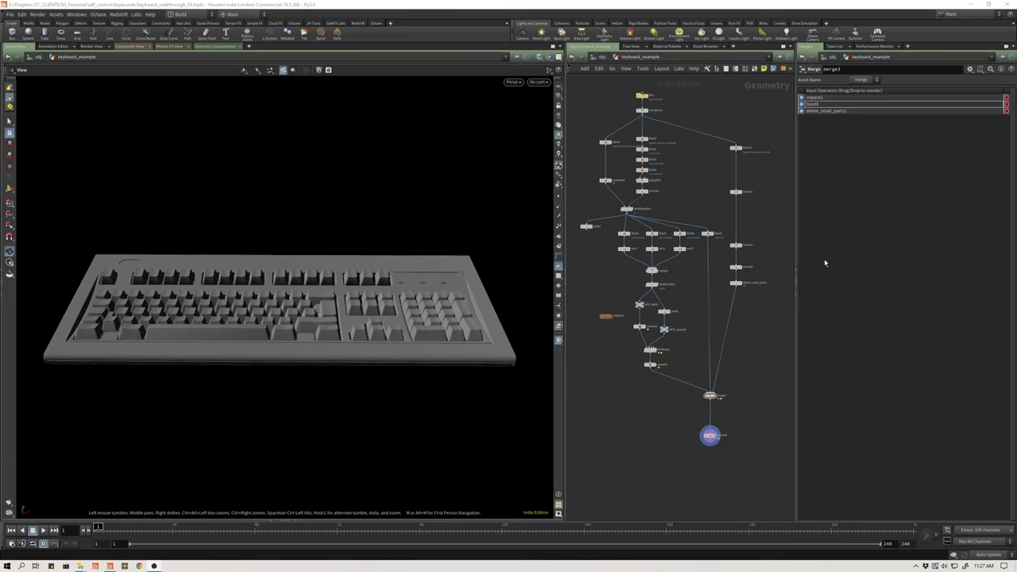
- Display the transform4 node's output and examine the imported keyboard model from several angles
{"action": "middle_click_drag", "start_coordinate": [685, 169], "coordinate": [701, 223]}
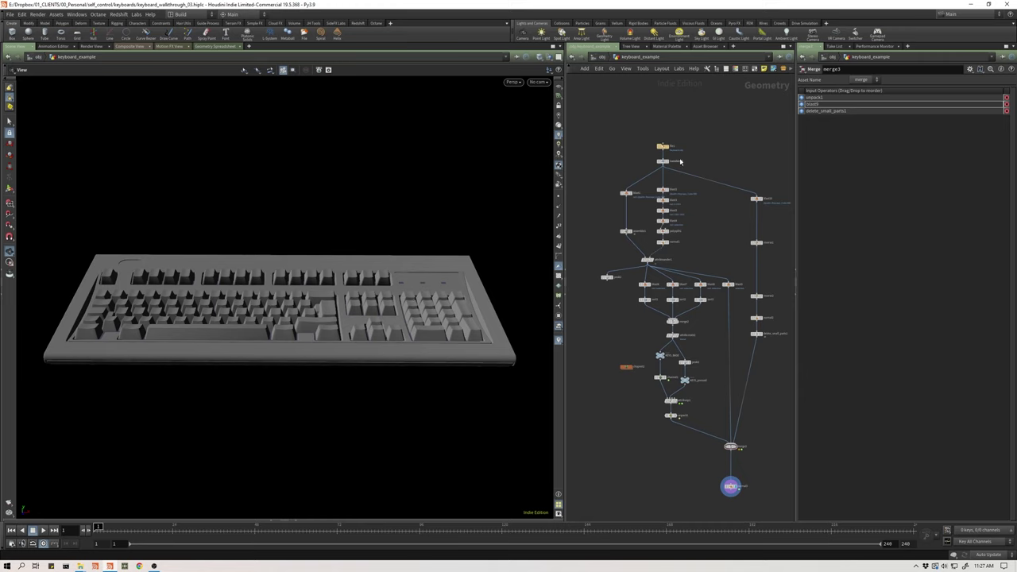
{"action": "scroll", "coordinate": [645, 153], "scroll_direction": "up", "scroll_amount": 3}
{"action": "middle_click_drag", "start_coordinate": [645, 152], "coordinate": [623, 160]}
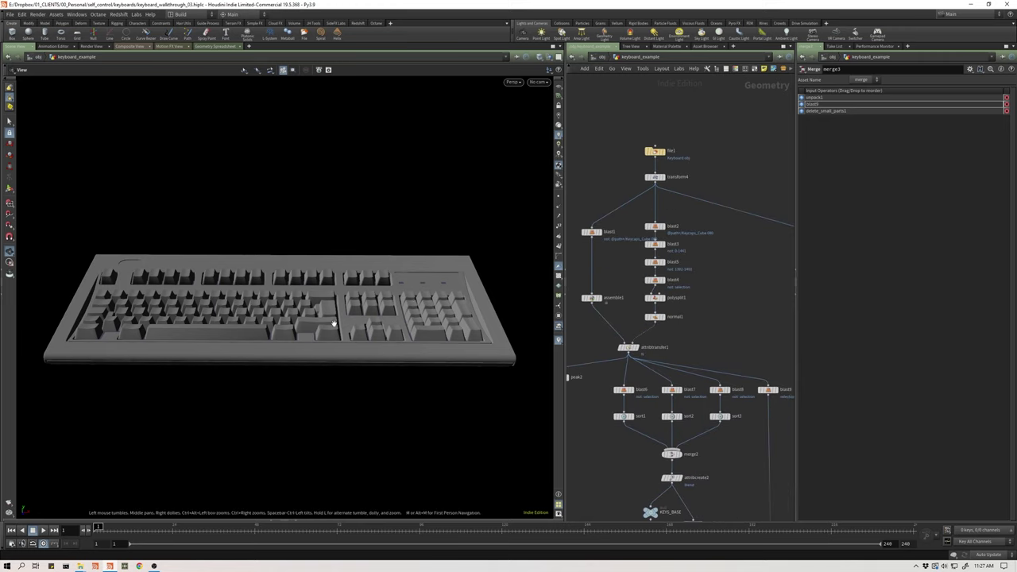
{"action": "left_click_drag", "start_coordinate": [334, 323], "coordinate": [358, 305]}
{"action": "left_click_drag", "start_coordinate": [281, 306], "coordinate": [306, 317]}
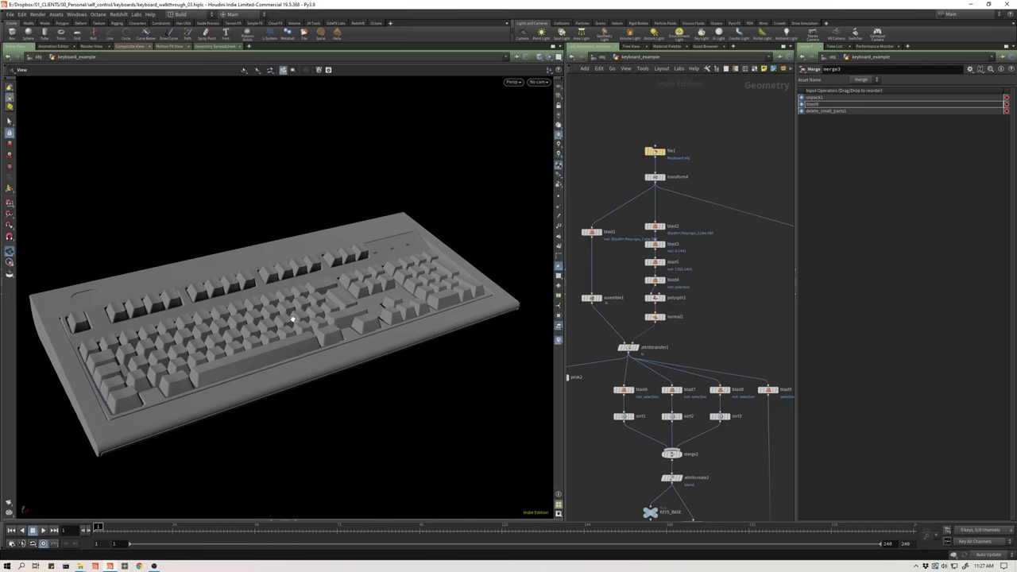
{"action": "left_click_drag", "start_coordinate": [288, 322], "coordinate": [302, 312]}
{"action": "left_click", "coordinate": [655, 178]}
{"action": "left_click_drag", "start_coordinate": [375, 310], "coordinate": [360, 320]}
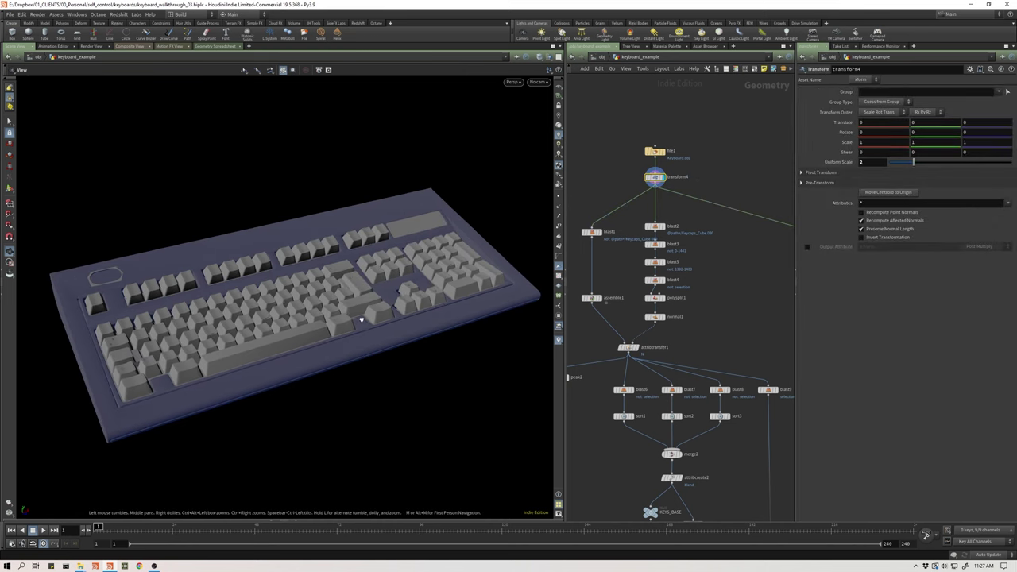
{"action": "left_click_drag", "start_coordinate": [288, 311], "coordinate": [330, 320]}
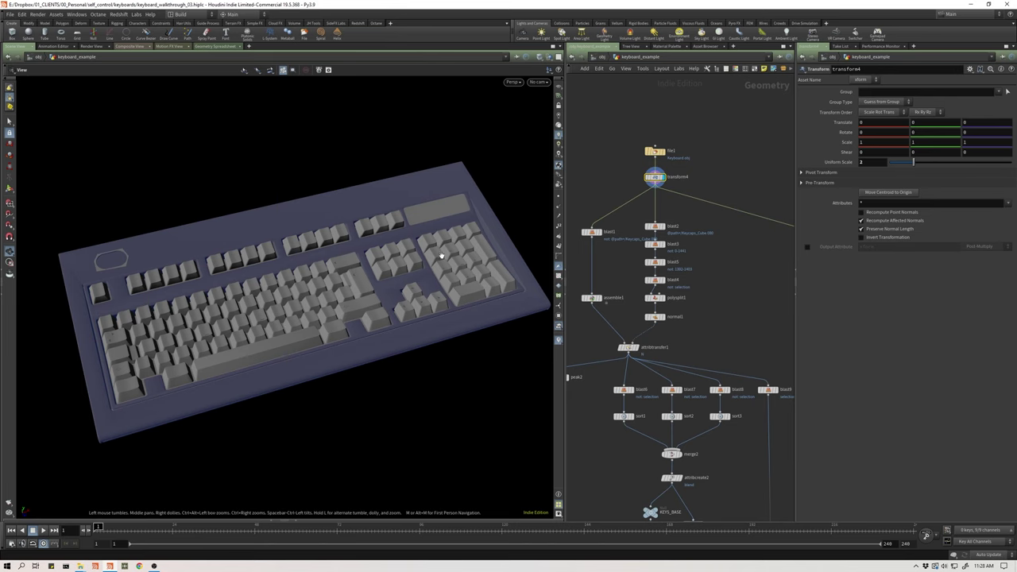
{"action": "left_click_drag", "start_coordinate": [279, 274], "coordinate": [335, 225]}
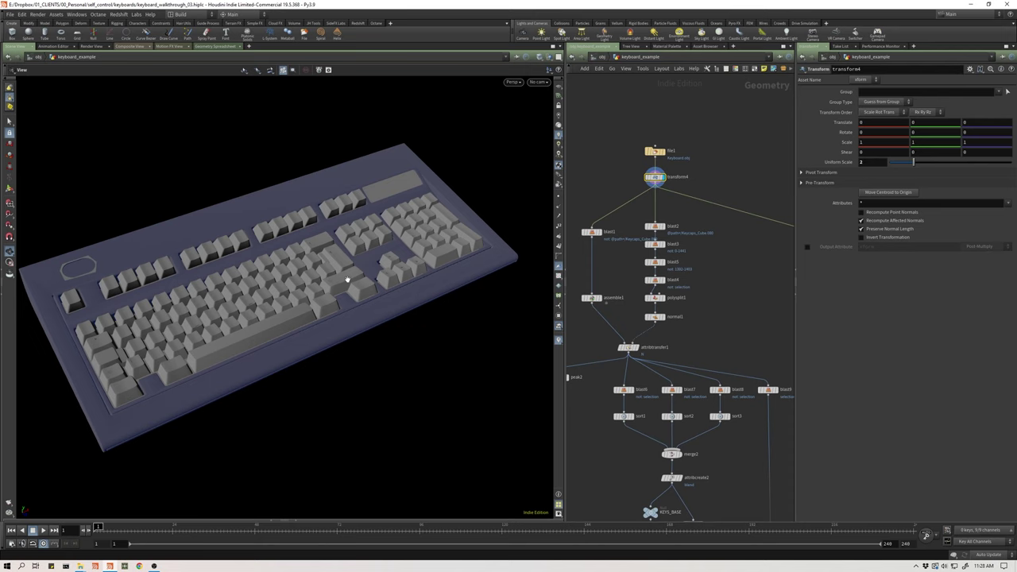
{"action": "left_click_drag", "start_coordinate": [250, 276], "coordinate": [229, 296]}
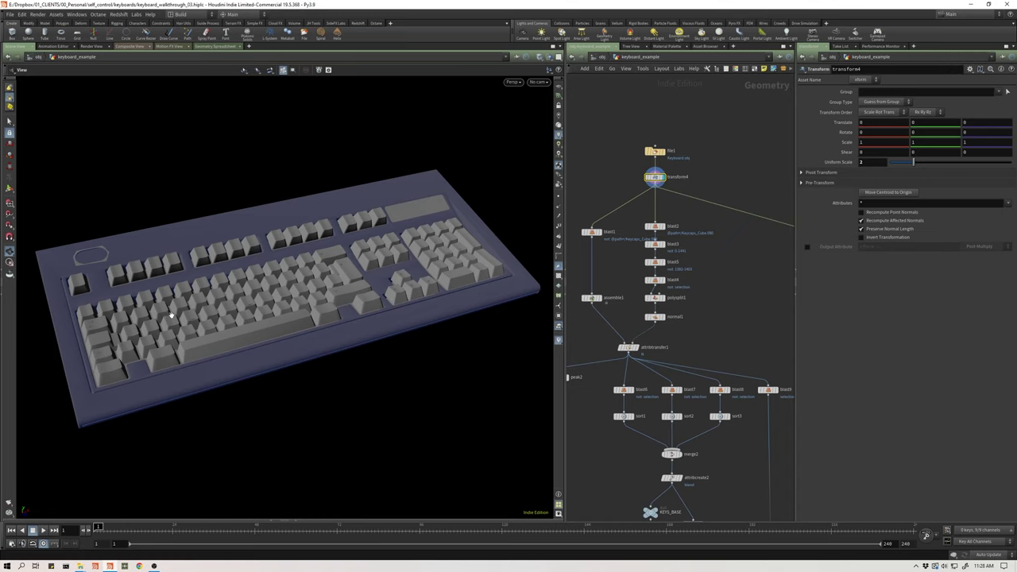
{"action": "left_click_drag", "start_coordinate": [168, 316], "coordinate": [288, 299], "text": "alt"}
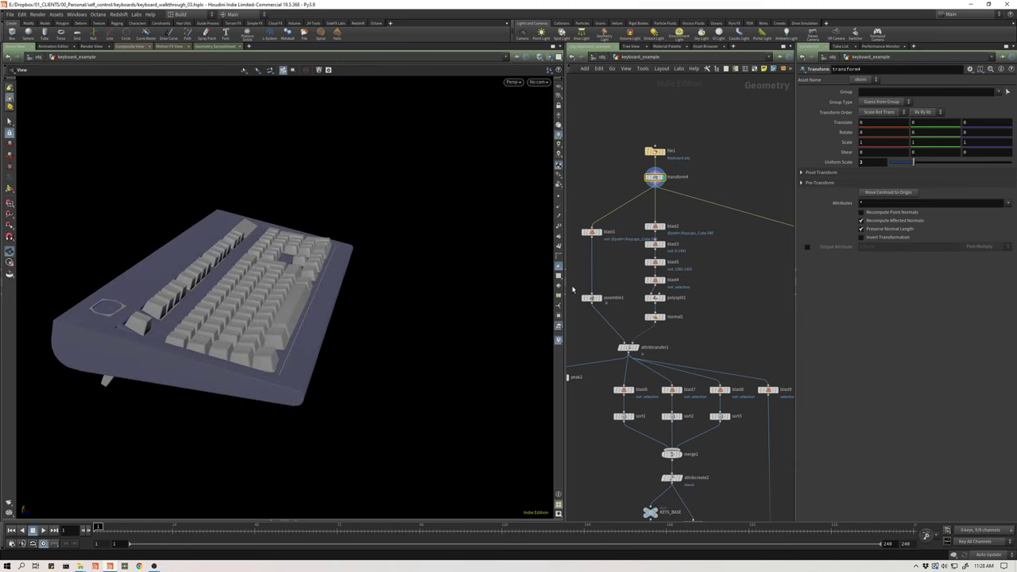
- Display the keycaps isolated by blast1 and inspect their profile in the Right view with brighter viewport lighting
{"action": "scroll", "coordinate": [601, 233], "scroll_direction": "up", "scroll_amount": 5}
{"action": "left_click", "coordinate": [581, 210]}
{"action": "key", "text": "space+4"}
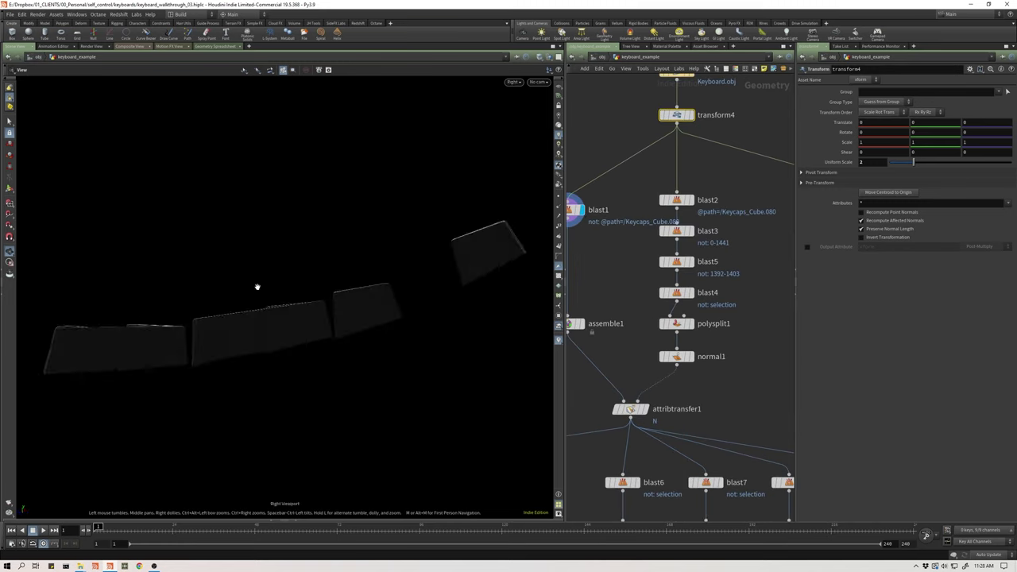
{"action": "left_click", "coordinate": [559, 125]}
{"action": "middle_click_drag", "start_coordinate": [301, 310], "coordinate": [285, 310]}
{"action": "scroll", "coordinate": [285, 310], "scroll_direction": "down", "scroll_amount": 1}
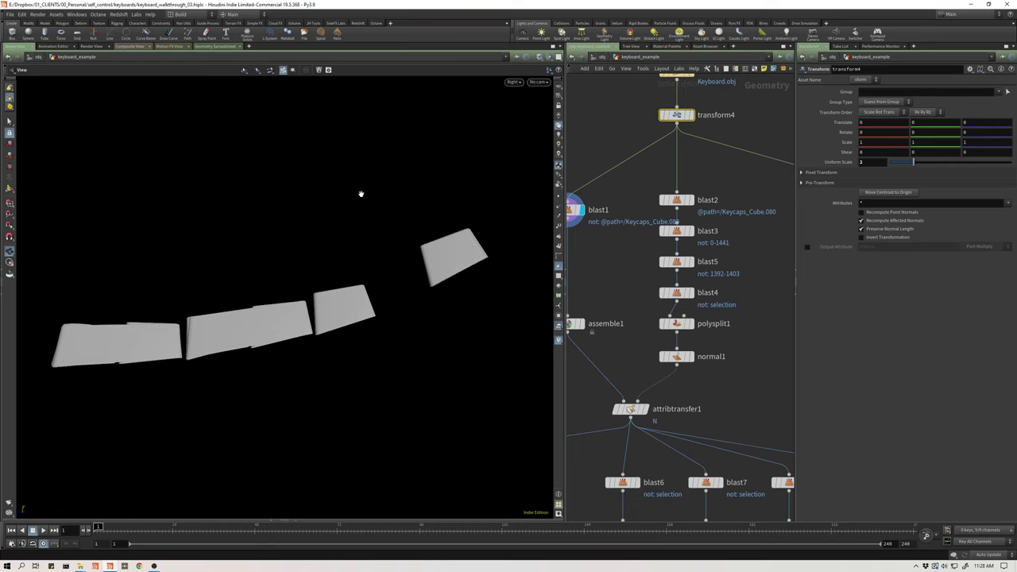
- Return to the perspective view and examine the arrangement and tilt of the isolated keycaps from several angles
{"action": "key", "text": "space+1"}
{"action": "left_click_drag", "start_coordinate": [299, 295], "coordinate": [181, 341]}
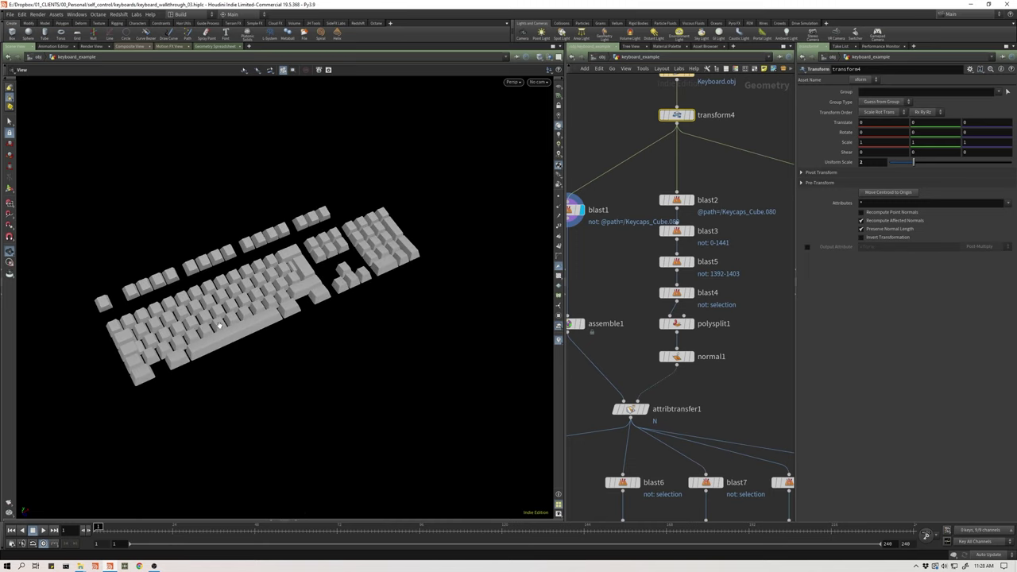
{"action": "mouse_move", "coordinate": [220, 325]}
{"action": "left_mouse_down"}
{"action": "mouse_move", "coordinate": [211, 340]}
{"action": "mouse_move", "coordinate": [227, 329]}
{"action": "left_mouse_up"}
{"action": "middle_click_drag", "start_coordinate": [595, 407], "coordinate": [648, 360]}
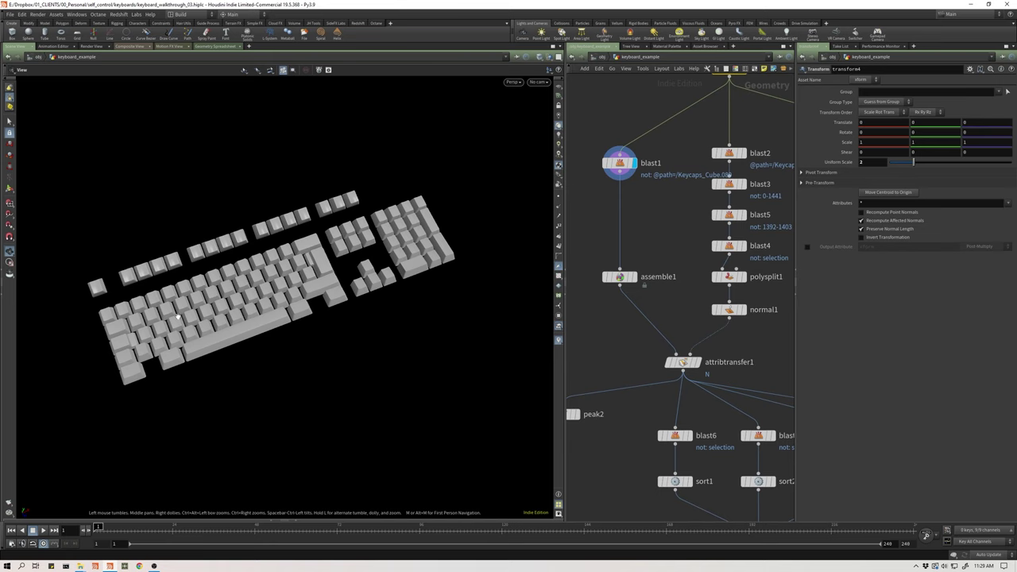
{"action": "left_click_drag", "start_coordinate": [177, 316], "coordinate": [212, 303]}
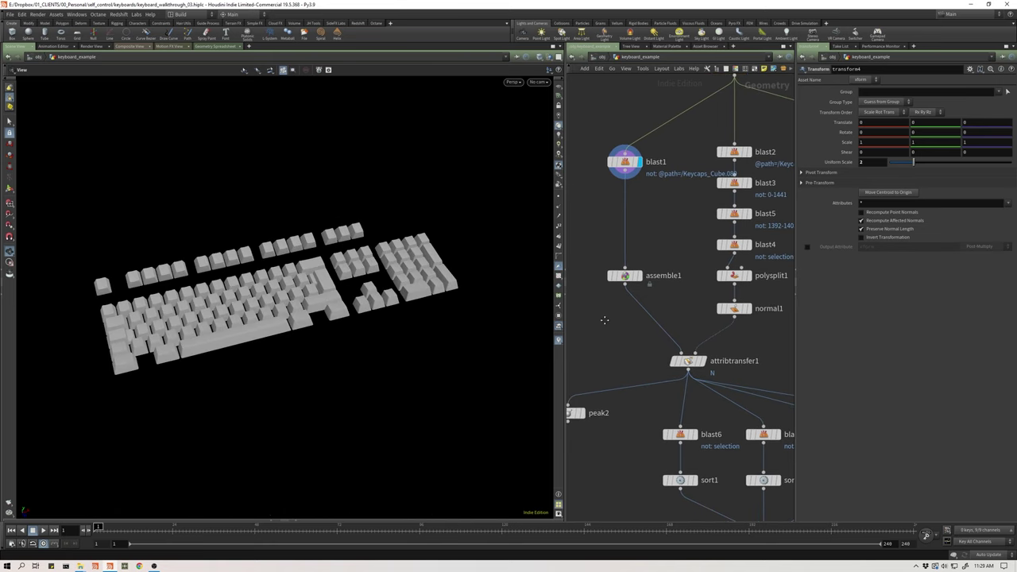
{"action": "mouse_move", "coordinate": [325, 297]}
{"action": "left_mouse_down"}
{"action": "mouse_move", "coordinate": [302, 297]}
{"action": "mouse_move", "coordinate": [310, 296]}
{"action": "left_mouse_up"}
{"action": "scroll", "coordinate": [310, 295], "scroll_direction": "up", "scroll_amount": 2}
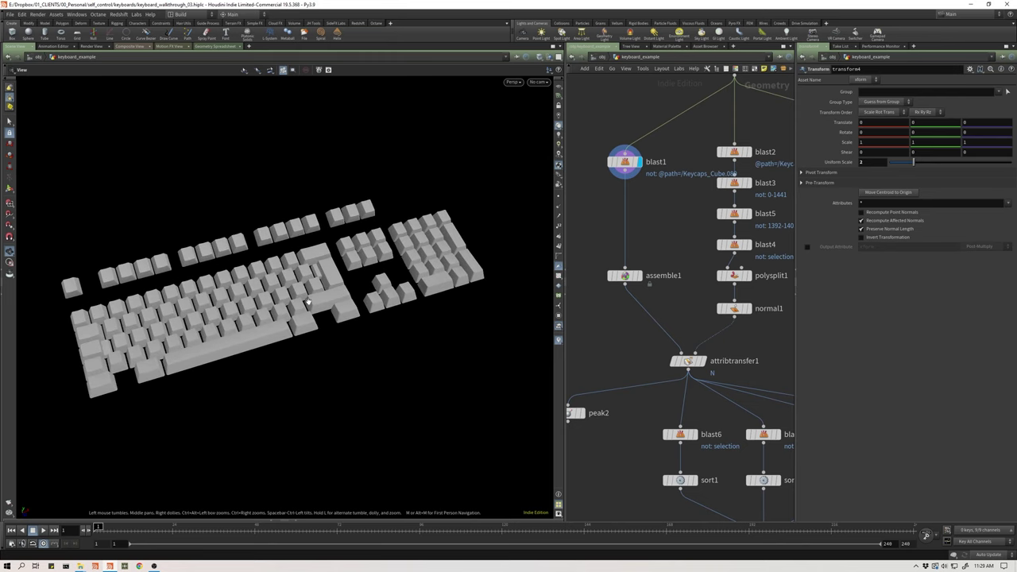
{"action": "scroll", "coordinate": [298, 308], "scroll_direction": "up", "scroll_amount": 3}
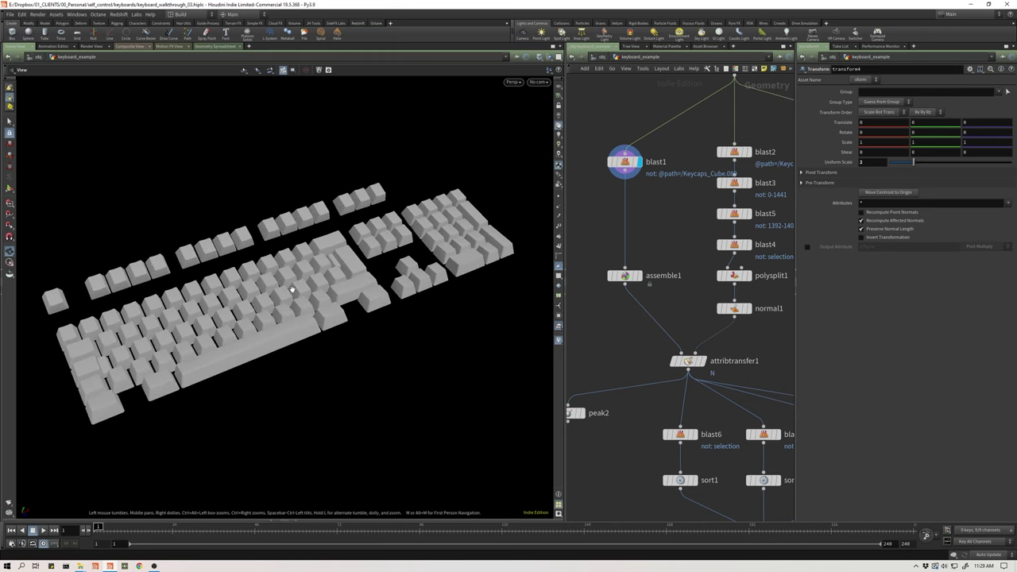
{"action": "left_click_drag", "start_coordinate": [263, 300], "coordinate": [223, 316]}
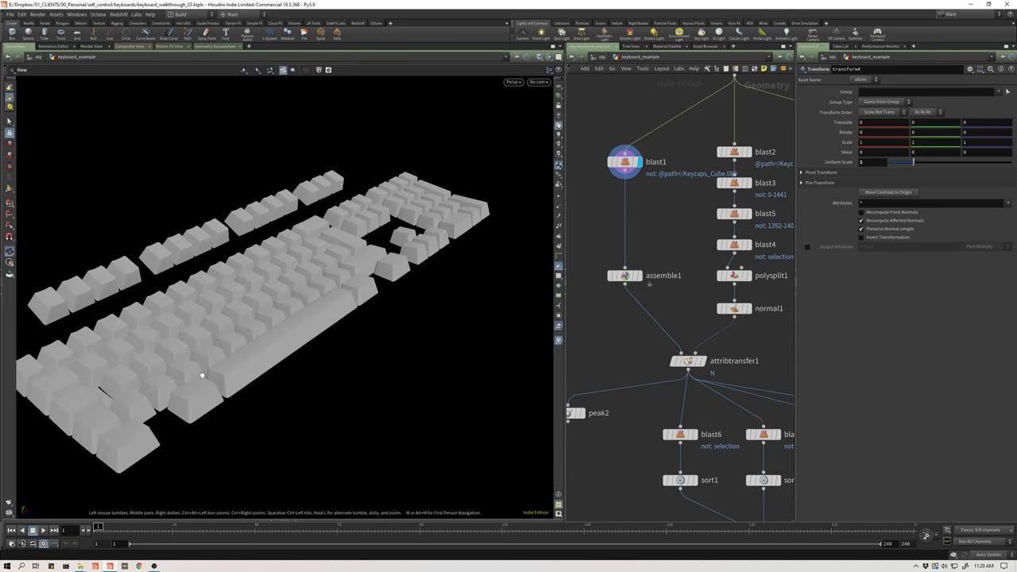
{"action": "left_click_drag", "start_coordinate": [209, 366], "coordinate": [222, 335]}
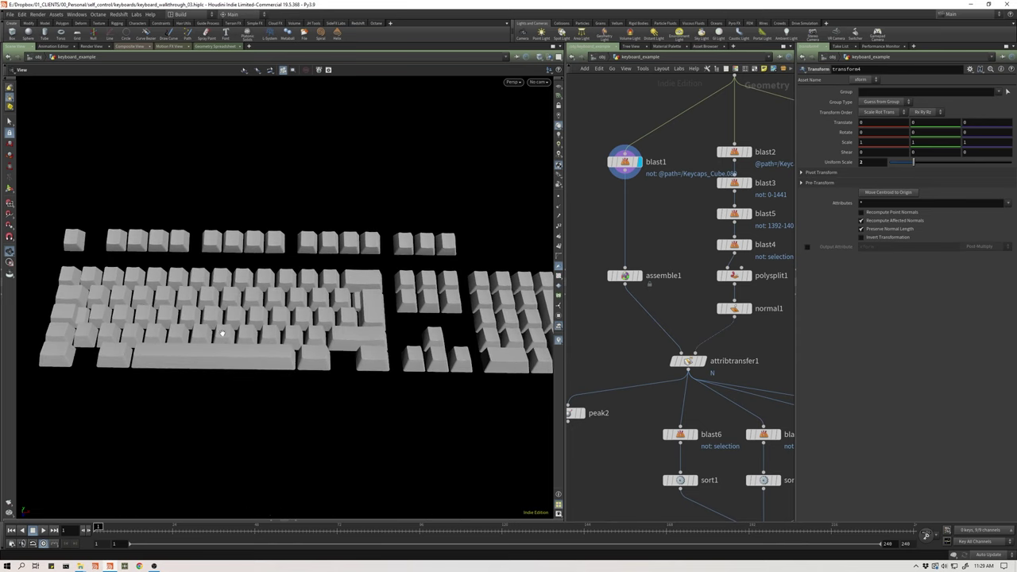
{"action": "left_click_drag", "start_coordinate": [222, 335], "coordinate": [244, 317]}
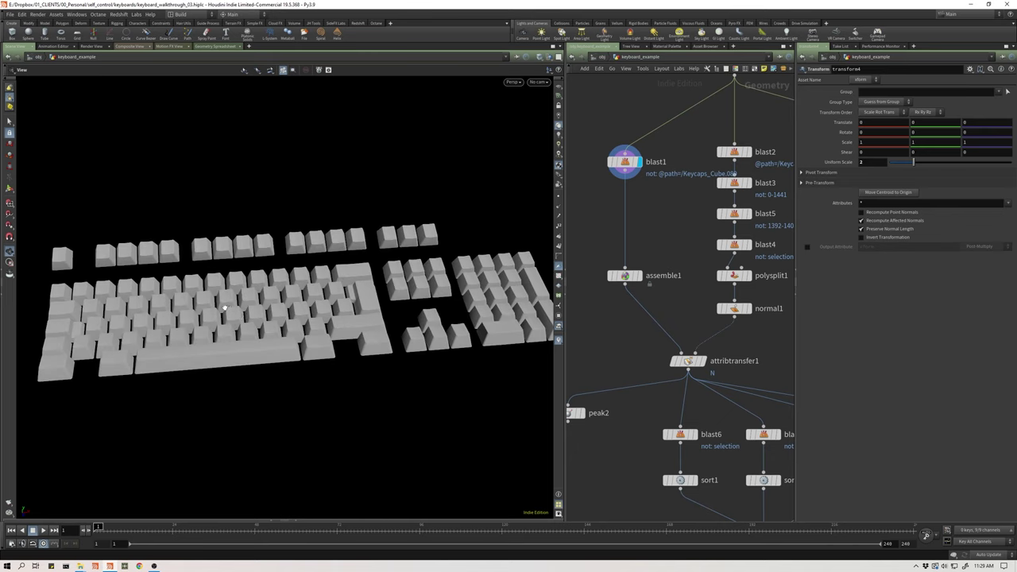
- Select the blast1 and assemble1 nodes together and move them slightly away from the blast2 chain
{"action": "scroll", "coordinate": [647, 209], "scroll_direction": "down", "scroll_amount": 5}
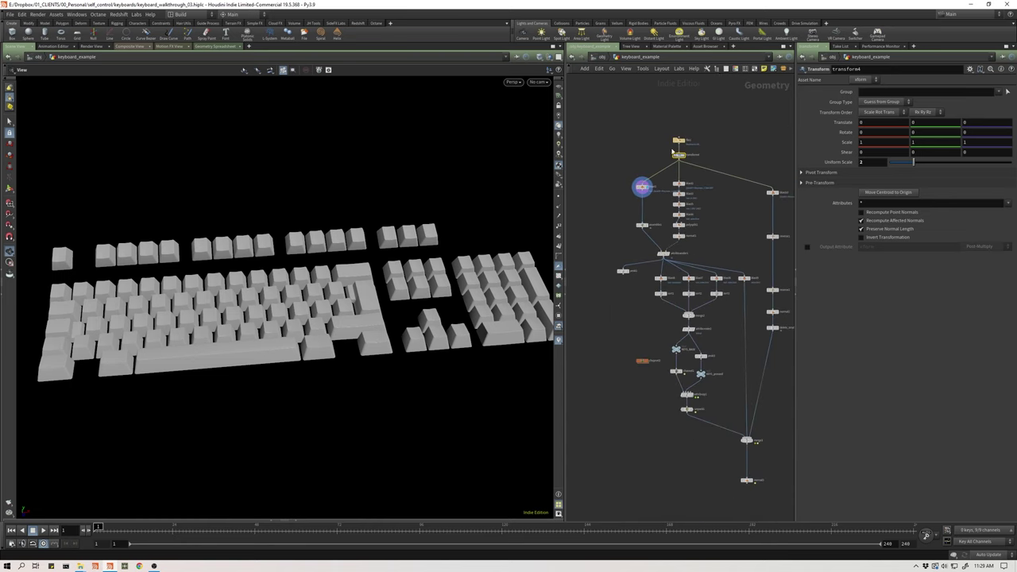
{"action": "scroll", "coordinate": [678, 260], "scroll_direction": "up", "scroll_amount": 3}
{"action": "middle_click_drag", "start_coordinate": [677, 260], "coordinate": [674, 312]}
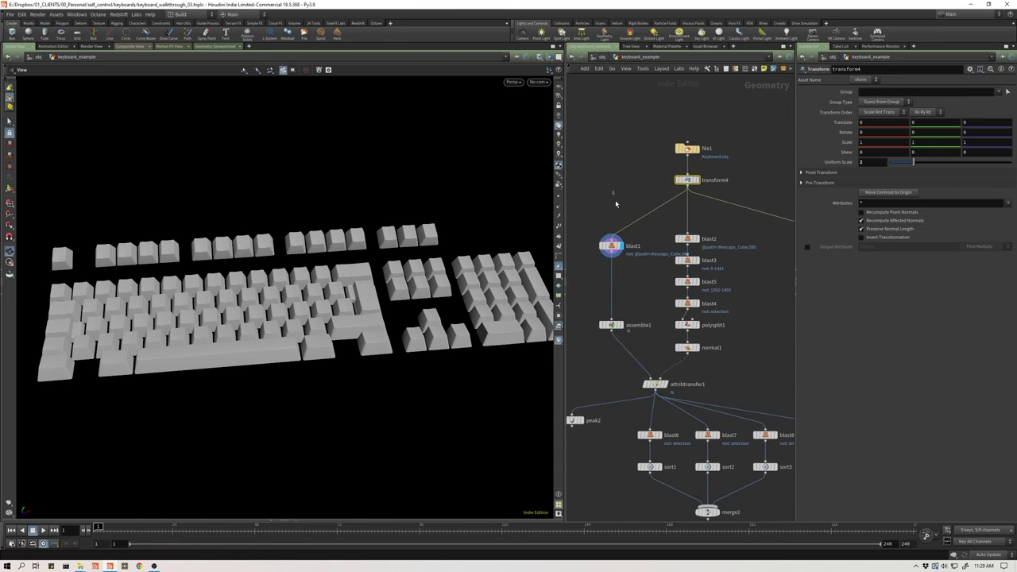
{"action": "left_click_drag", "start_coordinate": [599, 231], "coordinate": [596, 329]}
{"action": "left_click", "coordinate": [626, 316]}
- Display the full keyboard at transform4 again and select the node to show its parameters
{"action": "left_click", "coordinate": [697, 180]}
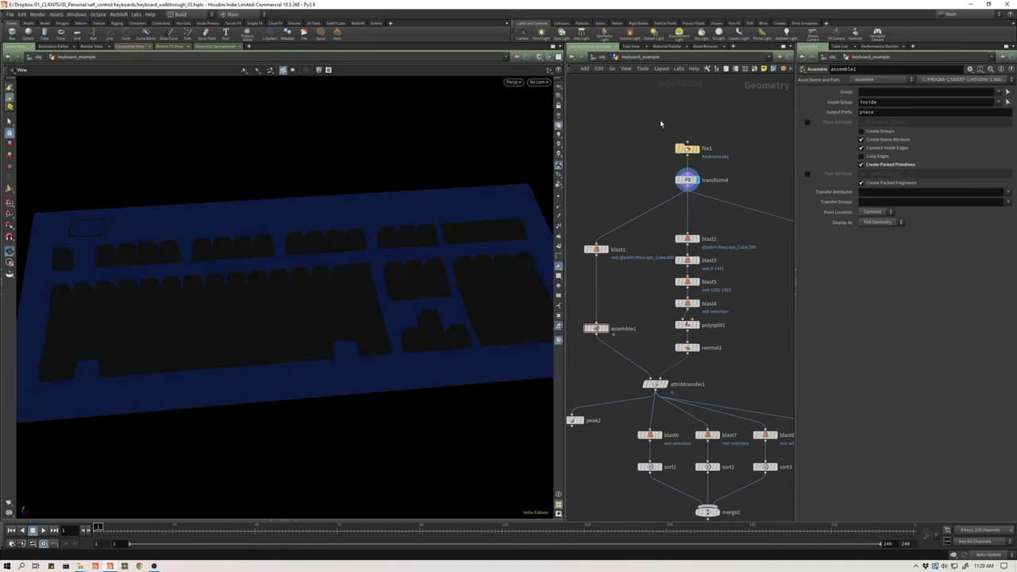
{"action": "left_click_drag", "start_coordinate": [646, 113], "coordinate": [779, 170]}
{"action": "left_click_drag", "start_coordinate": [656, 136], "coordinate": [660, 150]}
{"action": "left_click", "coordinate": [722, 180]}
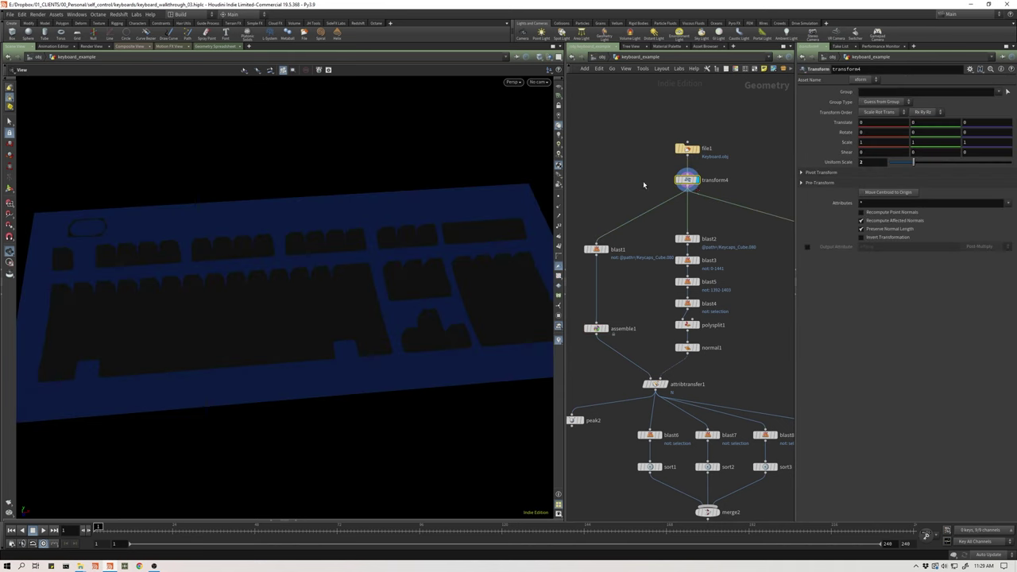
- Display blast1's keycaps, review its group settings, and turn on point display to inspect the points on each key
{"action": "left_click", "coordinate": [607, 250]}
{"action": "middle_click_drag", "start_coordinate": [618, 314], "coordinate": [589, 311]}
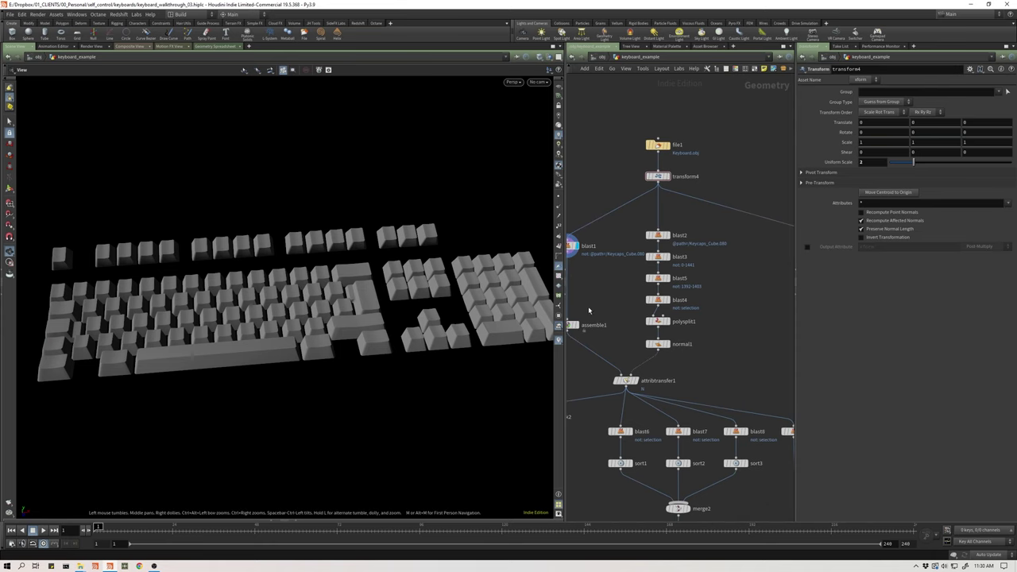
{"action": "middle_click_drag", "start_coordinate": [716, 288], "coordinate": [745, 279]}
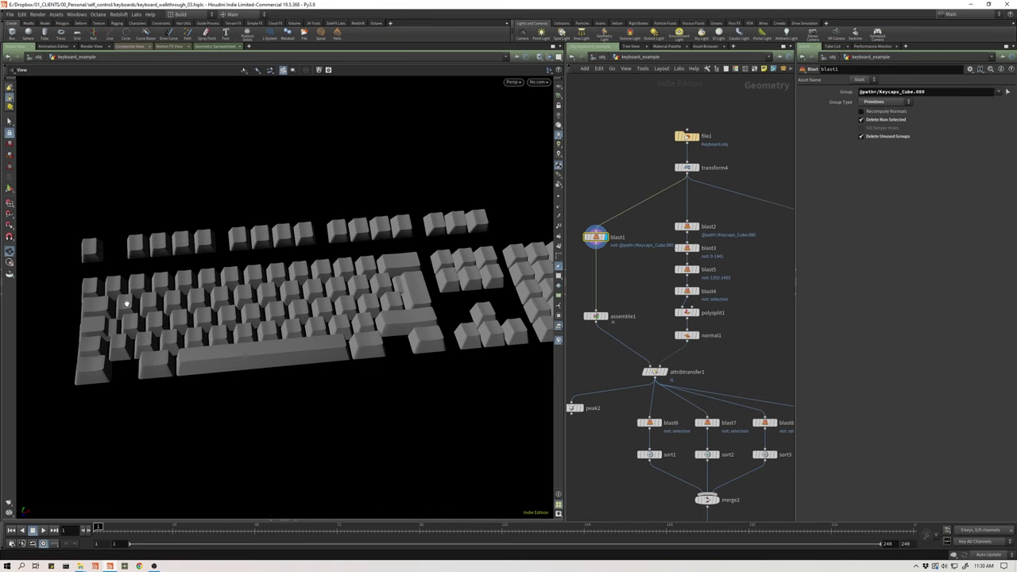
{"action": "left_click_drag", "start_coordinate": [124, 305], "coordinate": [111, 308]}
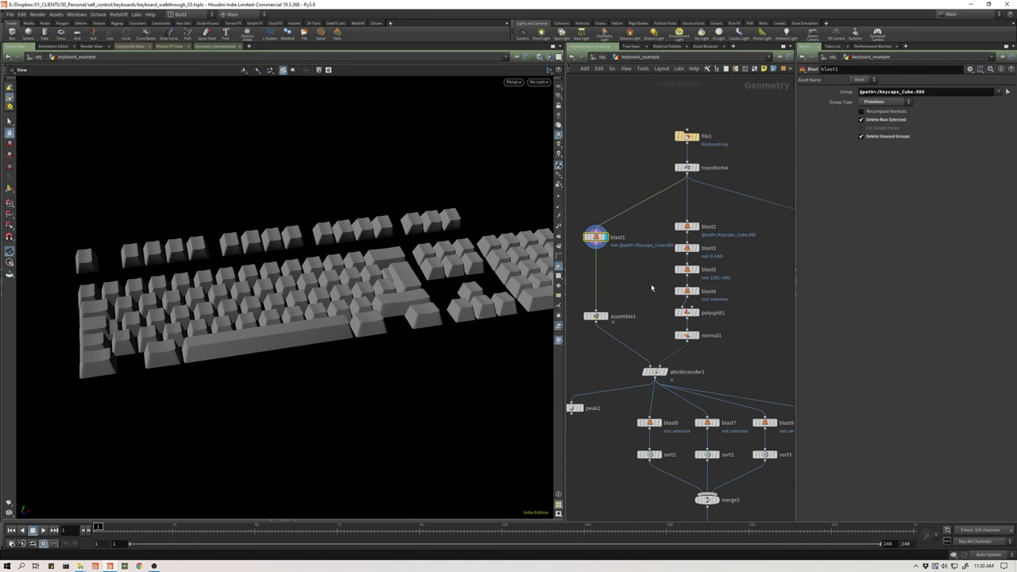
{"action": "scroll", "coordinate": [652, 288], "scroll_direction": "down", "scroll_amount": 2}
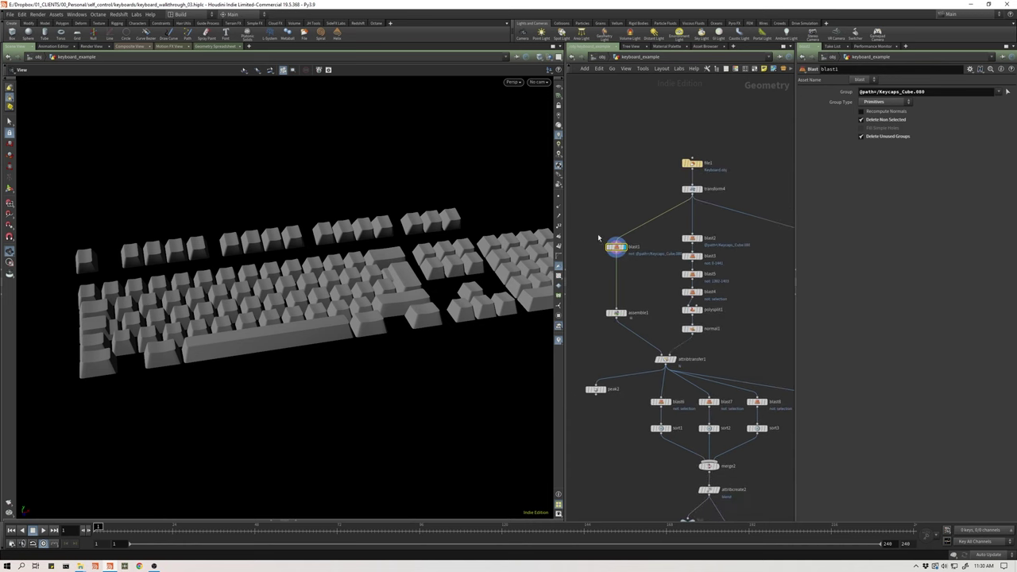
{"action": "left_click", "coordinate": [558, 197]}
{"action": "right_click_drag", "start_coordinate": [210, 296], "coordinate": [260, 309]}
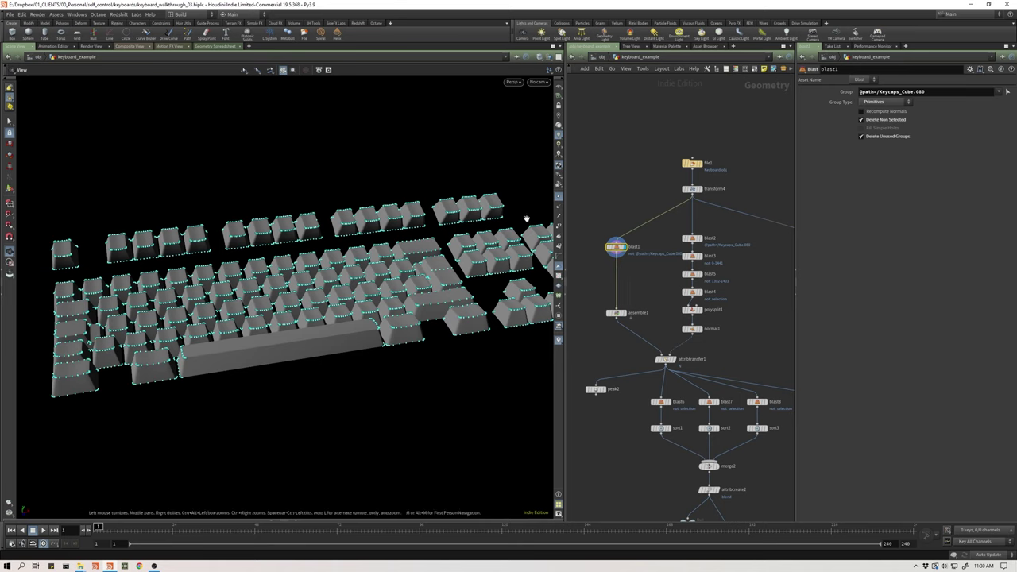
- Display the packed keycaps at assemble1 and set the node's Display As option to Centroid
{"action": "left_click", "coordinate": [616, 312]}
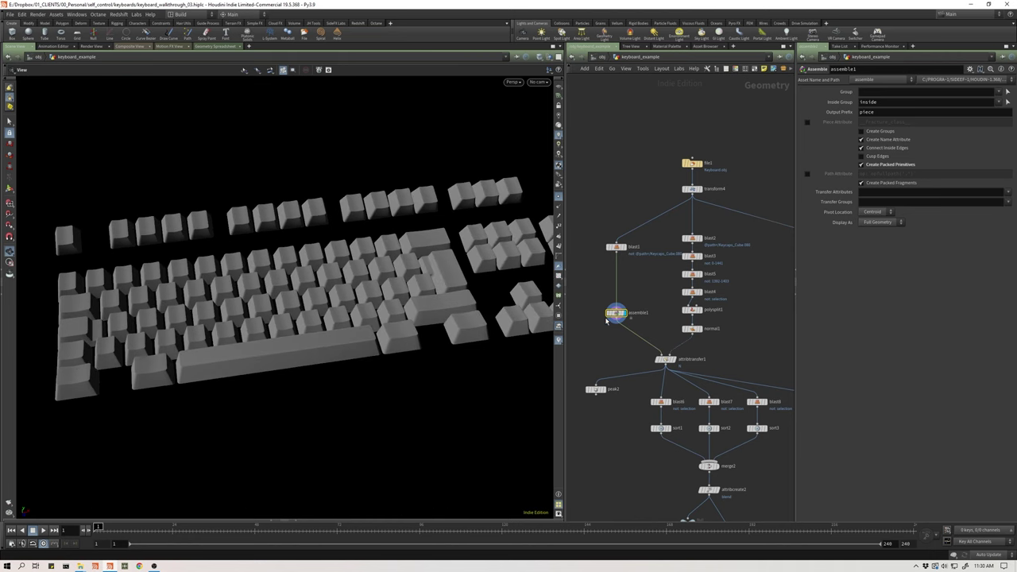
{"action": "scroll", "coordinate": [614, 314], "scroll_direction": "up", "scroll_amount": 6}
{"action": "left_click_drag", "start_coordinate": [295, 335], "coordinate": [302, 307]}
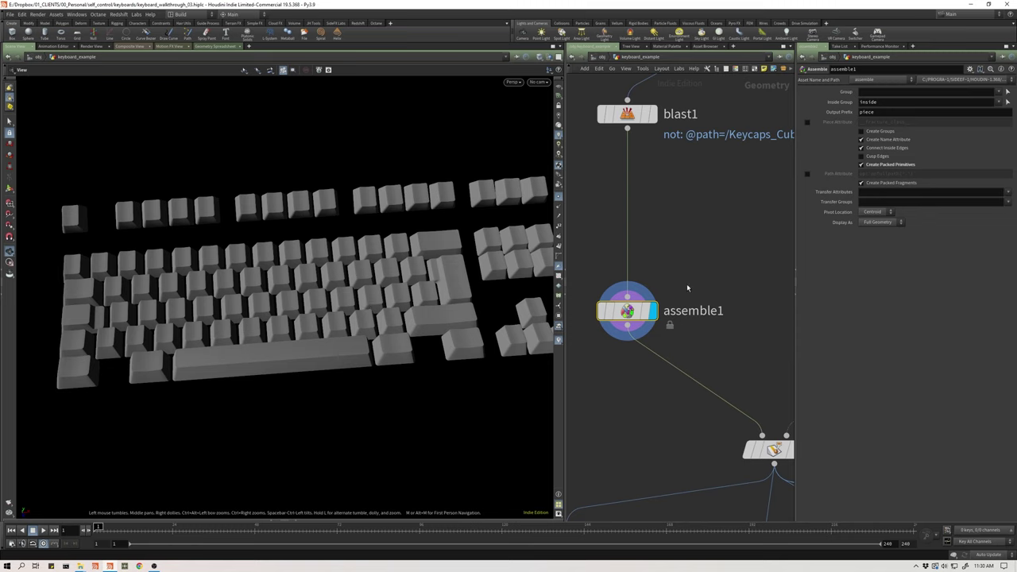
{"action": "left_click", "coordinate": [879, 223]}
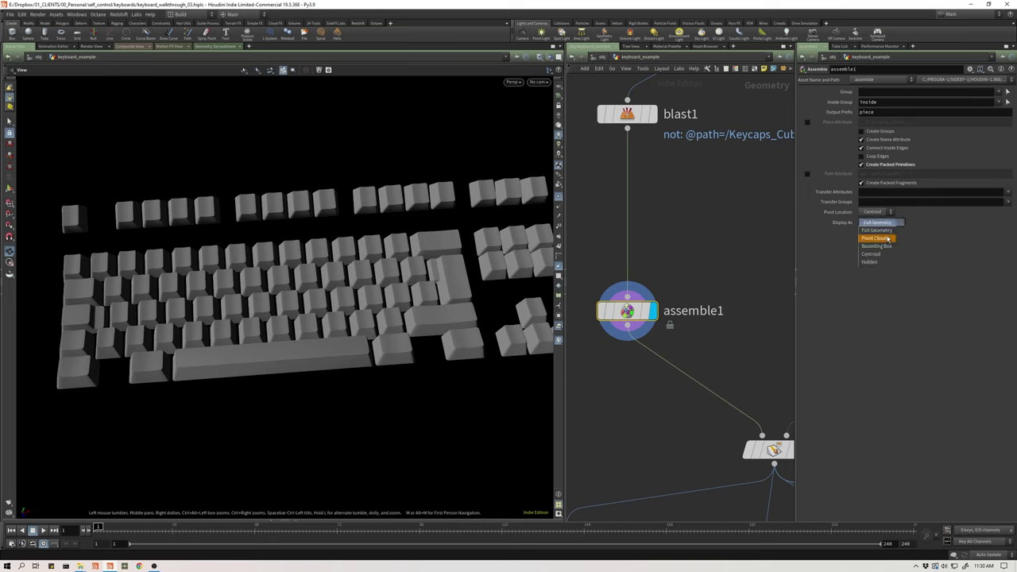
{"action": "left_click", "coordinate": [872, 255]}
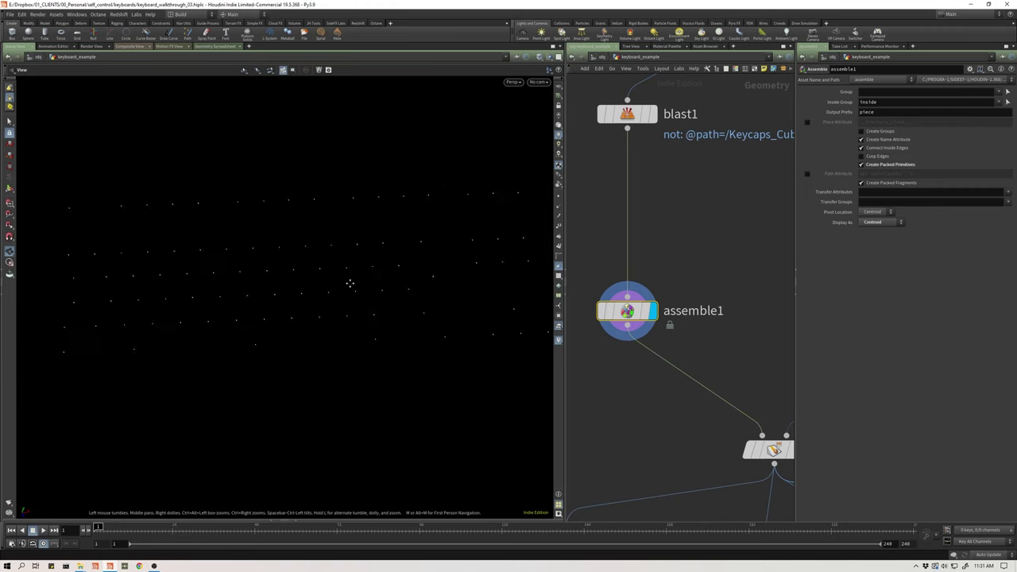
- Move blast1 and assemble1 farther from the blast2 chain, and display blast4's curved surface to view it from the side
{"action": "scroll", "coordinate": [636, 392], "scroll_direction": "down", "scroll_amount": 5}
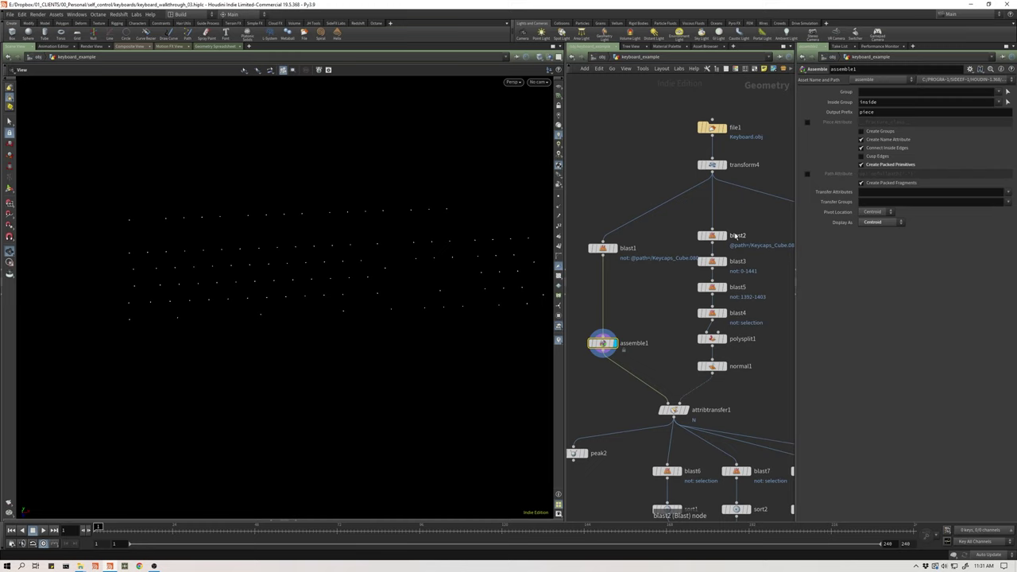
{"action": "left_click_drag", "start_coordinate": [603, 208], "coordinate": [580, 346]}
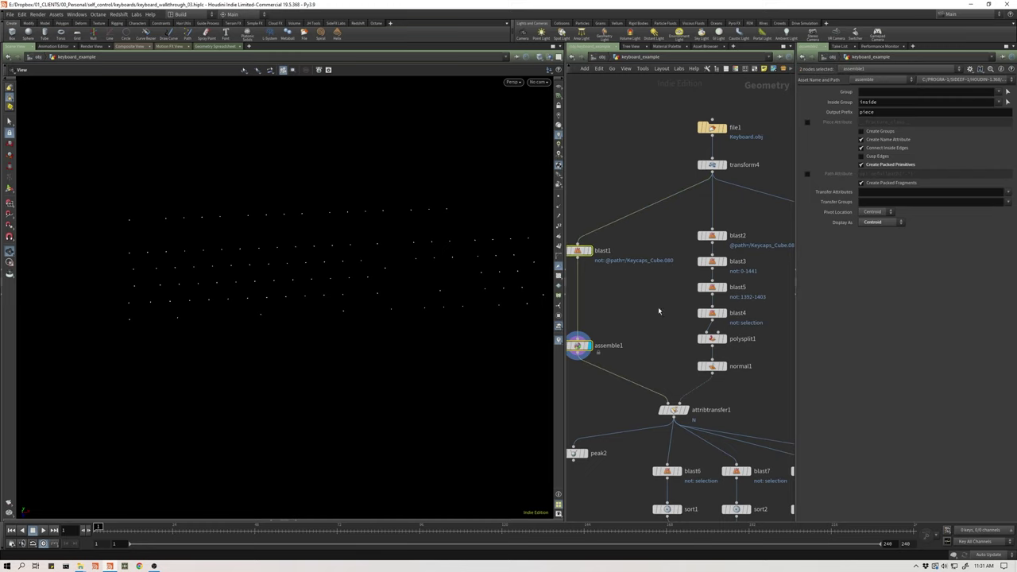
{"action": "left_click", "coordinate": [724, 313]}
{"action": "left_click_drag", "start_coordinate": [404, 289], "coordinate": [450, 252]}
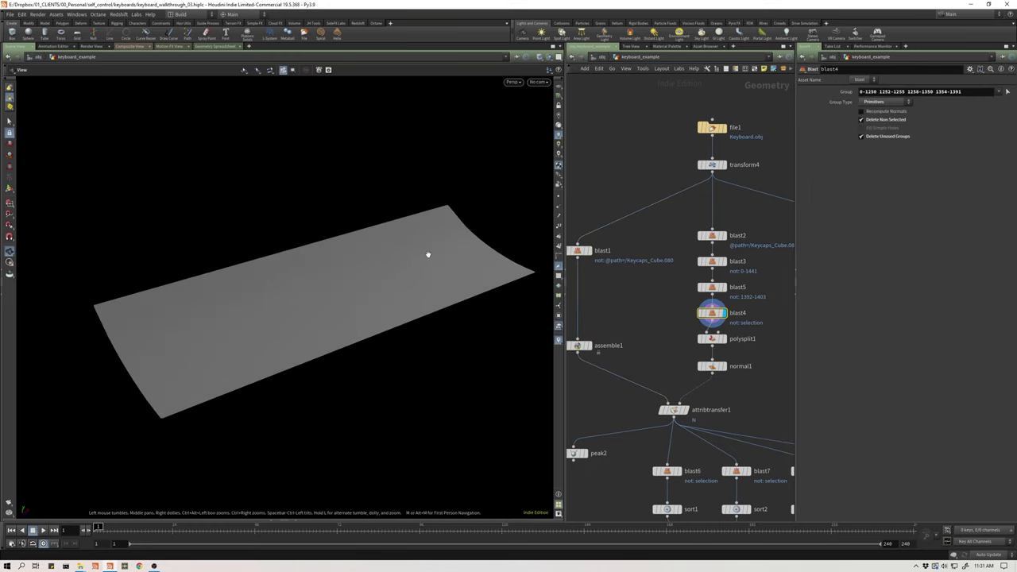
{"action": "left_click_drag", "start_coordinate": [356, 299], "coordinate": [436, 257]}
{"action": "middle_click_drag", "start_coordinate": [616, 341], "coordinate": [650, 336]}
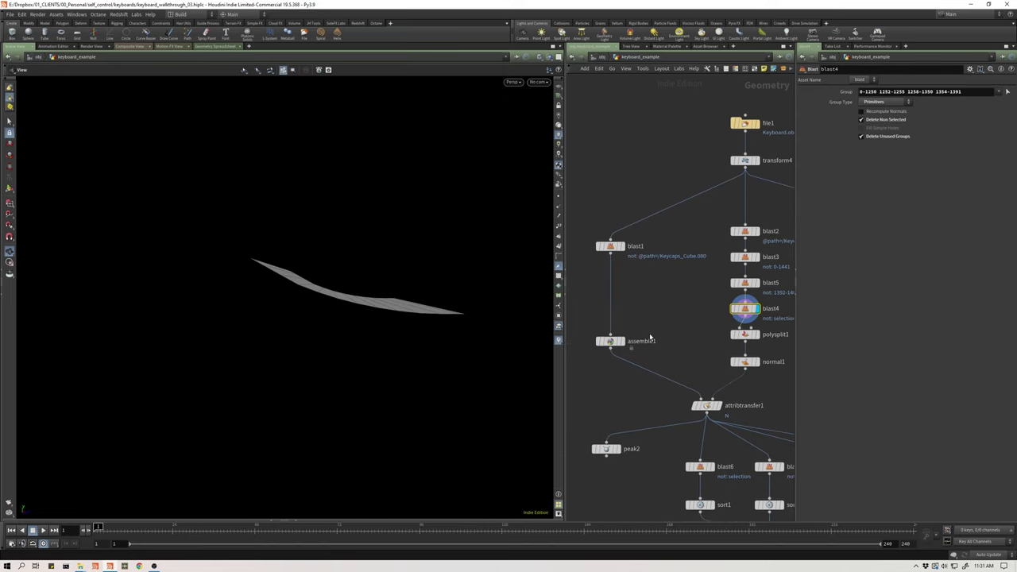
- Display assemble1 and then blast1's keycaps, viewing the keys from the side and from above to see their curvature
{"action": "left_click", "coordinate": [622, 341]}
{"action": "left_click", "coordinate": [621, 246]}
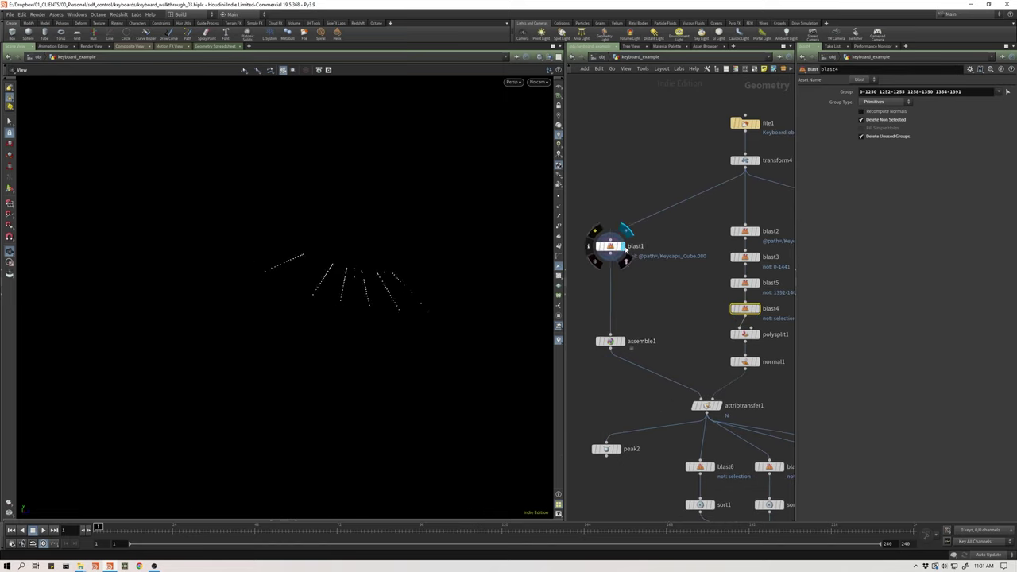
{"action": "left_click_drag", "start_coordinate": [373, 295], "coordinate": [389, 313]}
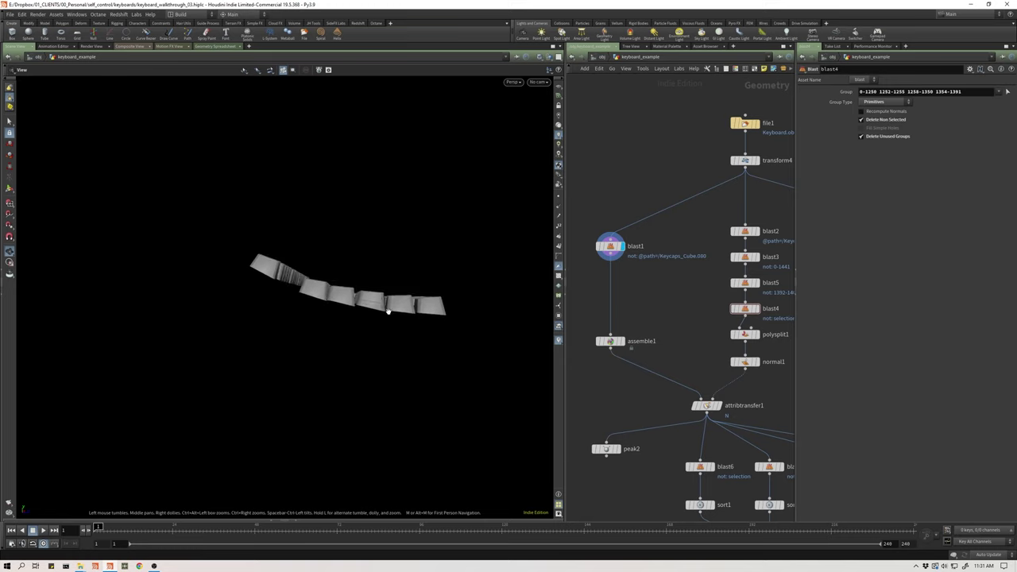
{"action": "left_click_drag", "start_coordinate": [338, 290], "coordinate": [355, 332]}
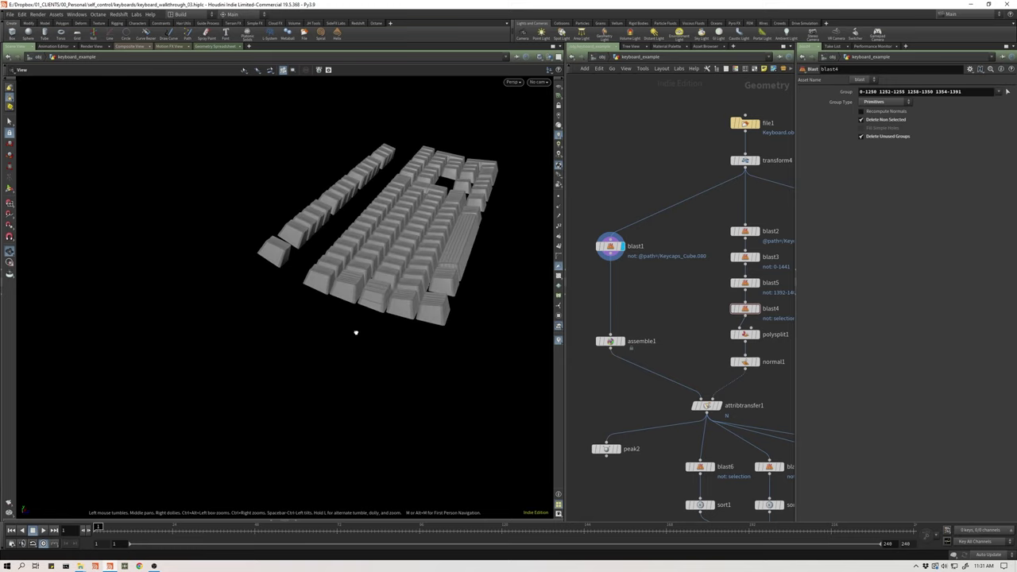
{"action": "left_click_drag", "start_coordinate": [413, 255], "coordinate": [245, 272]}
- Display blast4's curved surface again, followed by polysplit1 to show the edge loops added across it
{"action": "left_click", "coordinate": [756, 310]}
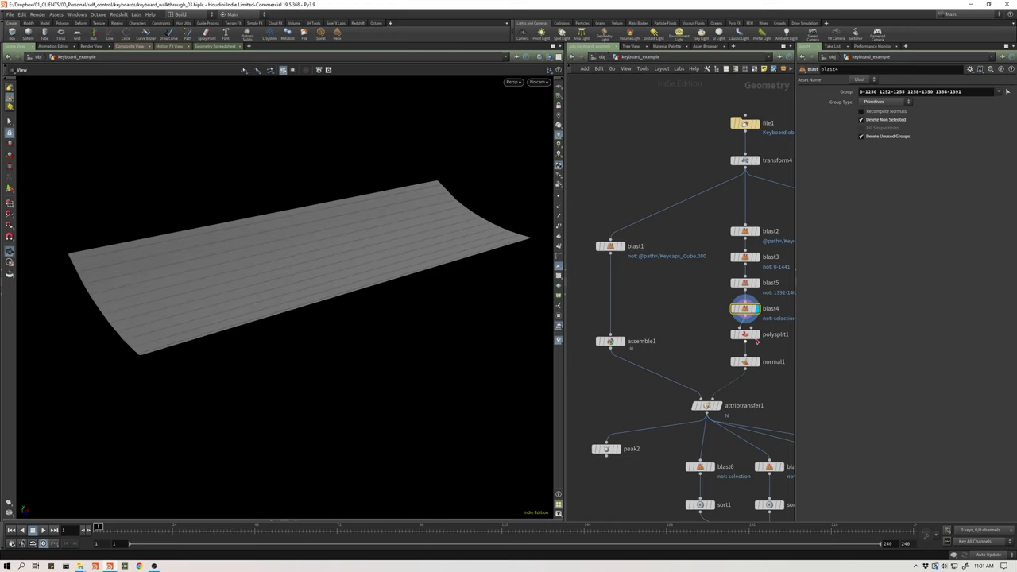
{"action": "left_click", "coordinate": [754, 335]}
{"action": "left_click_drag", "start_coordinate": [380, 272], "coordinate": [236, 273]}
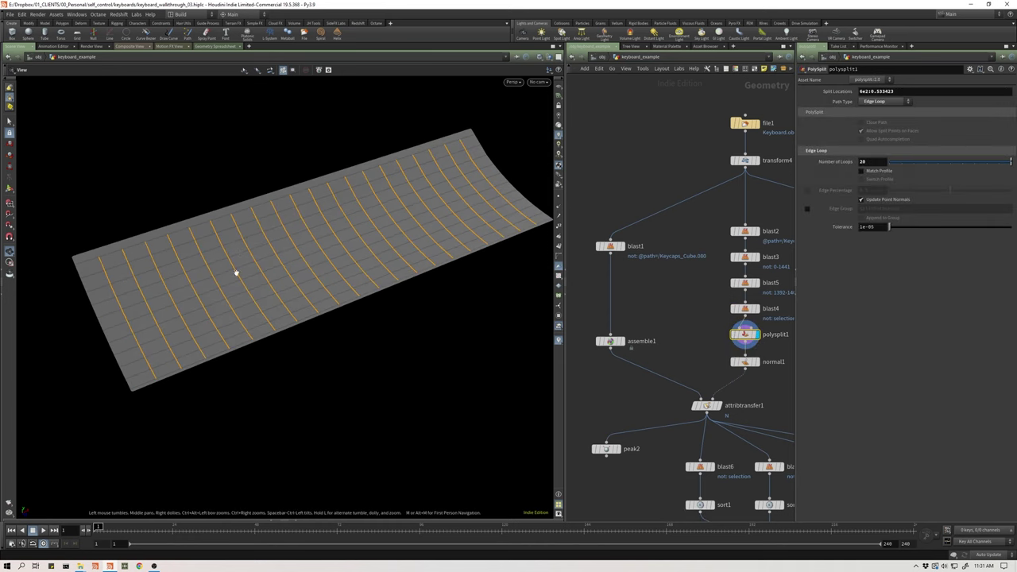
- Display normal1 and turn on point normals to view the surface's normals from the side
{"action": "left_click", "coordinate": [752, 361]}
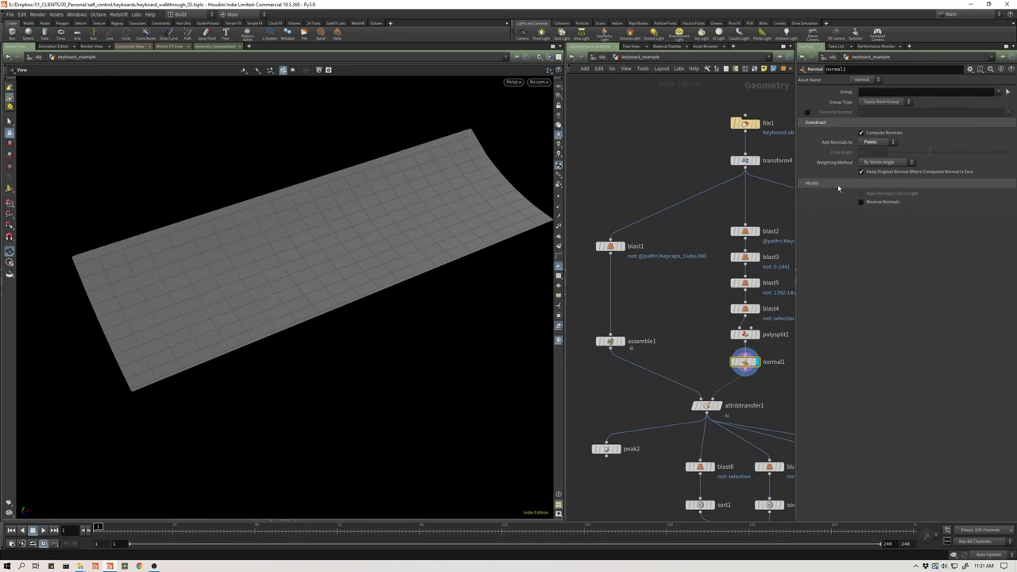
{"action": "left_click", "coordinate": [559, 206]}
{"action": "left_click_drag", "start_coordinate": [518, 212], "coordinate": [377, 208]}
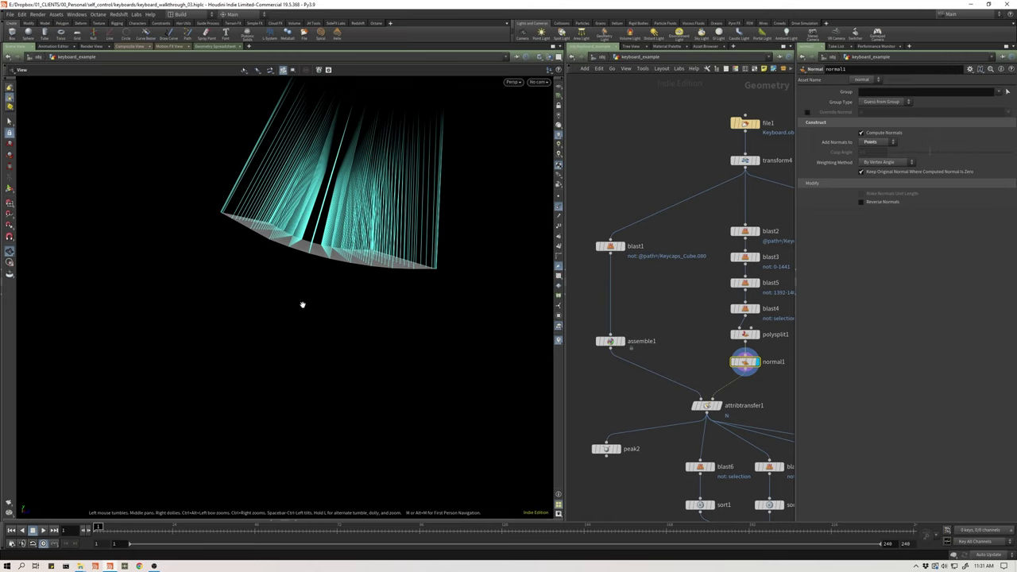
- Display attribtransfer1 and set assemble1's Display As option to Full Geometry so the packed keycaps are drawn
{"action": "middle_click_drag", "start_coordinate": [637, 307], "coordinate": [626, 303]}
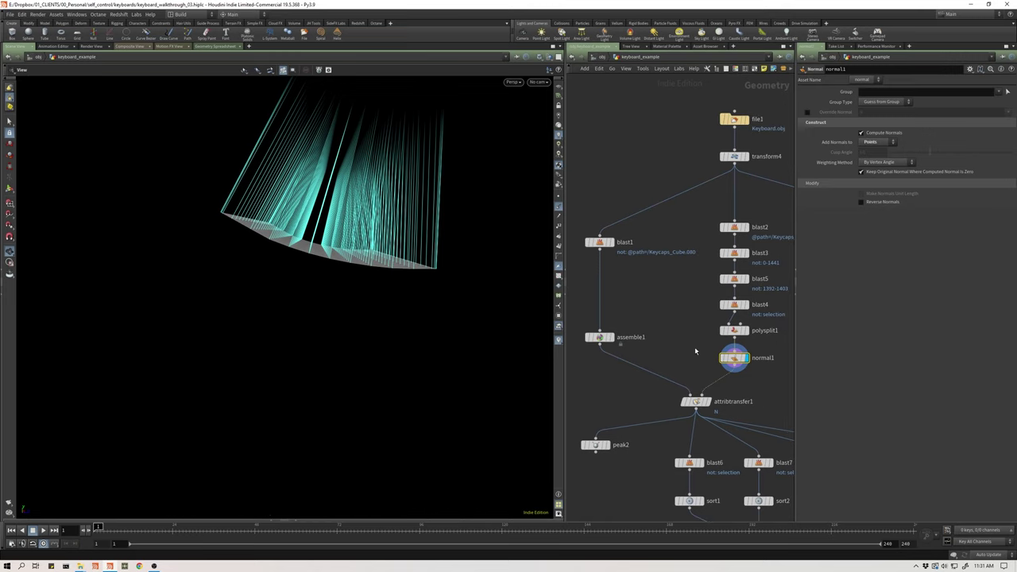
{"action": "left_click", "coordinate": [707, 402]}
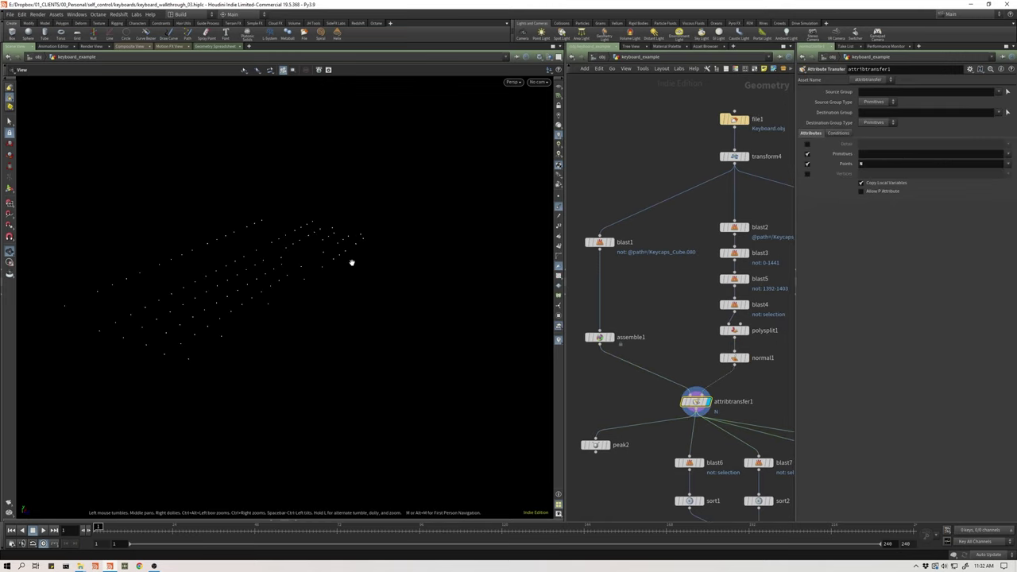
{"action": "left_click", "coordinate": [600, 337]}
{"action": "left_click", "coordinate": [878, 223]}
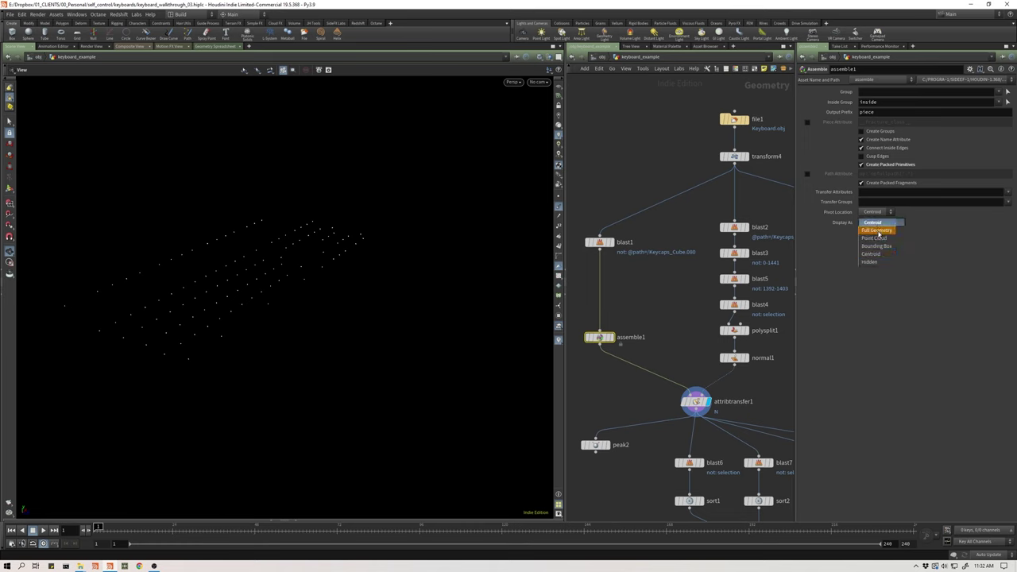
{"action": "left_click", "coordinate": [878, 231]}
{"action": "left_click", "coordinate": [698, 402]}
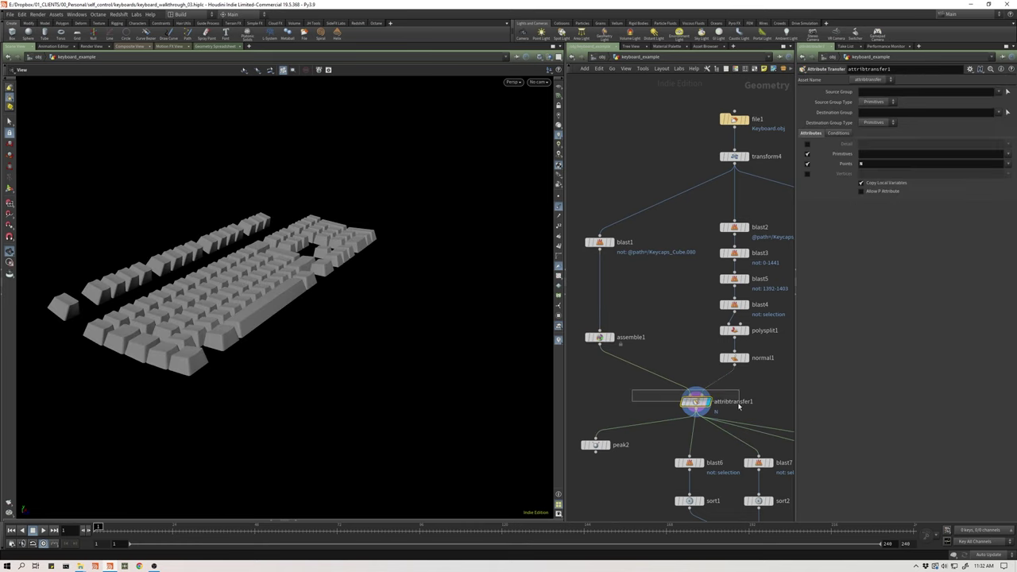
- Visualize the N point attribute from attribtransfer1's node info and view the keycap normals from the side
{"action": "scroll", "coordinate": [697, 402], "scroll_direction": "up", "scroll_amount": 5}
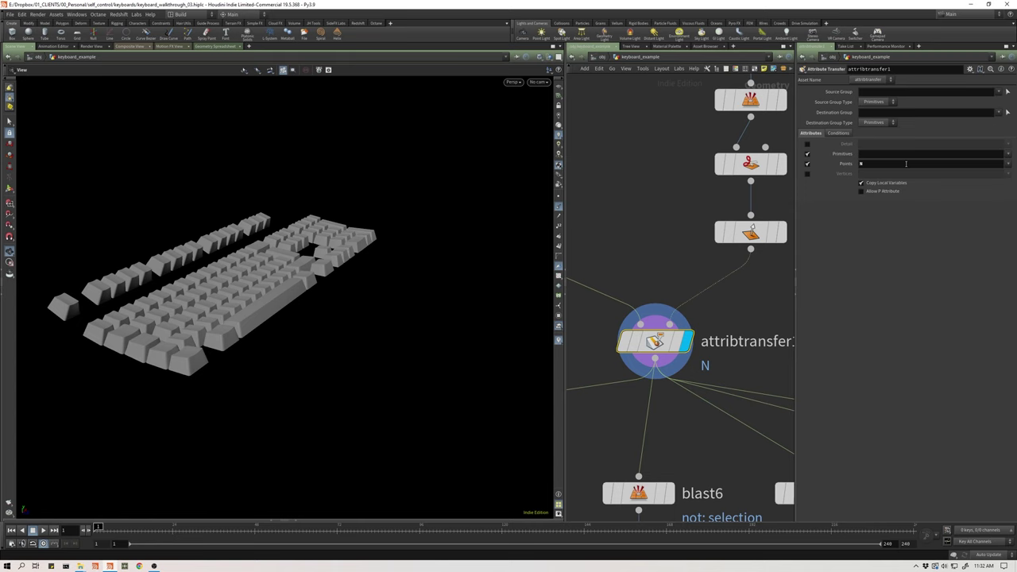
{"action": "scroll", "coordinate": [681, 292], "scroll_direction": "down", "scroll_amount": 5}
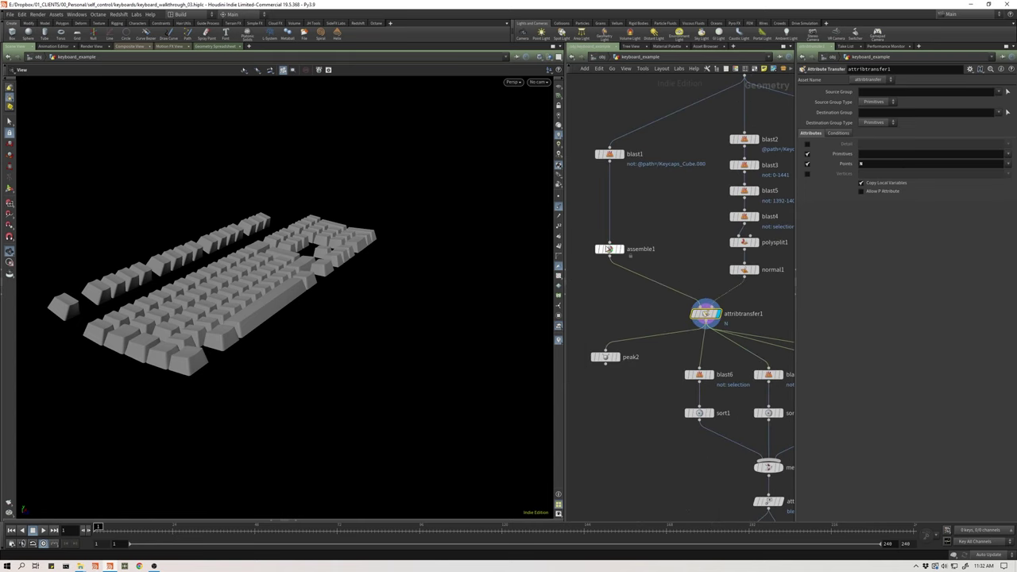
{"action": "middle_click", "coordinate": [698, 322]}
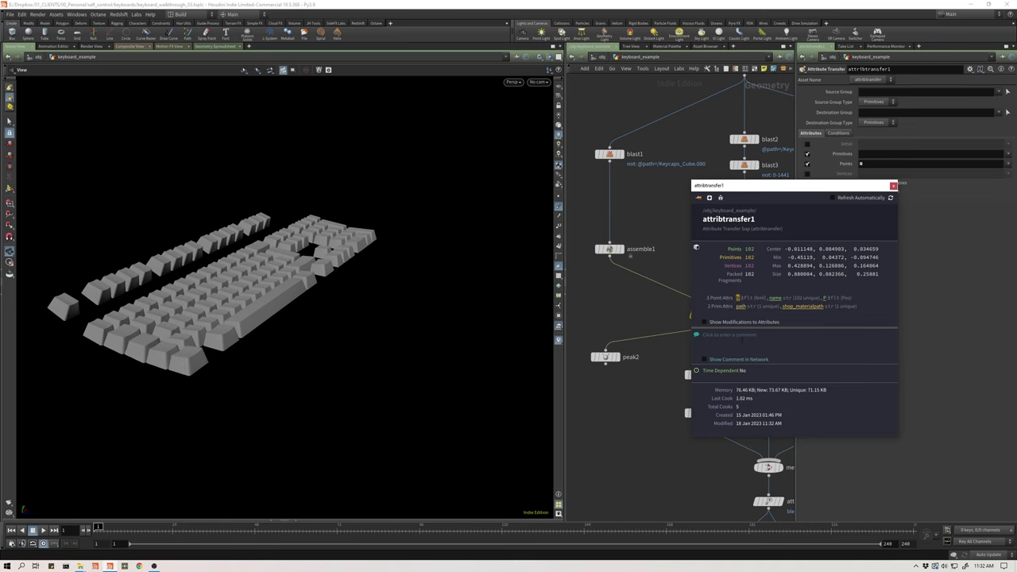
{"action": "left_click", "coordinate": [738, 300]}
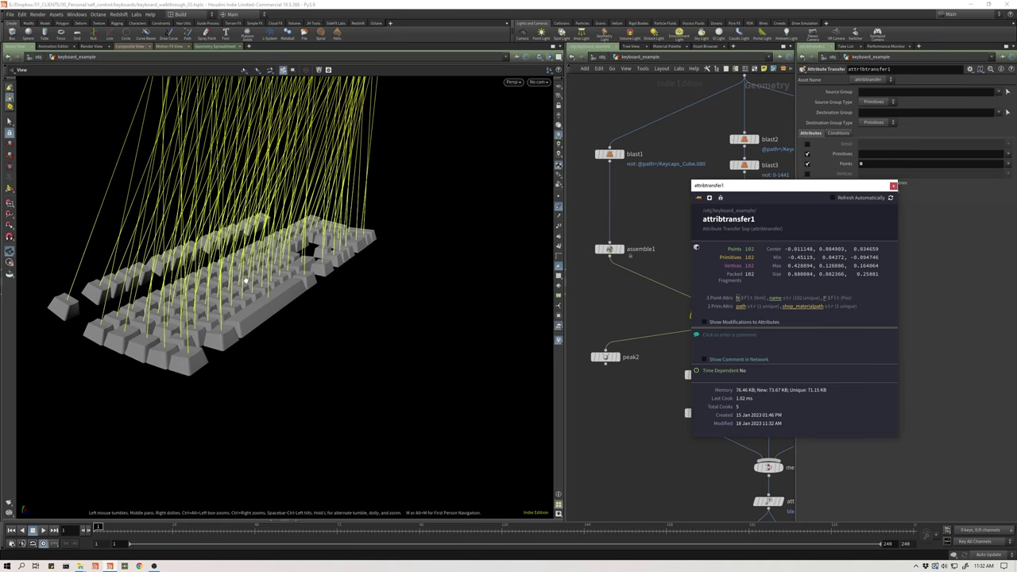
{"action": "left_click_drag", "start_coordinate": [183, 278], "coordinate": [239, 270], "text": "alt"}
{"action": "right_click_drag", "start_coordinate": [239, 271], "coordinate": [329, 268]}
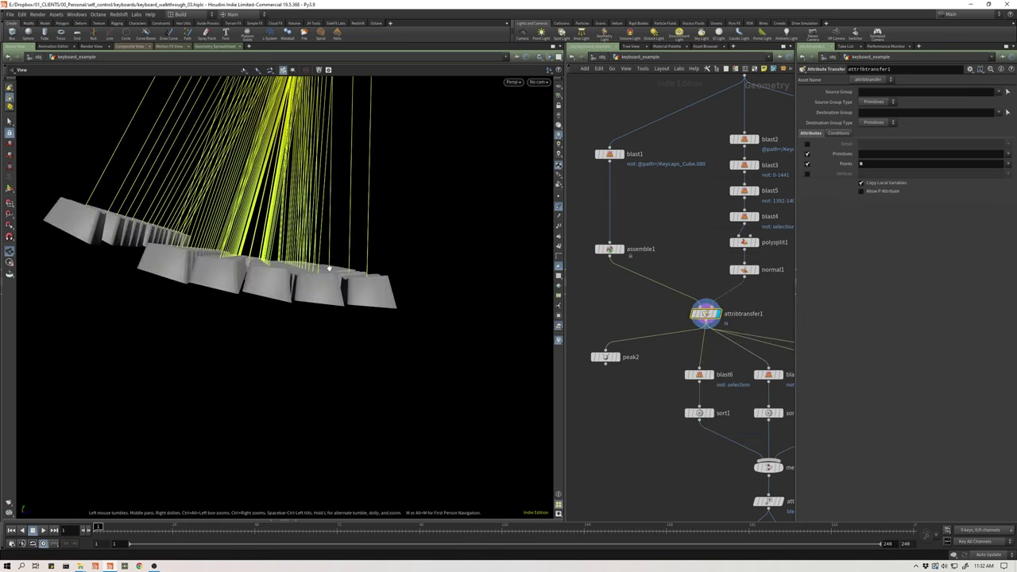
{"action": "left_click_drag", "start_coordinate": [329, 268], "coordinate": [356, 276]}
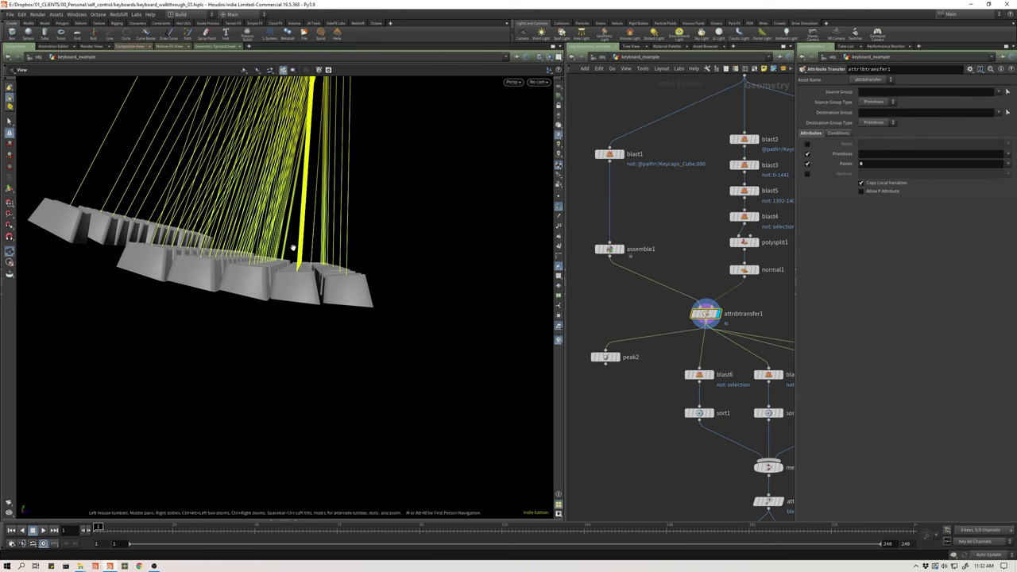
- Review attribtransfer1's node info again and examine the transferred normals on the keycaps from several angles
{"action": "middle_click", "coordinate": [706, 317]}
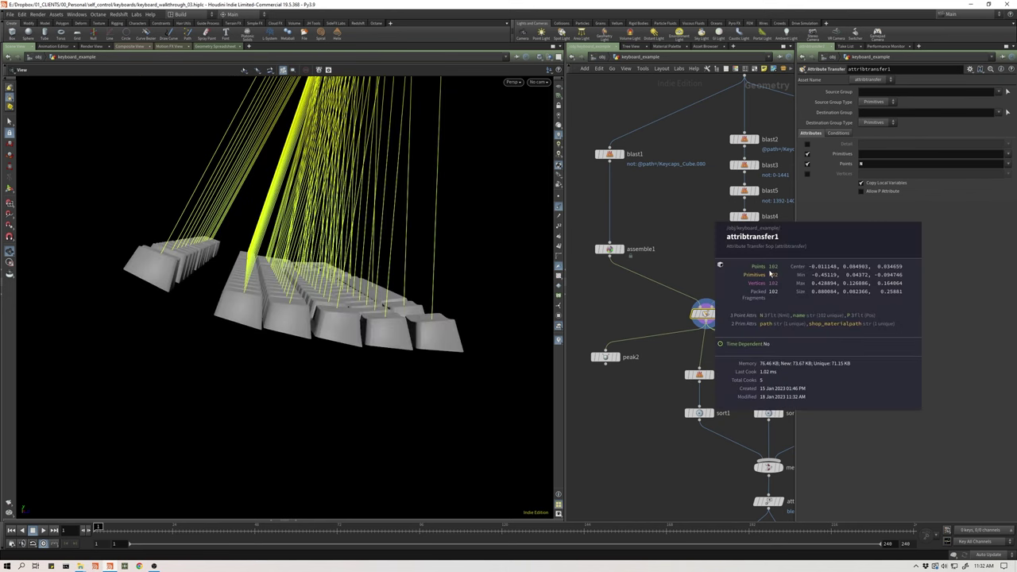
{"action": "left_click_drag", "start_coordinate": [404, 298], "coordinate": [333, 313]}
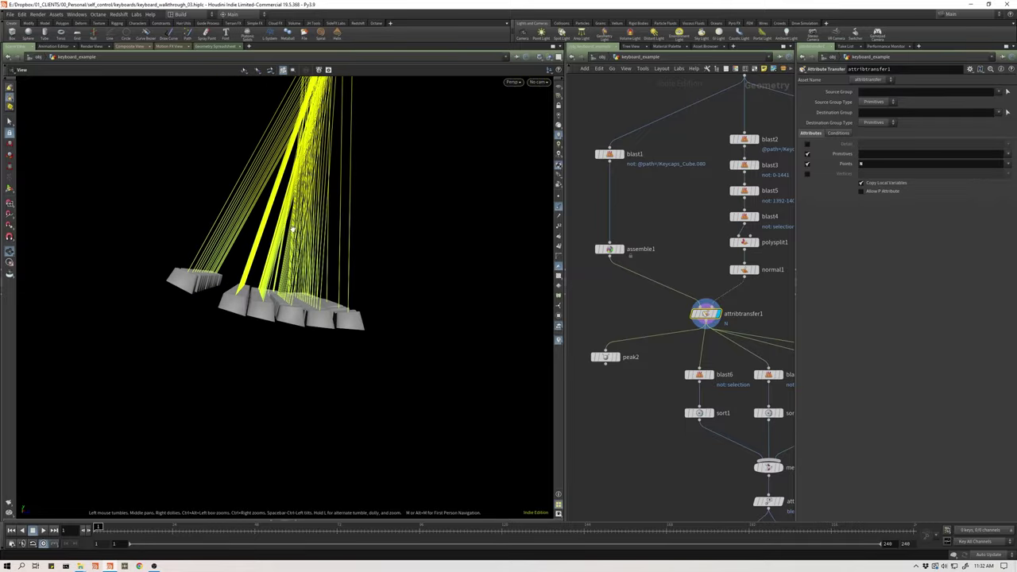
{"action": "left_click_drag", "start_coordinate": [253, 292], "coordinate": [159, 302]}
{"action": "middle_click_drag", "start_coordinate": [159, 302], "coordinate": [333, 316]}
- Turn off the N visualizer and the point normals display, leaving only the keycaps in view
{"action": "right_click", "coordinate": [557, 342]}
{"action": "left_click", "coordinate": [566, 330]}
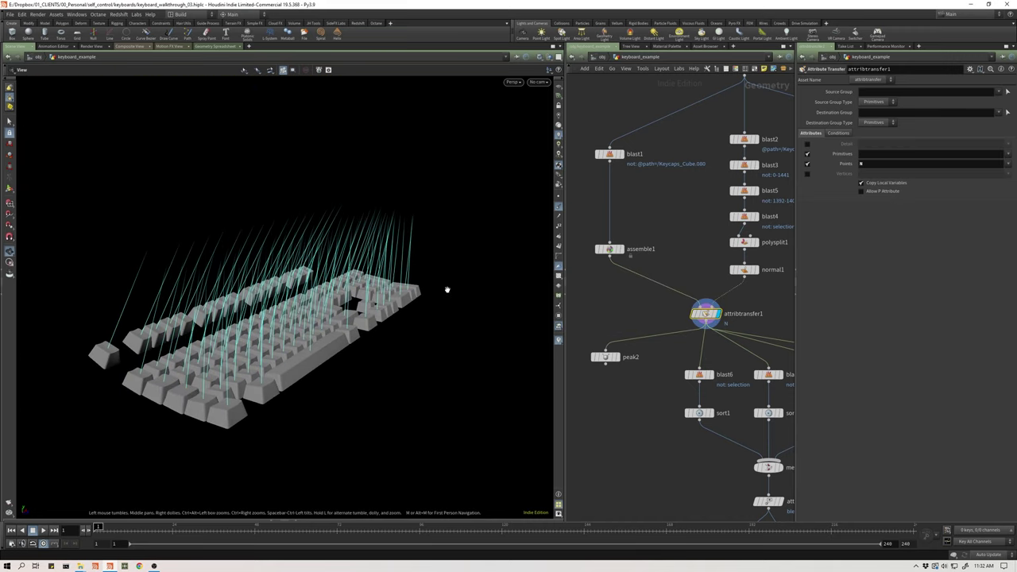
{"action": "left_click", "coordinate": [558, 208]}
{"action": "left_click_drag", "start_coordinate": [351, 304], "coordinate": [291, 346]}
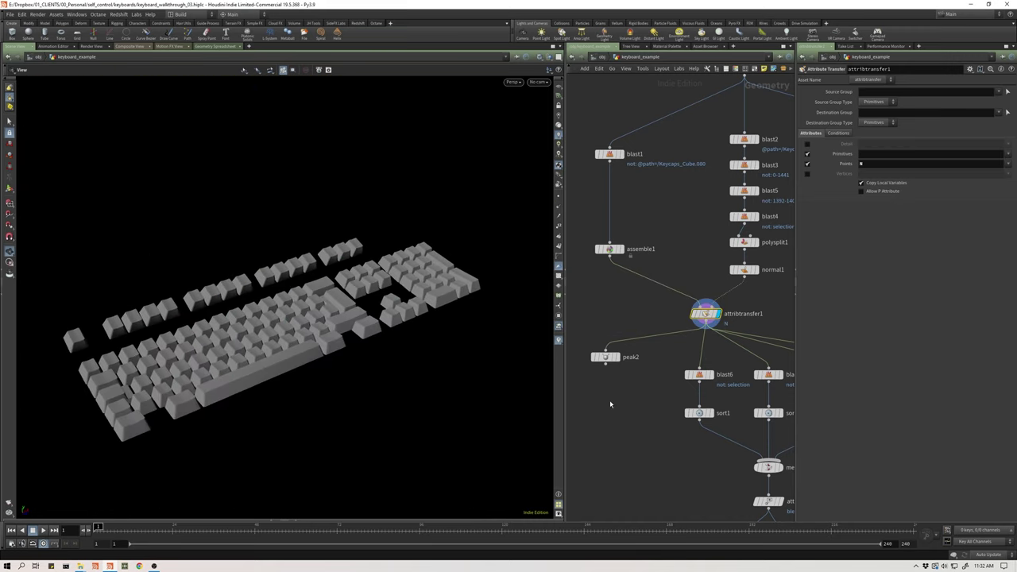
- Delete the peak2 node below attribtransfer1
{"action": "scroll", "coordinate": [610, 396], "scroll_direction": "up", "scroll_amount": 3}
{"action": "left_click", "coordinate": [604, 340]}
{"action": "key", "text": "Delete"}
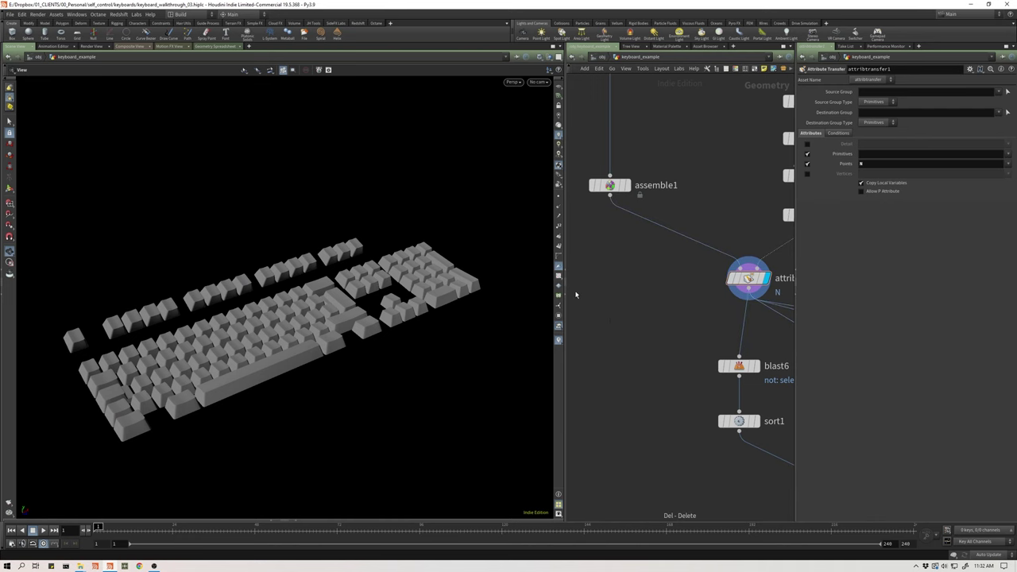
- Add a Peak node beside blast6, connect attribtransfer1's output to it, and display it
{"action": "middle_click_drag", "start_coordinate": [679, 319], "coordinate": [636, 306]}
{"action": "key", "text": "Tab"}
{"action": "type", "text": "peak"}
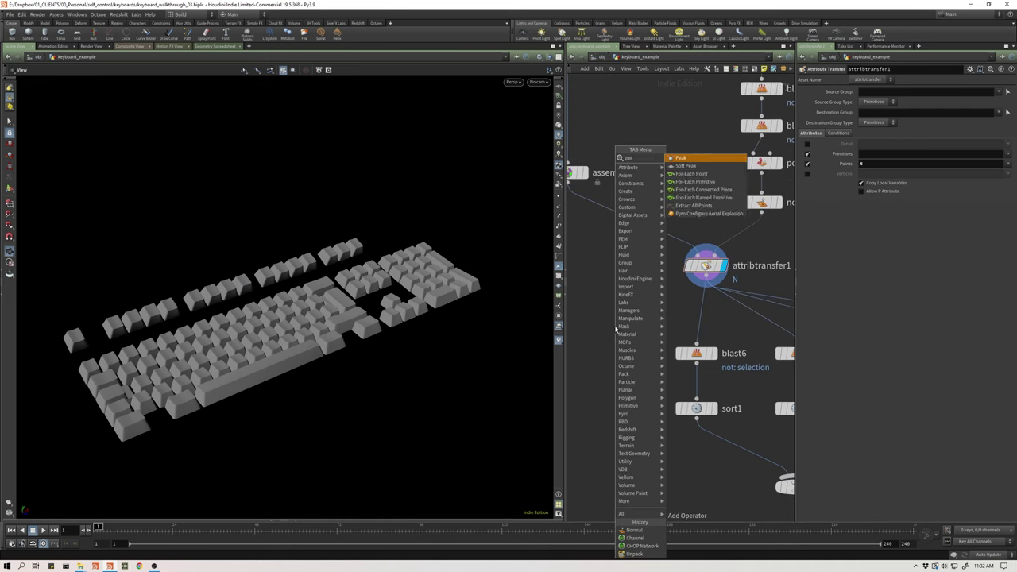
{"action": "key", "text": "Return"}
{"action": "left_click", "coordinate": [615, 326]}
{"action": "left_click_drag", "start_coordinate": [616, 316], "coordinate": [699, 277]}
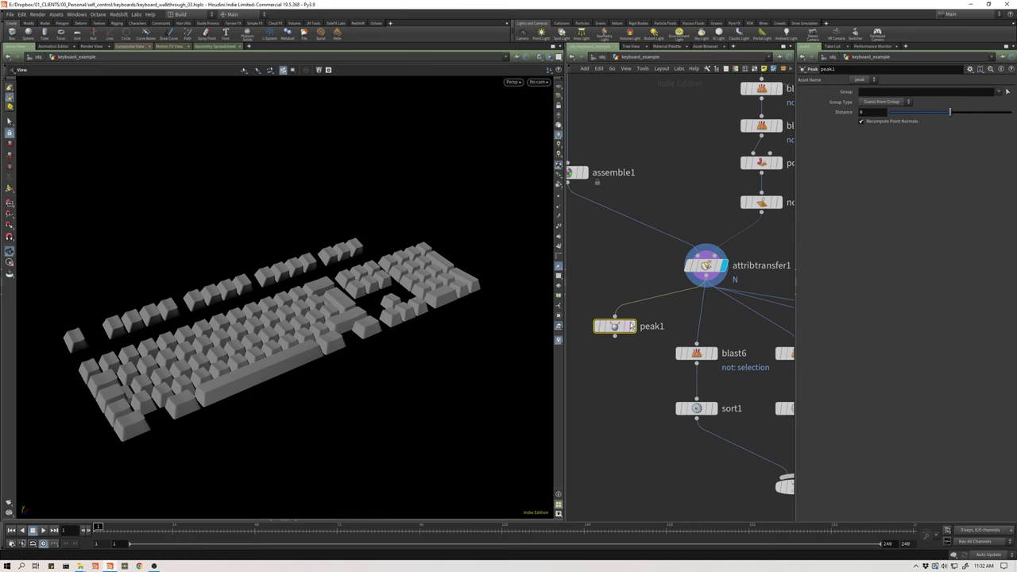
{"action": "left_click", "coordinate": [633, 326]}
- Set peak1's Distance to -0.013, showing attribtransfer1 as a template overlay to compare the key positions
{"action": "left_click_drag", "start_coordinate": [325, 319], "coordinate": [327, 306]}
{"action": "middle_click_drag", "start_coordinate": [327, 306], "coordinate": [345, 269]}
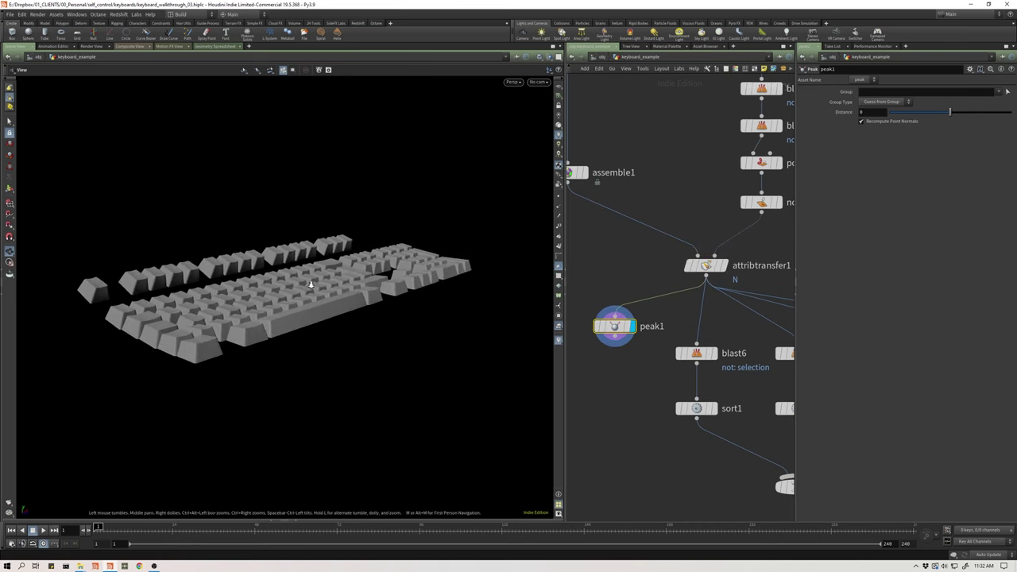
{"action": "scroll", "coordinate": [345, 269], "scroll_direction": "up", "scroll_amount": 3}
{"action": "middle_click_drag", "start_coordinate": [879, 112], "coordinate": [847, 143]}
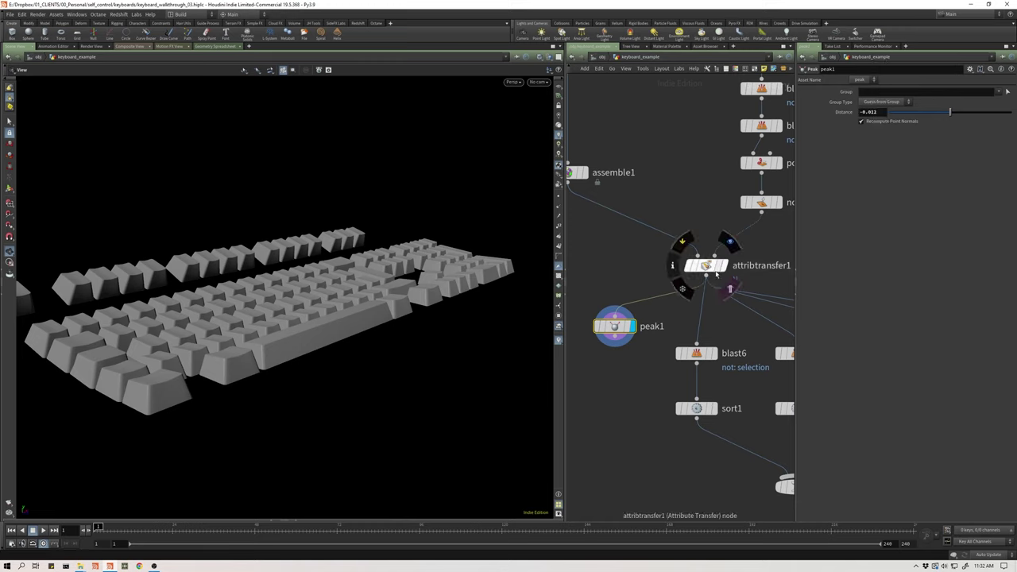
{"action": "left_click", "coordinate": [731, 289]}
{"action": "left_click_drag", "start_coordinate": [349, 287], "coordinate": [329, 274]}
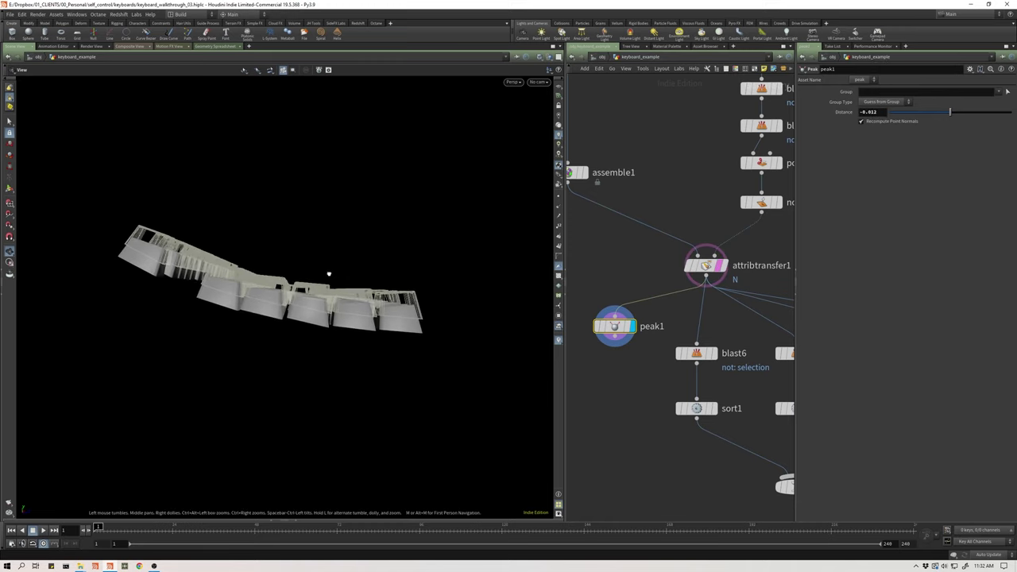
{"action": "middle_click_drag", "start_coordinate": [884, 115], "coordinate": [874, 157]}
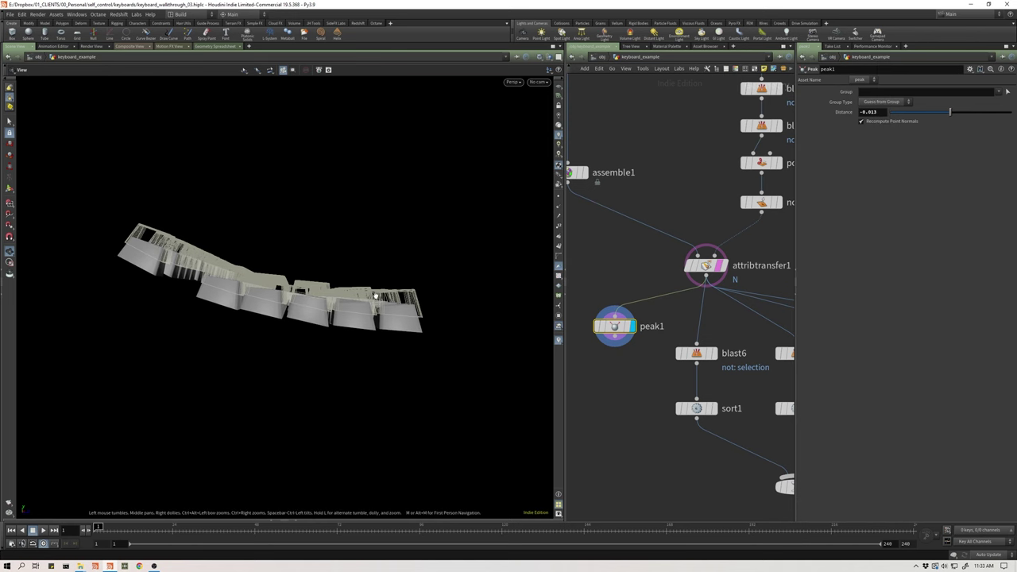
{"action": "left_click_drag", "start_coordinate": [376, 298], "coordinate": [297, 307]}
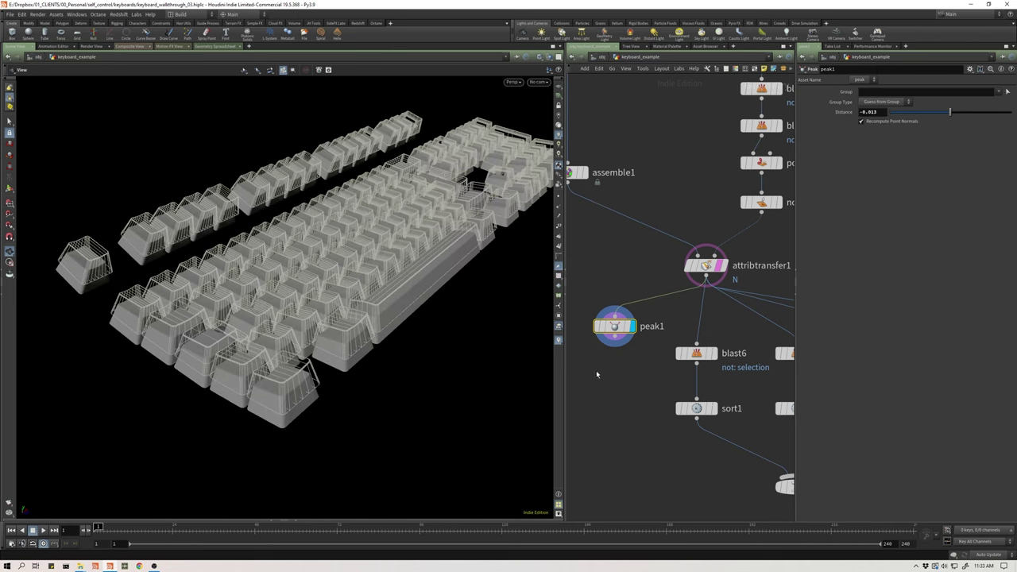
- Turn off attribtransfer1's template overlay and view peak1's lowered keycaps from the front
{"action": "left_click", "coordinate": [731, 289]}
{"action": "left_click_drag", "start_coordinate": [352, 259], "coordinate": [307, 268]}
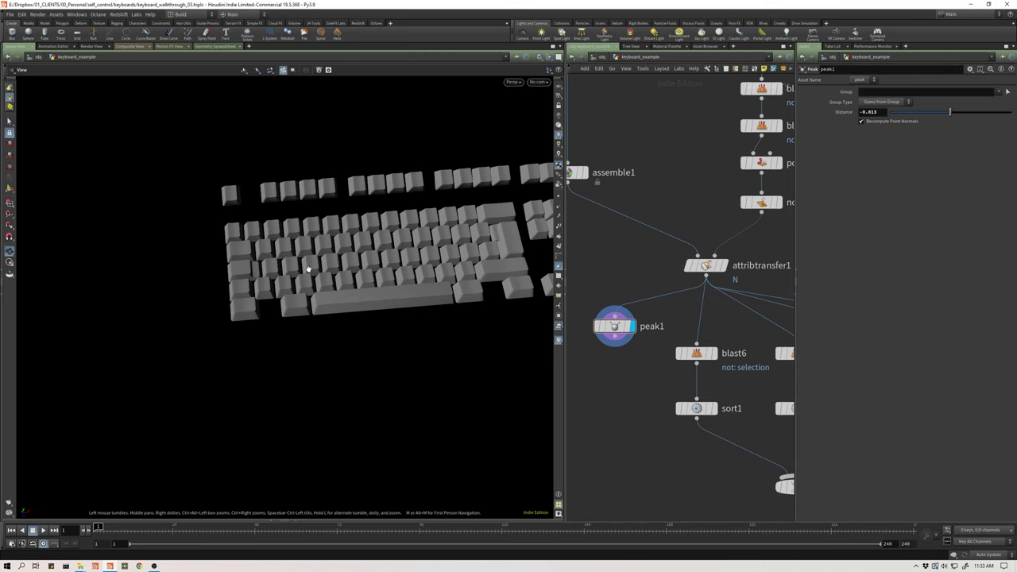
{"action": "middle_click_drag", "start_coordinate": [307, 268], "coordinate": [192, 279]}
{"action": "left_click_drag", "start_coordinate": [192, 280], "coordinate": [207, 275]}
{"action": "scroll", "coordinate": [637, 347], "scroll_direction": "down", "scroll_amount": 5}
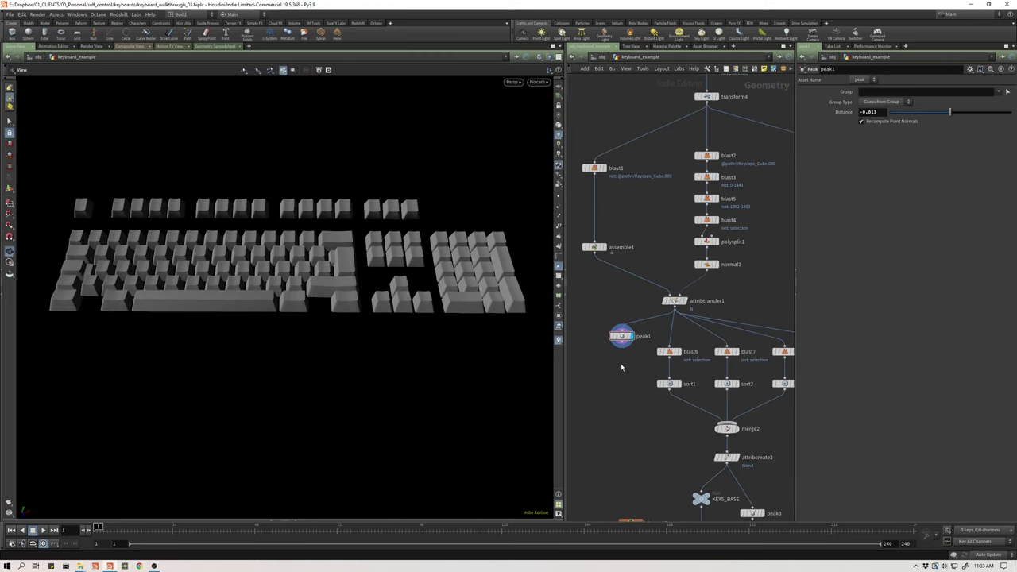
{"action": "mouse_move", "coordinate": [256, 246]}
{"action": "left_mouse_down"}
{"action": "mouse_move", "coordinate": [265, 222]}
{"action": "mouse_move", "coordinate": [275, 248]}
{"action": "left_mouse_up"}
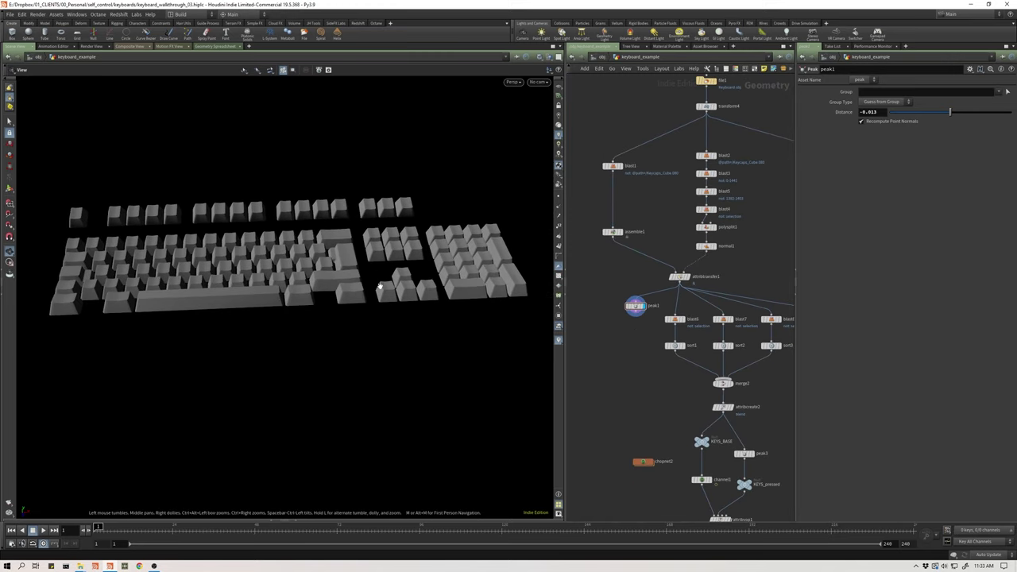
- Move peak1 slightly away from the blast6 branch and compare attribtransfer1's and peak1's keycaps by displaying each in turn
{"action": "left_click_drag", "start_coordinate": [636, 306], "coordinate": [622, 303]}
{"action": "left_click", "coordinate": [688, 276]}
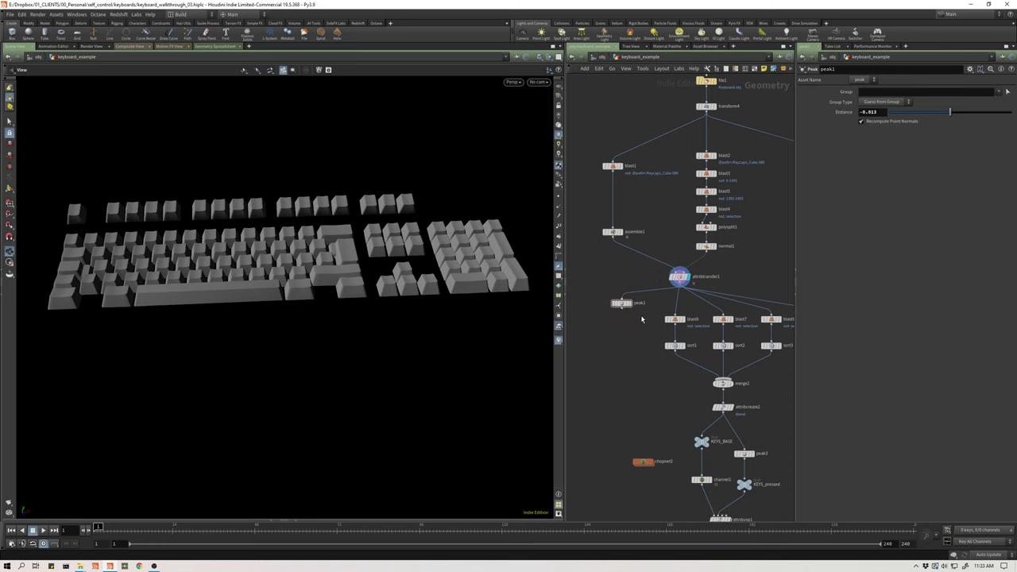
{"action": "left_click", "coordinate": [629, 303]}
{"action": "left_click_drag", "start_coordinate": [275, 288], "coordinate": [267, 272]}
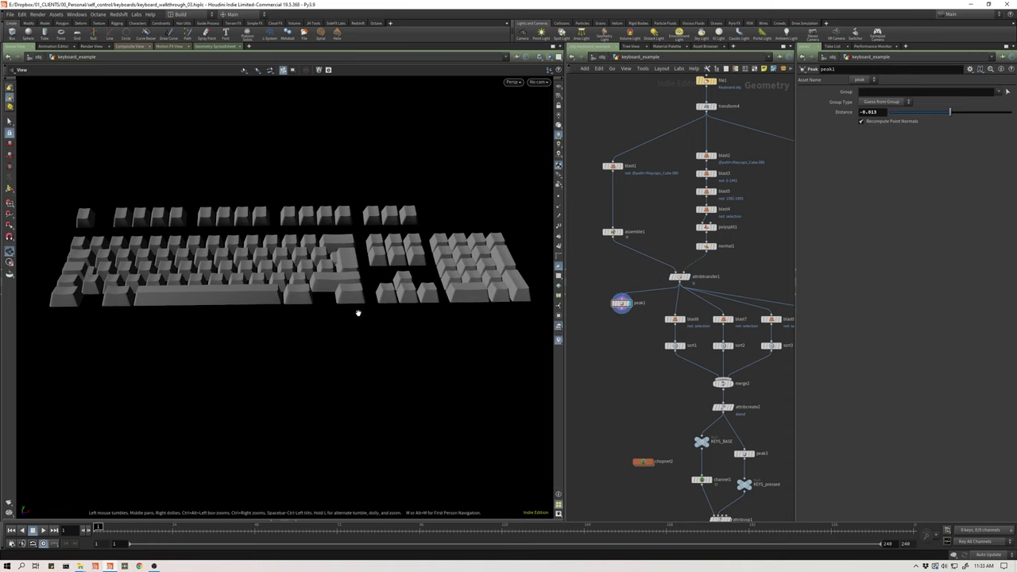
{"action": "middle_click_drag", "start_coordinate": [575, 351], "coordinate": [526, 323]}
{"action": "scroll", "coordinate": [597, 334], "scroll_direction": "down", "scroll_amount": 1}
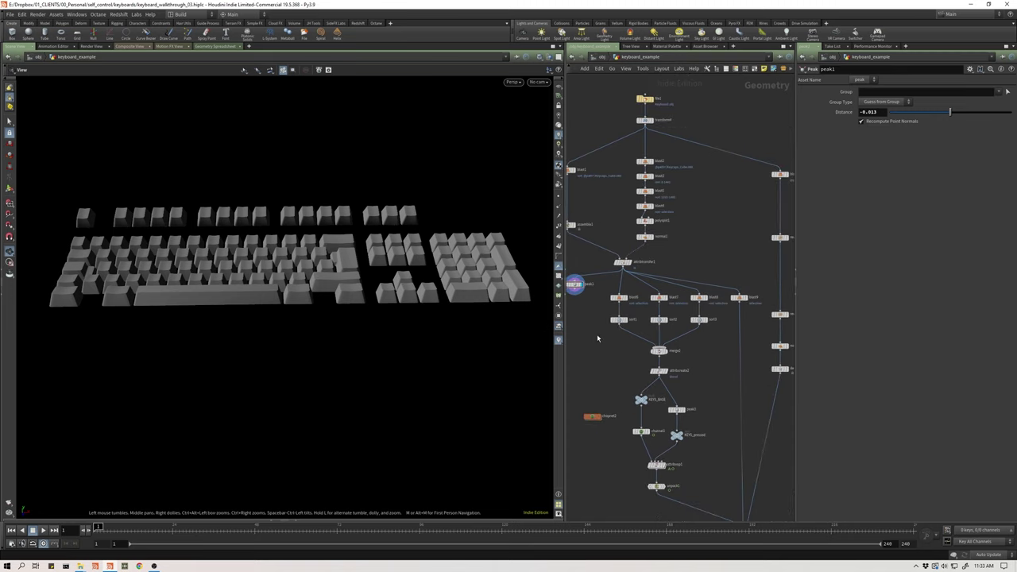
- Move peak1 out into clear space beside the rest of the node network
{"action": "middle_click_drag", "start_coordinate": [597, 338], "coordinate": [612, 332]}
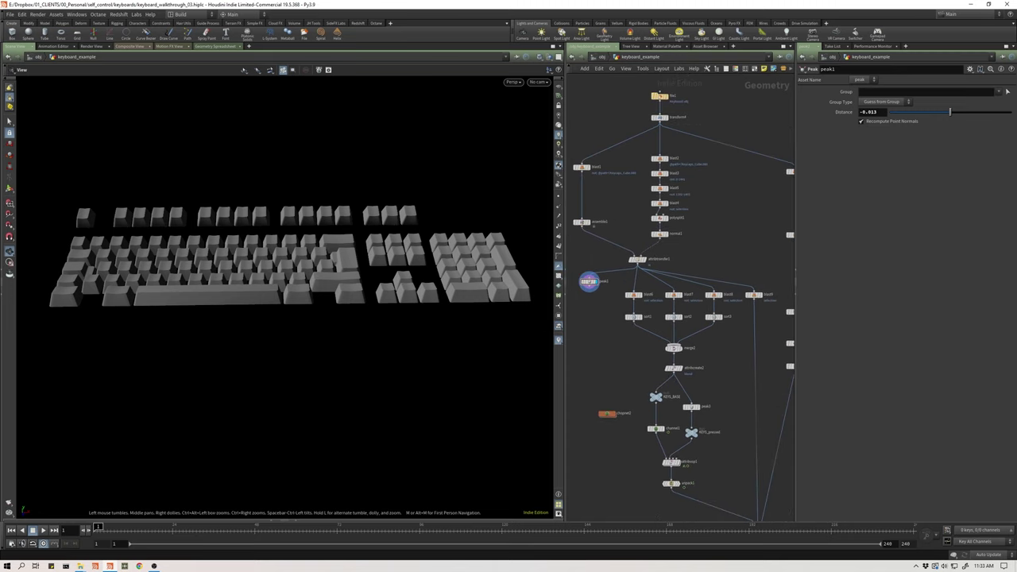
{"action": "scroll", "coordinate": [587, 309], "scroll_direction": "up", "scroll_amount": 3}
{"action": "middle_click_drag", "start_coordinate": [587, 310], "coordinate": [736, 325]}
{"action": "scroll", "coordinate": [688, 294], "scroll_direction": "down", "scroll_amount": 5}
{"action": "left_click_drag", "start_coordinate": [720, 320], "coordinate": [638, 318]}
{"action": "scroll", "coordinate": [635, 335], "scroll_direction": "up", "scroll_amount": 2}
{"action": "middle_click_drag", "start_coordinate": [639, 336], "coordinate": [668, 342]}
- Add a Null fed by peak1 directly beneath it and name it PRESSED
{"action": "key", "text": "Tab"}
{"action": "type", "text": "null"}
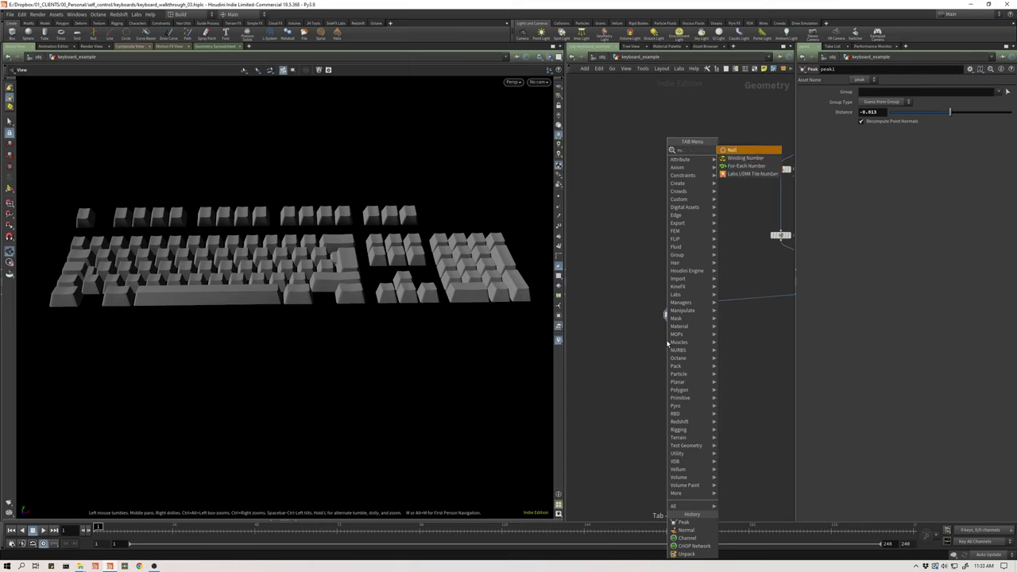
{"action": "key", "text": "Return"}
{"action": "left_click", "coordinate": [670, 340]}
{"action": "mouse_move", "coordinate": [672, 342]}
{"action": "left_mouse_down"}
{"action": "mouse_move", "coordinate": [668, 353]}
{"action": "mouse_move", "coordinate": [683, 356]}
{"action": "left_mouse_up"}
{"action": "double_click", "coordinate": [688, 349]}
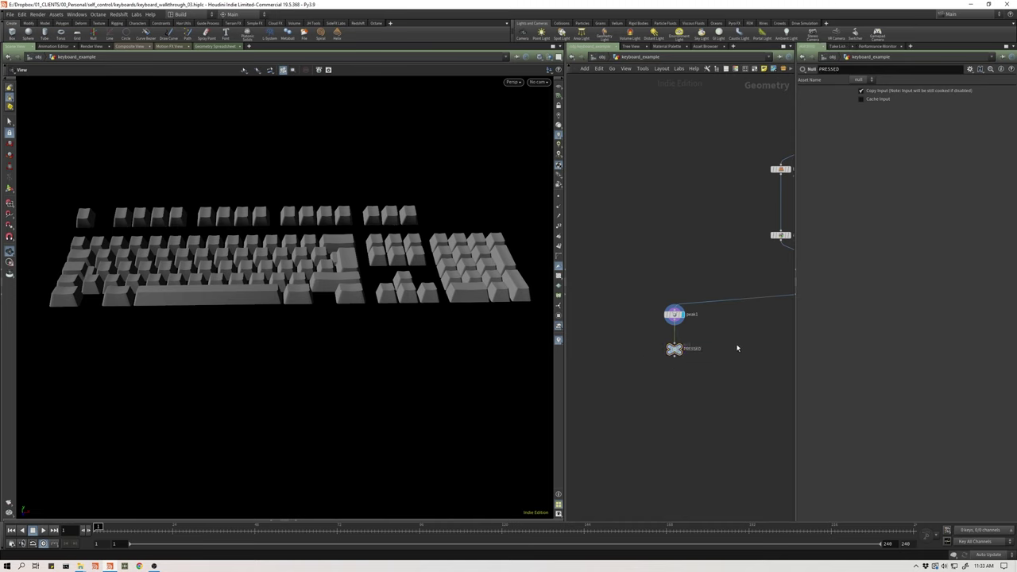
- Add a second Null, connect attribtransfer1's output to it, and place it on the outer side of peak1
{"action": "key", "text": "Tab"}
{"action": "type", "text": "null"}
{"action": "key", "text": "Return"}
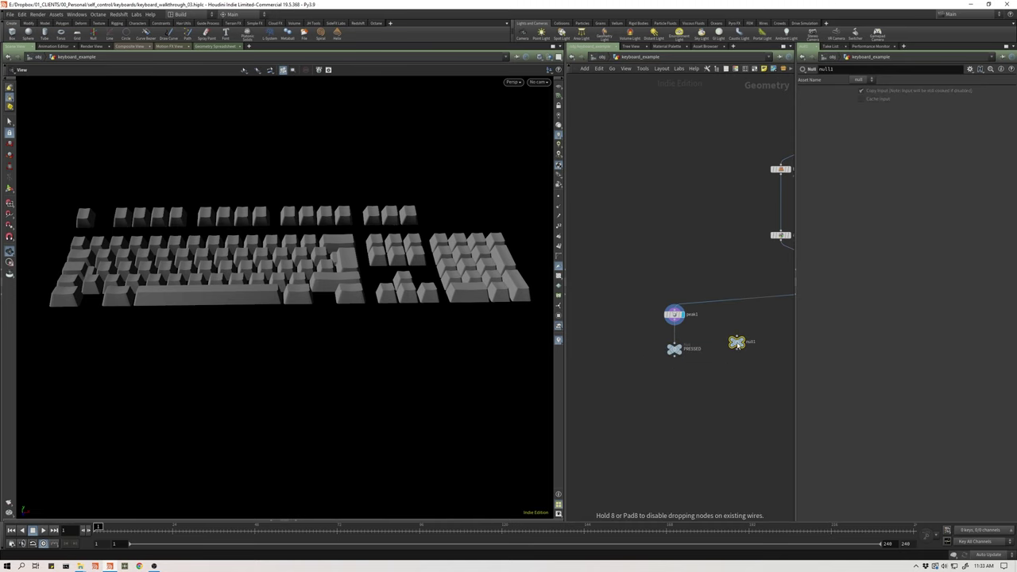
{"action": "left_click", "coordinate": [737, 345]}
{"action": "middle_click_drag", "start_coordinate": [737, 345], "coordinate": [639, 341]}
{"action": "left_click_drag", "start_coordinate": [639, 332], "coordinate": [749, 284]}
{"action": "middle_click_drag", "start_coordinate": [652, 363], "coordinate": [724, 359]}
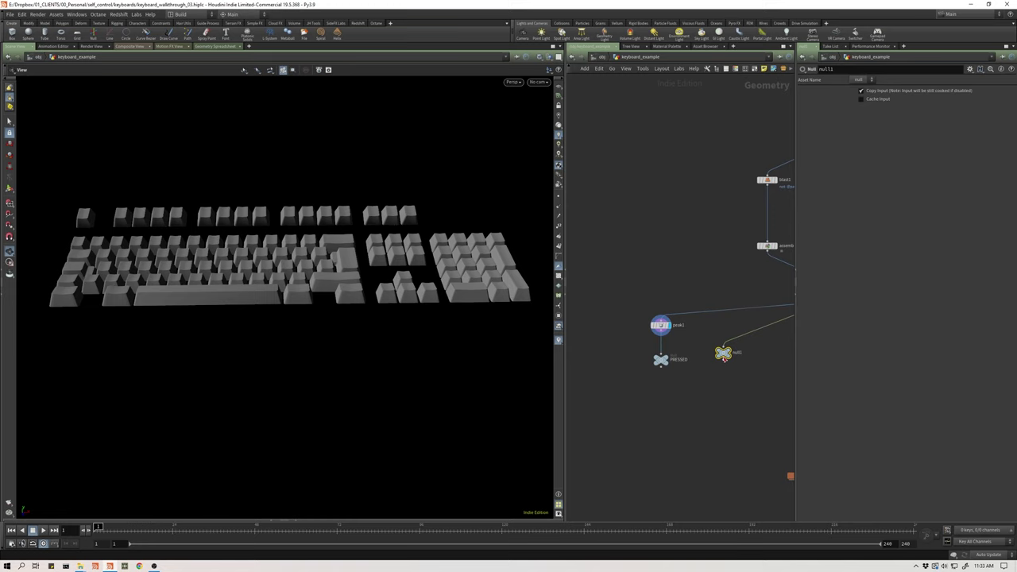
{"action": "left_click_drag", "start_coordinate": [724, 355], "coordinate": [661, 318]}
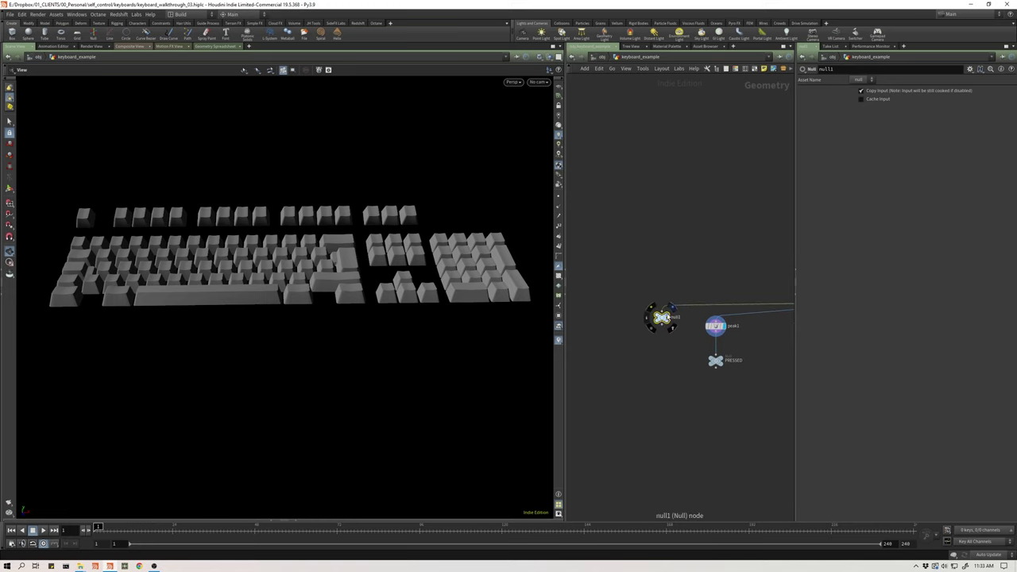
- Rename the second Null as UP and display it
{"action": "double_click", "coordinate": [675, 317]}
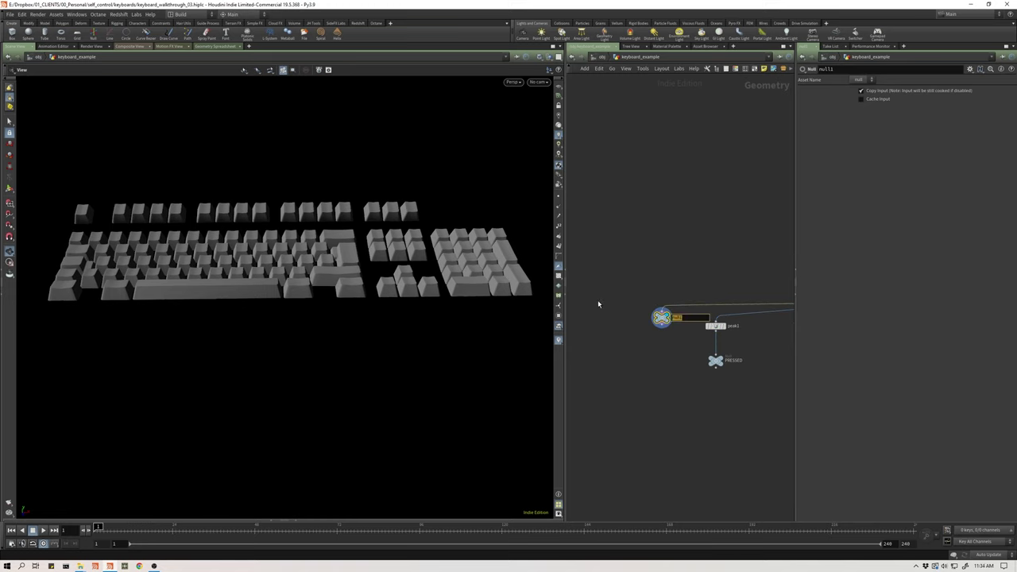
{"action": "type", "text": "UP"}
{"action": "key", "text": "Return"}
- Add an Attribute VOP with UP as first input and PRESSED as second input, and display it
{"action": "key", "text": "Tab"}
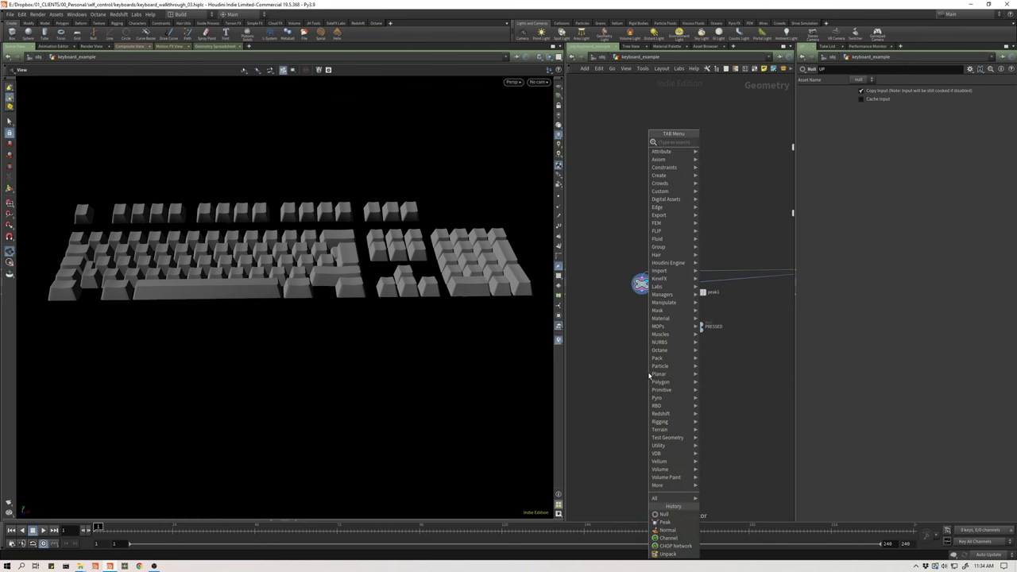
{"action": "type", "text": "att vop"}
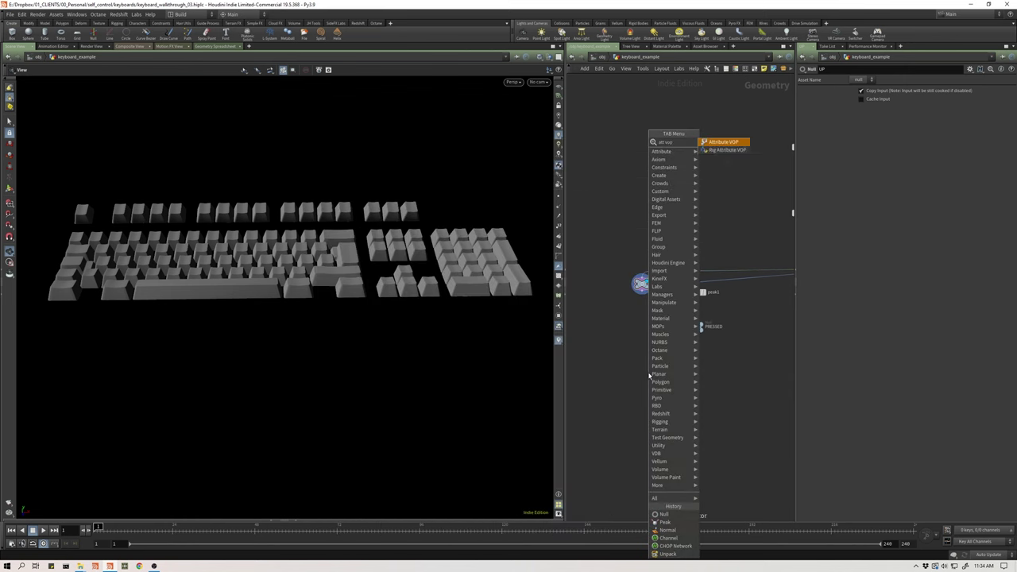
{"action": "key", "text": "Return"}
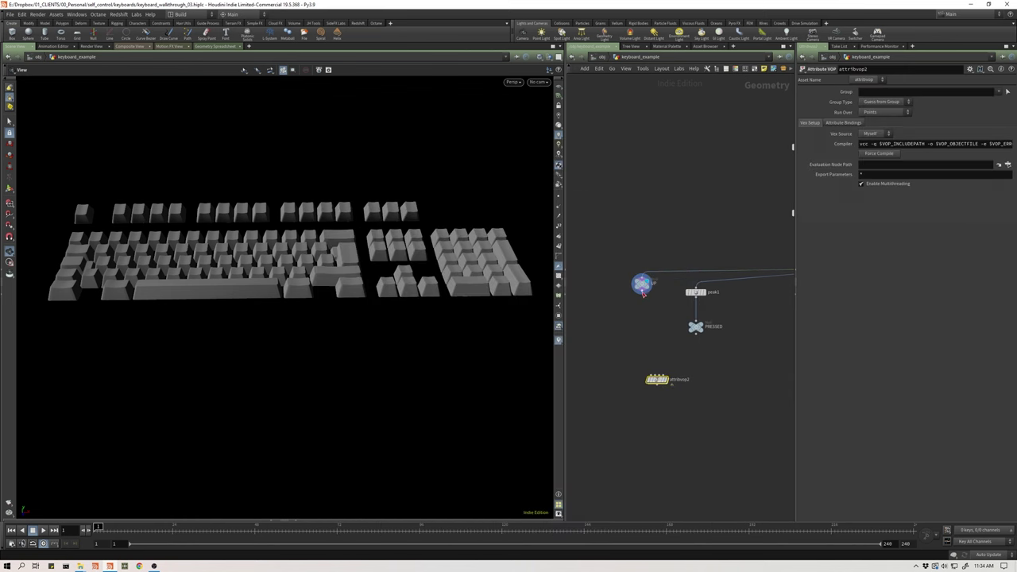
{"action": "left_click_drag", "start_coordinate": [643, 295], "coordinate": [696, 334]}
{"action": "left_click", "coordinate": [665, 379]}
{"action": "left_click_drag", "start_coordinate": [657, 380], "coordinate": [656, 388]}
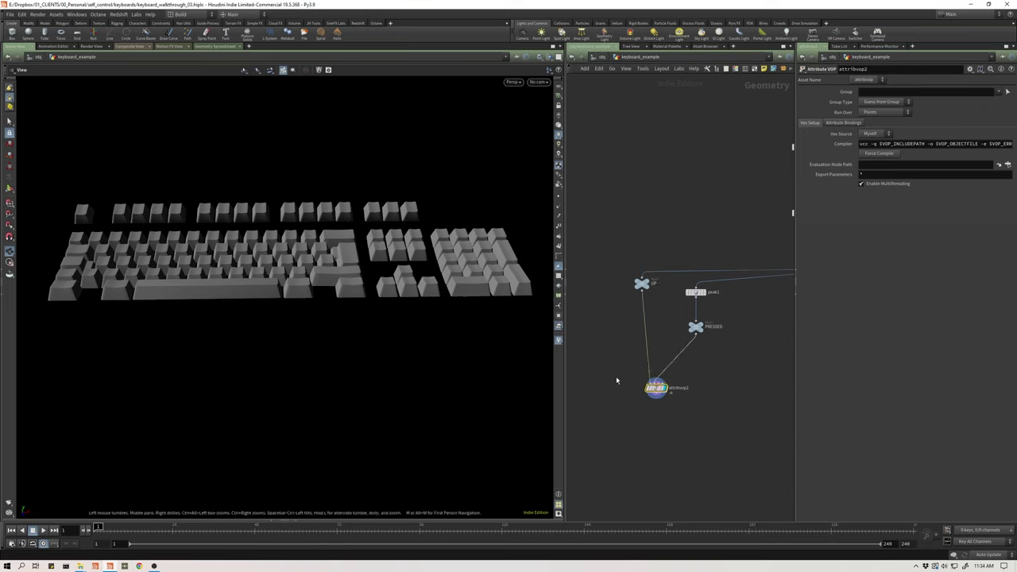
- Open attribvop2's inner network, widen the network pane, and reposition geometryvopoutput1 level with the global parameters node
{"action": "double_click", "coordinate": [655, 389]}
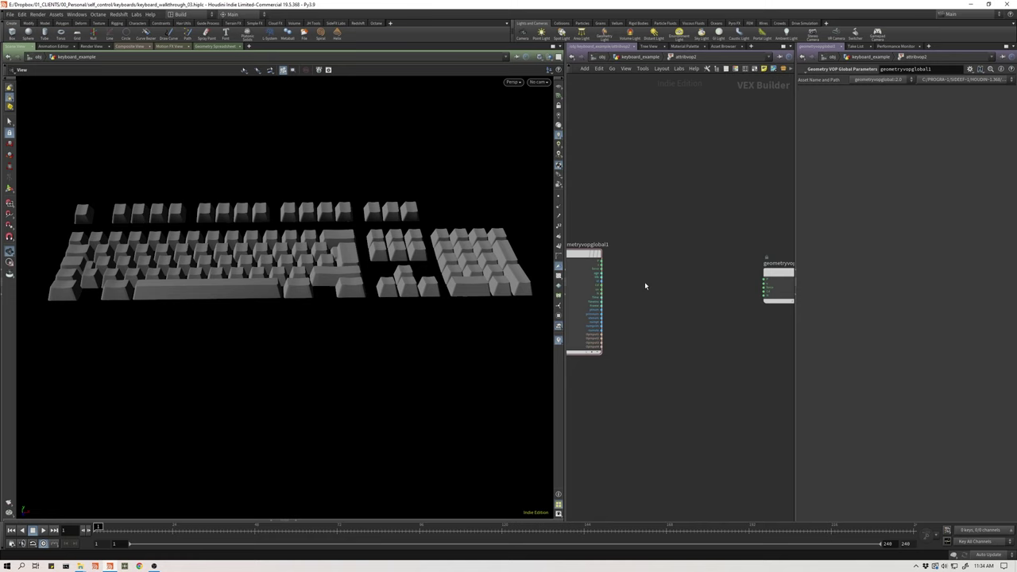
{"action": "left_click_drag", "start_coordinate": [794, 358], "coordinate": [832, 357]}
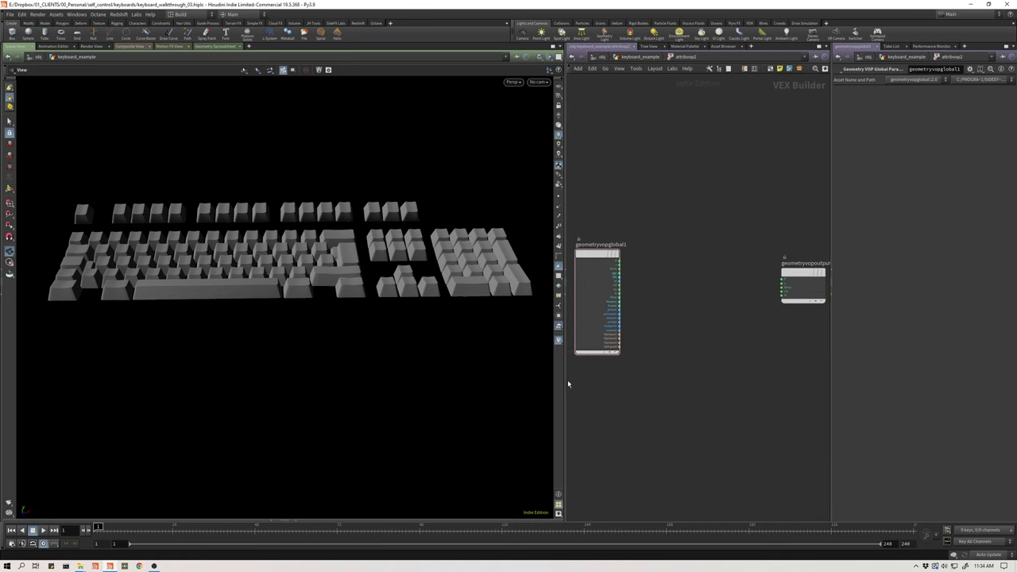
{"action": "left_click_drag", "start_coordinate": [568, 384], "coordinate": [473, 384]}
{"action": "scroll", "coordinate": [528, 247], "scroll_direction": "up", "scroll_amount": 3}
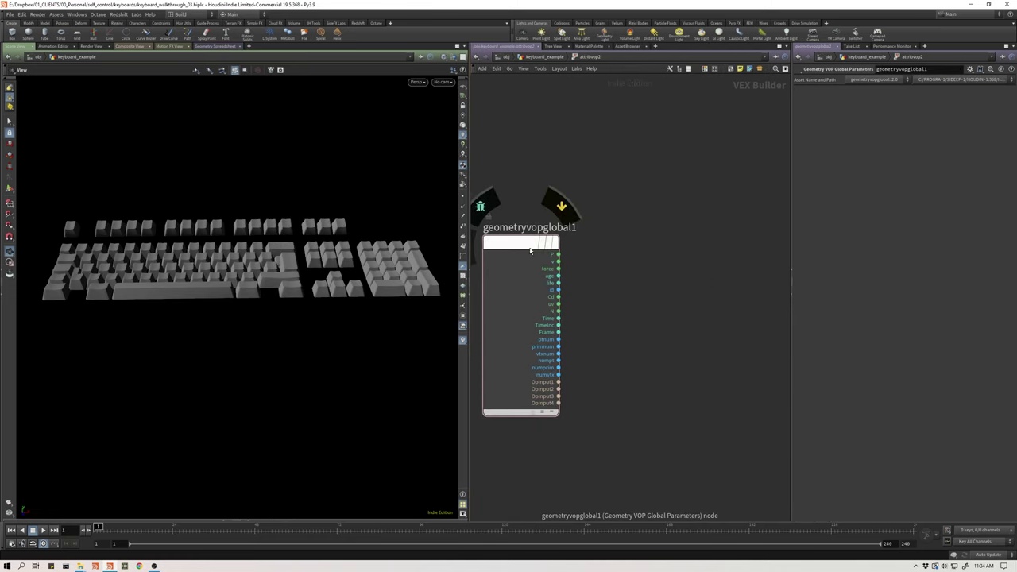
{"action": "mouse_move", "coordinate": [618, 276]}
{"action": "middle_mouse_down"}
{"action": "mouse_move", "coordinate": [599, 277]}
{"action": "mouse_move", "coordinate": [612, 289]}
{"action": "middle_mouse_up"}
{"action": "scroll", "coordinate": [599, 277], "scroll_direction": "down", "scroll_amount": 1}
{"action": "left_click_drag", "start_coordinate": [770, 273], "coordinate": [743, 247]}
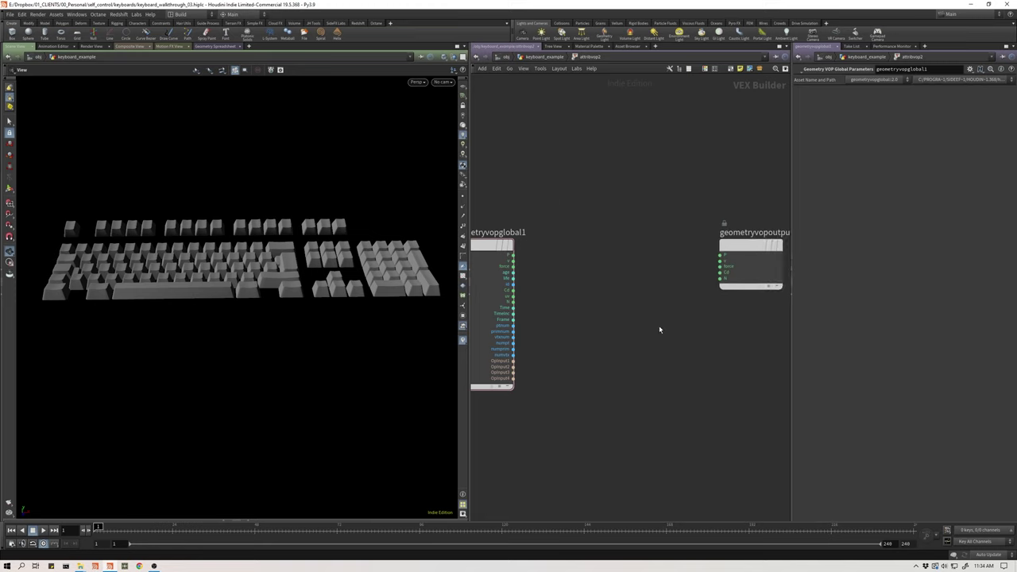
- Add an Import Point Attribute node beside the global parameters node
{"action": "key", "text": "Tab"}
{"action": "type", "text": "impo"}
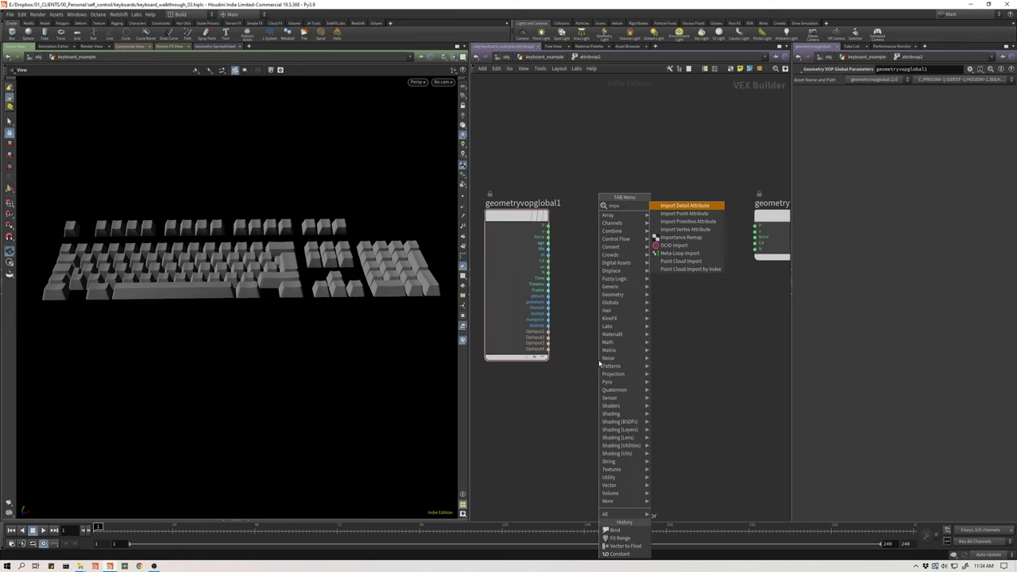
{"action": "key", "text": "Down"}
{"action": "key", "text": "Return"}
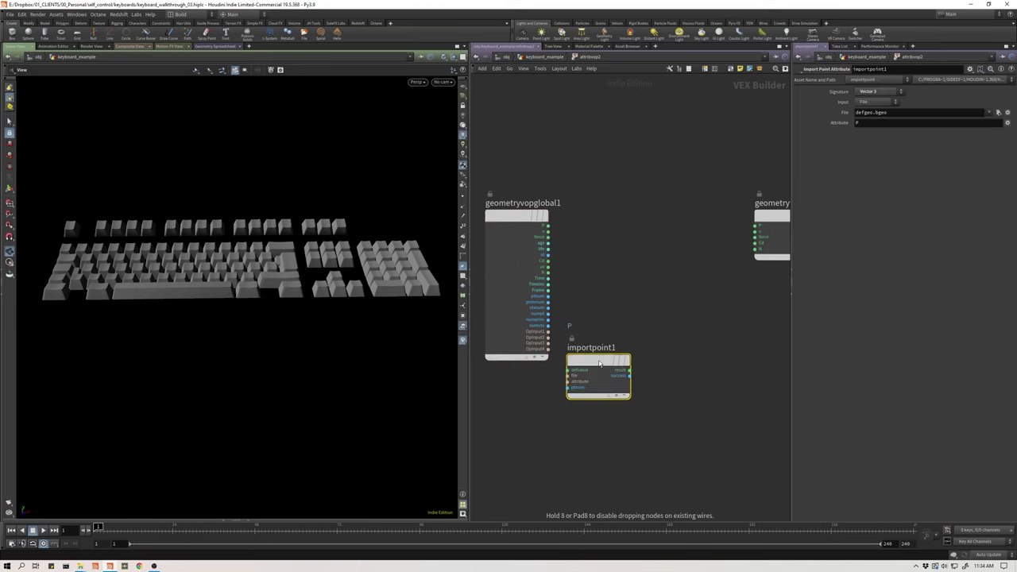
{"action": "left_click", "coordinate": [617, 358]}
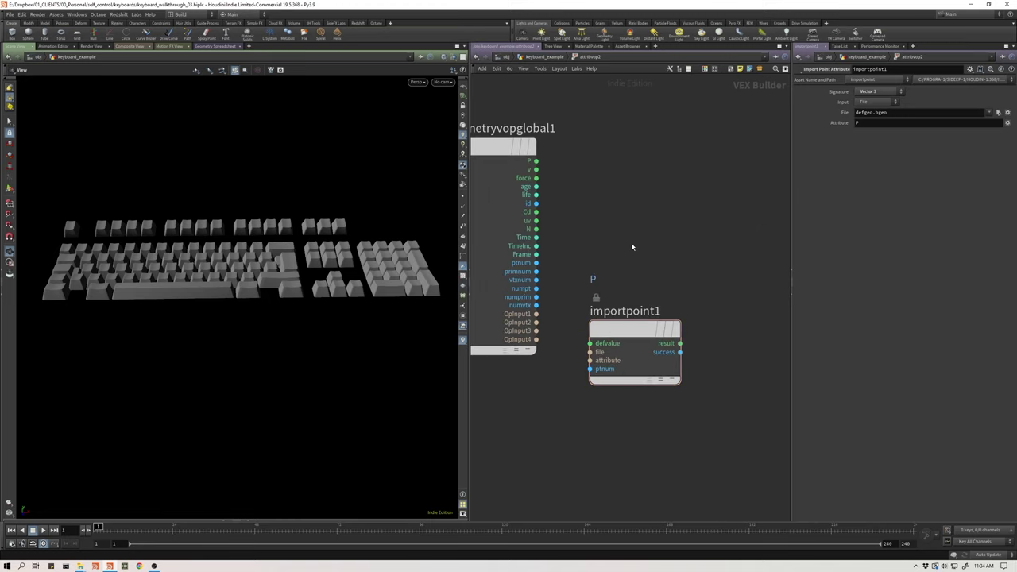
- Review how UP and PRESSED feed attribvop2, and connect OpInput2 to importpoint1's file input inside it
{"action": "key", "text": "u"}
{"action": "scroll", "coordinate": [605, 389], "scroll_direction": "up", "scroll_amount": 2}
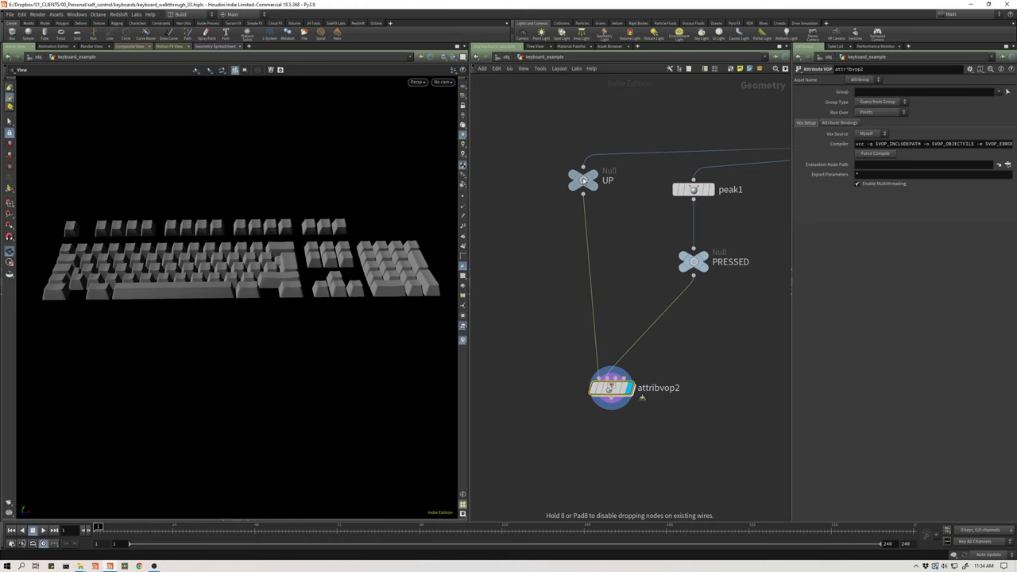
{"action": "left_click_drag", "start_coordinate": [583, 180], "coordinate": [585, 172]}
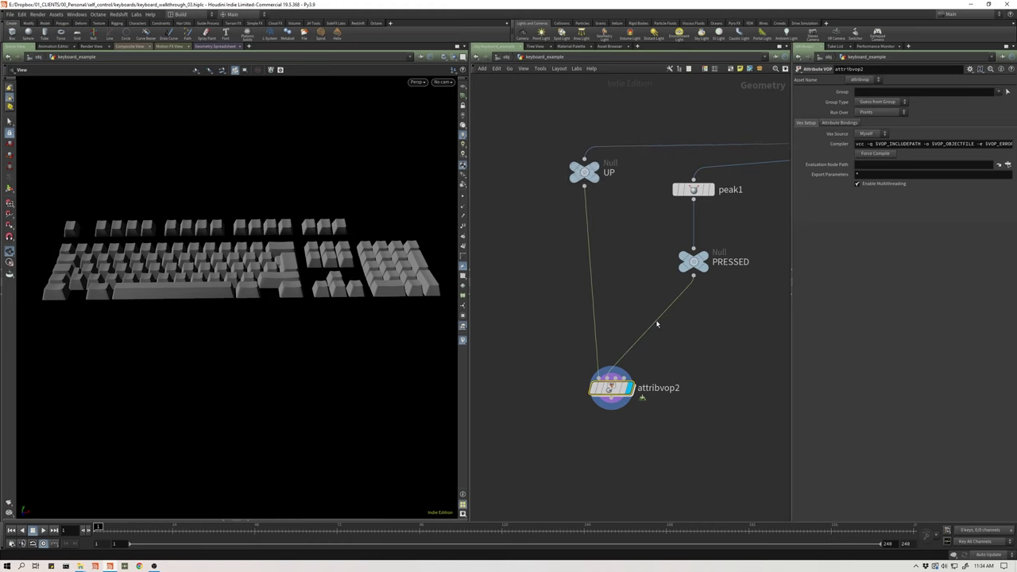
{"action": "double_click", "coordinate": [611, 388]}
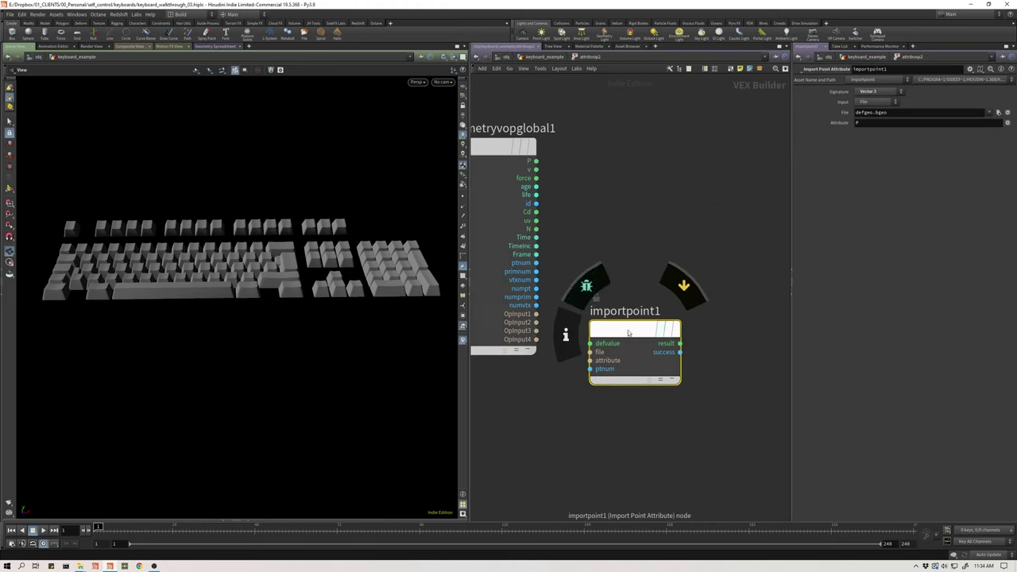
{"action": "left_click_drag", "start_coordinate": [628, 333], "coordinate": [537, 323]}
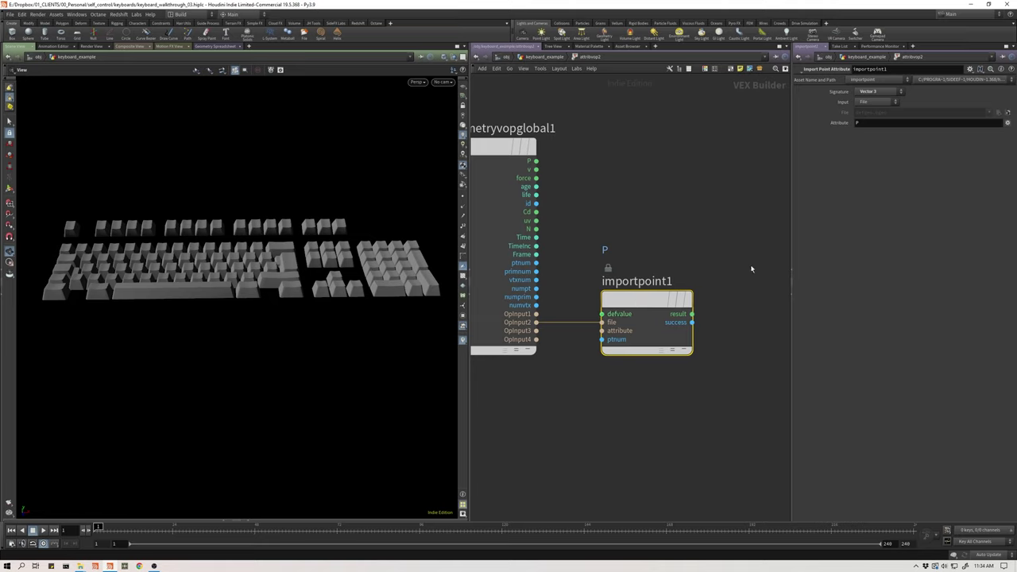
- Add a Mix node between the global parameters and the geometry output
{"action": "scroll", "coordinate": [602, 251], "scroll_direction": "down", "scroll_amount": 3}
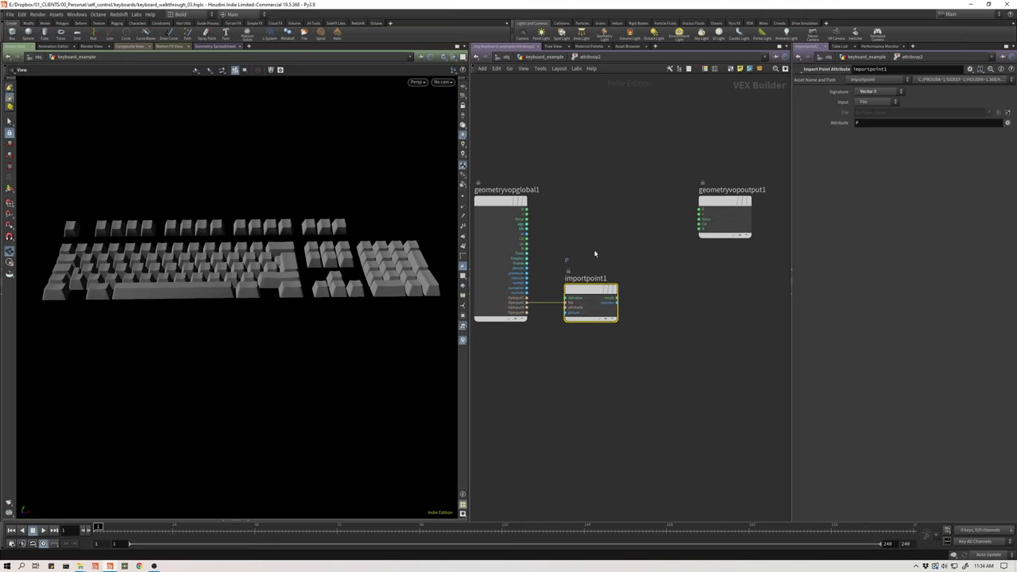
{"action": "key", "text": "Tab"}
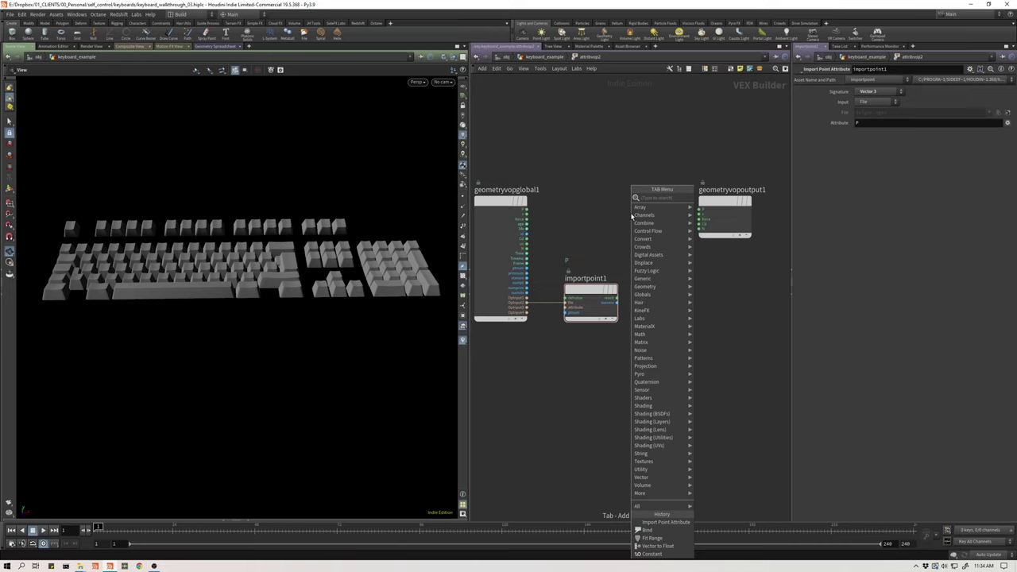
{"action": "type", "text": "mix"}
{"action": "key", "text": "Return"}
{"action": "left_click", "coordinate": [648, 211]}
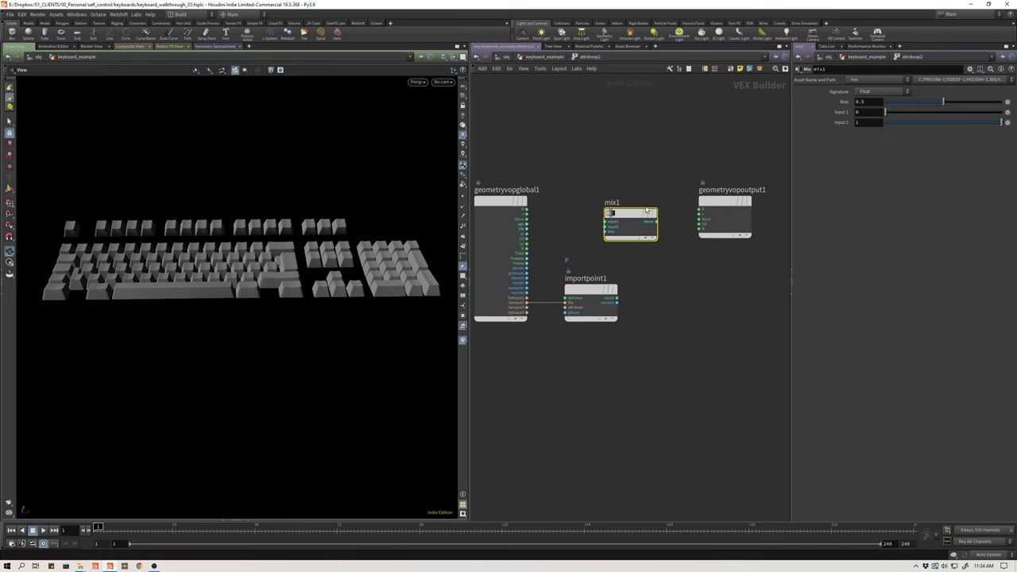
- Connect global P to mix1's input1, importpoint1's result to input2, and mix1's blend to the geometry output's P
{"action": "mouse_move", "coordinate": [656, 209]}
{"action": "left_mouse_down"}
{"action": "mouse_move", "coordinate": [670, 200]}
{"action": "mouse_move", "coordinate": [527, 209]}
{"action": "left_mouse_up"}
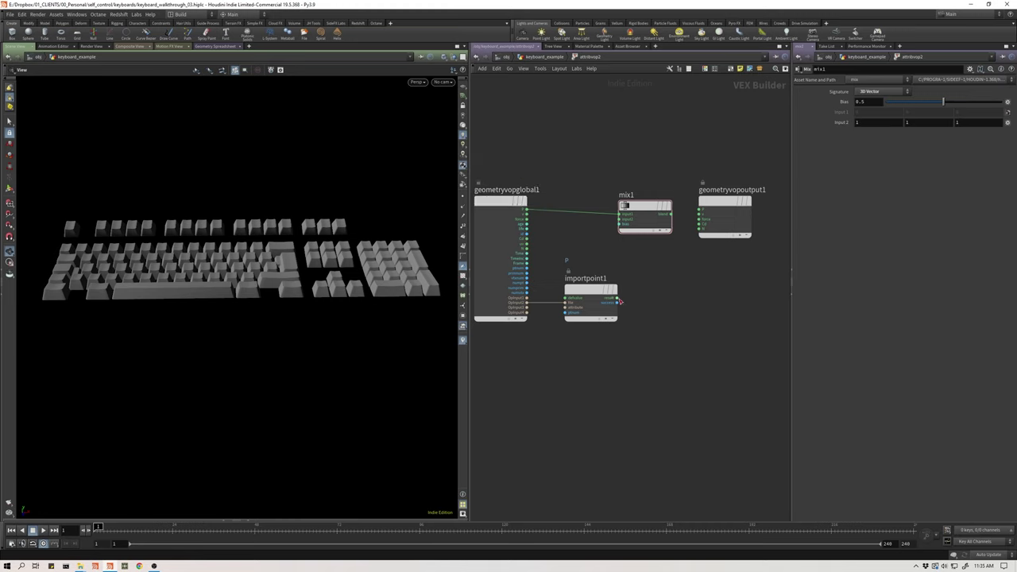
{"action": "left_click_drag", "start_coordinate": [619, 301], "coordinate": [620, 220]}
{"action": "middle_click_drag", "start_coordinate": [680, 269], "coordinate": [708, 272]}
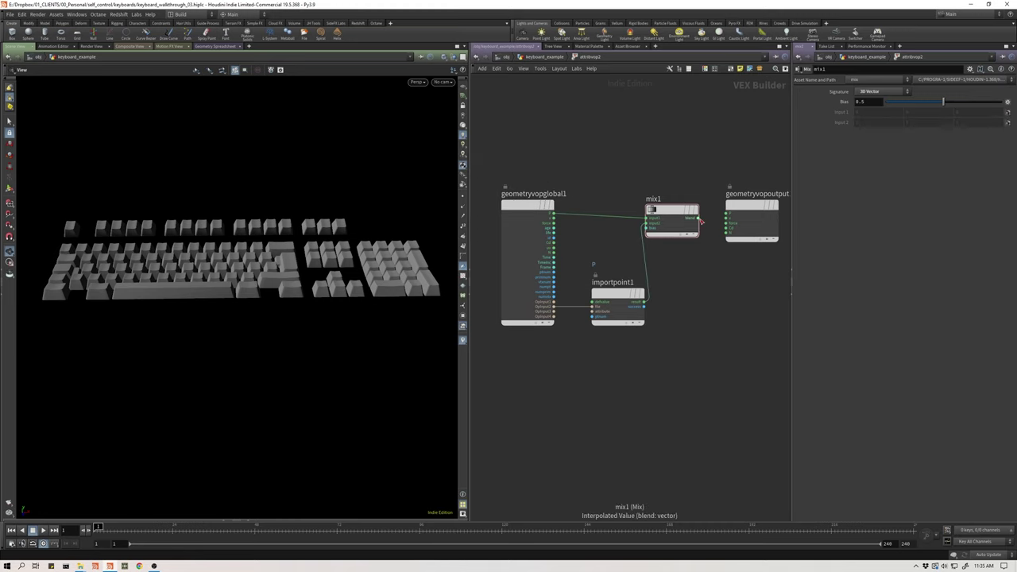
{"action": "left_click_drag", "start_coordinate": [698, 217], "coordinate": [726, 213]}
{"action": "middle_click_drag", "start_coordinate": [673, 214], "coordinate": [587, 210]}
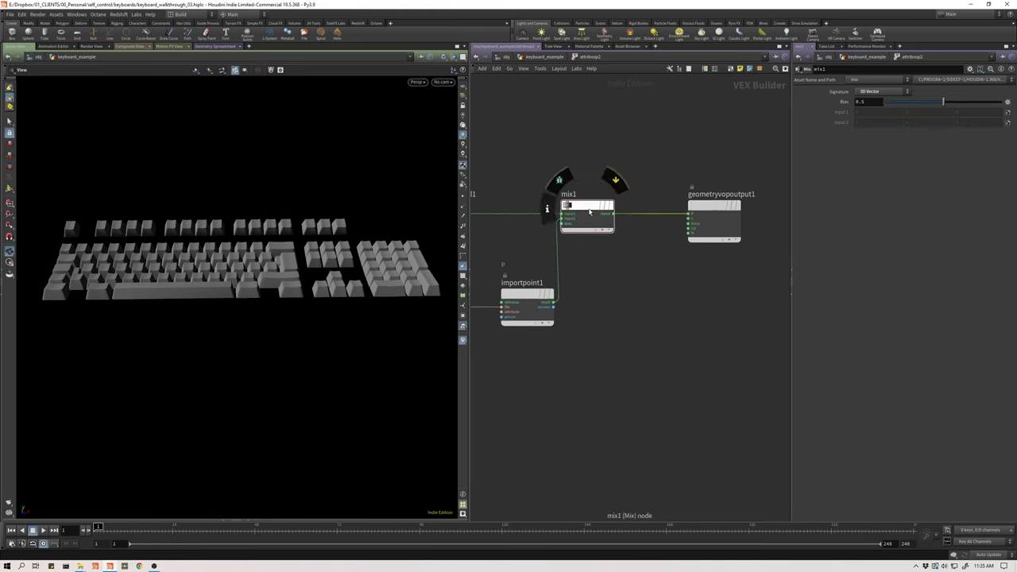
{"action": "left_click_drag", "start_coordinate": [589, 209], "coordinate": [618, 209]}
- Promote mix1's bias as a parameter and set attribvop2's Interpolation Bias to 0.864
{"action": "middle_click_drag", "start_coordinate": [645, 318], "coordinate": [737, 323]}
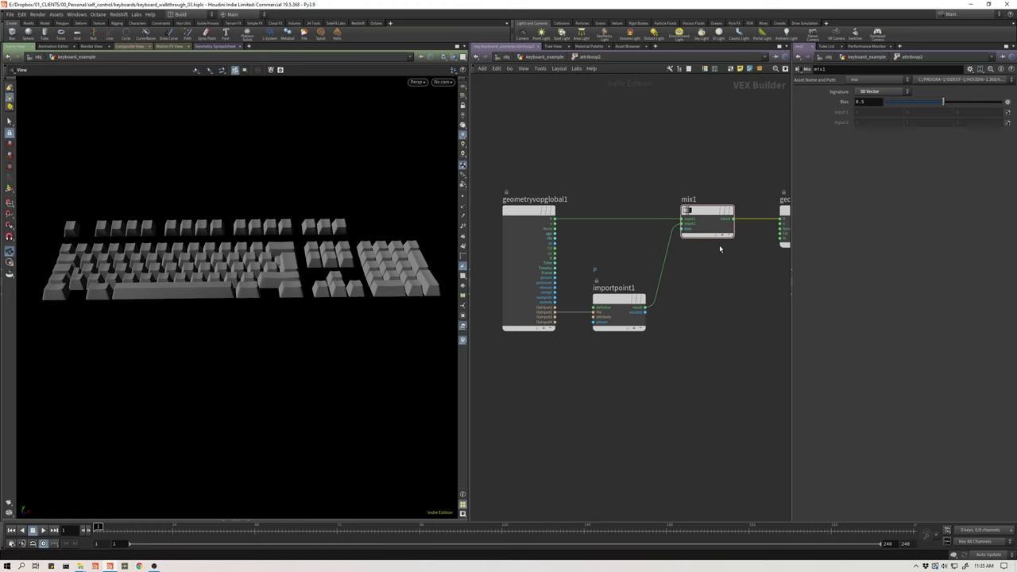
{"action": "middle_click_drag", "start_coordinate": [736, 283], "coordinate": [651, 279]}
{"action": "right_click", "coordinate": [593, 231]}
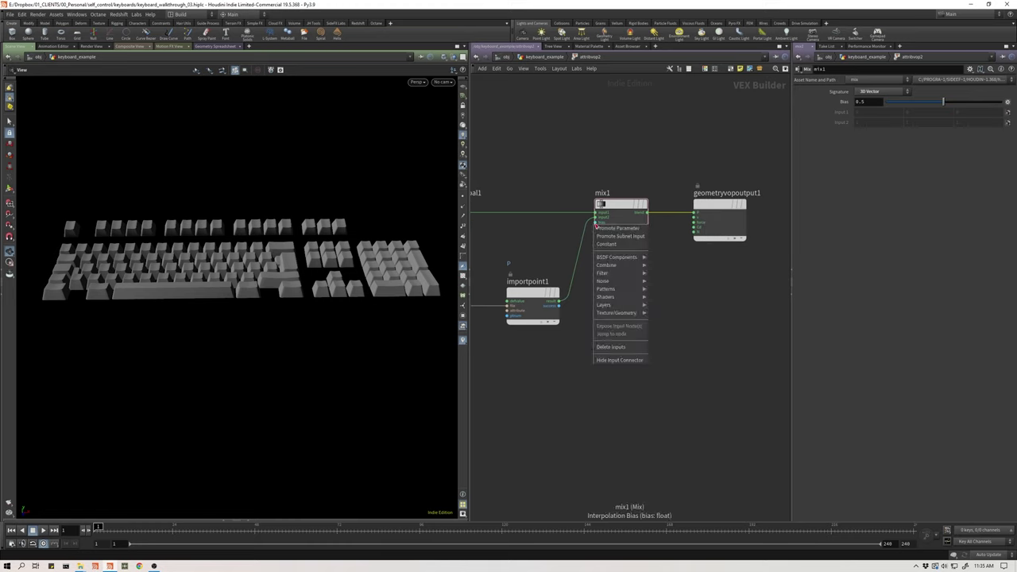
{"action": "left_click", "coordinate": [619, 228]}
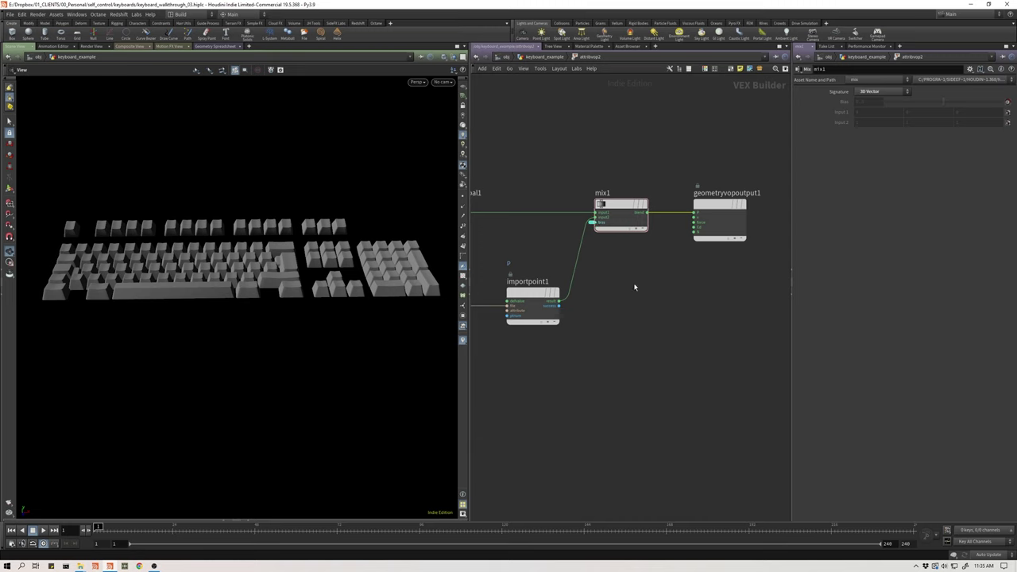
{"action": "key", "text": "u"}
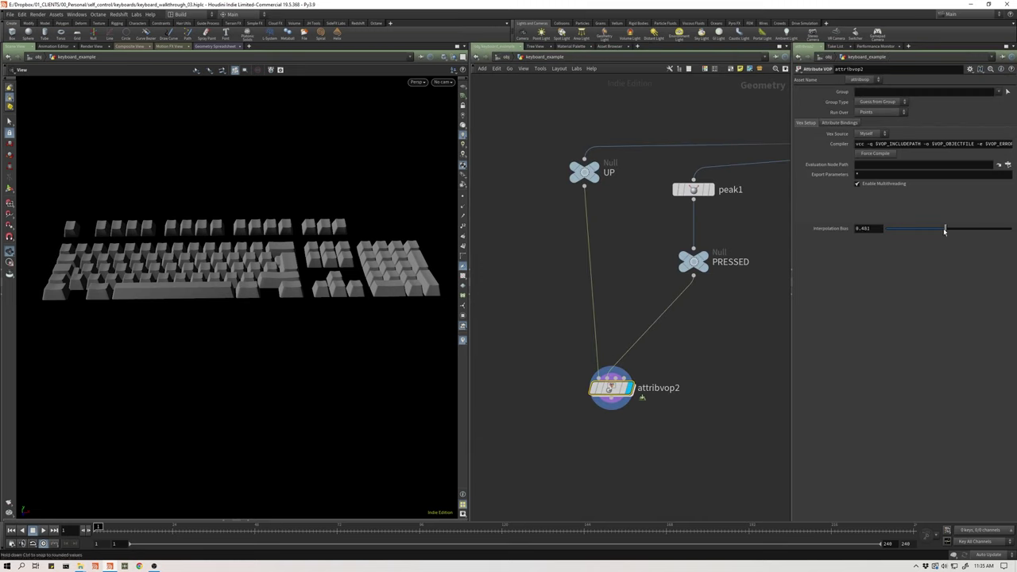
{"action": "left_click_drag", "start_coordinate": [948, 228], "coordinate": [993, 228]}
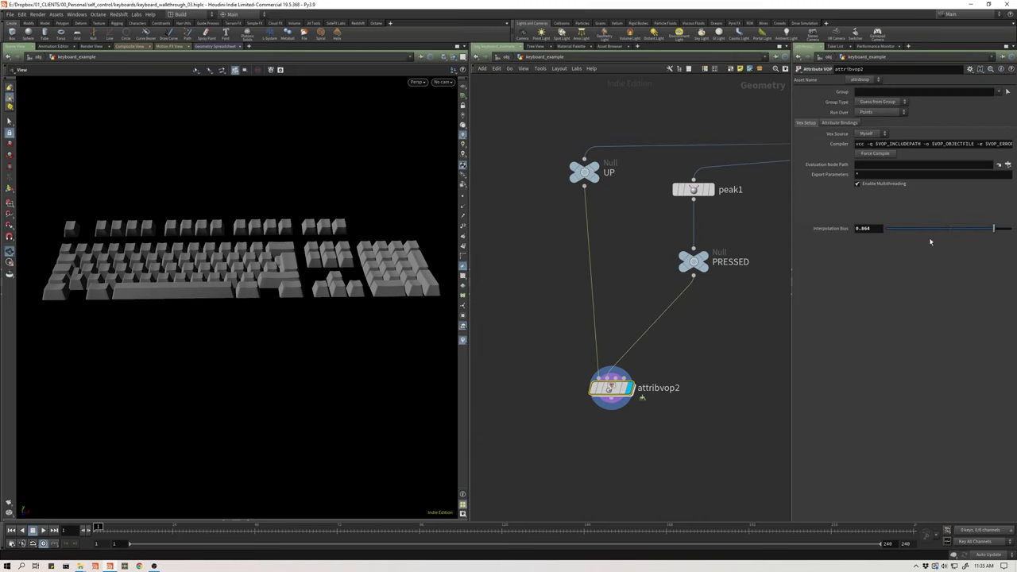
- Add an Unpack node below attribvop2, connect attribvop2's output to it, and display the unpacked result
{"action": "middle_click_drag", "start_coordinate": [504, 334], "coordinate": [490, 303]}
{"action": "middle_click_drag", "start_coordinate": [595, 386], "coordinate": [559, 352]}
{"action": "key", "text": "Tab"}
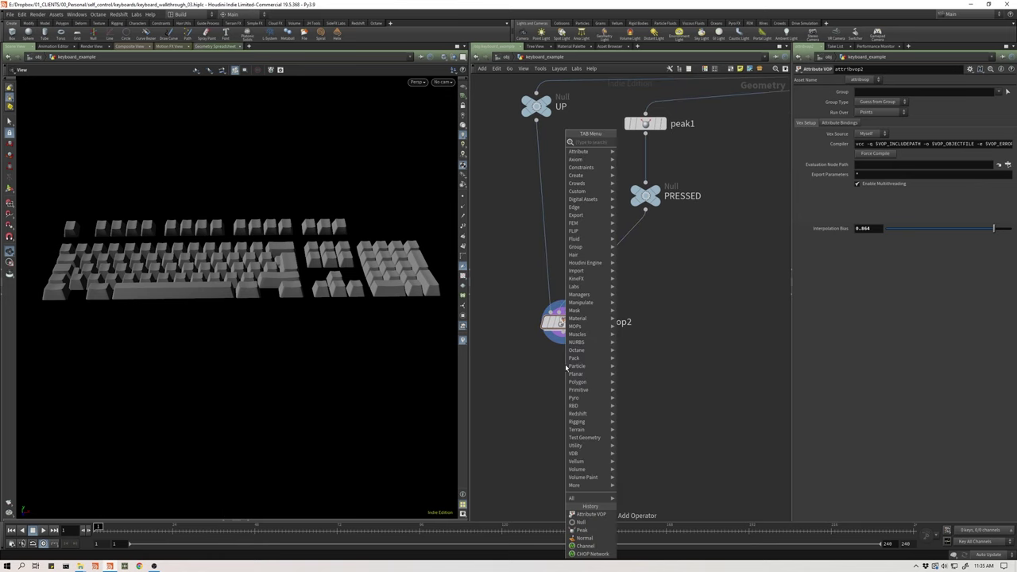
{"action": "type", "text": "un"}
{"action": "key", "text": "Down"}
{"action": "key", "text": "Return"}
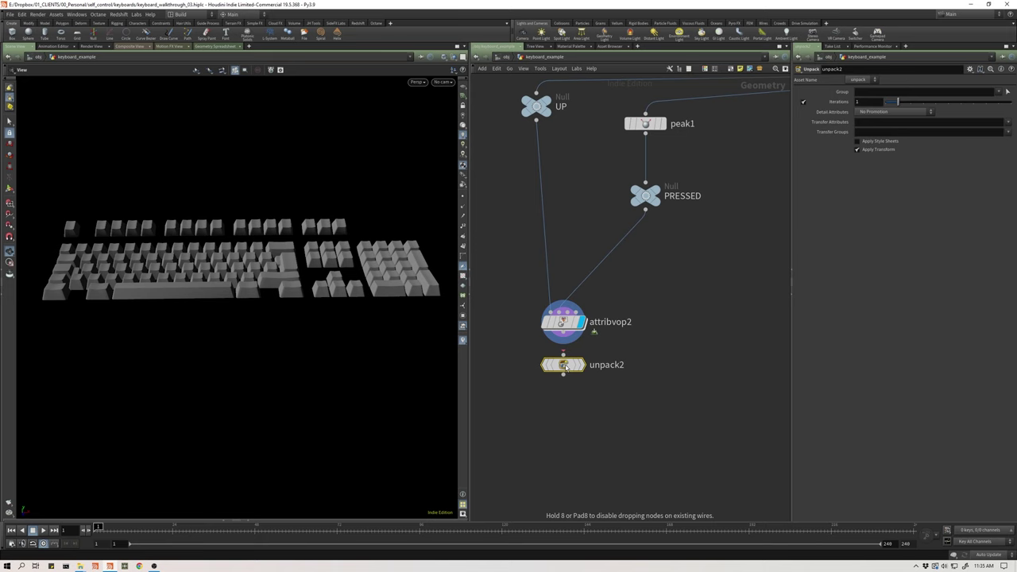
{"action": "left_click", "coordinate": [563, 332]}
{"action": "left_click", "coordinate": [563, 354]}
{"action": "left_click", "coordinate": [583, 366]}
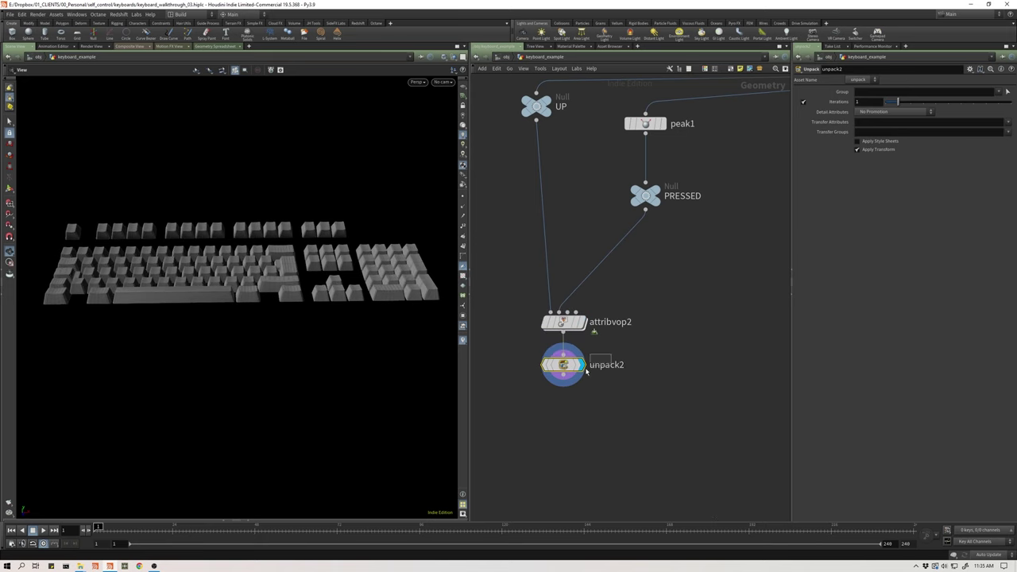
- Lower attribvop2's Interpolation Bias to test the blend on the unpacked keycaps
{"action": "left_click", "coordinate": [580, 324]}
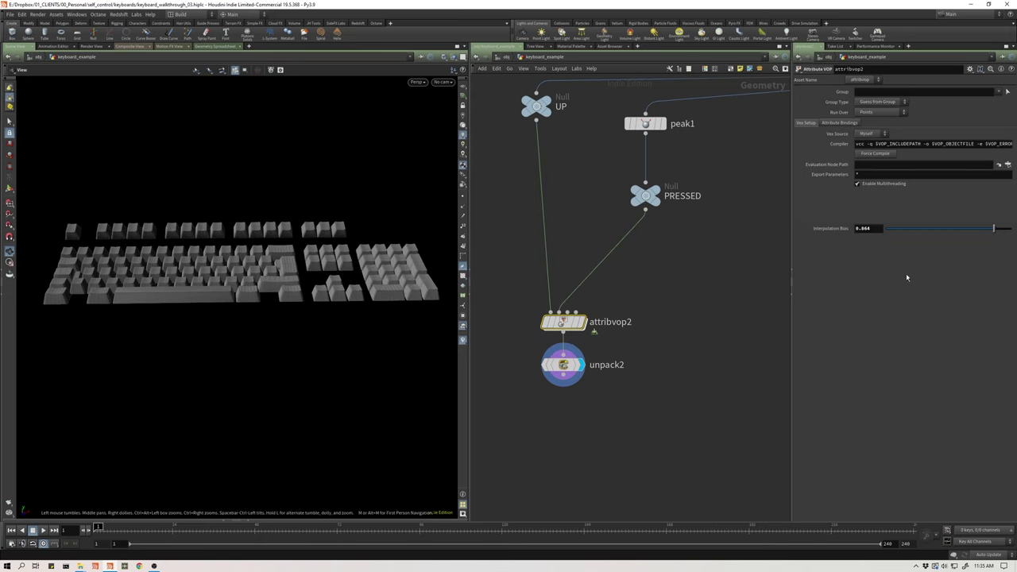
{"action": "left_click_drag", "start_coordinate": [991, 229], "coordinate": [826, 270]}
- Add a Turbulent Noise node inside attribvop2 and connect global P to its pos input
{"action": "double_click", "coordinate": [564, 324]}
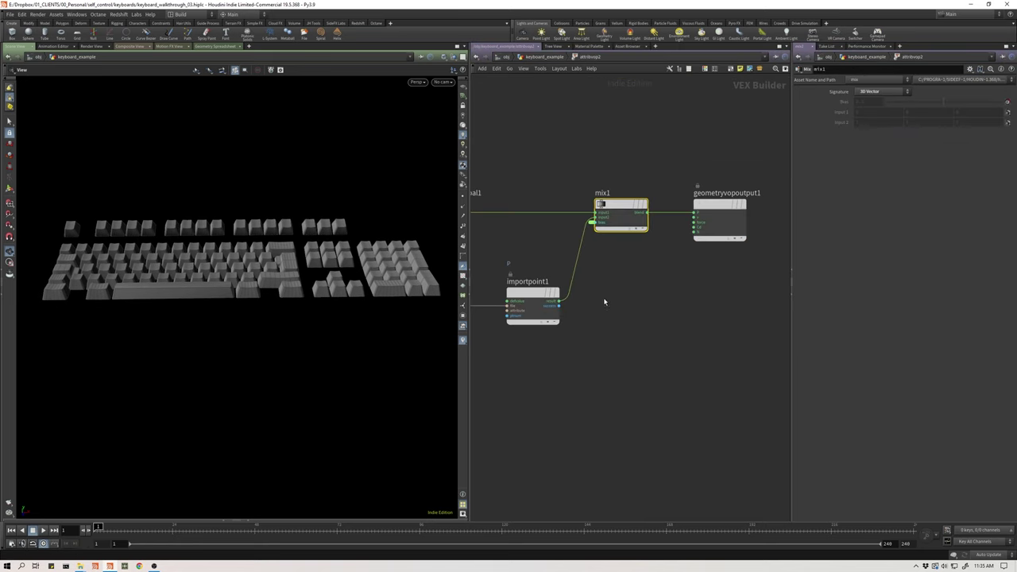
{"action": "key", "text": "Tab"}
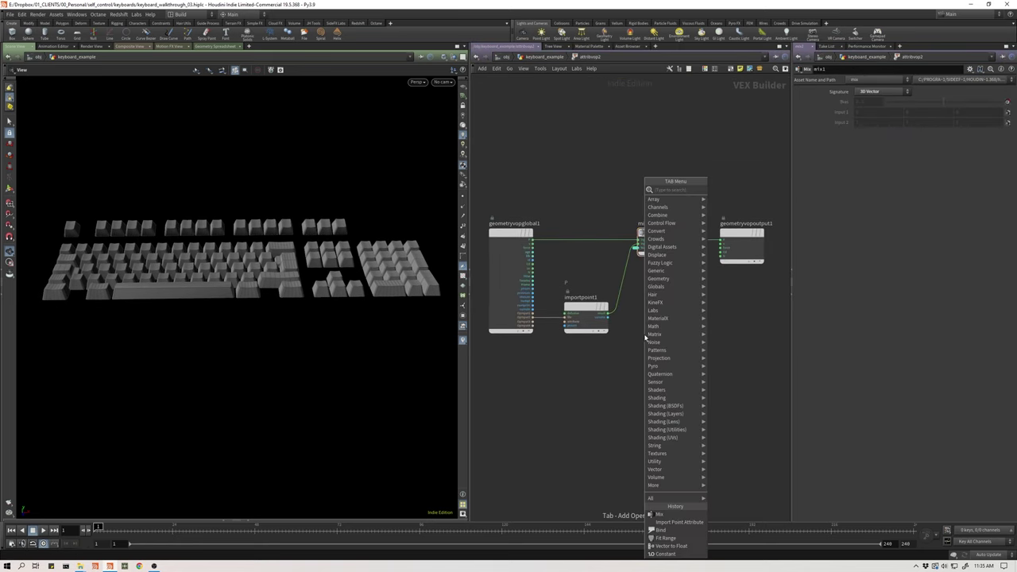
{"action": "type", "text": "tur"}
{"action": "key", "text": "Return"}
{"action": "left_click", "coordinate": [645, 337]}
{"action": "scroll", "coordinate": [645, 335], "scroll_direction": "up", "scroll_amount": 2}
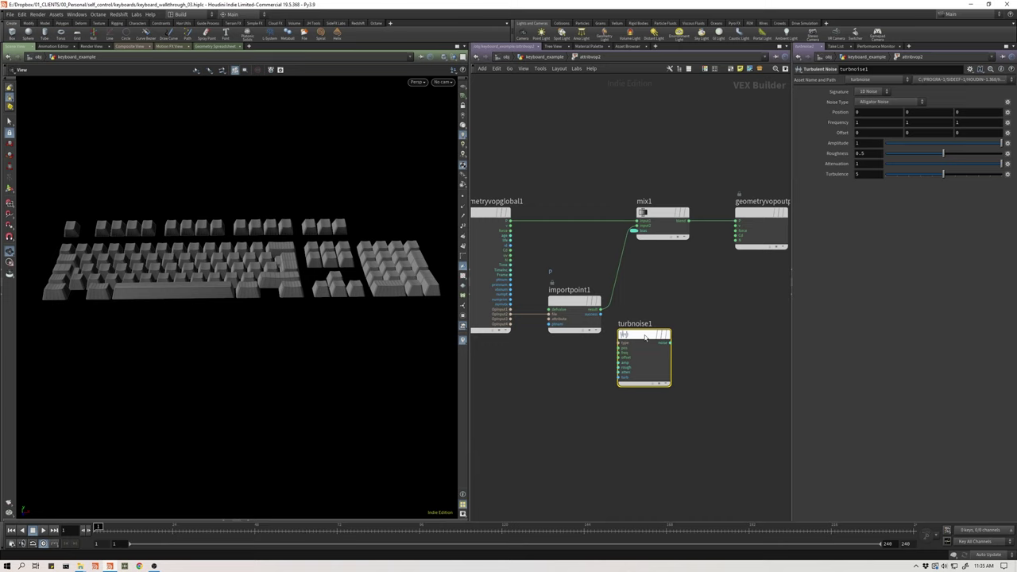
{"action": "left_click_drag", "start_coordinate": [618, 349], "coordinate": [507, 224]}
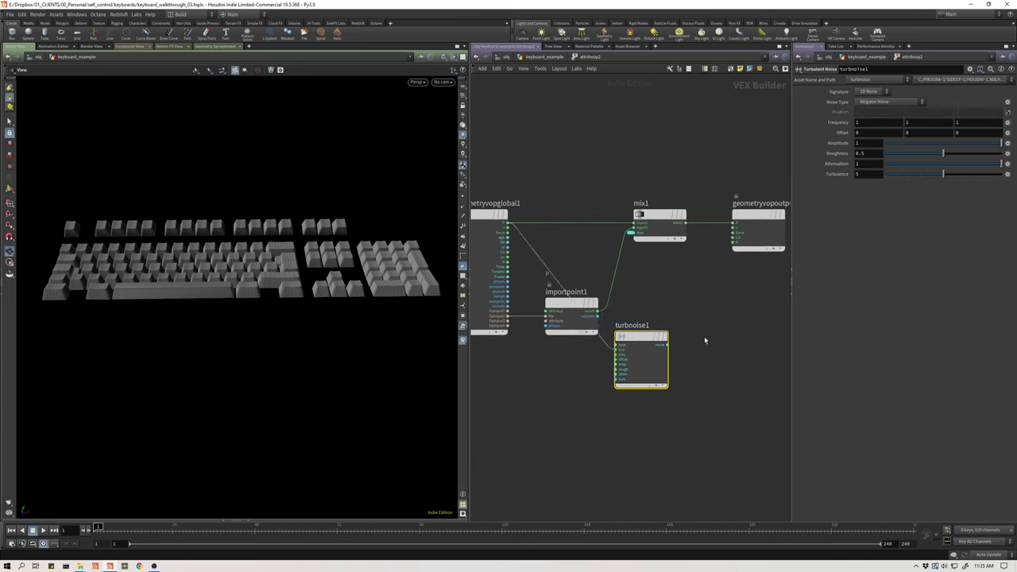
- Remove the promoted bias parameter from mix1 and connect turbnoise1's noise output to mix1's bias input
{"action": "left_click", "coordinate": [631, 233]}
{"action": "key", "text": "Delete"}
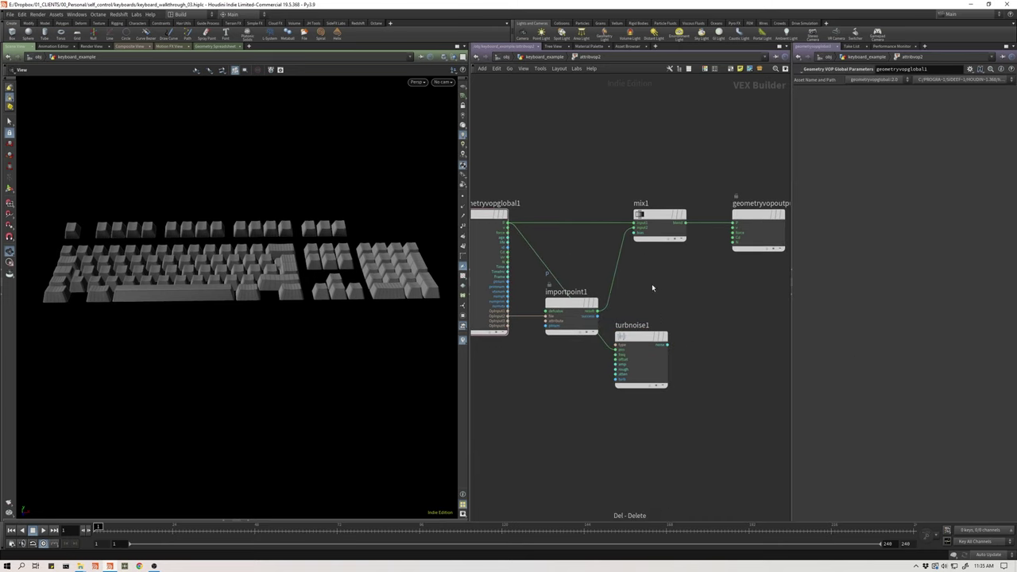
{"action": "left_click_drag", "start_coordinate": [667, 344], "coordinate": [634, 237]}
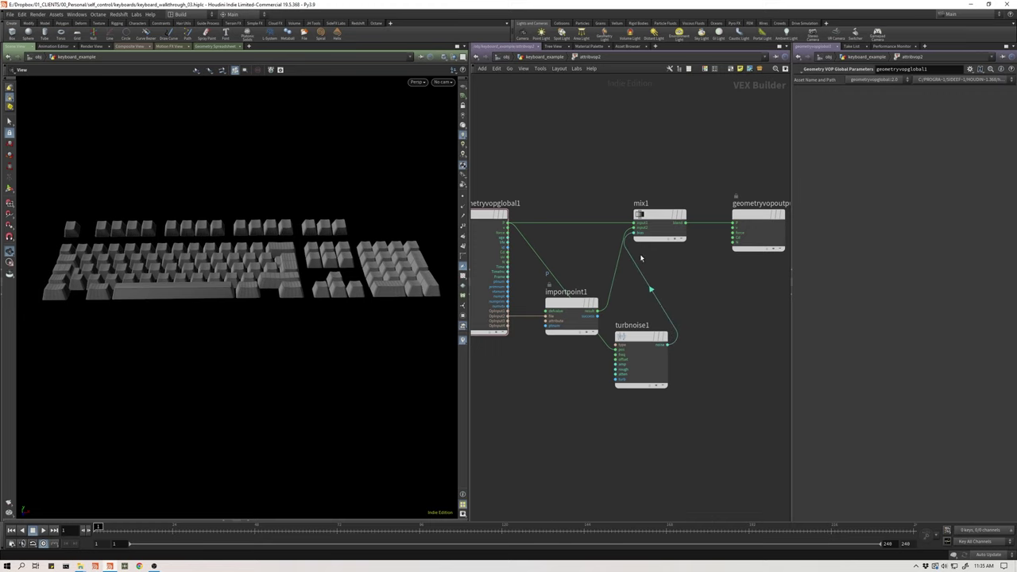
- Set turbnoise1's Frequency to 55 on all three axes and its Amplitude to 9.3
{"action": "left_click_drag", "start_coordinate": [691, 310], "coordinate": [641, 364]}
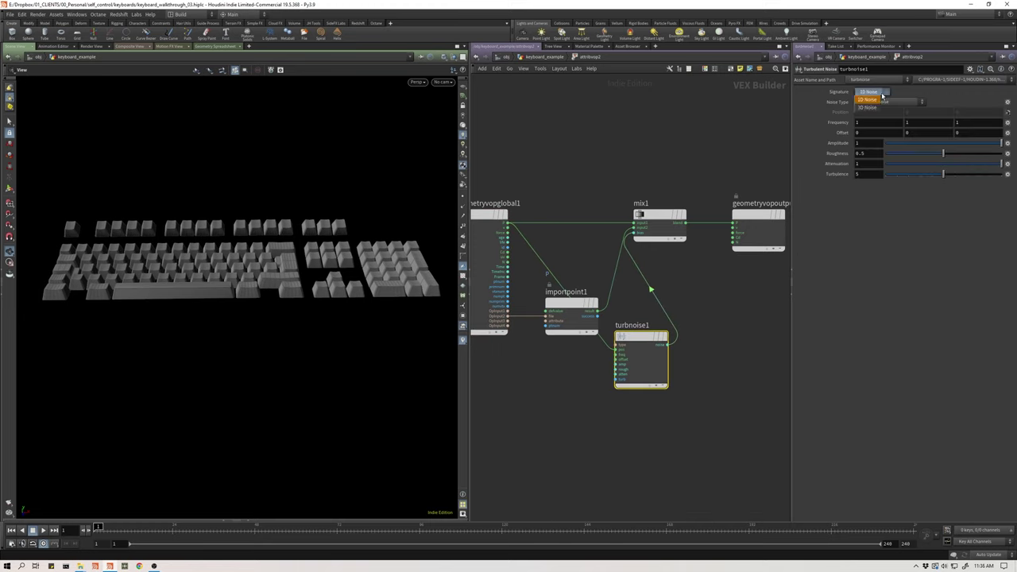
{"action": "middle_click_drag", "start_coordinate": [847, 126], "coordinate": [847, 108]}
{"action": "left_click_drag", "start_coordinate": [225, 279], "coordinate": [200, 268]}
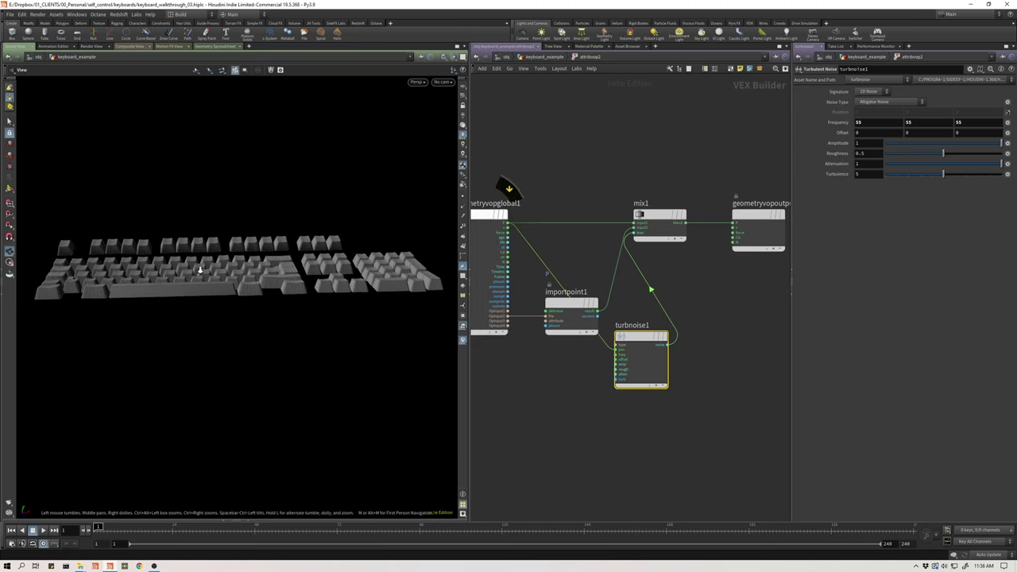
{"action": "right_click_drag", "start_coordinate": [199, 267], "coordinate": [268, 257]}
{"action": "middle_click_drag", "start_coordinate": [861, 143], "coordinate": [880, 144]}
{"action": "right_click_drag", "start_coordinate": [254, 268], "coordinate": [186, 268]}
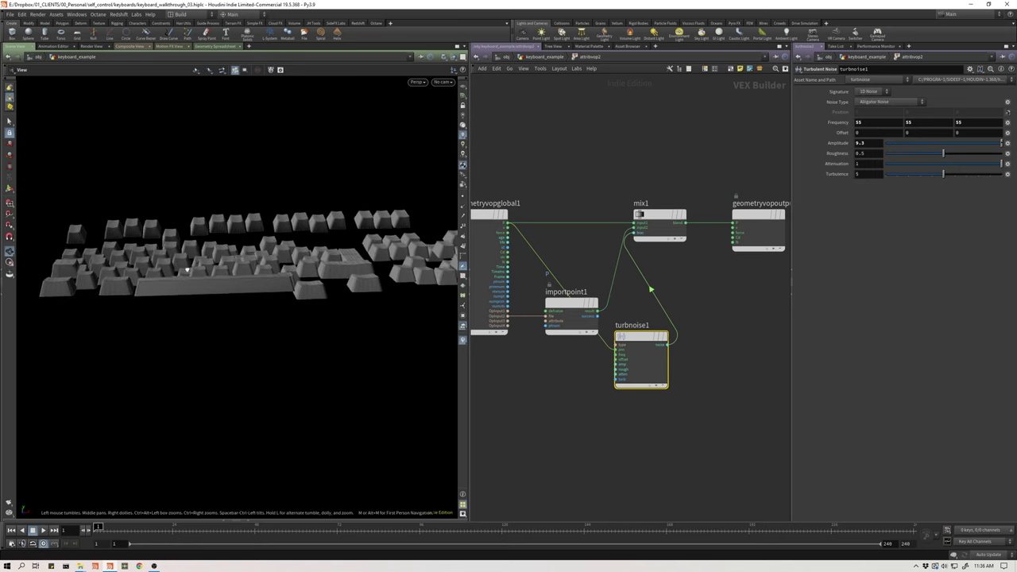
- Examine the noise-driven keycap heights from several angles alongside the turbnoise1 connection to mix1
{"action": "mouse_move", "coordinate": [186, 268]}
{"action": "left_mouse_down"}
{"action": "mouse_move", "coordinate": [253, 275]}
{"action": "mouse_move", "coordinate": [186, 268]}
{"action": "left_mouse_up"}
{"action": "scroll", "coordinate": [640, 282], "scroll_direction": "down", "scroll_amount": 2}
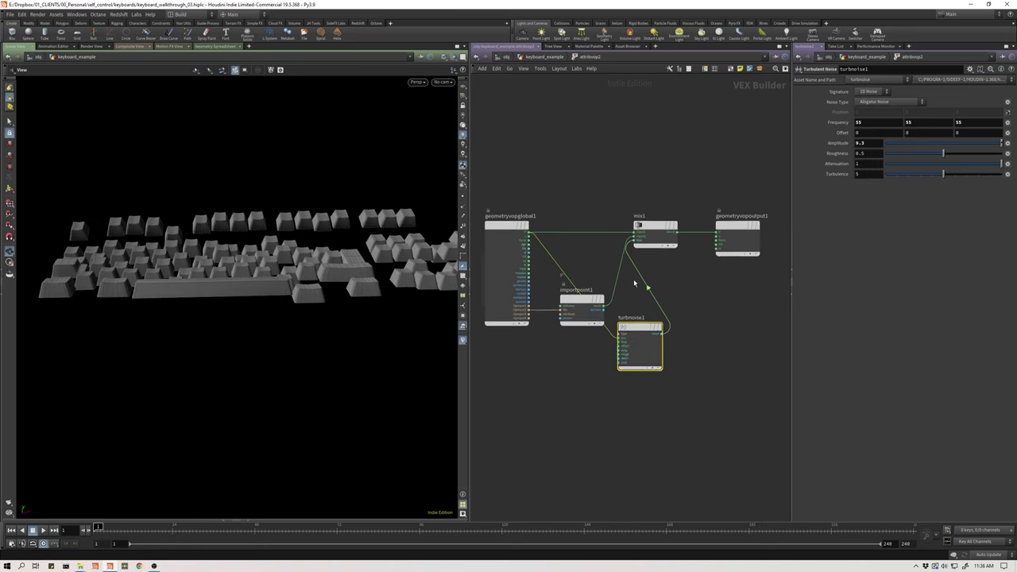
{"action": "scroll", "coordinate": [654, 230], "scroll_direction": "up", "scroll_amount": 3}
{"action": "left_click_drag", "start_coordinate": [652, 235], "coordinate": [674, 236]}
{"action": "left_click_drag", "start_coordinate": [179, 272], "coordinate": [288, 280]}
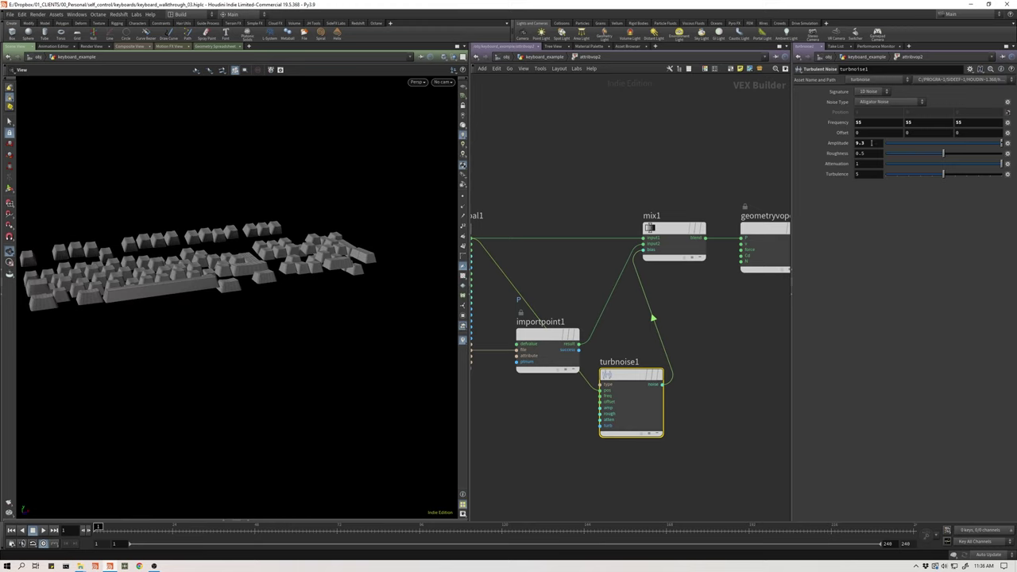
{"action": "left_click_drag", "start_coordinate": [262, 266], "coordinate": [222, 269]}
{"action": "middle_click_drag", "start_coordinate": [228, 258], "coordinate": [247, 260]}
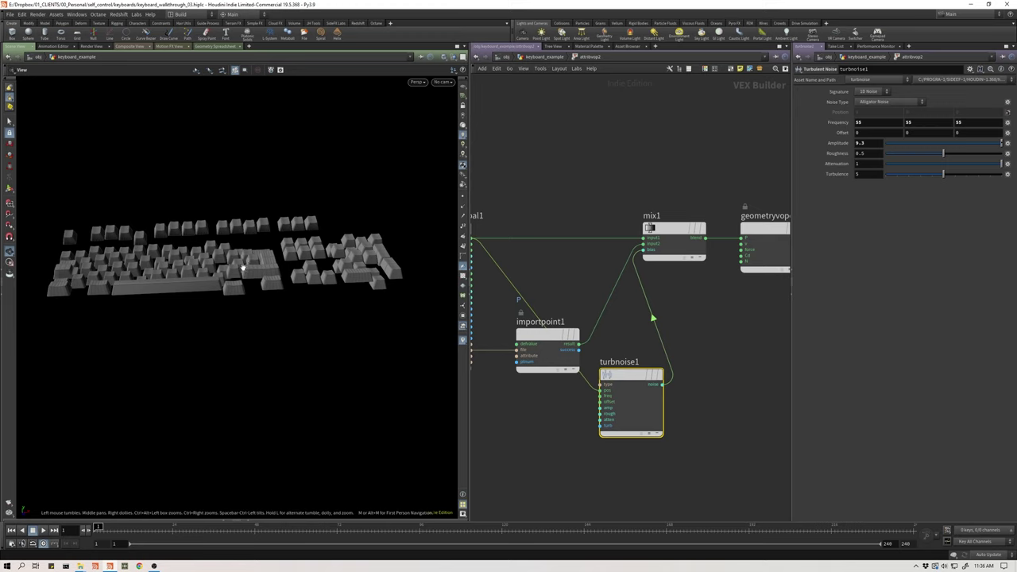
{"action": "middle_click_drag", "start_coordinate": [553, 433], "coordinate": [558, 429]}
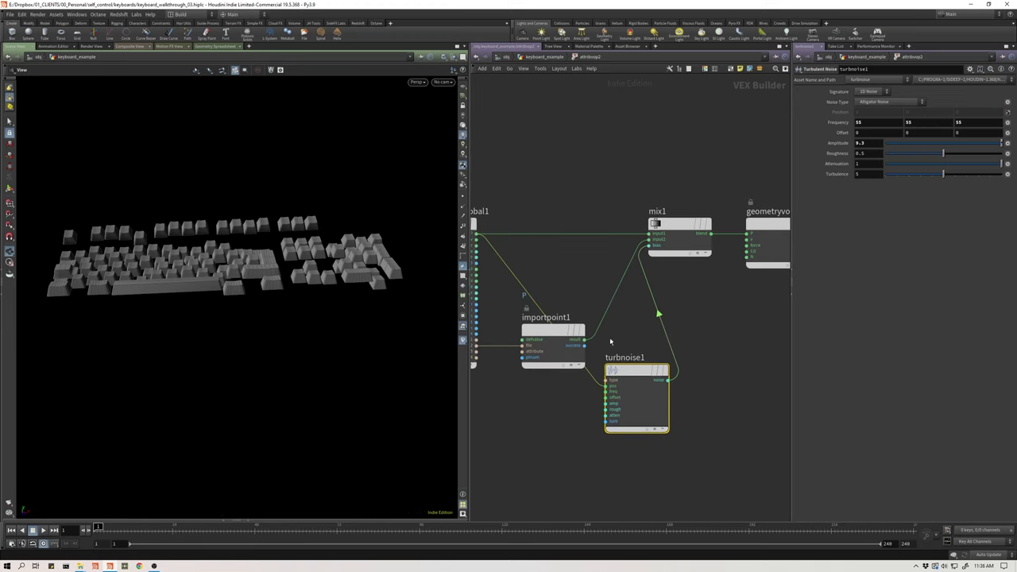
- Move turbnoise1 above the wire running from global P to mix1 to tidy the layout
{"action": "left_click_drag", "start_coordinate": [632, 379], "coordinate": [561, 113]}
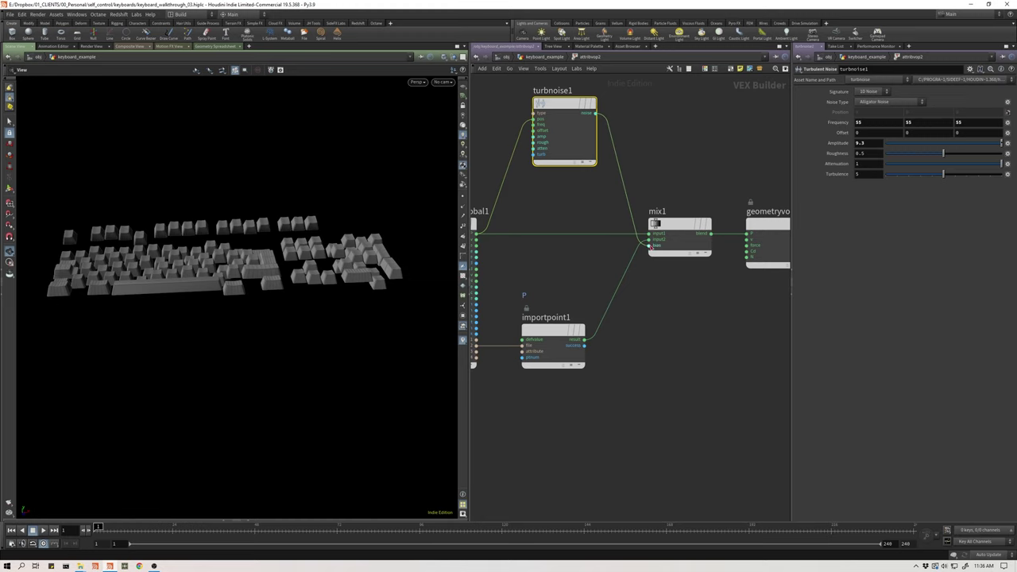
{"action": "left_click", "coordinate": [625, 391]}
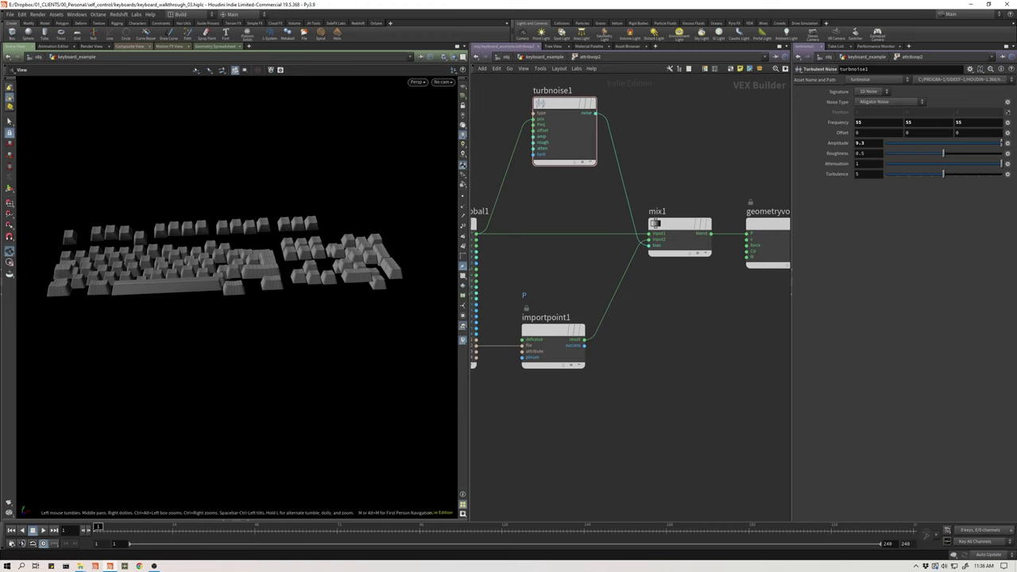
- Return to the geometry network and move the UP, peak1, PRESSED, attribvop2 and unpack2 nodes farther from the main network
{"action": "key", "text": "u"}
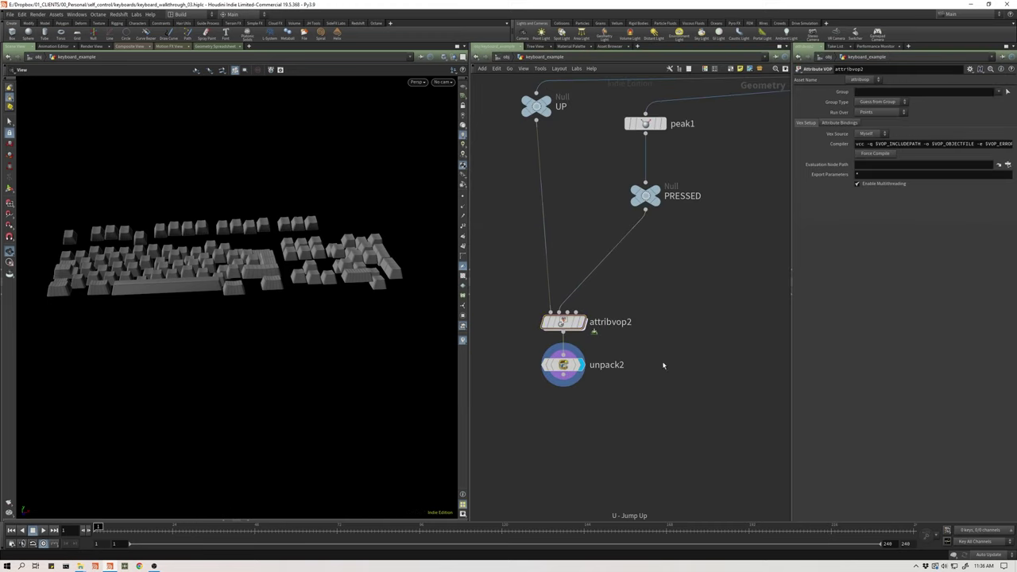
{"action": "scroll", "coordinate": [663, 366], "scroll_direction": "down", "scroll_amount": 2}
{"action": "scroll", "coordinate": [700, 326], "scroll_direction": "down", "scroll_amount": 1}
{"action": "middle_click_drag", "start_coordinate": [699, 326], "coordinate": [668, 329]}
{"action": "left_click_drag", "start_coordinate": [523, 176], "coordinate": [681, 415]}
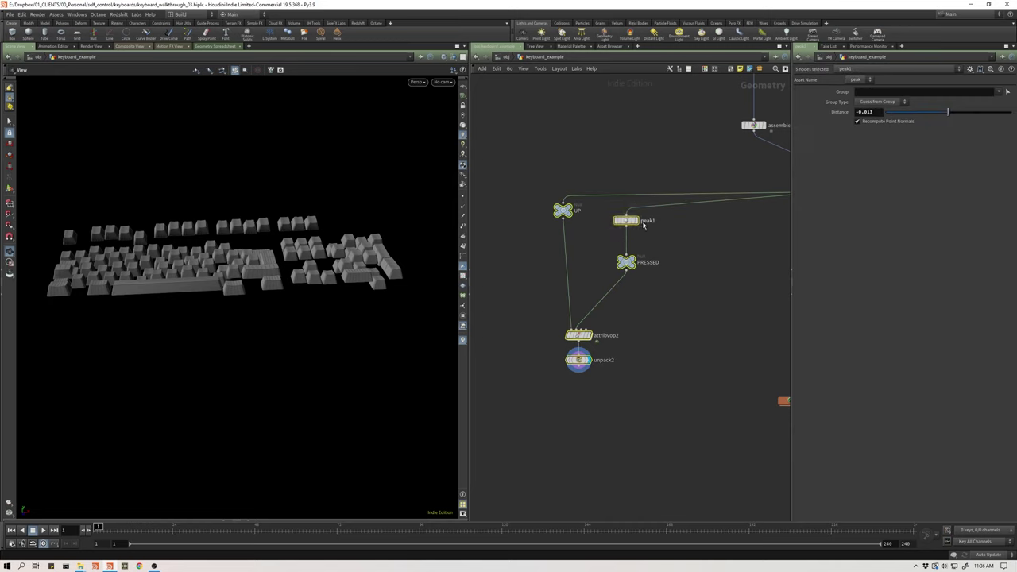
{"action": "left_click_drag", "start_coordinate": [629, 223], "coordinate": [522, 223]}
- Review the original keyboard network's blast, sort and merge branches around attribtransfer1
{"action": "middle_click_drag", "start_coordinate": [586, 242], "coordinate": [612, 251]}
{"action": "scroll", "coordinate": [611, 252], "scroll_direction": "down", "scroll_amount": 3}
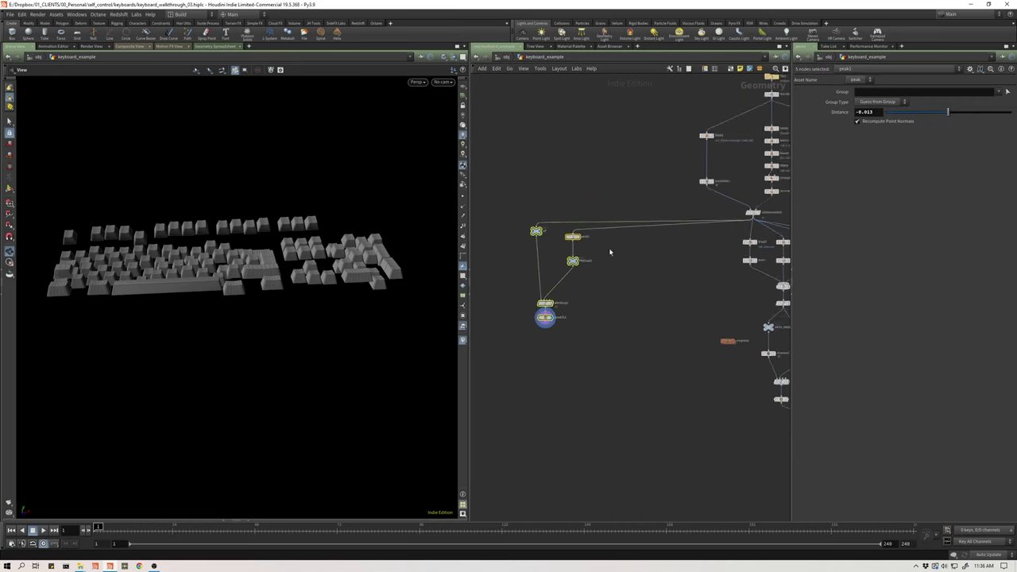
{"action": "scroll", "coordinate": [611, 252], "scroll_direction": "down", "scroll_amount": 1}
{"action": "middle_click_drag", "start_coordinate": [699, 259], "coordinate": [484, 231]}
{"action": "scroll", "coordinate": [583, 243], "scroll_direction": "up", "scroll_amount": 3}
{"action": "left_click_drag", "start_coordinate": [685, 222], "coordinate": [690, 222]}
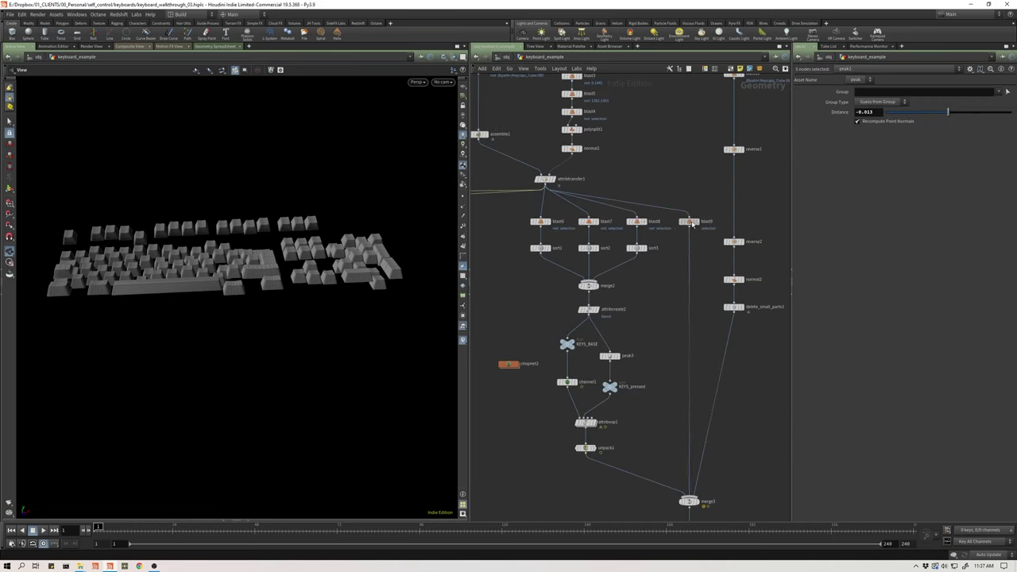
{"action": "middle_click_drag", "start_coordinate": [505, 336], "coordinate": [525, 340]}
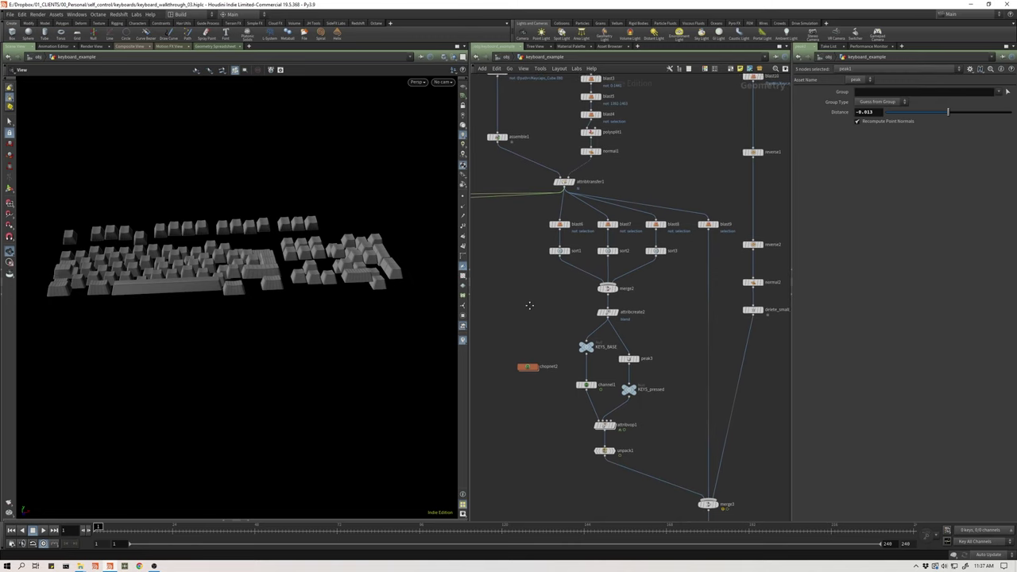
{"action": "middle_click_drag", "start_coordinate": [534, 305], "coordinate": [508, 308]}
{"action": "middle_click_drag", "start_coordinate": [484, 184], "coordinate": [521, 213]}
- Set assemble1's packed pieces to display as Centroid
{"action": "left_click", "coordinate": [517, 179]}
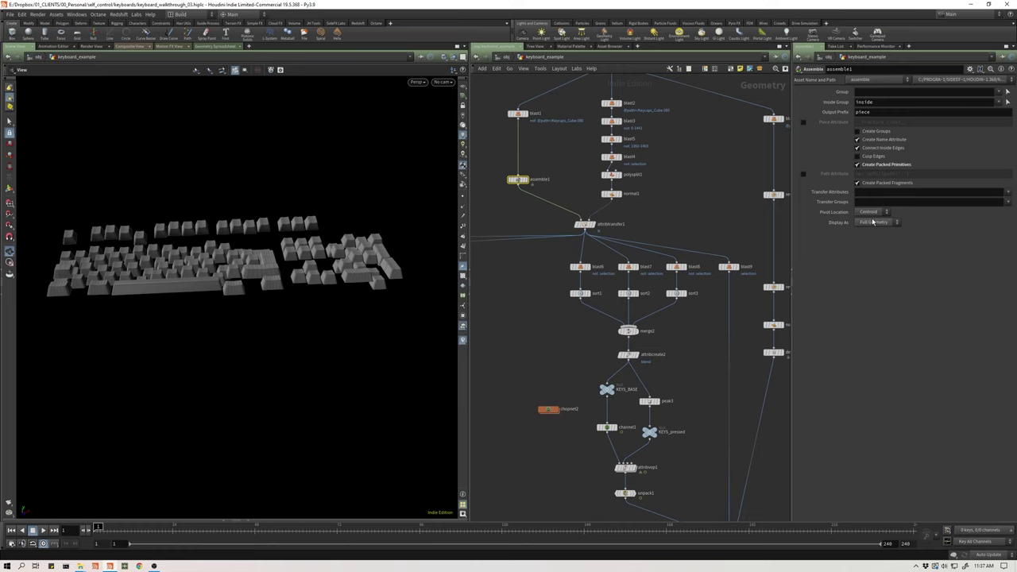
{"action": "left_click", "coordinate": [872, 223]}
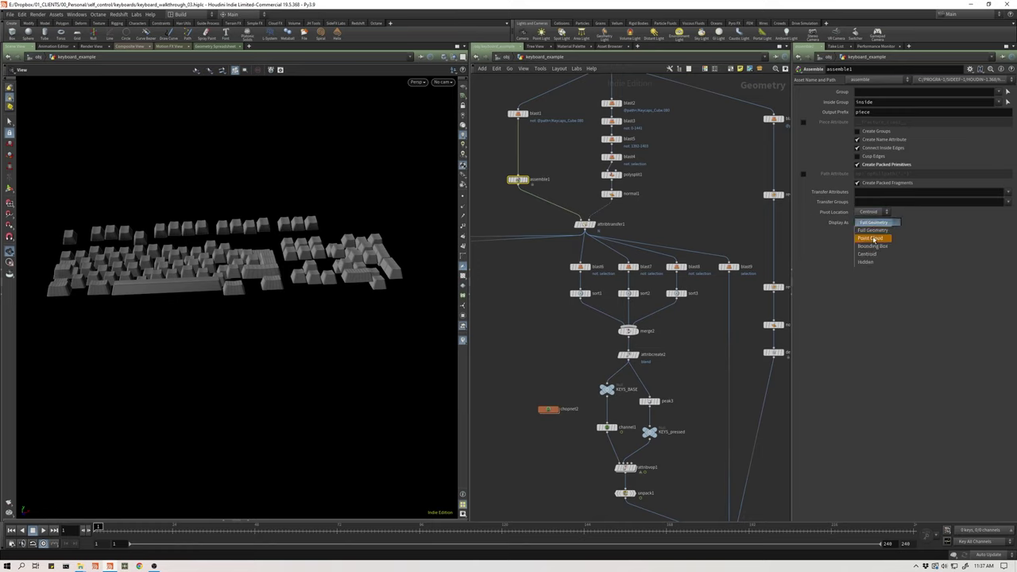
{"action": "left_click", "coordinate": [867, 253]}
{"action": "middle_click_drag", "start_coordinate": [540, 288], "coordinate": [523, 287]}
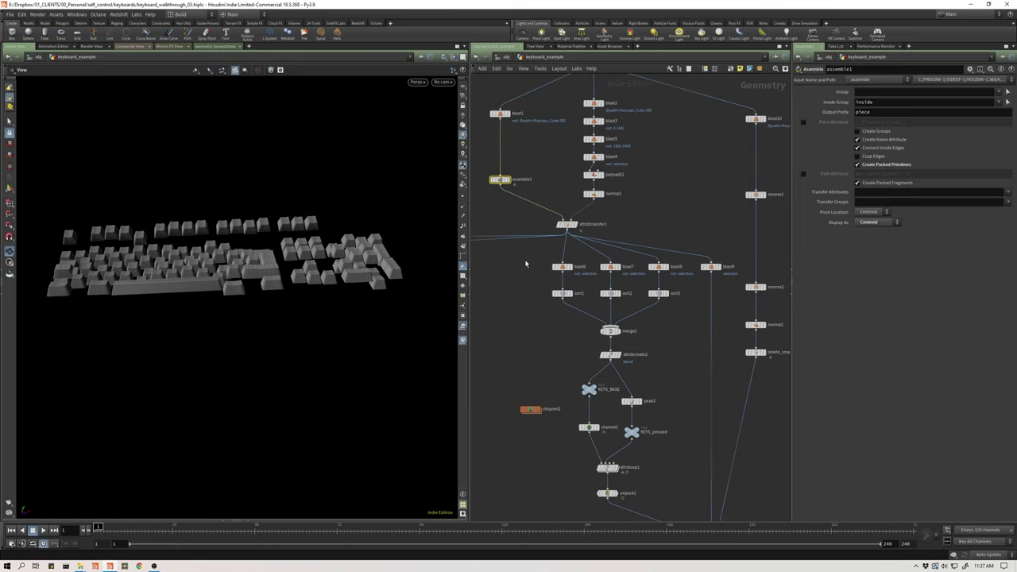
- Display attribtransfer1 with point numbers enabled and examine the numbering order across the keyboard rows
{"action": "left_click", "coordinate": [561, 267]}
{"action": "left_click", "coordinate": [573, 269]}
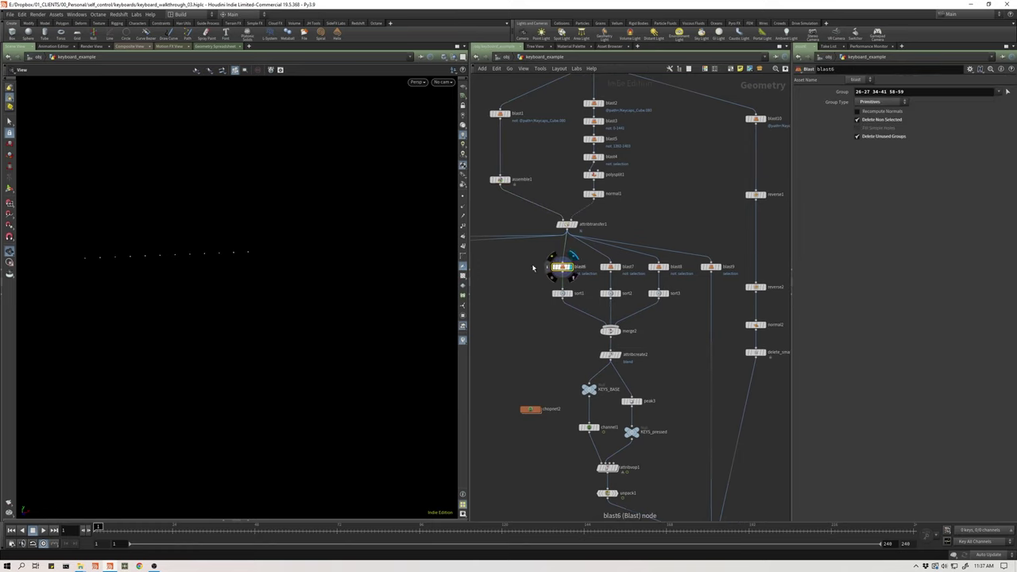
{"action": "left_click", "coordinate": [566, 224]}
{"action": "key", "text": "r"}
{"action": "left_click", "coordinate": [463, 226]}
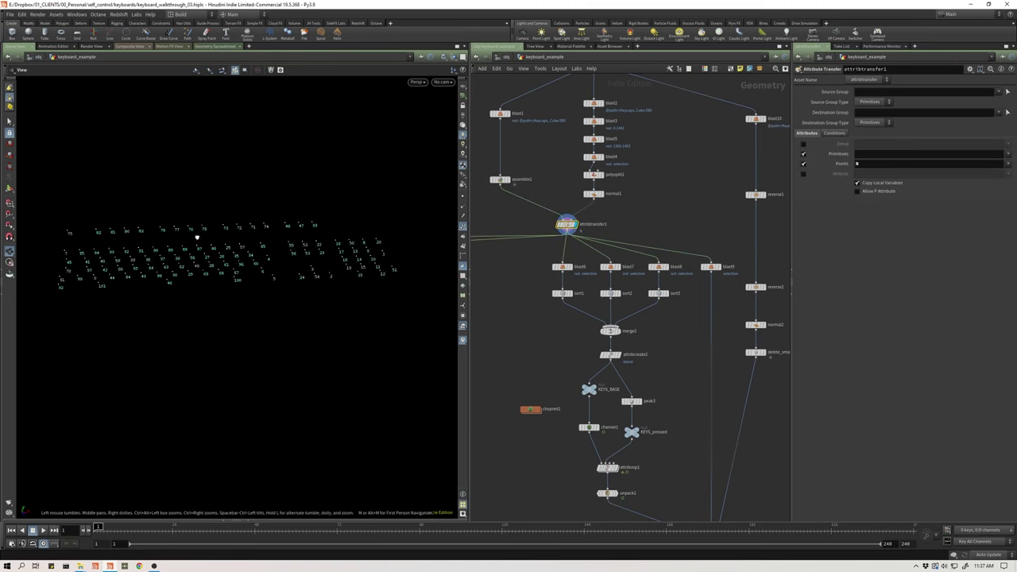
{"action": "left_click_drag", "start_coordinate": [197, 236], "coordinate": [212, 259]}
{"action": "right_click_drag", "start_coordinate": [212, 259], "coordinate": [254, 259]}
{"action": "middle_click_drag", "start_coordinate": [254, 259], "coordinate": [408, 268]}
{"action": "left_click_drag", "start_coordinate": [407, 269], "coordinate": [340, 272]}
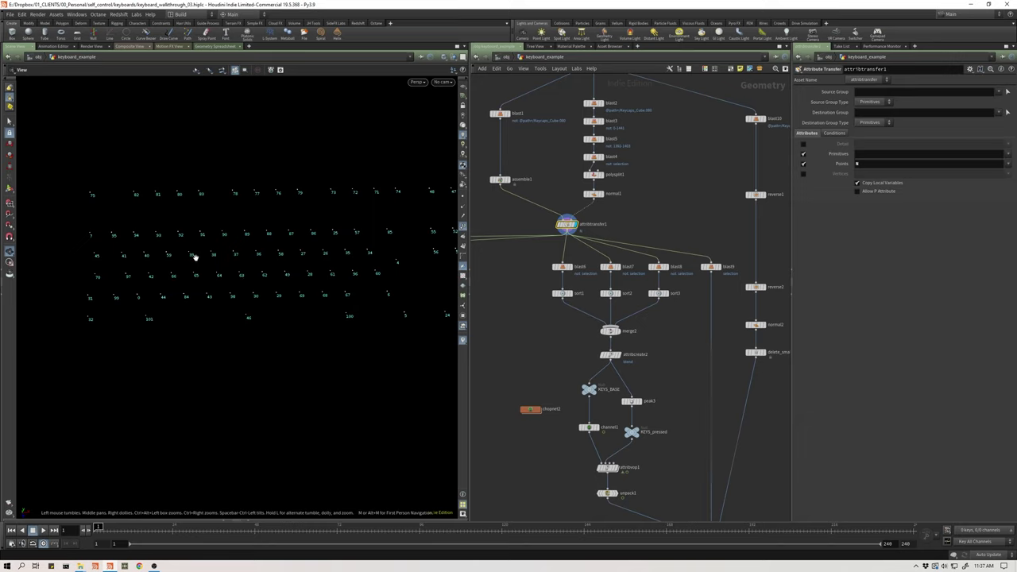
{"action": "left_click_drag", "start_coordinate": [226, 263], "coordinate": [99, 243]}
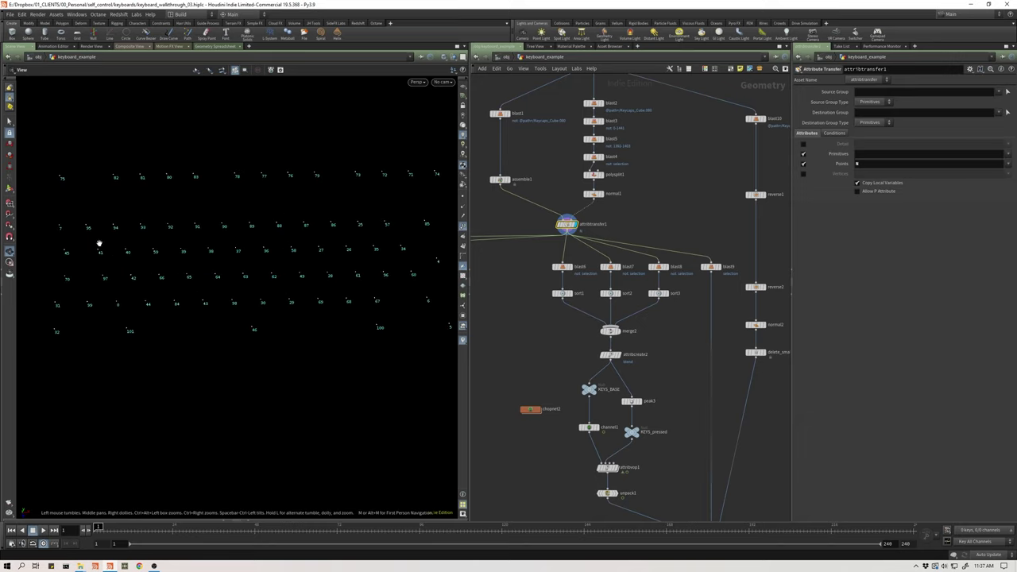
{"action": "left_click_drag", "start_coordinate": [226, 272], "coordinate": [213, 228]}
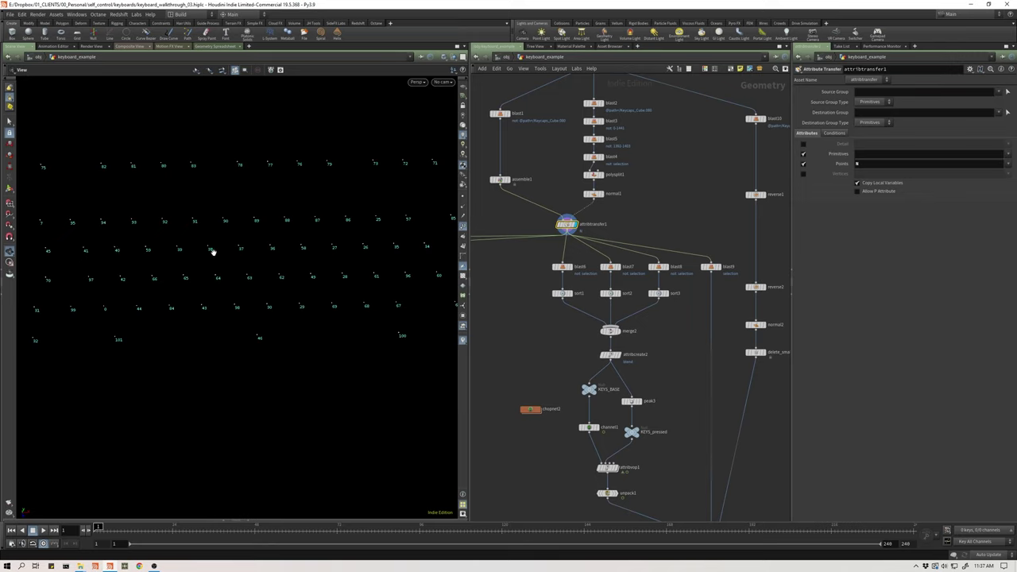
- Display blast6 and sort1 in turn to compare the key row's point numbering before and after sorting
{"action": "middle_click_drag", "start_coordinate": [507, 307], "coordinate": [525, 297]}
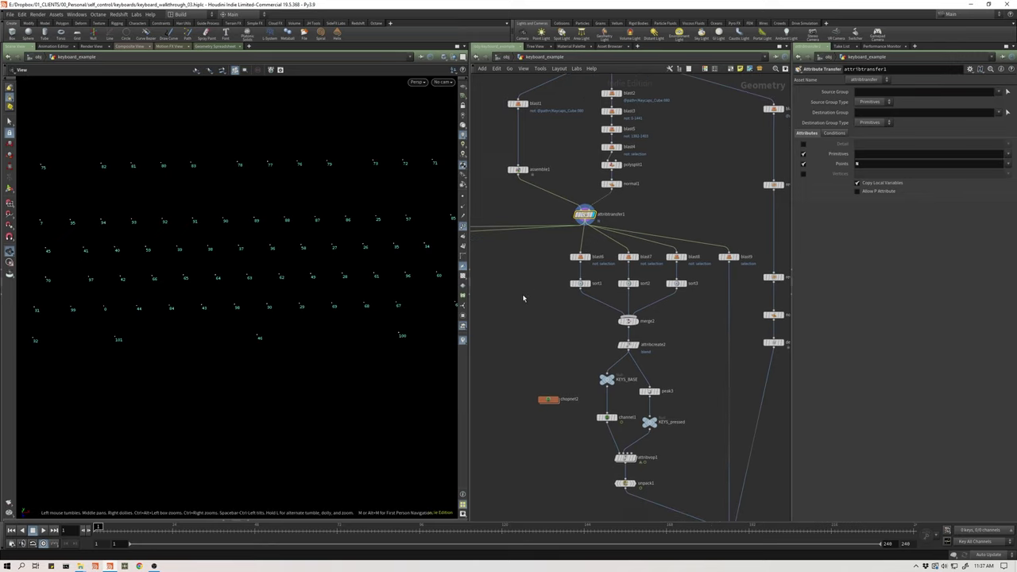
{"action": "left_click", "coordinate": [590, 263]}
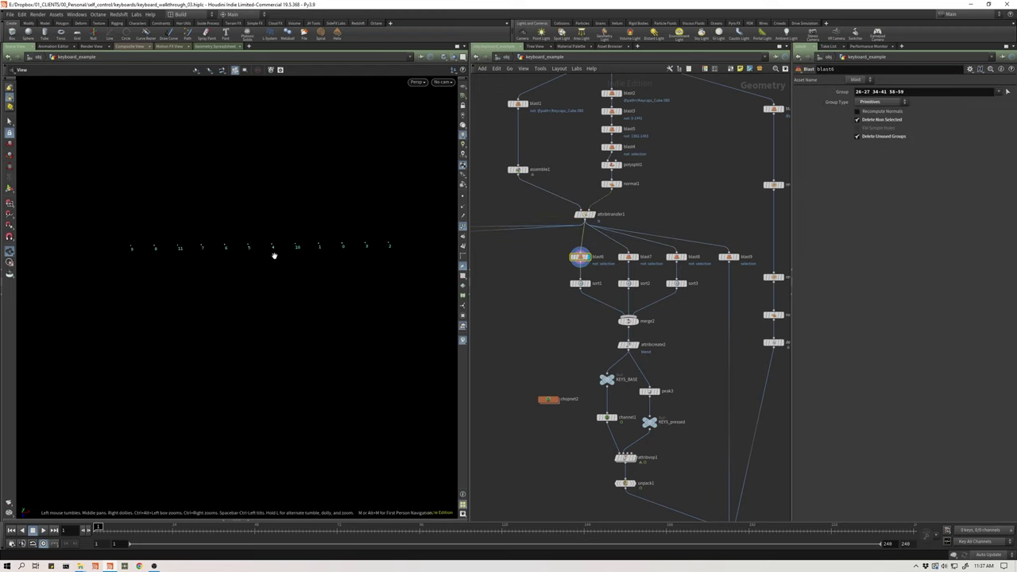
{"action": "left_click_drag", "start_coordinate": [226, 248], "coordinate": [223, 244]}
{"action": "left_click", "coordinate": [581, 284]}
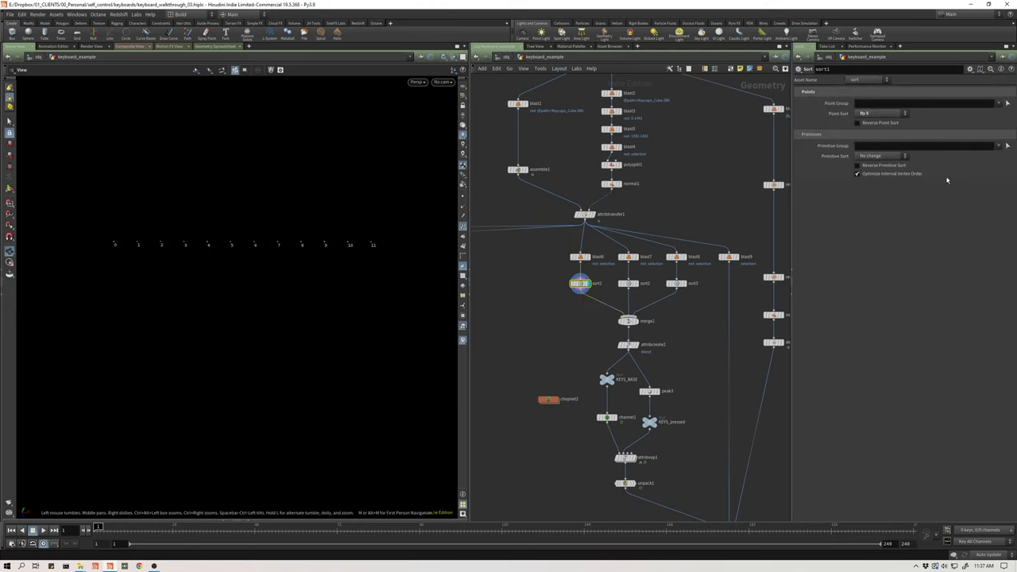
- Set sort1's point sort to By X
{"action": "left_click", "coordinate": [875, 115]}
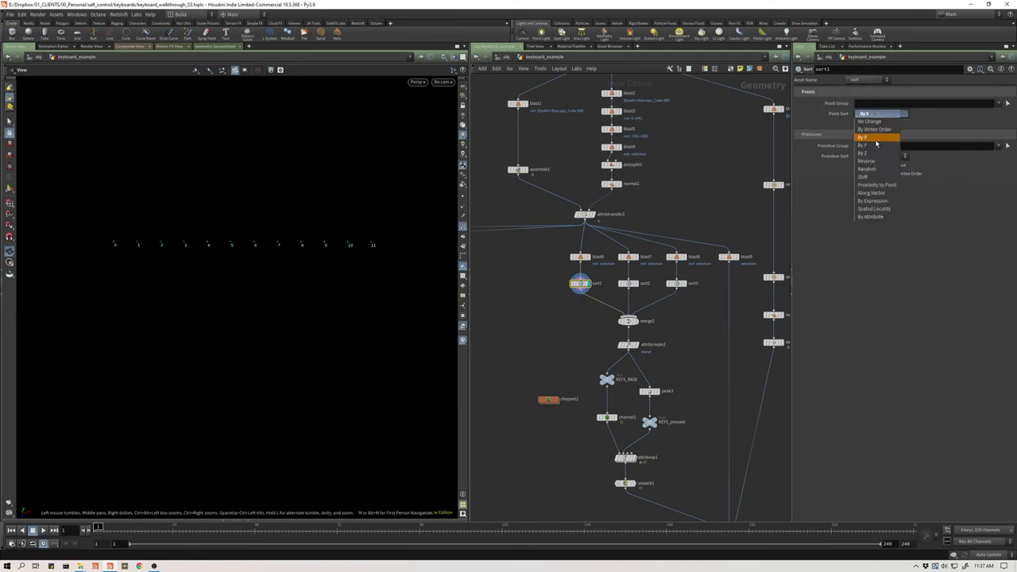
{"action": "left_click", "coordinate": [877, 140]}
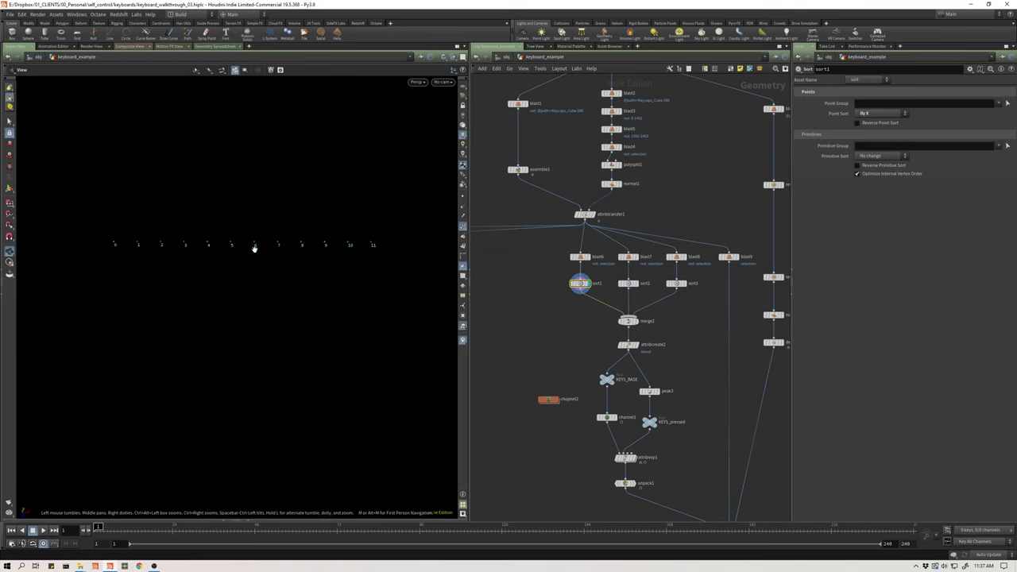
{"action": "middle_click_drag", "start_coordinate": [578, 322], "coordinate": [537, 322]}
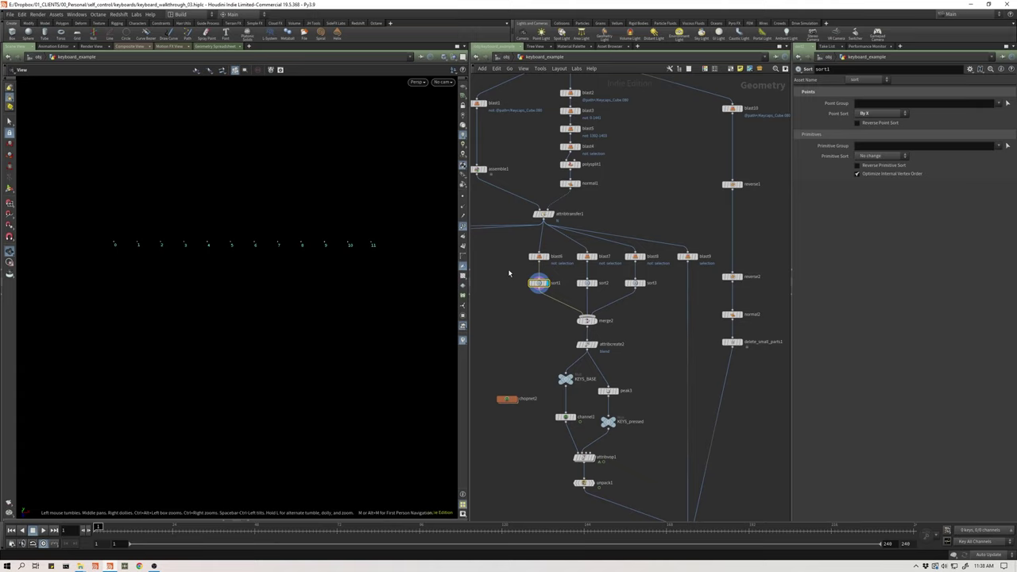
- Display blast7, blast8 and merge2 in turn, check sort2's settings, and examine the point numbering across the merged key rows
{"action": "left_click", "coordinate": [594, 258]}
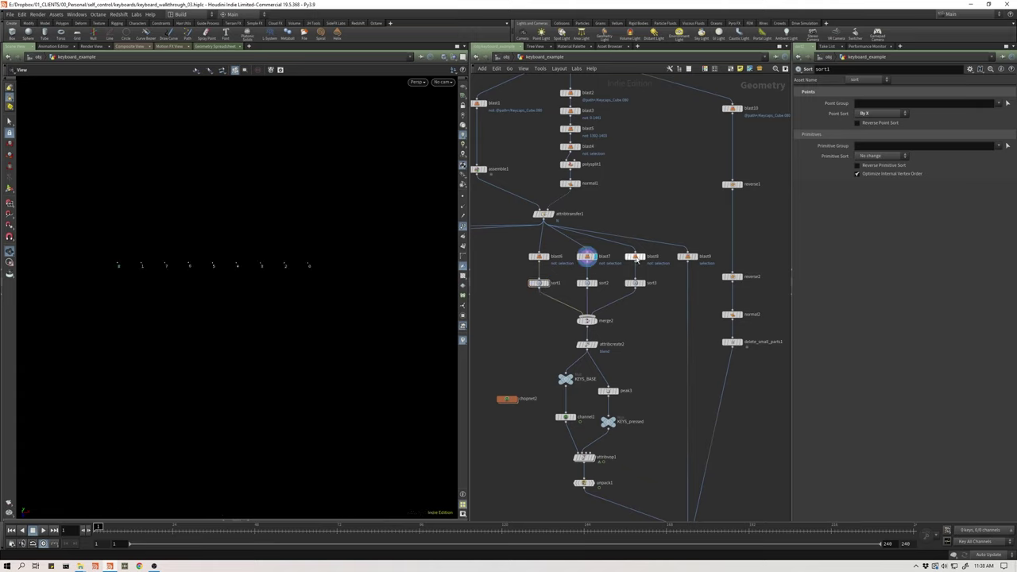
{"action": "left_click", "coordinate": [643, 257]}
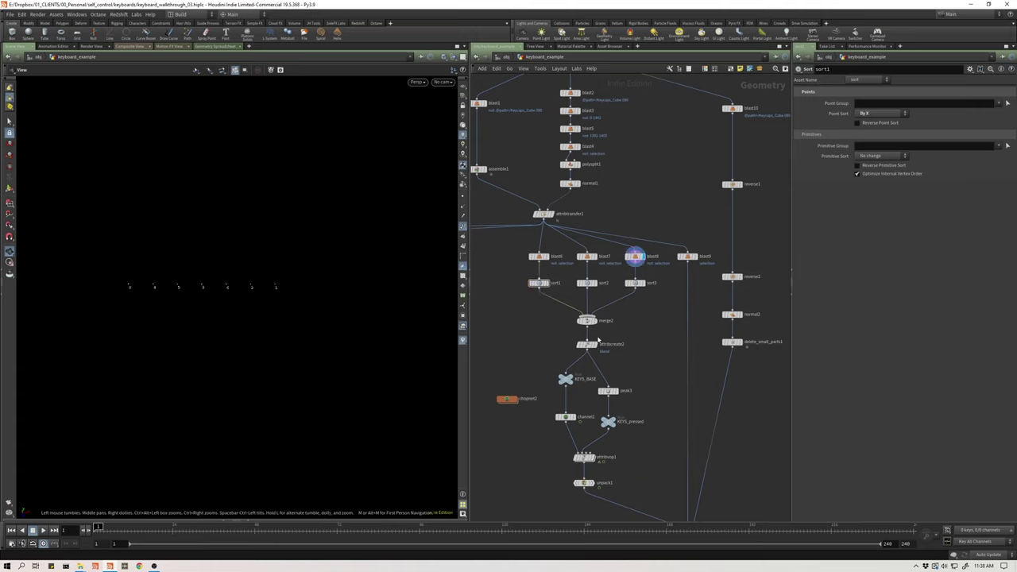
{"action": "left_click", "coordinate": [594, 320]}
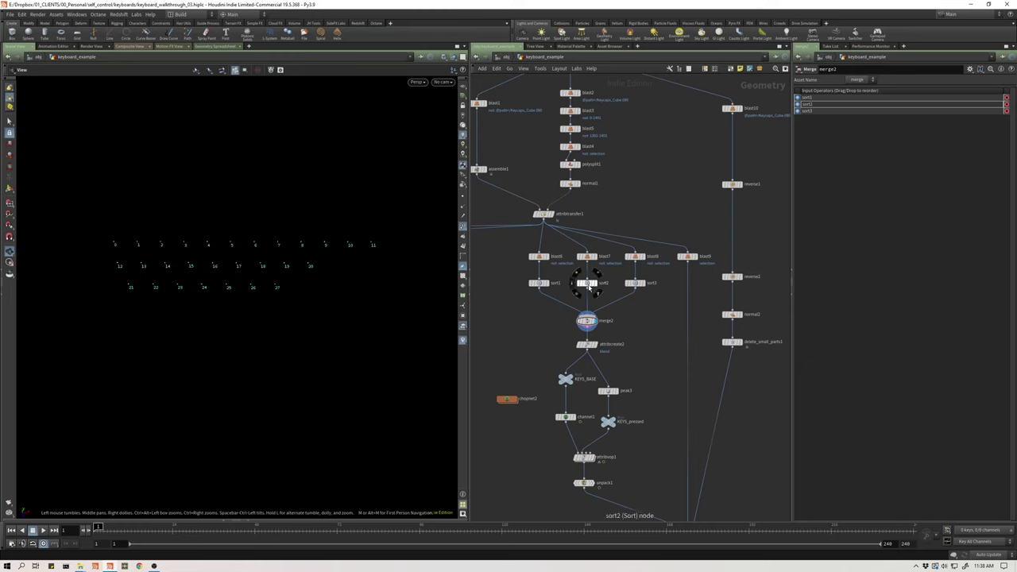
{"action": "left_click", "coordinate": [586, 283]}
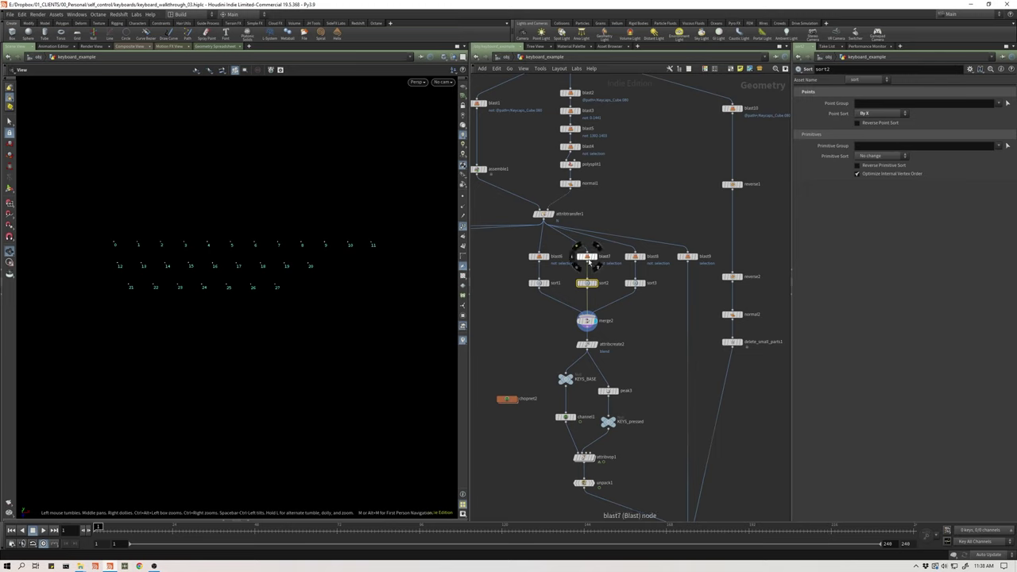
{"action": "middle_click_drag", "start_coordinate": [514, 320], "coordinate": [520, 305]}
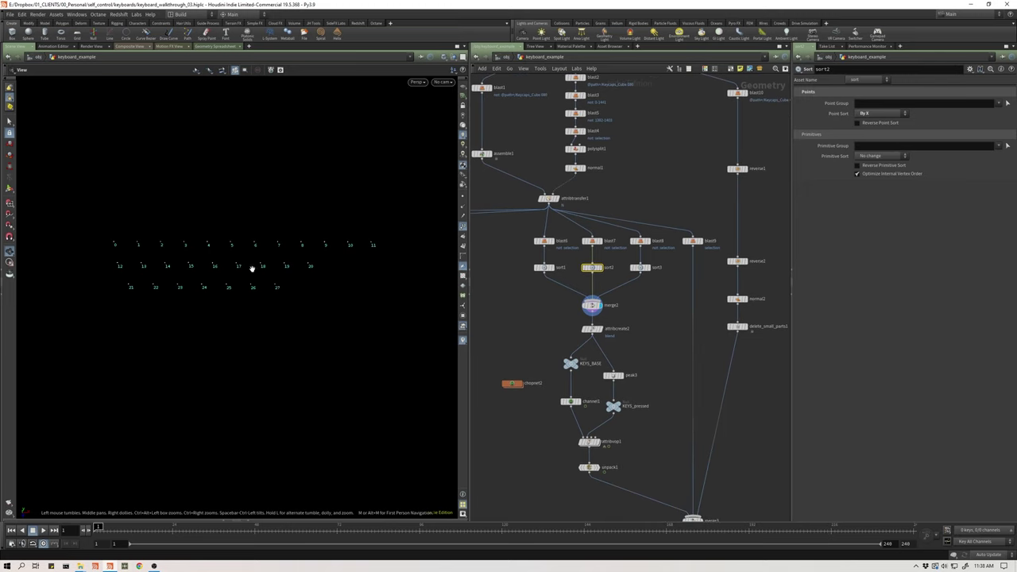
{"action": "left_click_drag", "start_coordinate": [251, 268], "coordinate": [229, 297]}
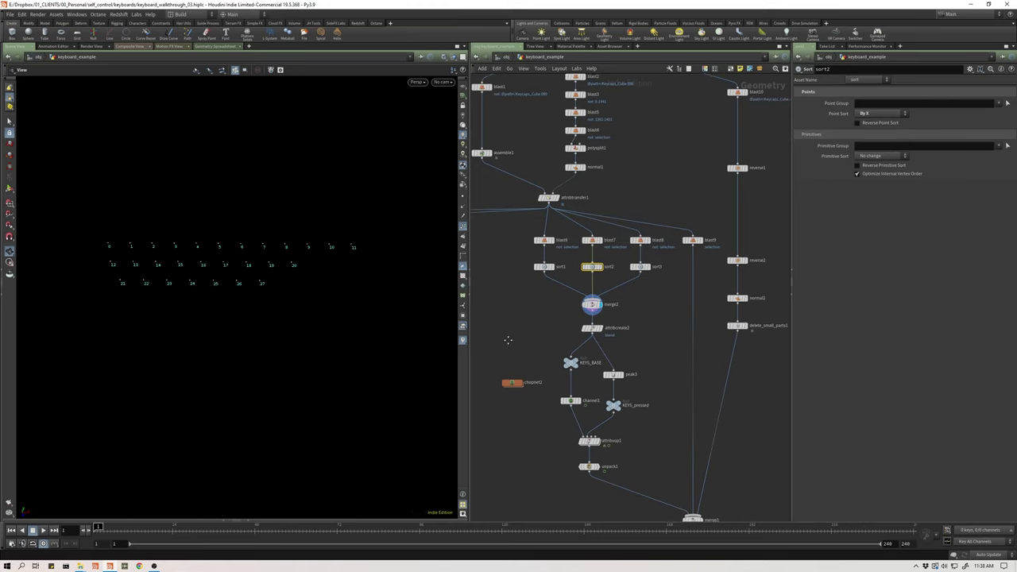
{"action": "middle_click_drag", "start_coordinate": [507, 341], "coordinate": [501, 335]}
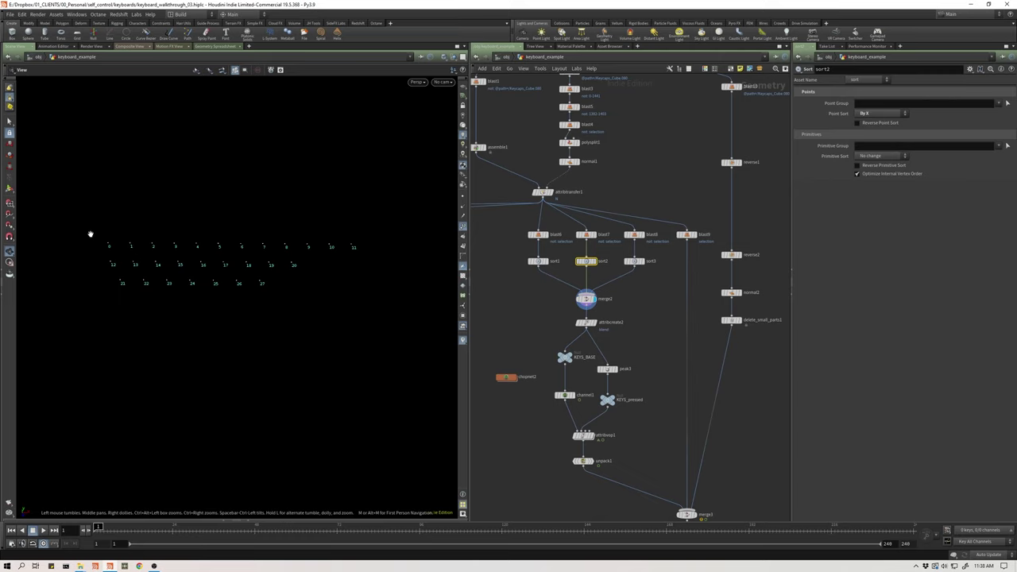
- Display attribcreate2 and show the settings of its blend attribute
{"action": "middle_click_drag", "start_coordinate": [509, 324], "coordinate": [515, 291]}
{"action": "scroll", "coordinate": [557, 291], "scroll_direction": "up", "scroll_amount": 5}
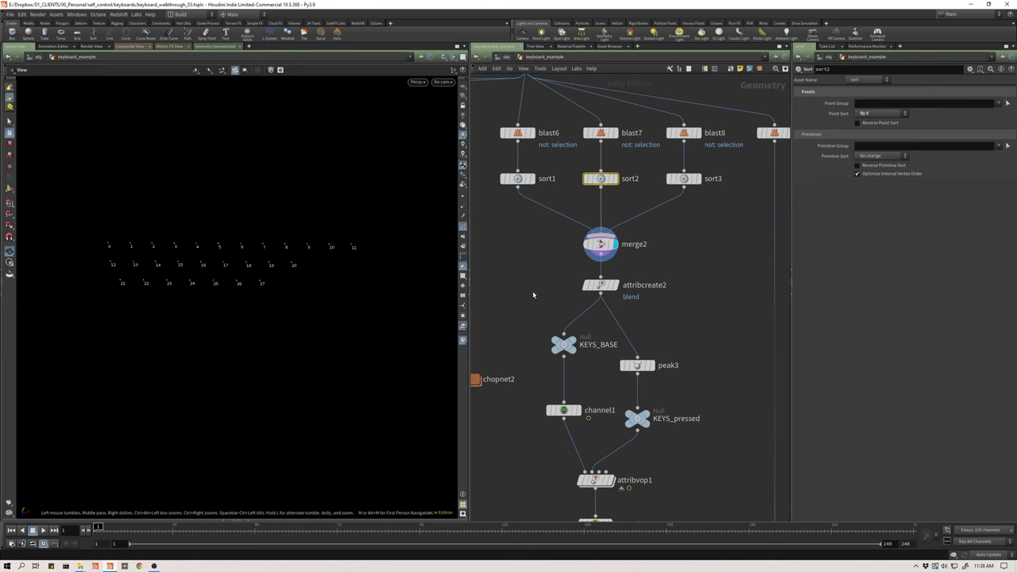
{"action": "left_click", "coordinate": [642, 294]}
{"action": "left_click", "coordinate": [619, 301]}
{"action": "left_click_drag", "start_coordinate": [600, 286], "coordinate": [600, 298]}
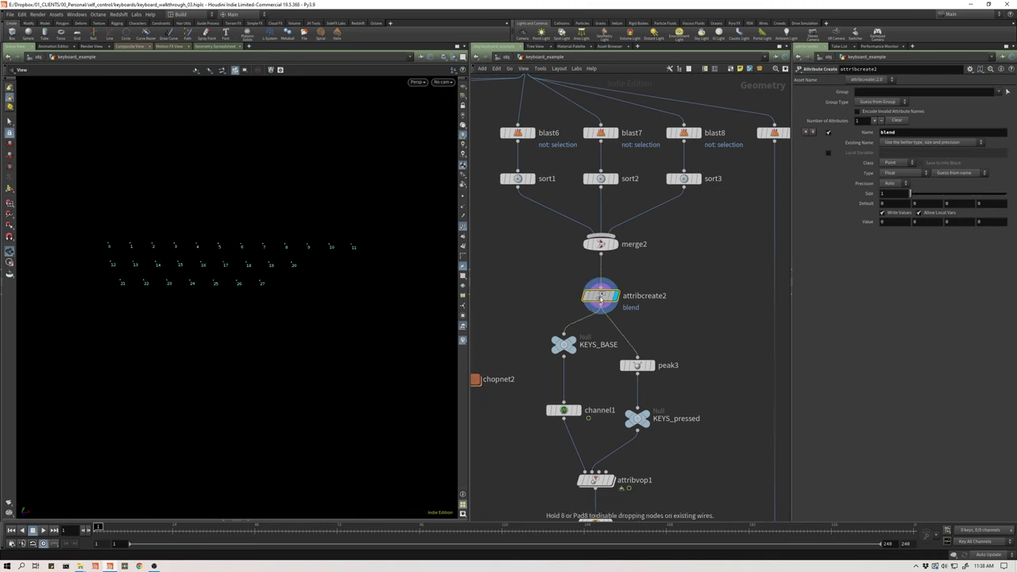
- Compare the blend attribute setup with the simpler UP and PRESSED branches feeding attribvop2
{"action": "middle_click_drag", "start_coordinate": [538, 288], "coordinate": [721, 338]}
{"action": "scroll", "coordinate": [722, 338], "scroll_direction": "down", "scroll_amount": 4}
{"action": "scroll", "coordinate": [525, 332], "scroll_direction": "up", "scroll_amount": 3}
{"action": "middle_click_drag", "start_coordinate": [525, 331], "coordinate": [602, 337]}
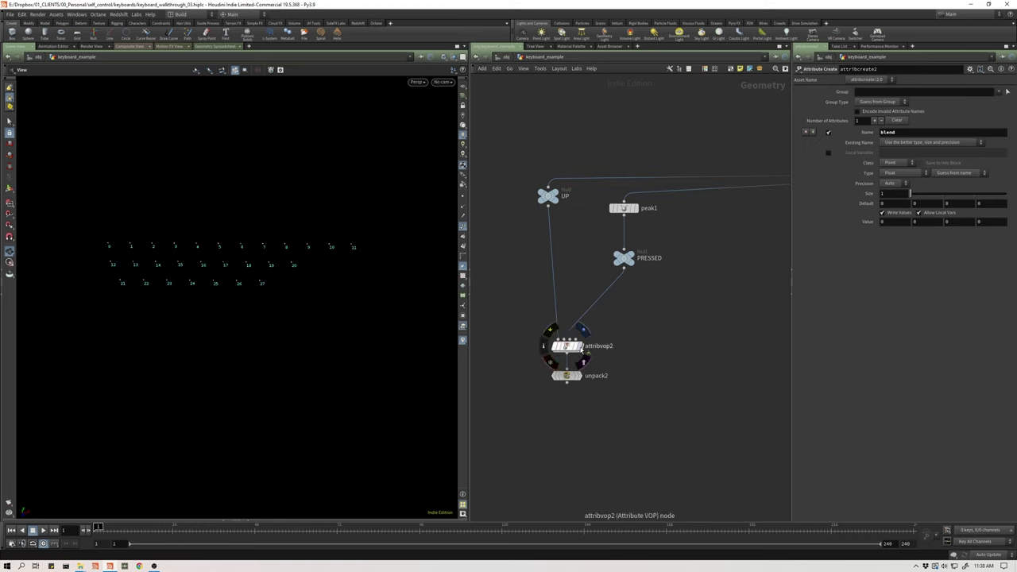
{"action": "middle_click_drag", "start_coordinate": [662, 349], "coordinate": [596, 342]}
{"action": "scroll", "coordinate": [596, 342], "scroll_direction": "down", "scroll_amount": 2}
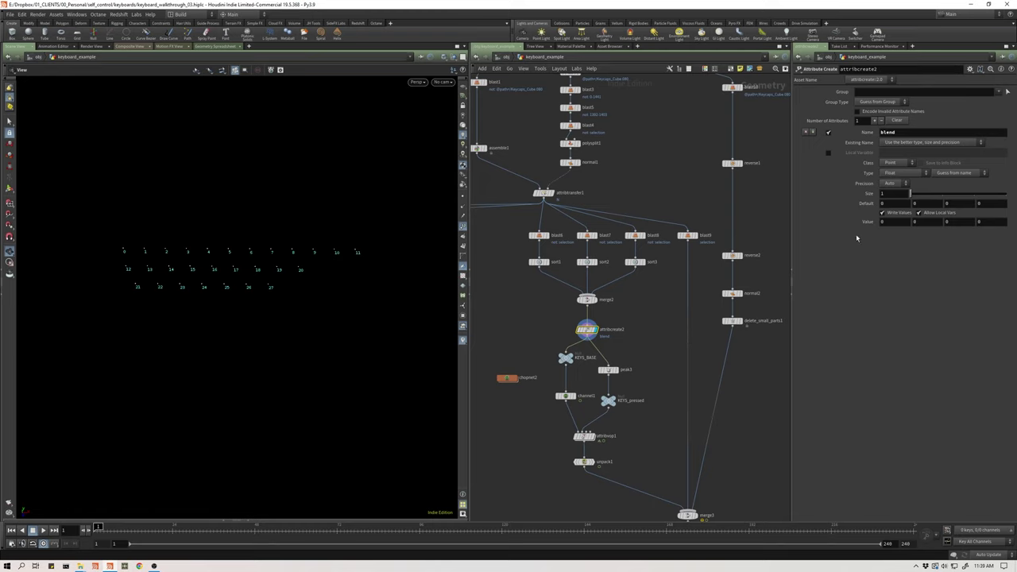
- Display the KEYS_BASE null below attribcreate2 and select it to show its parameters
{"action": "scroll", "coordinate": [647, 303], "scroll_direction": "up", "scroll_amount": 6}
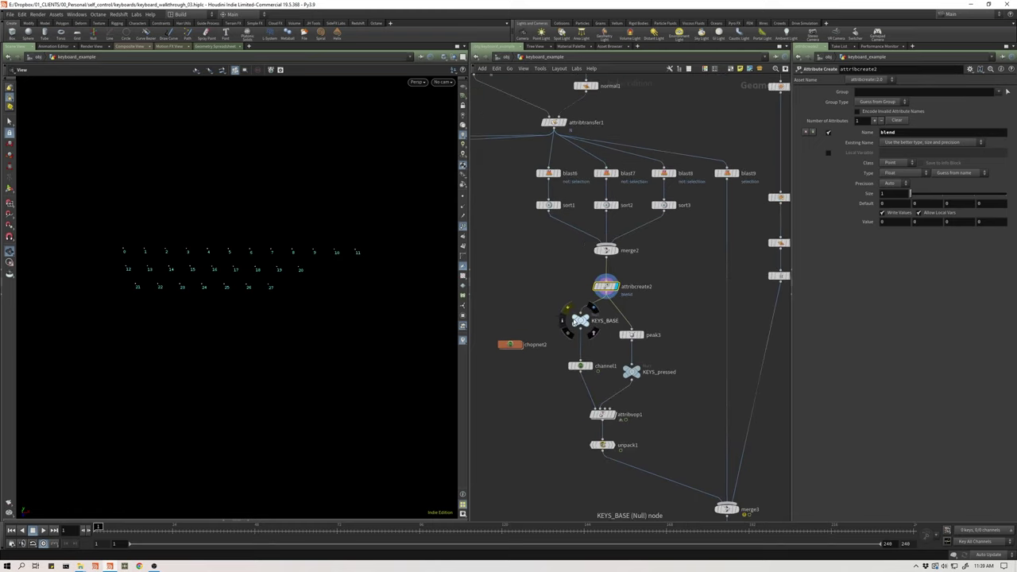
{"action": "middle_click_drag", "start_coordinate": [615, 351], "coordinate": [592, 332]}
{"action": "left_click", "coordinate": [555, 295]}
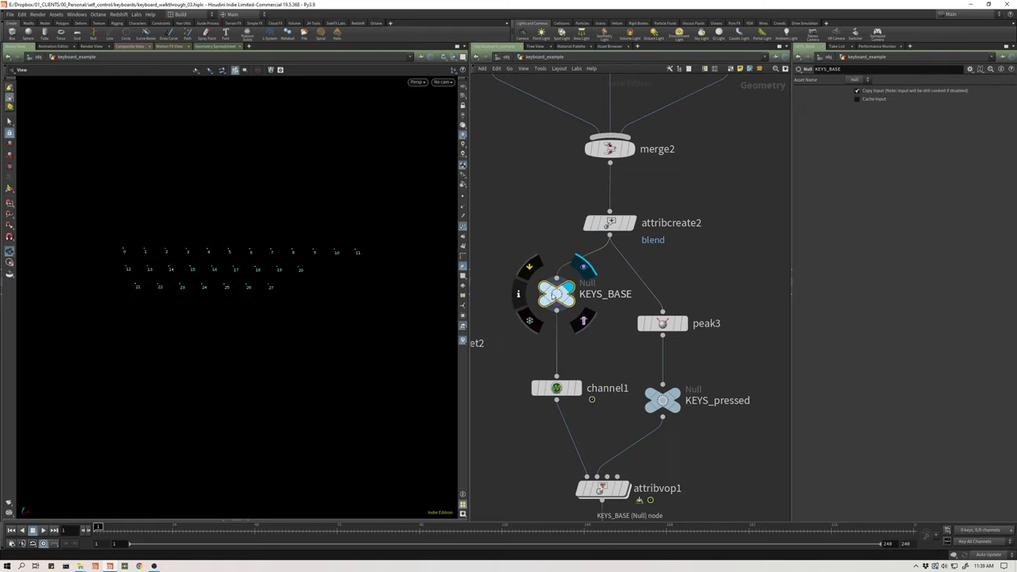
{"action": "left_click_drag", "start_coordinate": [555, 296], "coordinate": [556, 307]}
{"action": "middle_click_drag", "start_coordinate": [592, 346], "coordinate": [640, 321]}
{"action": "middle_click_drag", "start_coordinate": [540, 339], "coordinate": [597, 336]}
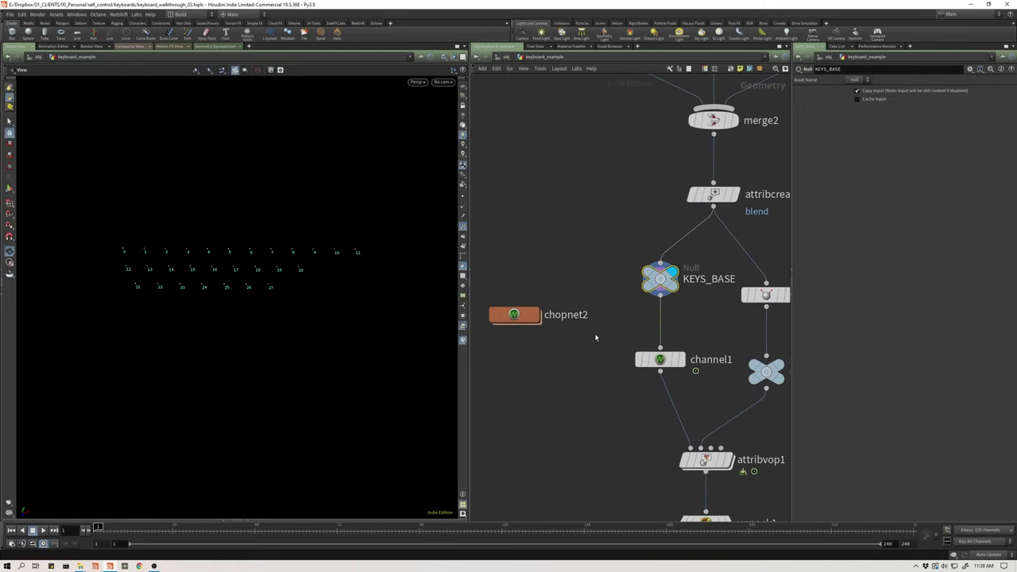
- Shift chopnet2 slightly closer to the key branch and move the KEYS_BASE null up toward attribcreate2
{"action": "left_click_drag", "start_coordinate": [522, 323], "coordinate": [542, 322]}
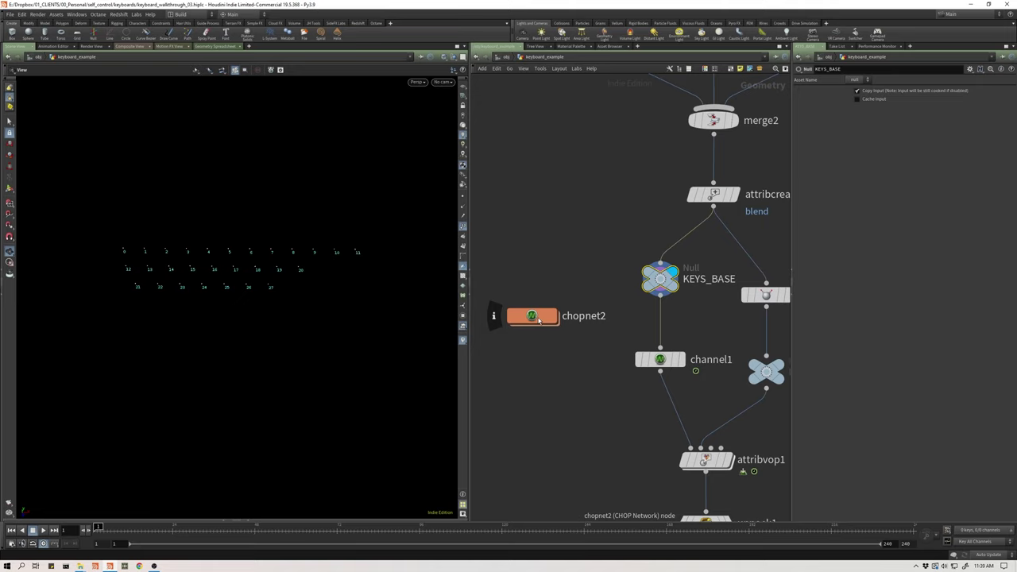
{"action": "left_click_drag", "start_coordinate": [660, 279], "coordinate": [660, 261]}
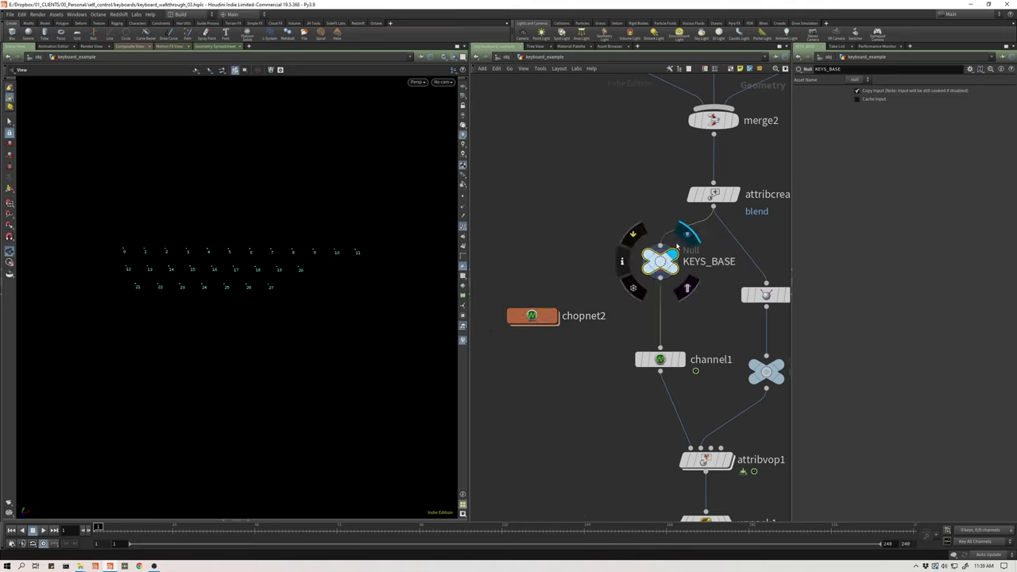
{"action": "middle_click_drag", "start_coordinate": [561, 371], "coordinate": [508, 352]}
{"action": "scroll", "coordinate": [513, 356], "scroll_direction": "down", "scroll_amount": 3}
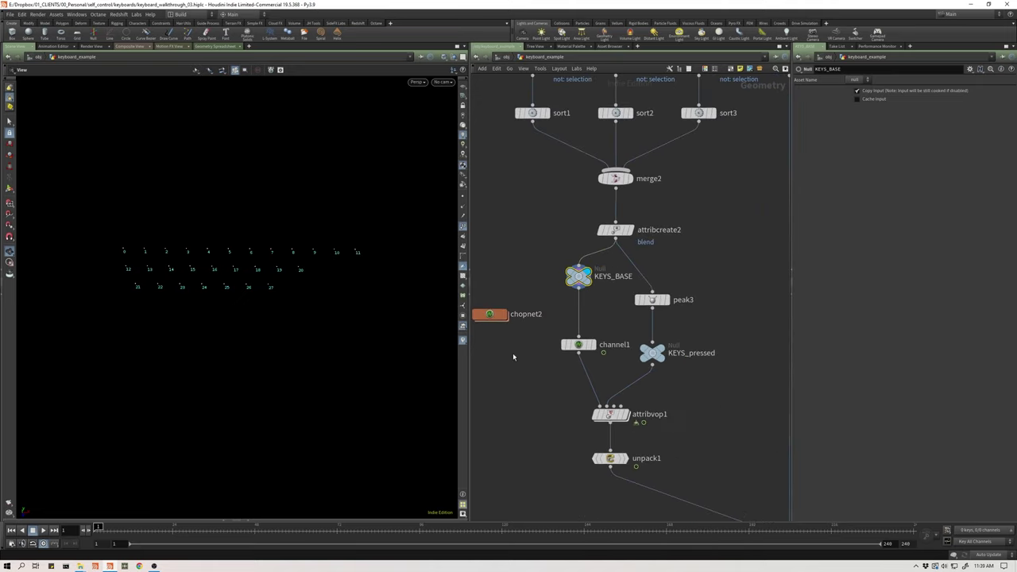
{"action": "scroll", "coordinate": [581, 278], "scroll_direction": "up", "scroll_amount": 3}
{"action": "middle_click_drag", "start_coordinate": [571, 265], "coordinate": [600, 254]}
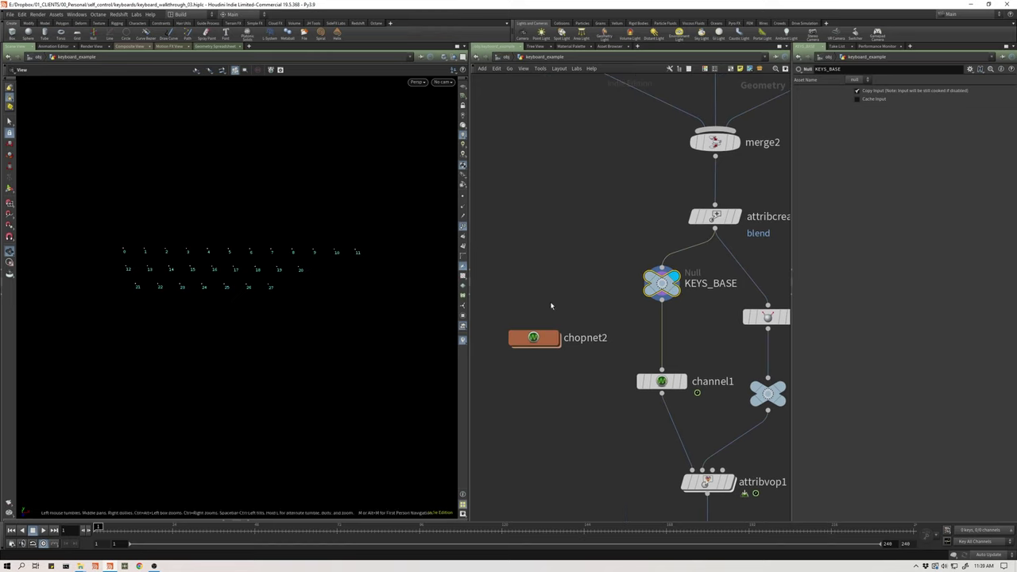
- Enter chopnet2 and enlarge the Motion FX view beneath the viewport to examine the blend channel curves
{"action": "double_click", "coordinate": [539, 339]}
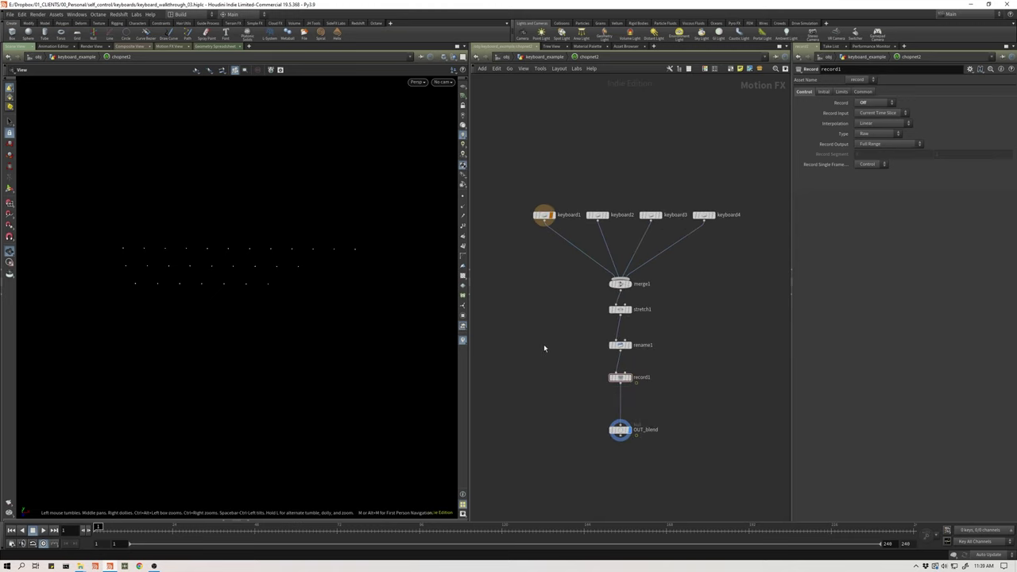
{"action": "left_click", "coordinate": [248, 520]}
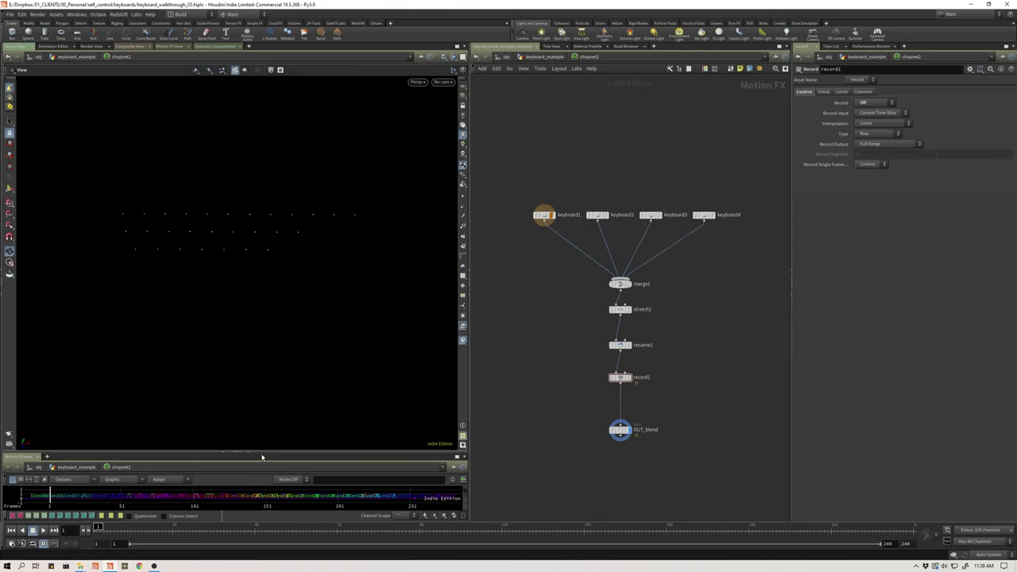
{"action": "left_click_drag", "start_coordinate": [262, 457], "coordinate": [262, 290]}
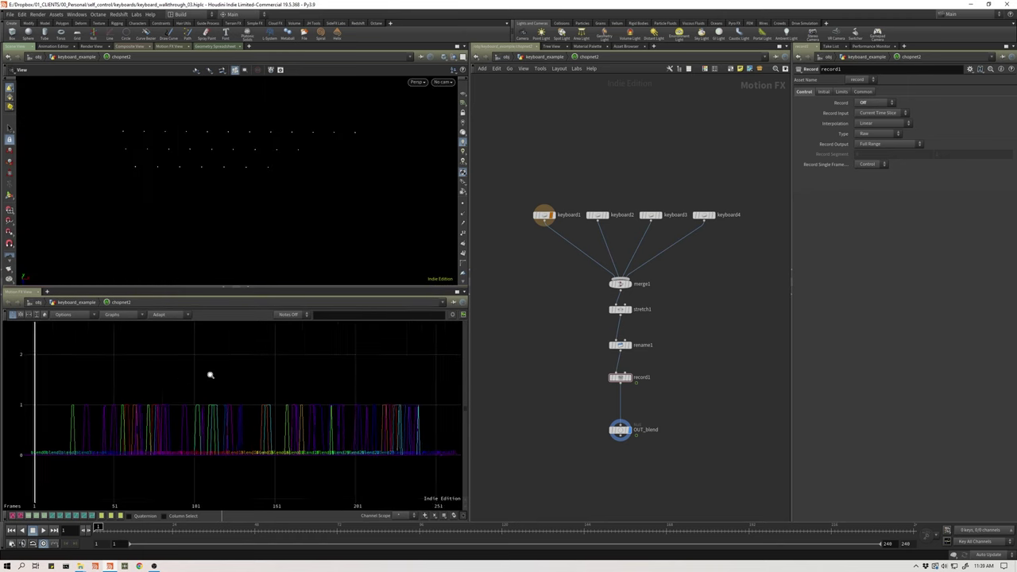
{"action": "mouse_move", "coordinate": [210, 374]}
{"action": "right_mouse_down"}
{"action": "mouse_move", "coordinate": [291, 376]}
{"action": "mouse_move", "coordinate": [202, 364]}
{"action": "right_mouse_up"}
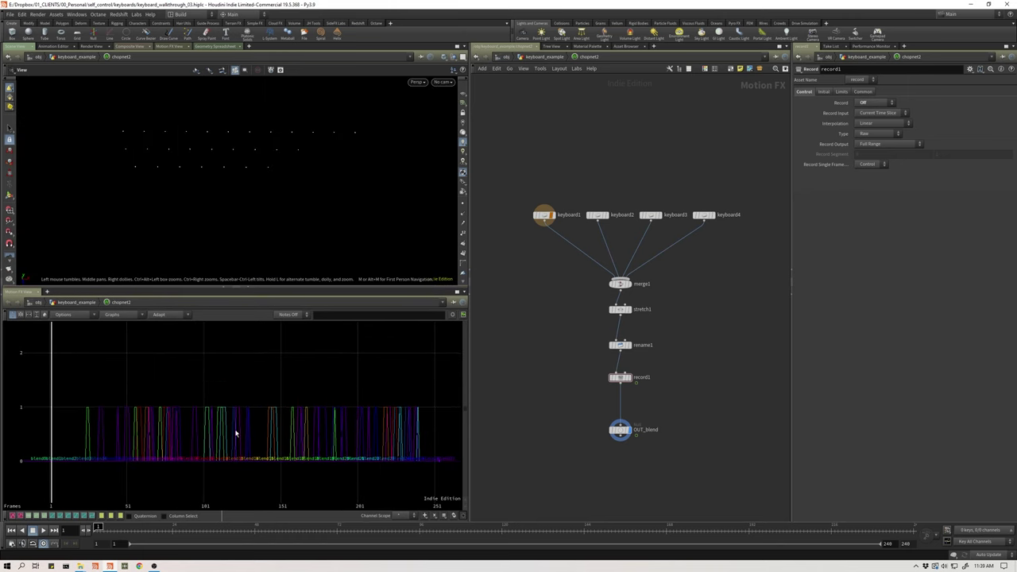
- Look up the option for splitting a pane top/bottom, and set the lower pane's type to Motion FX View
{"action": "left_click", "coordinate": [458, 46]}
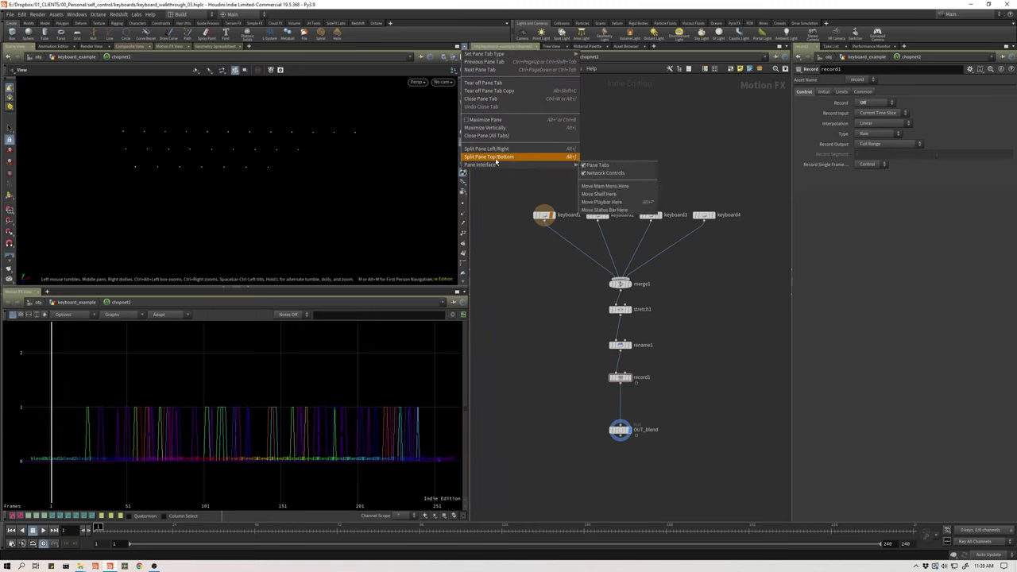
{"action": "left_click", "coordinate": [545, 336]}
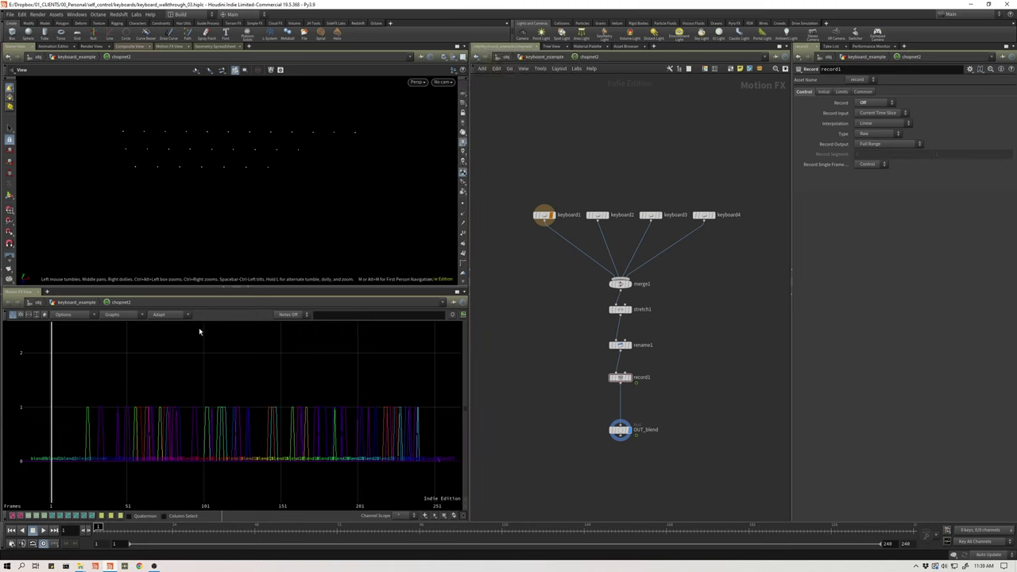
{"action": "left_click", "coordinate": [25, 295]}
{"action": "mouse_move", "coordinate": [65, 374]}
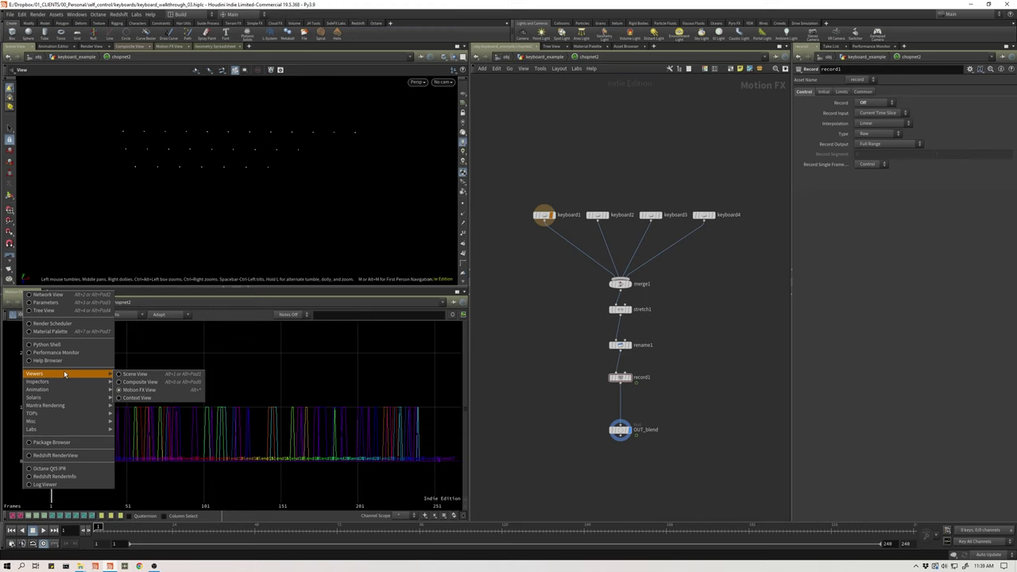
{"action": "left_click", "coordinate": [139, 390]}
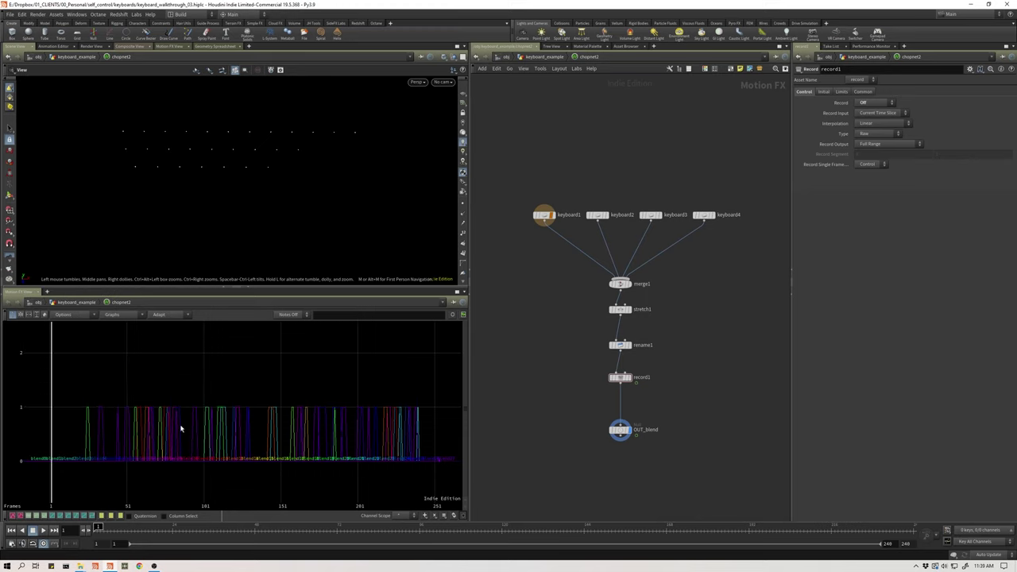
- Turn off OUT_blend's display so its channels are removed from the Motion FX graph
{"action": "right_click_drag", "start_coordinate": [181, 428], "coordinate": [285, 422]}
{"action": "left_click", "coordinate": [628, 432]}
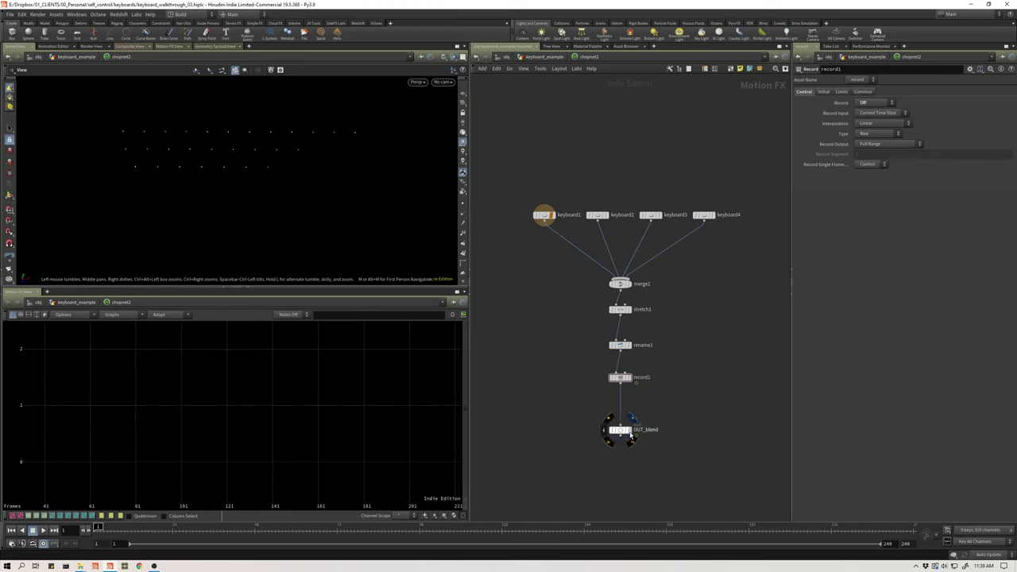
{"action": "scroll", "coordinate": [544, 269], "scroll_direction": "up", "scroll_amount": 2}
{"action": "middle_click_drag", "start_coordinate": [542, 272], "coordinate": [551, 278]}
{"action": "scroll", "coordinate": [551, 278], "scroll_direction": "down", "scroll_amount": 3}
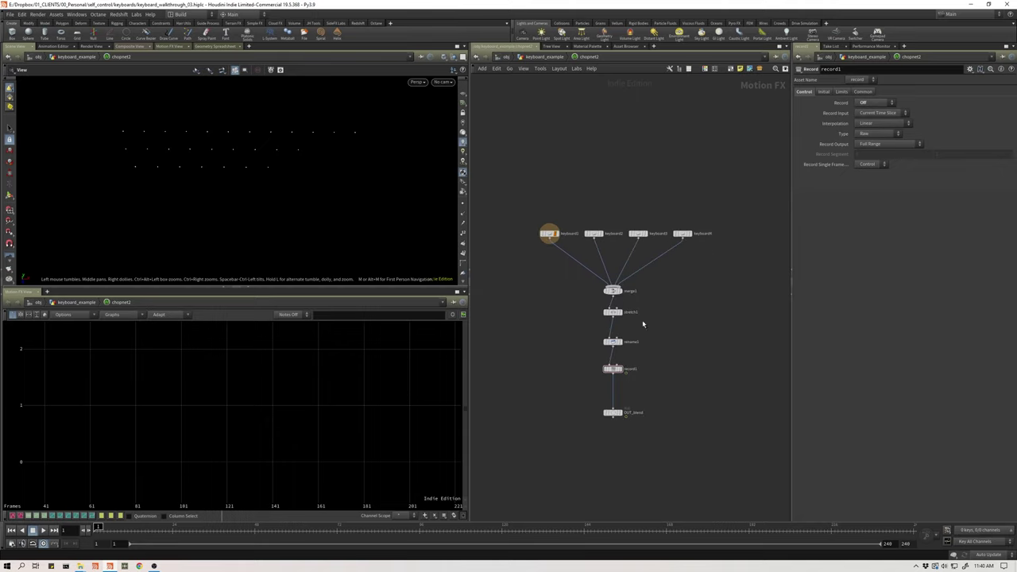
{"action": "middle_click_drag", "start_coordinate": [534, 320], "coordinate": [675, 323]}
{"action": "middle_click_drag", "start_coordinate": [499, 318], "coordinate": [615, 319]}
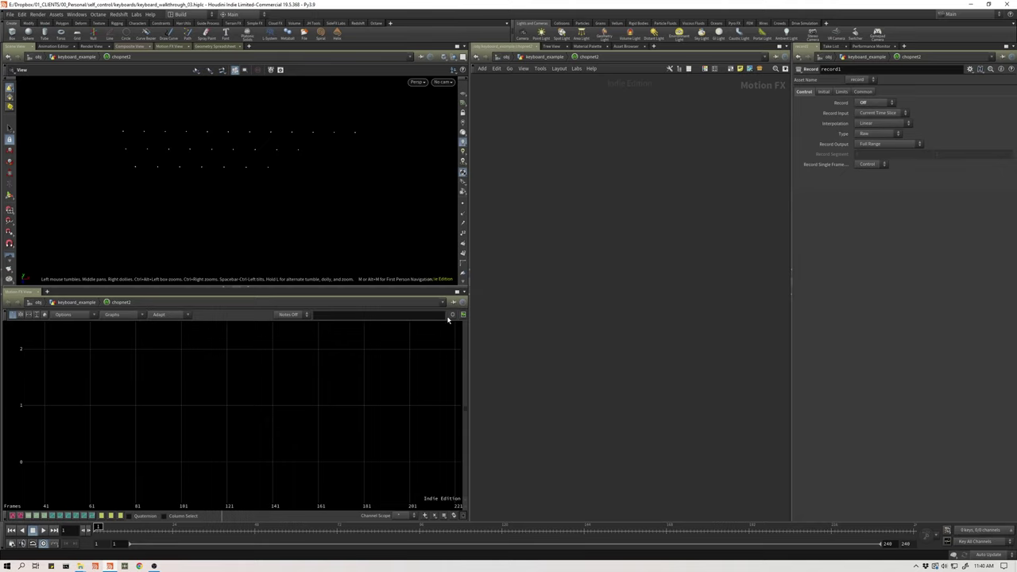
- Show point numbers on the key points in the viewport
{"action": "left_click", "coordinate": [464, 232]}
{"action": "scroll", "coordinate": [243, 163], "scroll_direction": "up", "scroll_amount": 2}
{"action": "scroll", "coordinate": [236, 191], "scroll_direction": "up", "scroll_amount": 1}
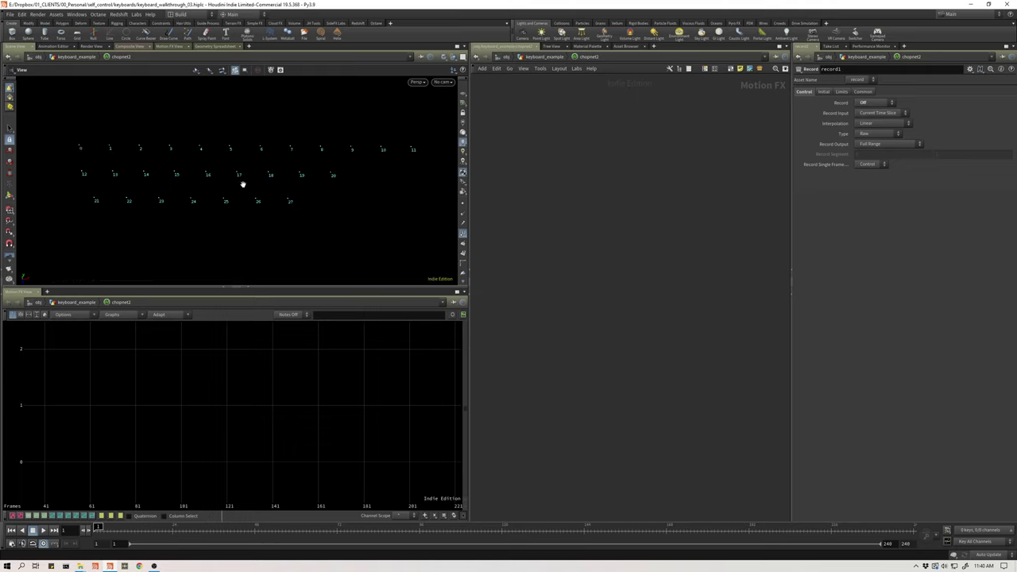
- Add a Keyboard node in an empty area of the chopnet2 network
{"action": "key", "text": "Tab"}
{"action": "mouse_move", "coordinate": [567, 252]}
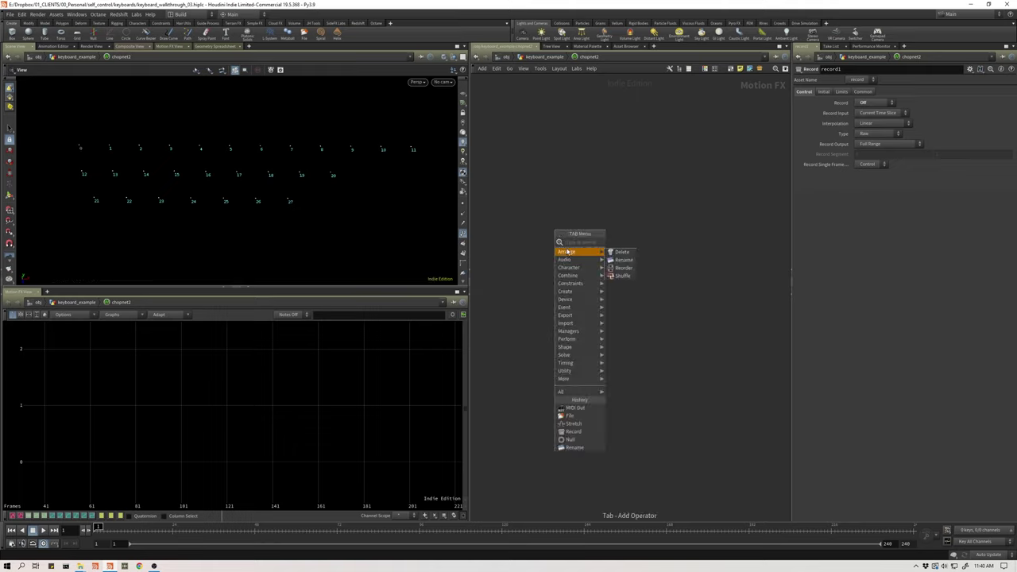
{"action": "type", "text": "key"}
{"action": "key", "text": "Return"}
{"action": "left_click", "coordinate": [568, 250]}
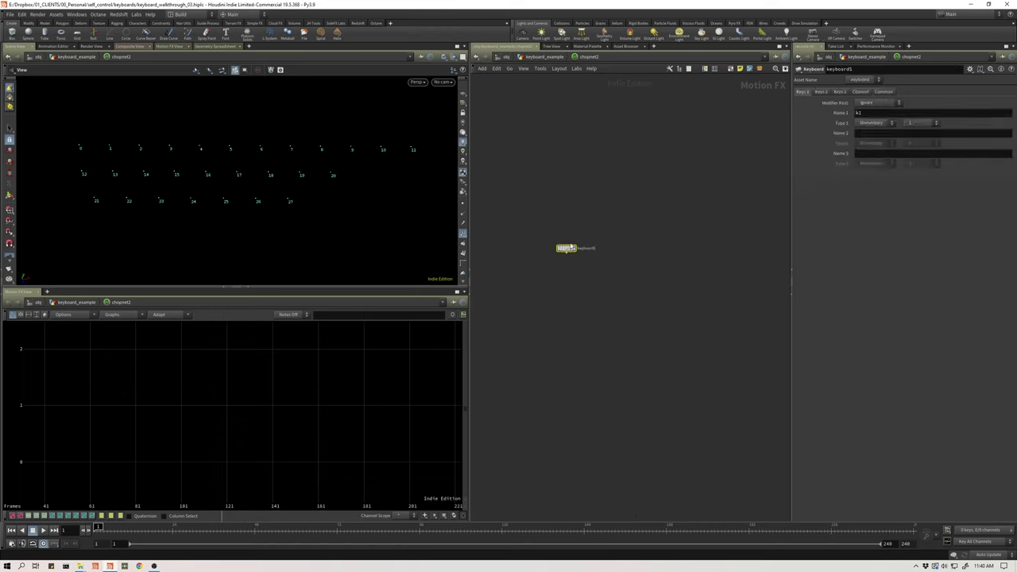
- Display the new Keyboard node's k1 channel in the Motion FX graph
{"action": "scroll", "coordinate": [570, 248], "scroll_direction": "up", "scroll_amount": 5}
{"action": "left_click_drag", "start_coordinate": [566, 260], "coordinate": [605, 256]}
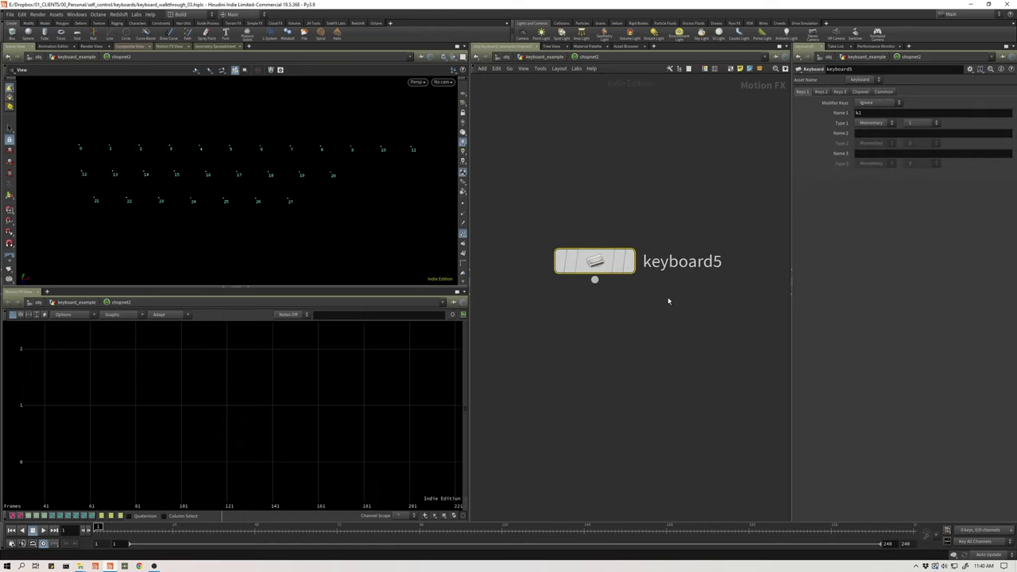
{"action": "middle_click_drag", "start_coordinate": [616, 295], "coordinate": [623, 284]}
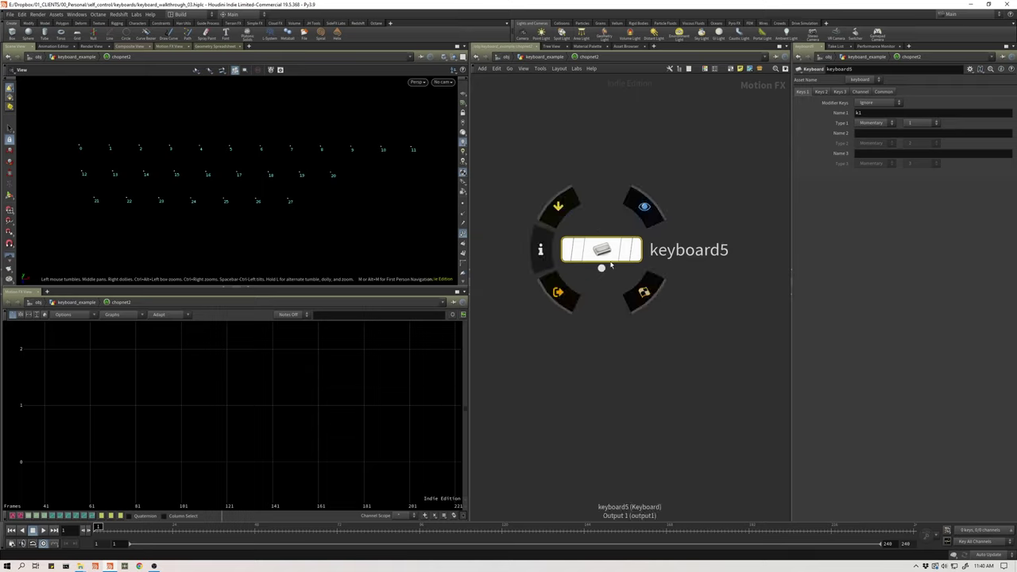
{"action": "double_click", "coordinate": [876, 113]}
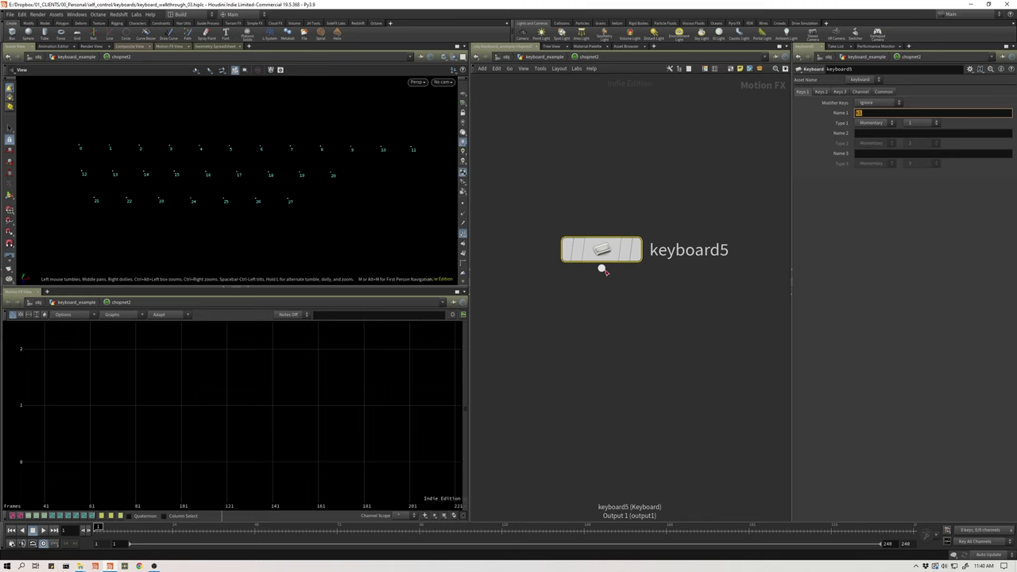
{"action": "left_click", "coordinate": [650, 212]}
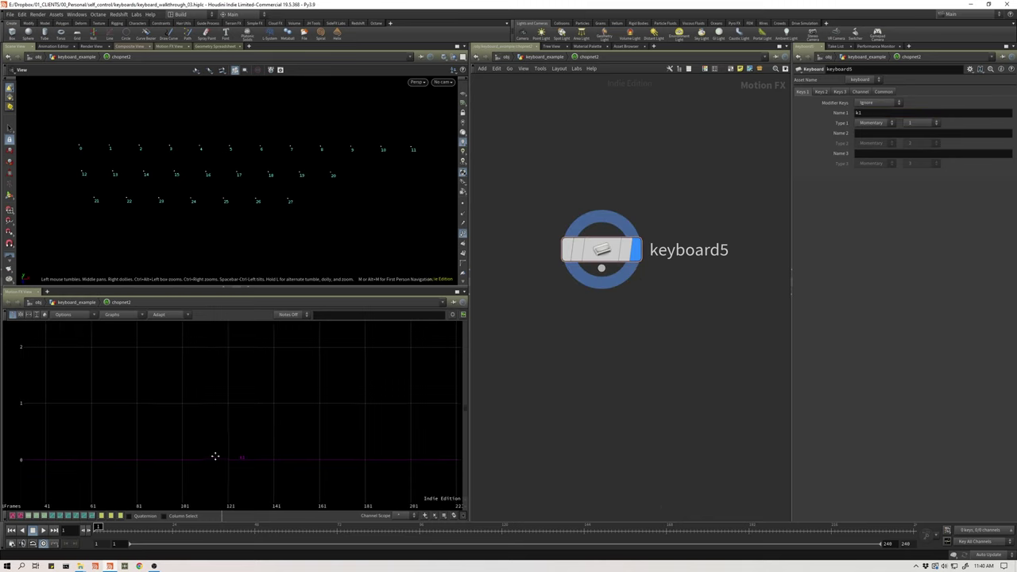
- Set the Keyboard node's graph color to bright green (0, 1, 0)
{"action": "left_click", "coordinate": [884, 91]}
{"action": "left_click", "coordinate": [863, 159]}
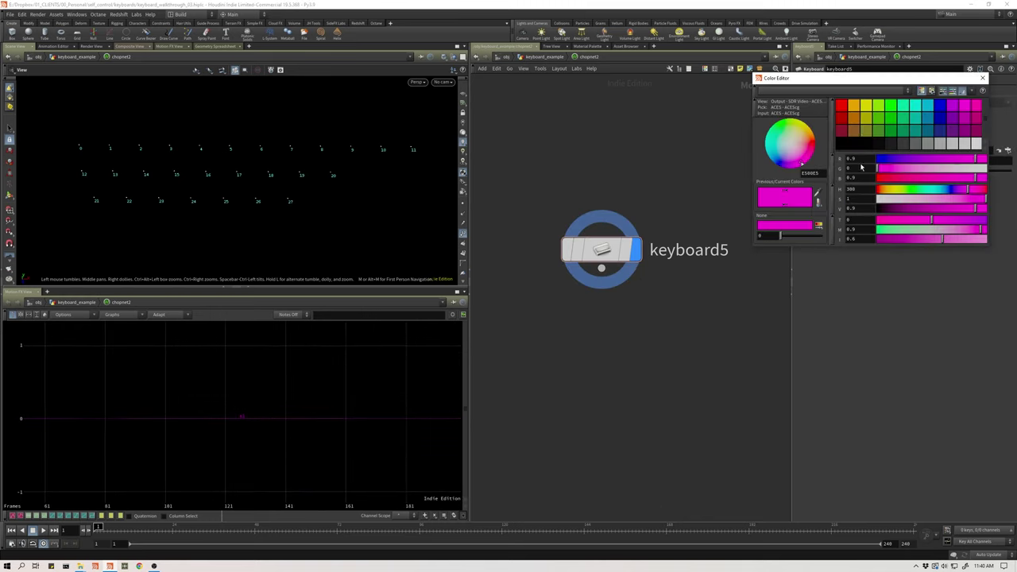
{"action": "left_click", "coordinate": [883, 107]}
{"action": "left_click", "coordinate": [983, 78]}
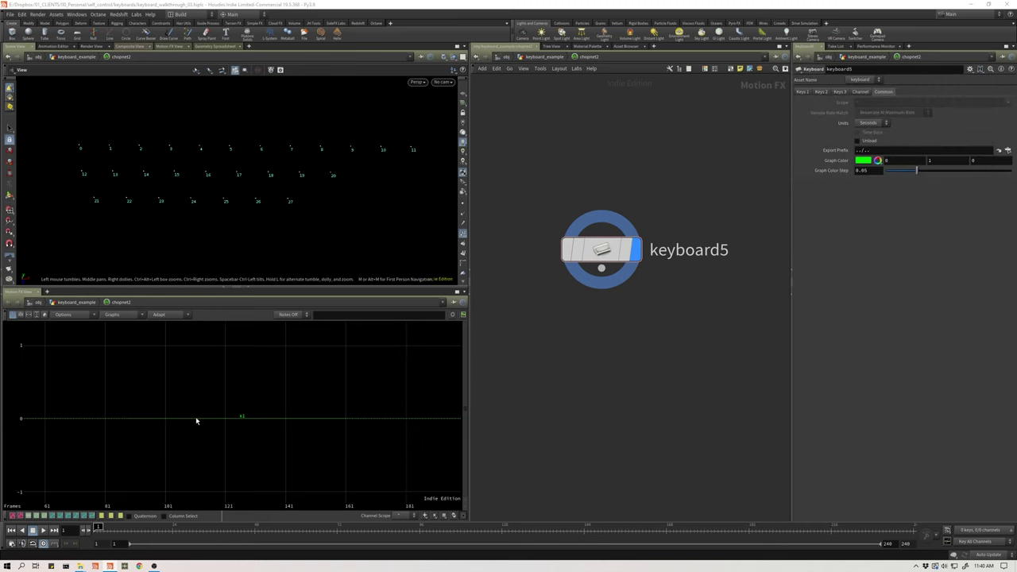
{"action": "left_click", "coordinate": [602, 251]}
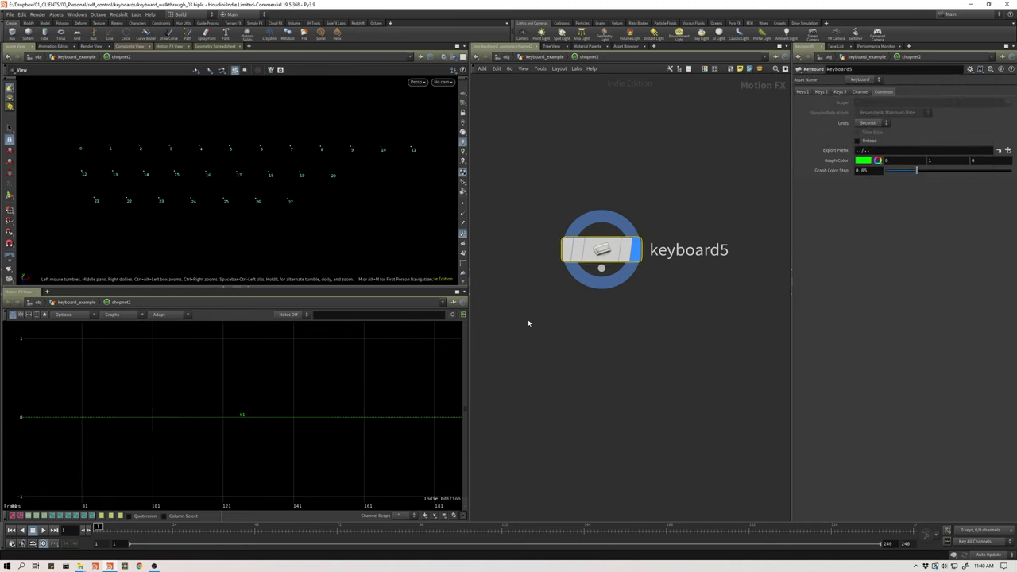
- Name the Keyboard node's first channel q and assign it to the Q key
{"action": "left_click", "coordinate": [803, 92]}
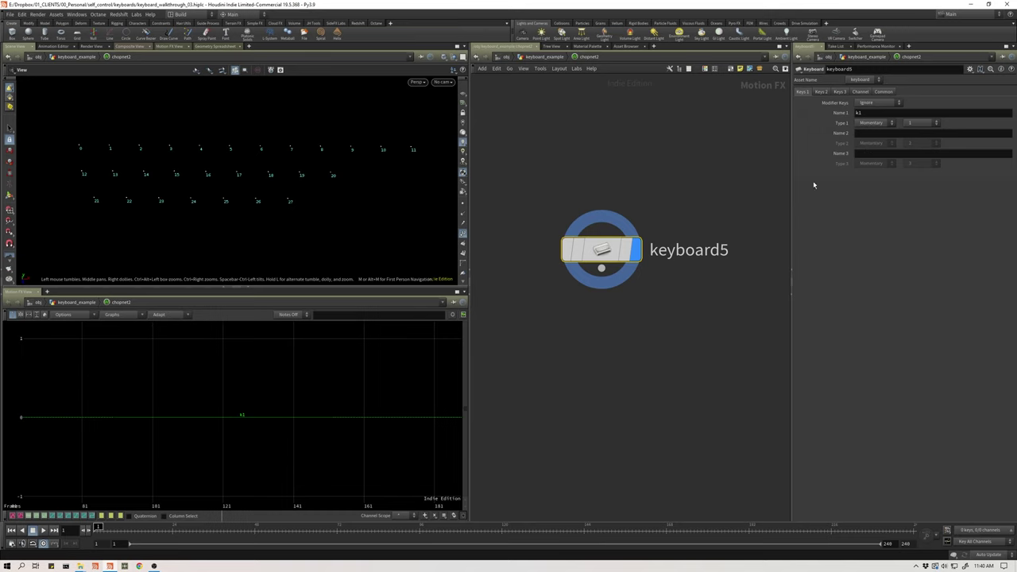
{"action": "left_click", "coordinate": [922, 123]}
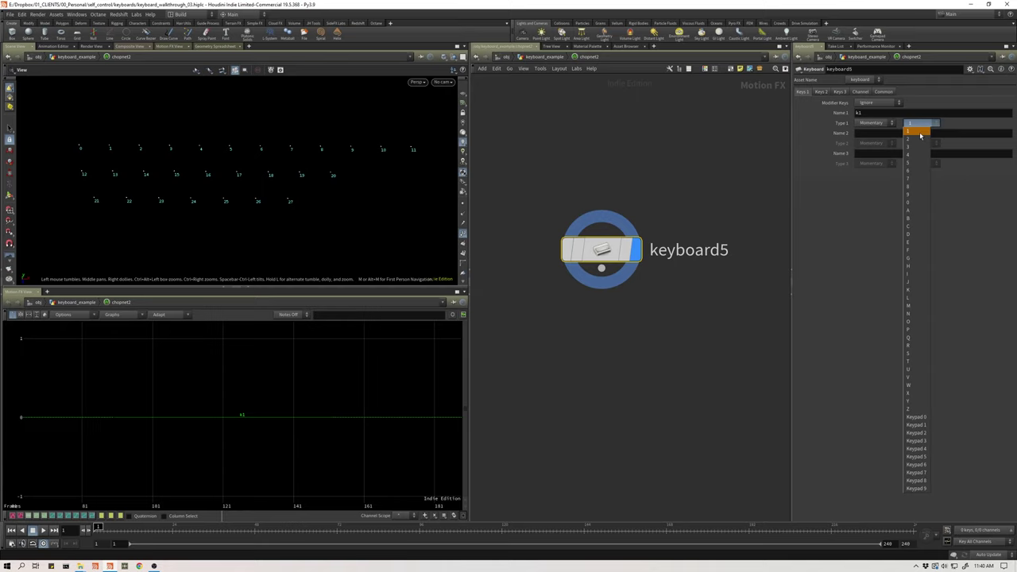
{"action": "left_click", "coordinate": [921, 132]}
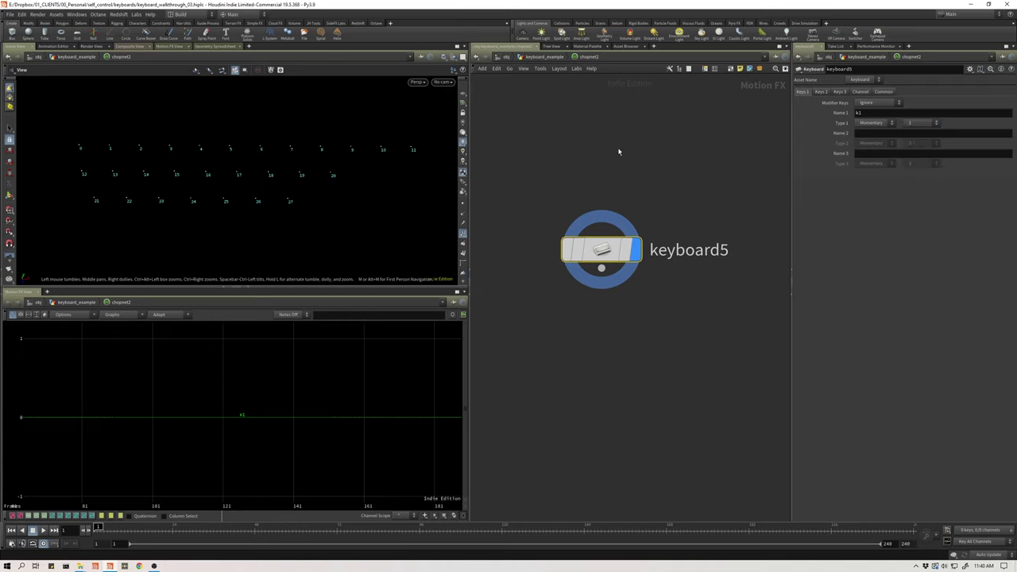
{"action": "left_click_drag", "start_coordinate": [889, 112], "coordinate": [643, 199]}
{"action": "type", "text": "q"}
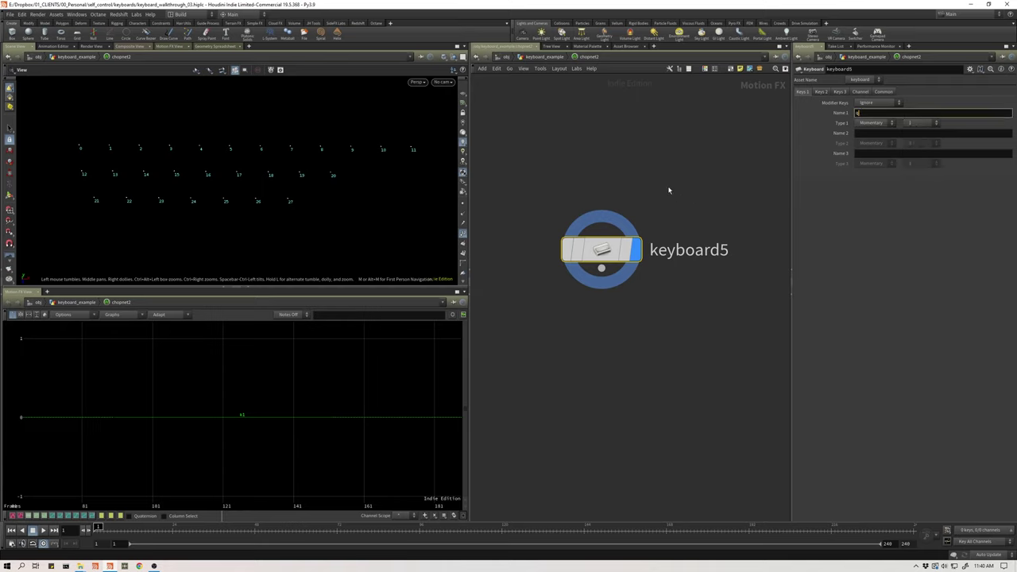
{"action": "key", "text": "Return"}
{"action": "left_click", "coordinate": [914, 122]}
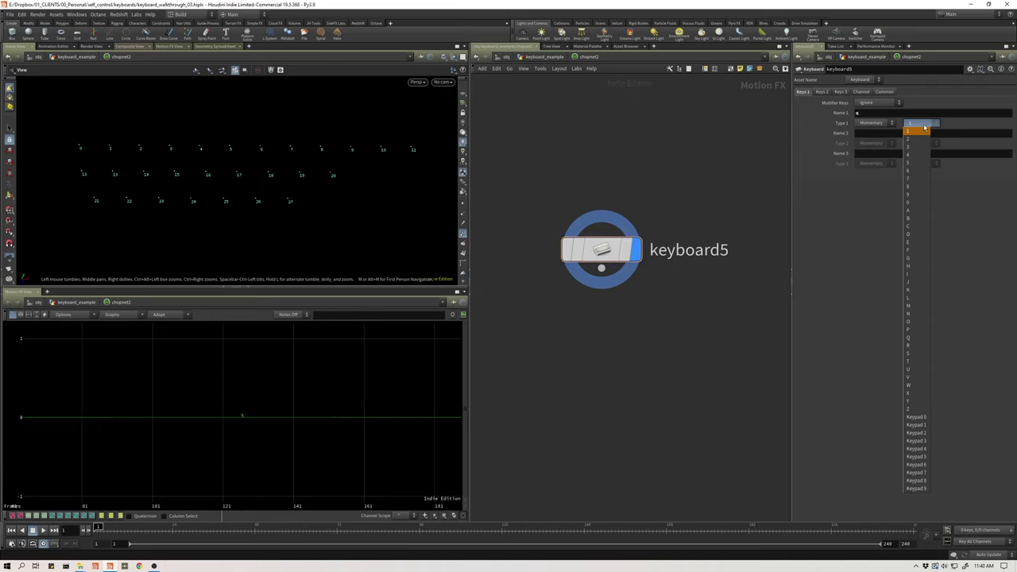
{"action": "left_click", "coordinate": [915, 335]}
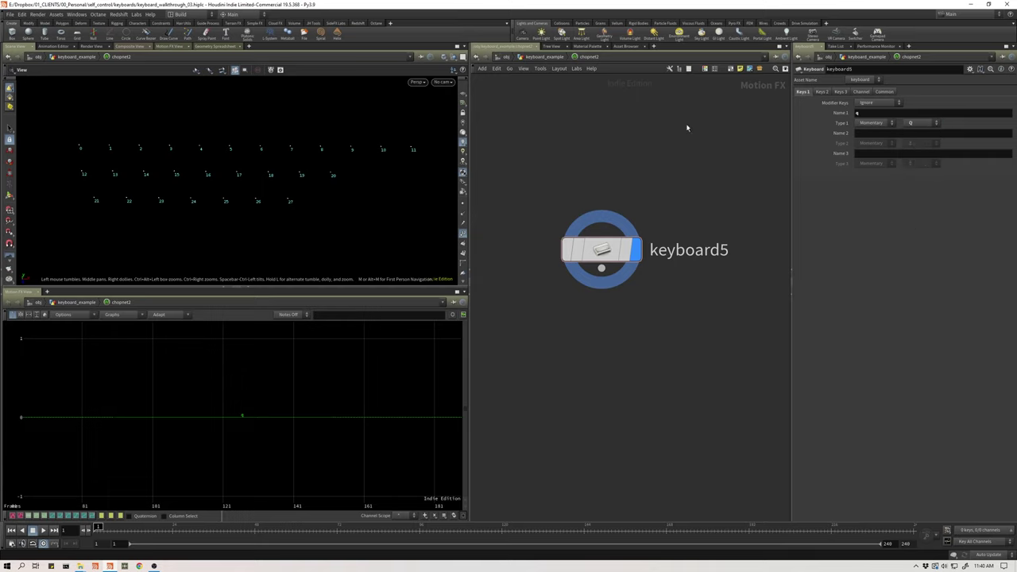
- Name the second and third channels w and e, assigning them to the V and E keys respectively
{"action": "left_click", "coordinate": [889, 133]}
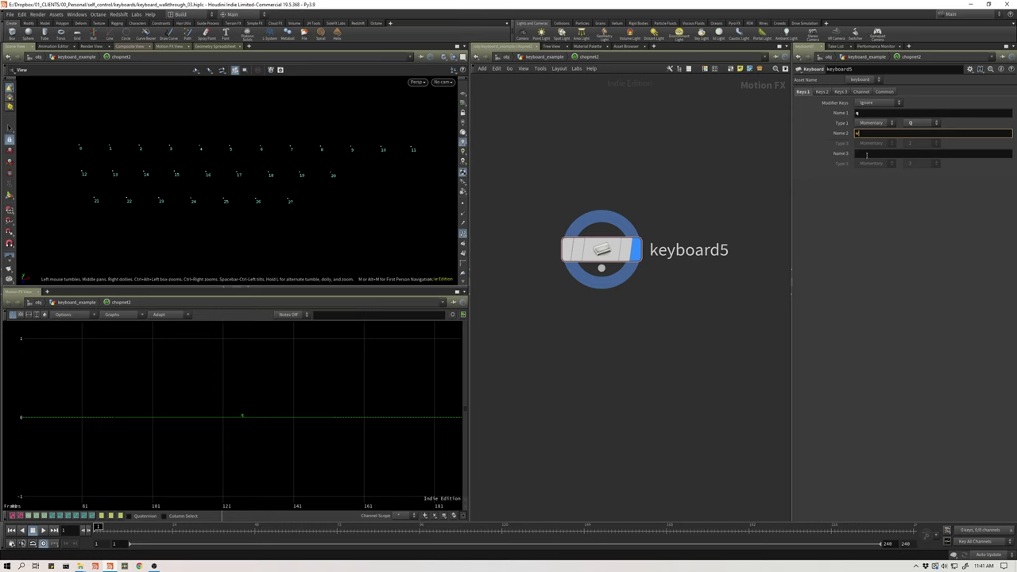
{"action": "left_click", "coordinate": [866, 154]}
{"action": "type", "text": "e"}
{"action": "key", "text": "Return"}
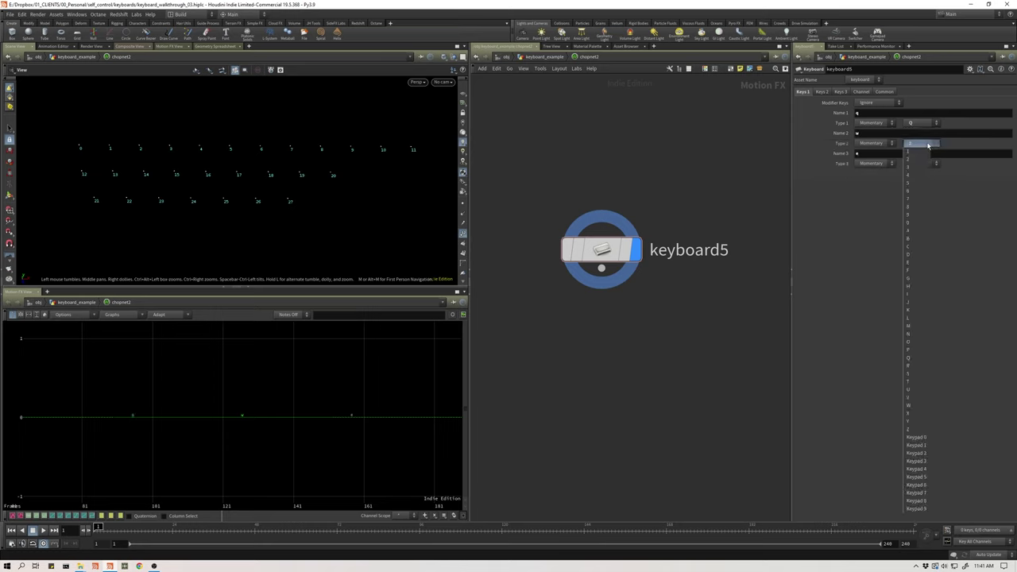
{"action": "left_click", "coordinate": [923, 143]}
{"action": "left_click", "coordinate": [913, 398]}
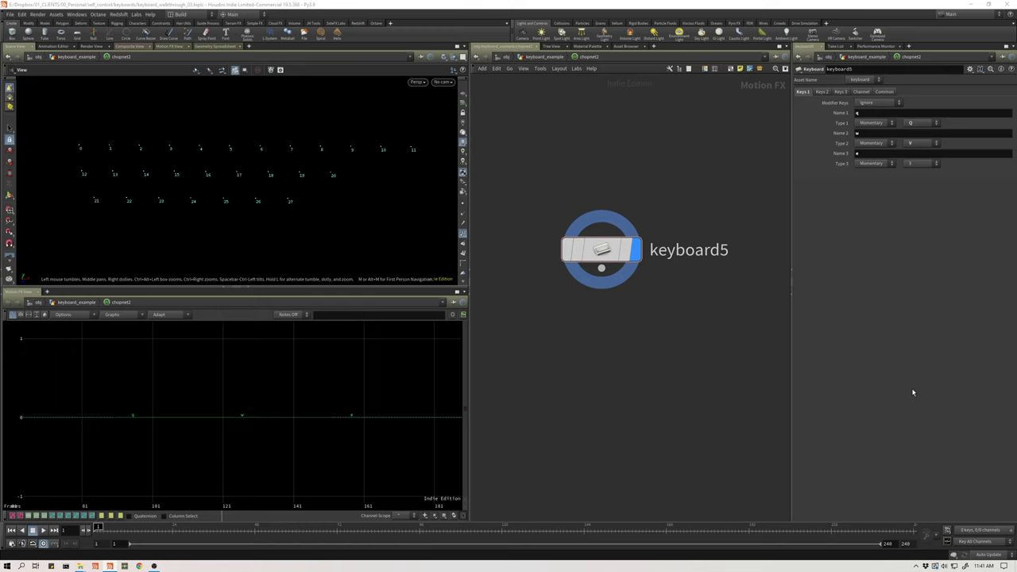
{"action": "left_click", "coordinate": [922, 163]}
{"action": "left_click", "coordinate": [908, 283]}
- Look through the Keyboard node's additional key slots, then return to the first set of keys
{"action": "scroll", "coordinate": [631, 295], "scroll_direction": "down", "scroll_amount": 1}
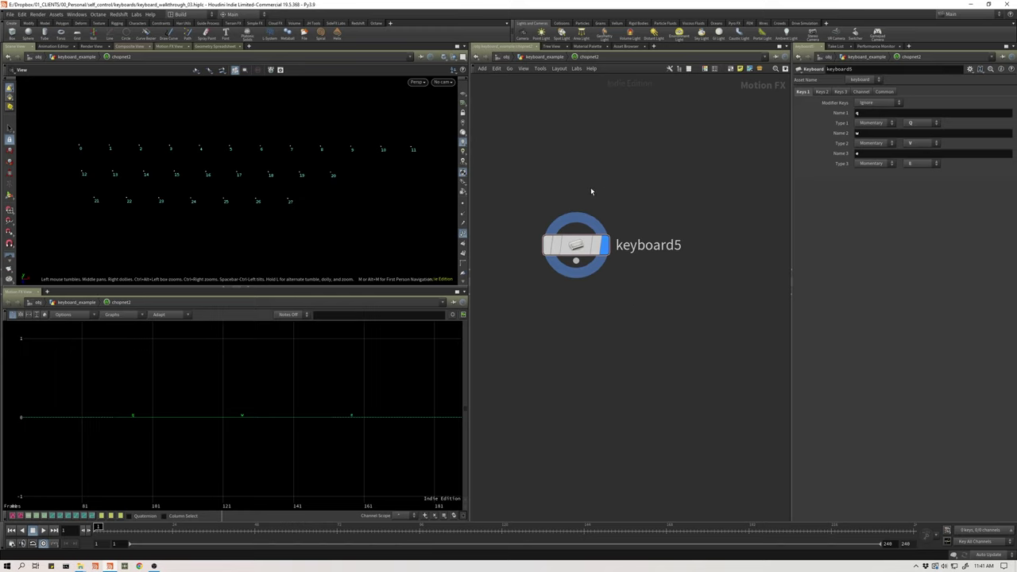
{"action": "left_click", "coordinate": [821, 91]}
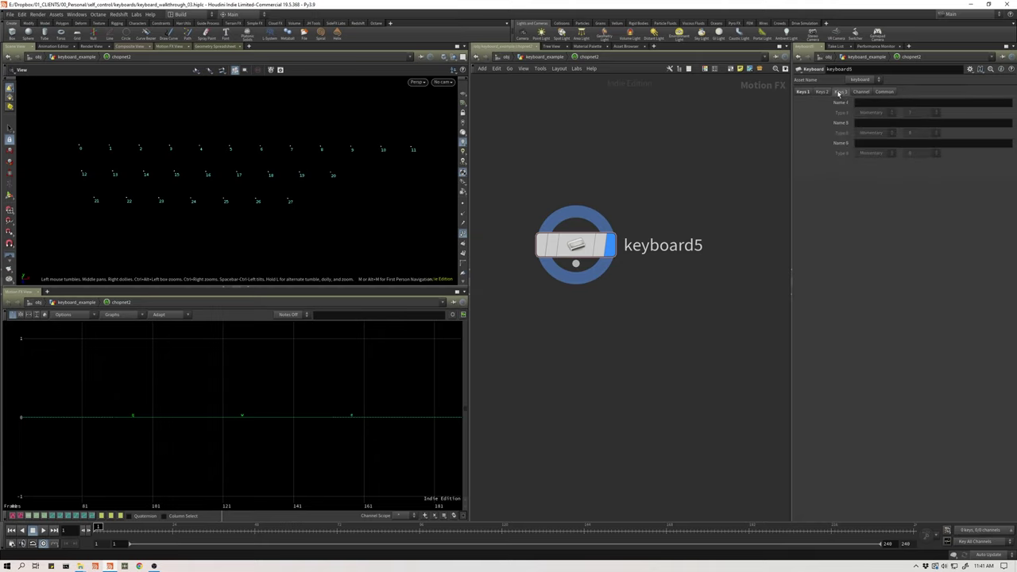
{"action": "left_click", "coordinate": [803, 92]}
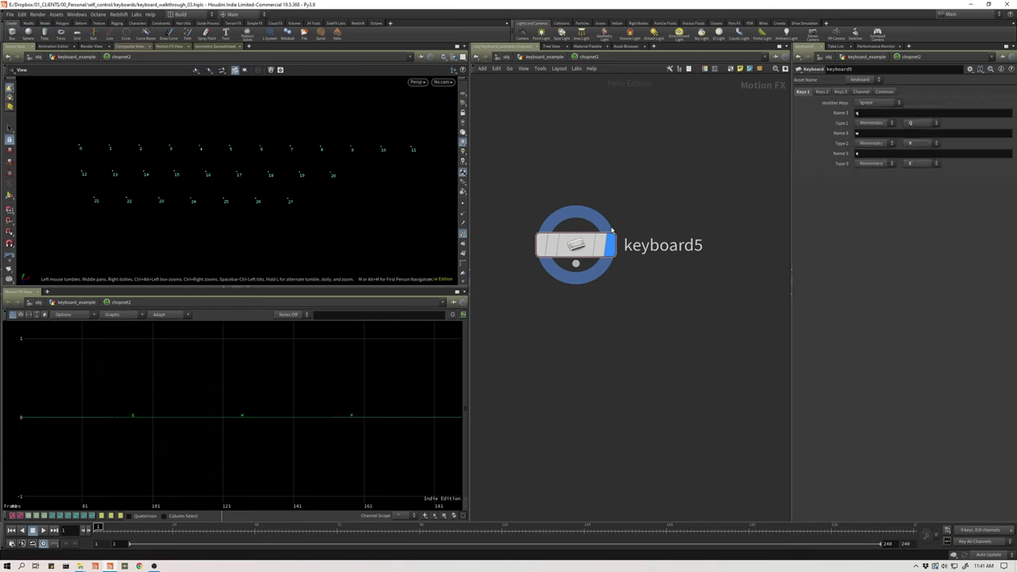
{"action": "left_click", "coordinate": [841, 92]}
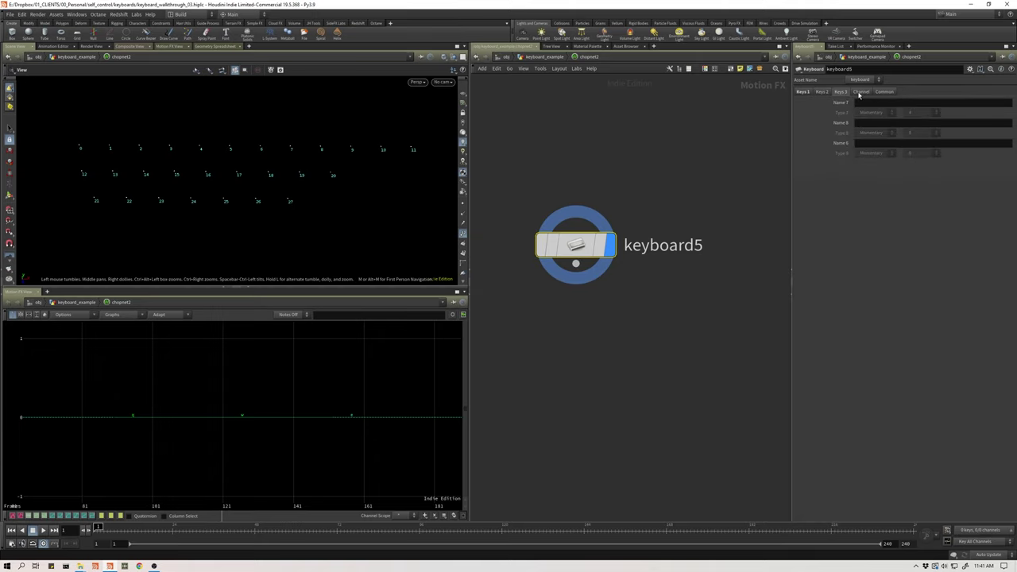
{"action": "left_click", "coordinate": [803, 93]}
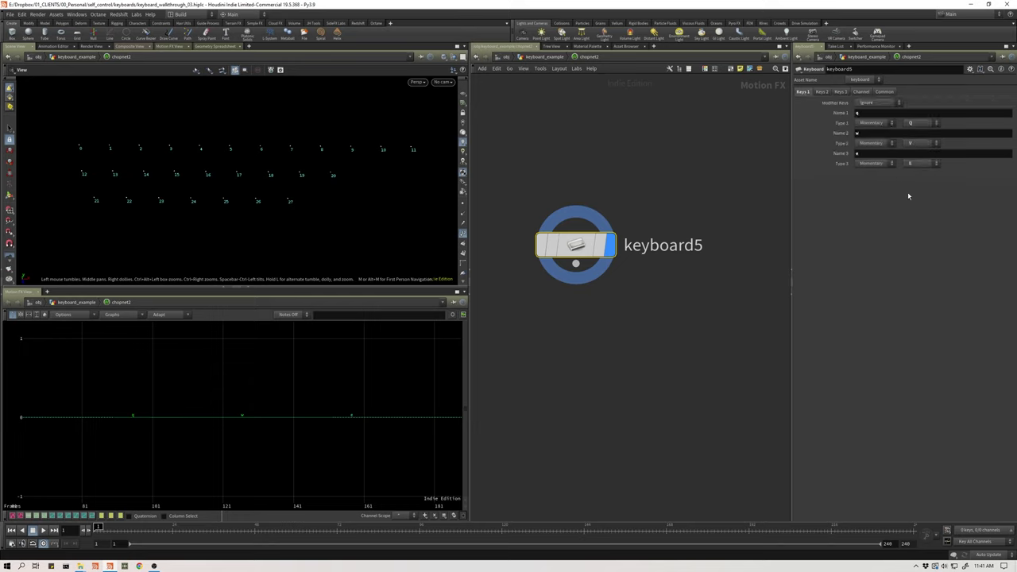
{"action": "middle_click_drag", "start_coordinate": [611, 315], "coordinate": [643, 303]}
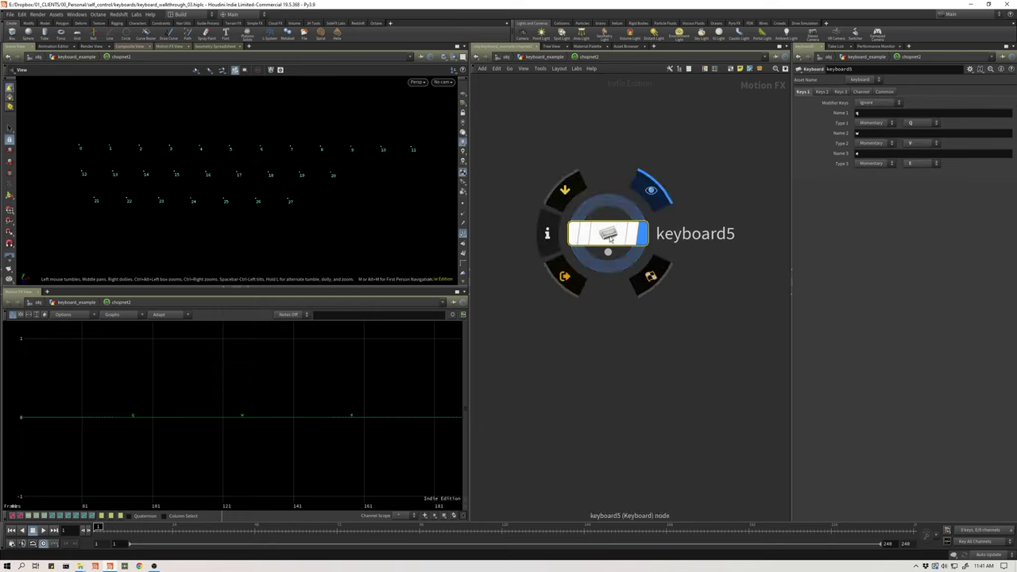
{"action": "left_click_drag", "start_coordinate": [600, 233], "coordinate": [598, 242]}
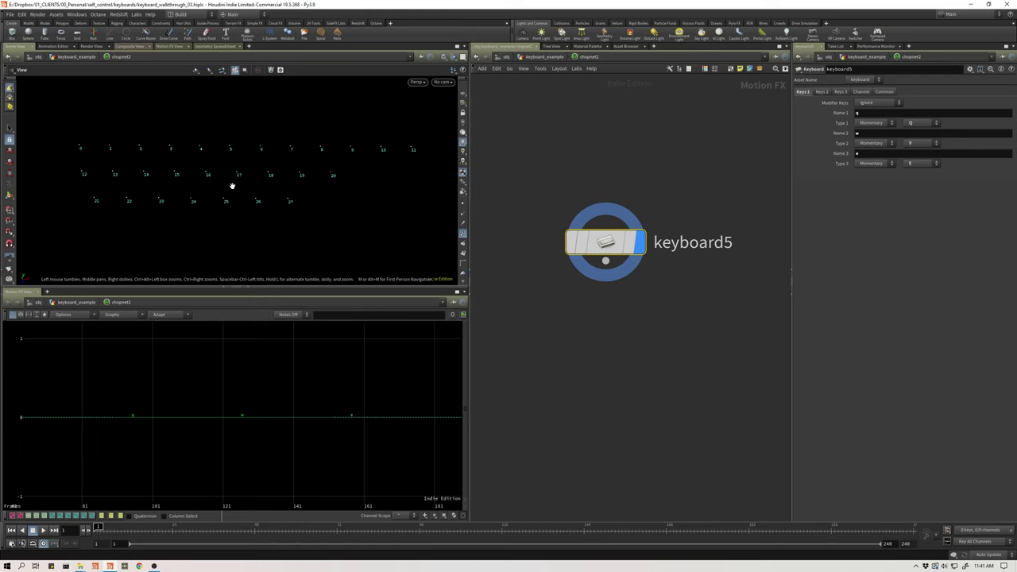
- Enable Intercept Mode and test the Q key's response in the Motion FX graph
{"action": "left_click", "coordinate": [10, 15]}
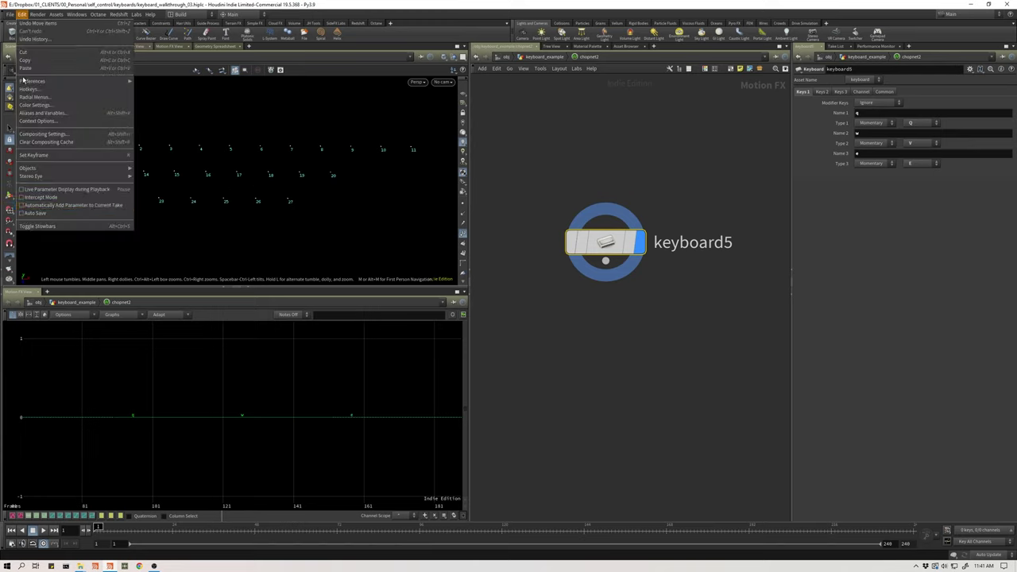
{"action": "left_click", "coordinate": [57, 198]}
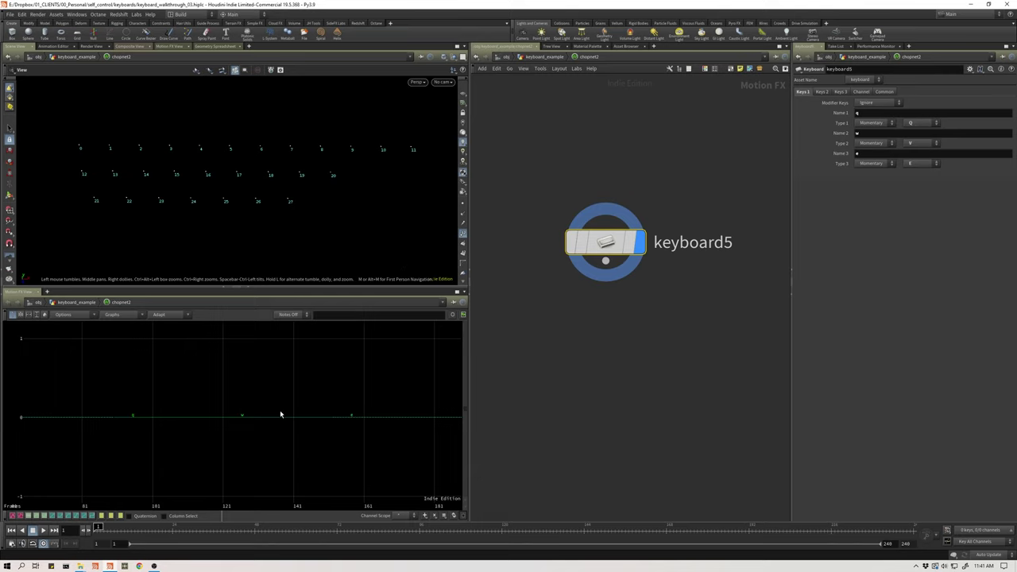
{"action": "middle_click_drag", "start_coordinate": [215, 386], "coordinate": [183, 418]}
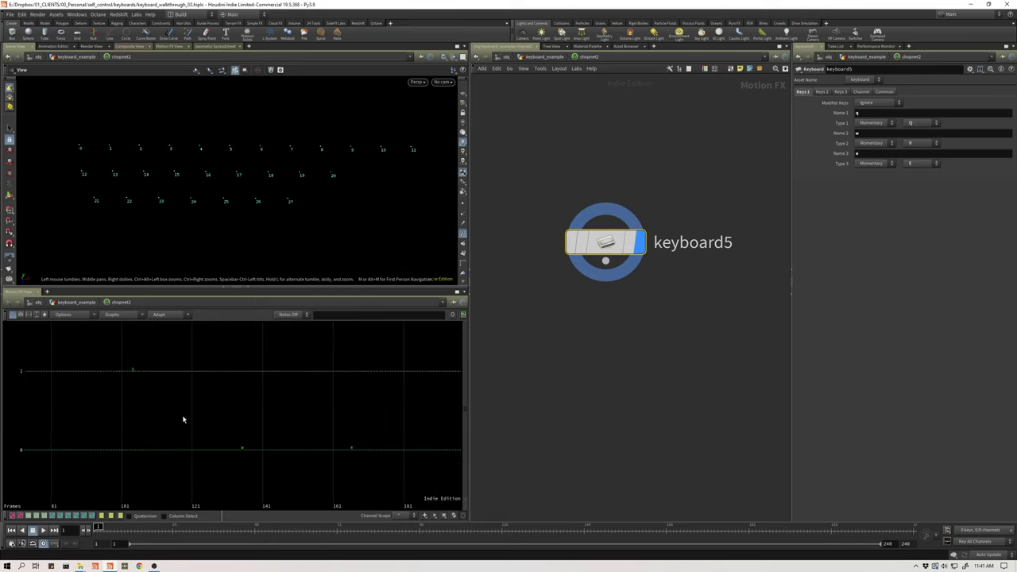
- Assign the w channel to the W key, and test the Q and W keys
{"action": "left_click", "coordinate": [915, 143]}
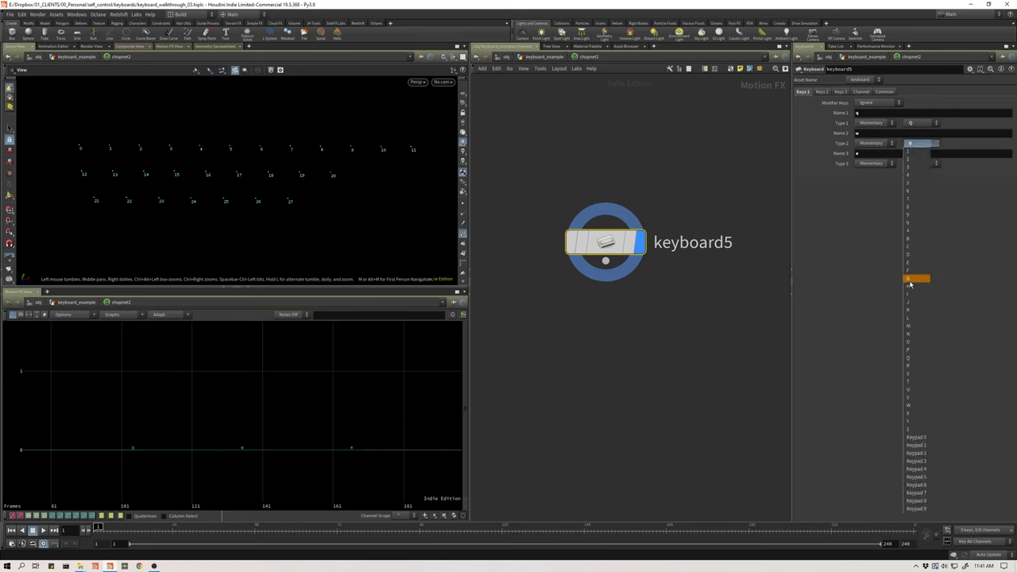
{"action": "left_click", "coordinate": [912, 406]}
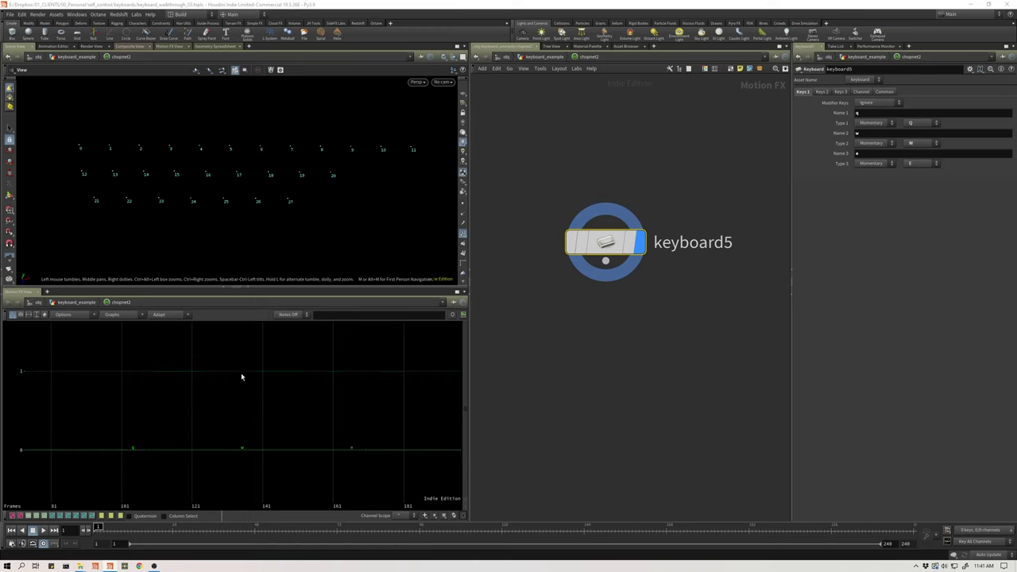
{"action": "key", "text": "q"}
{"action": "key", "text": "w"}
- Turn off Intercept Mode
{"action": "left_click_drag", "start_coordinate": [616, 247], "coordinate": [610, 234]}
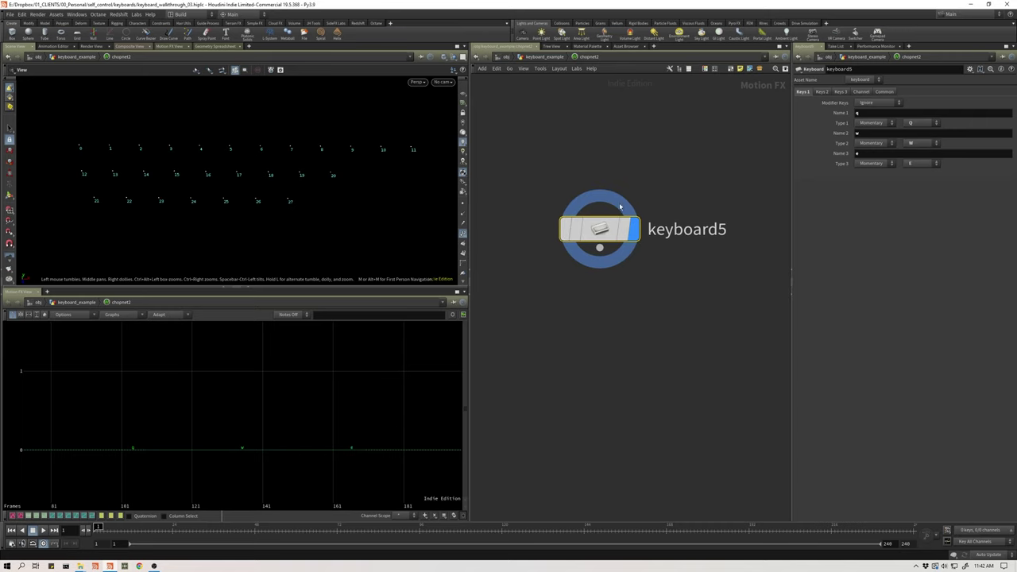
{"action": "left_click", "coordinate": [20, 15]}
{"action": "left_click", "coordinate": [40, 190]}
- Copy the four Keyboard nodes feeding the merge, delete keyboard5, and paste the copies in its place
{"action": "scroll", "coordinate": [534, 303], "scroll_direction": "down", "scroll_amount": 5}
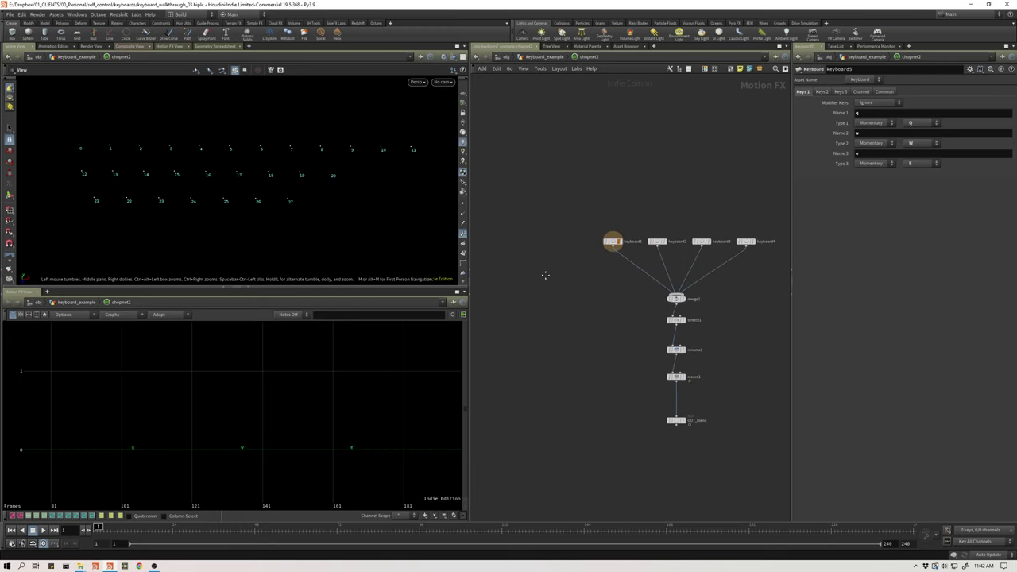
{"action": "left_click_drag", "start_coordinate": [541, 204], "coordinate": [756, 257]}
{"action": "key", "text": "ctrl+c"}
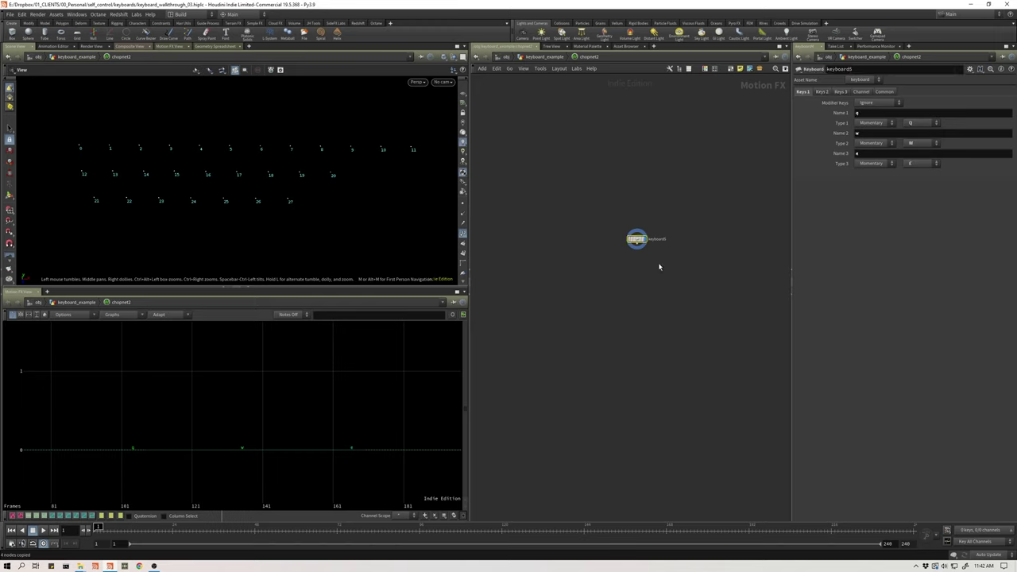
{"action": "key", "text": "Delete"}
{"action": "key", "text": "ctrl+c"}
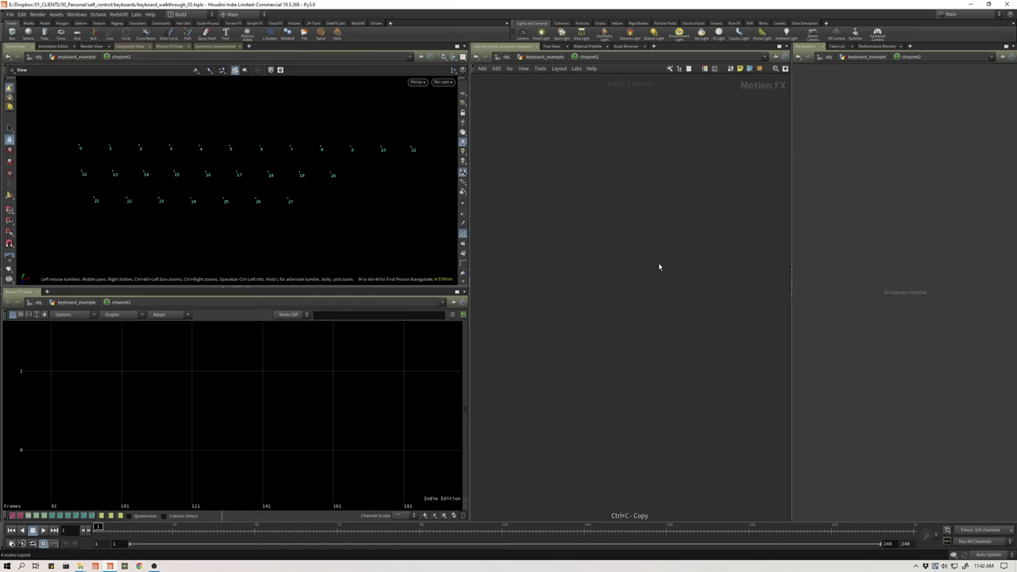
{"action": "key", "text": "ctrl+v"}
{"action": "scroll", "coordinate": [629, 274], "scroll_direction": "up", "scroll_amount": 2}
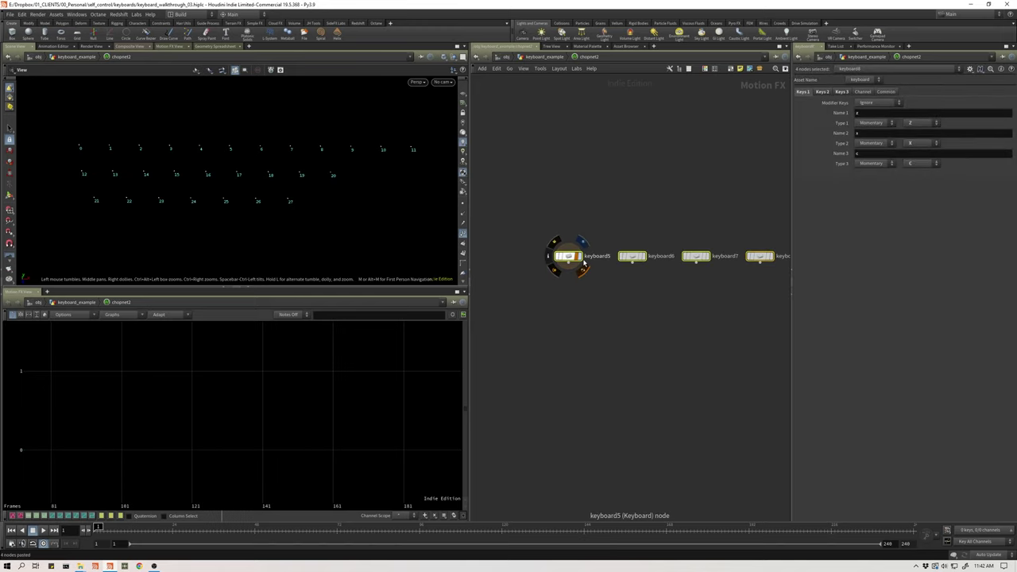
- Display only the first pasted Keyboard node's channels in the Motion FX graph
{"action": "left_click", "coordinate": [554, 276]}
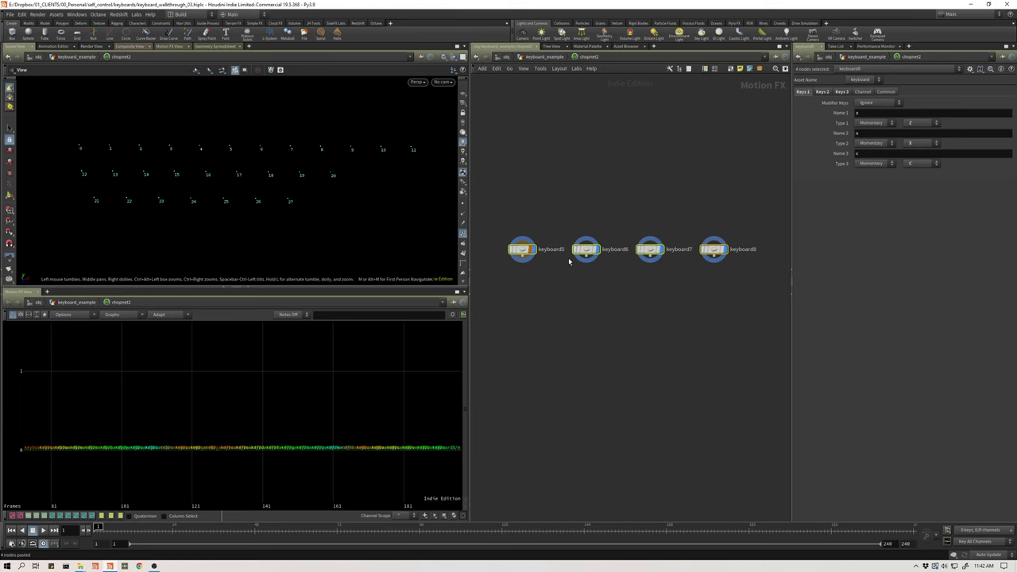
{"action": "left_click", "coordinate": [538, 261]}
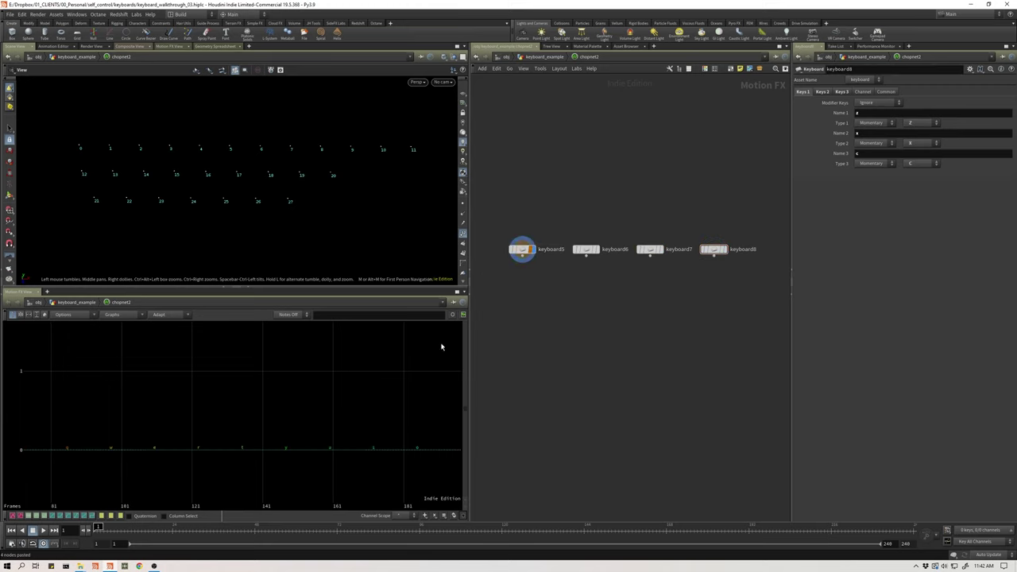
- Wire the four pasted Keyboard nodes into a new Merge node and display the merged channels in the graph
{"action": "left_click", "coordinate": [822, 91]}
{"action": "left_click", "coordinate": [842, 92]}
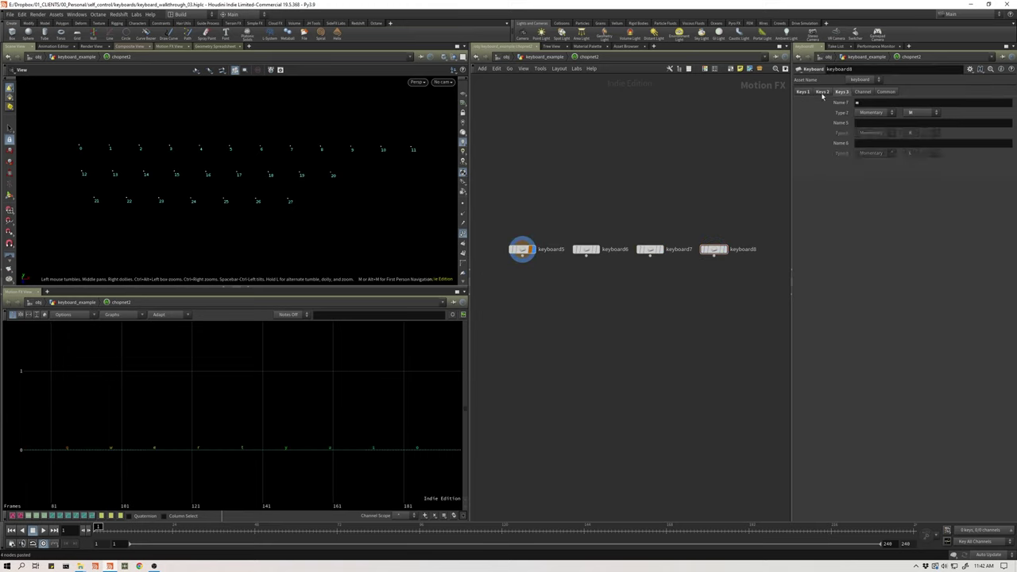
{"action": "left_click", "coordinate": [802, 91]}
{"action": "left_click_drag", "start_coordinate": [472, 196], "coordinate": [723, 281]}
{"action": "left_click_drag", "start_coordinate": [526, 262], "coordinate": [625, 360]}
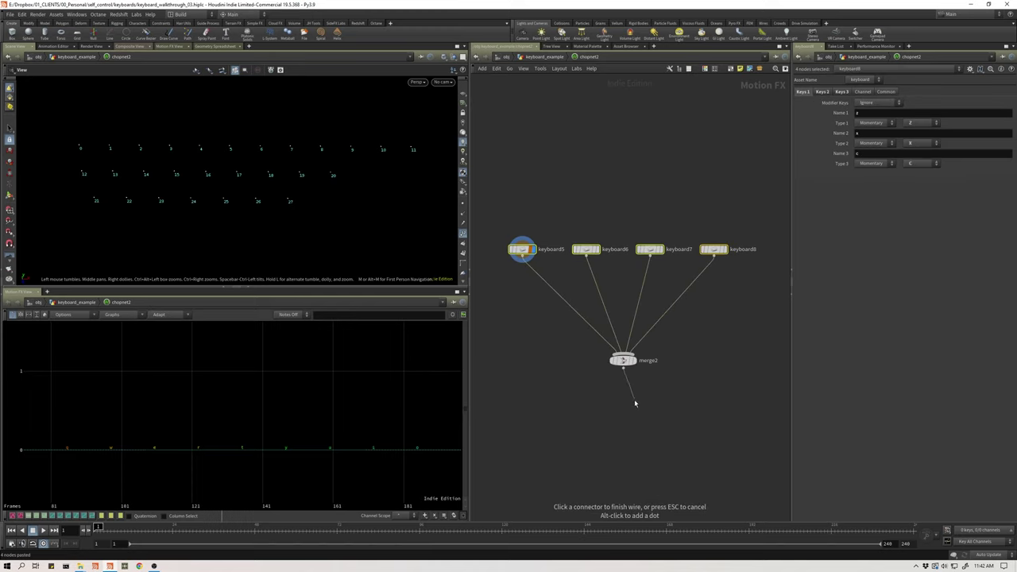
{"action": "left_click", "coordinate": [646, 390]}
{"action": "left_click", "coordinate": [533, 250]}
{"action": "left_click_drag", "start_coordinate": [543, 345], "coordinate": [677, 375]}
{"action": "mouse_move", "coordinate": [528, 254]}
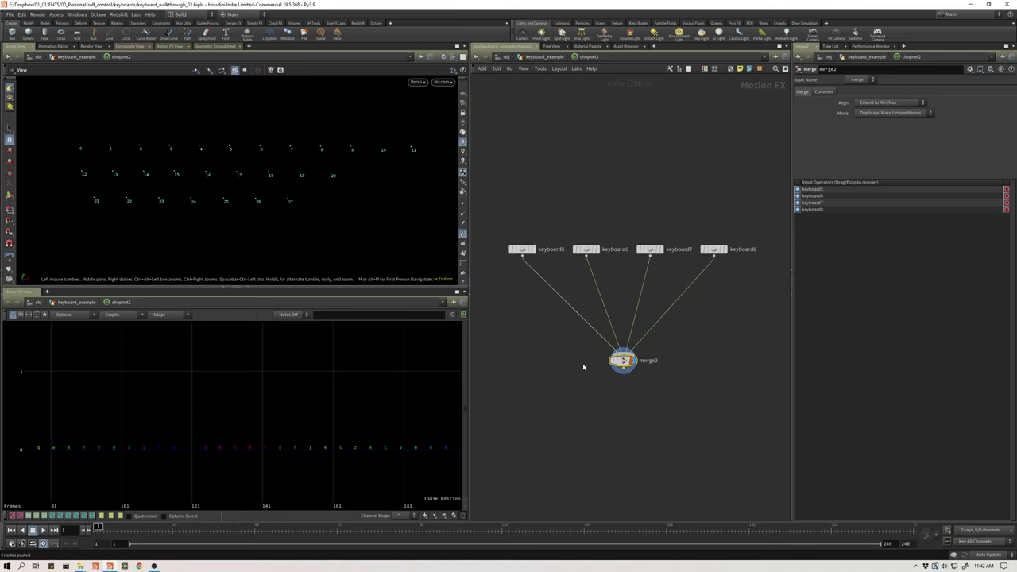
- Examine the Merge node's info for its channel count and the order of the channel names
{"action": "right_click", "coordinate": [39, 450]}
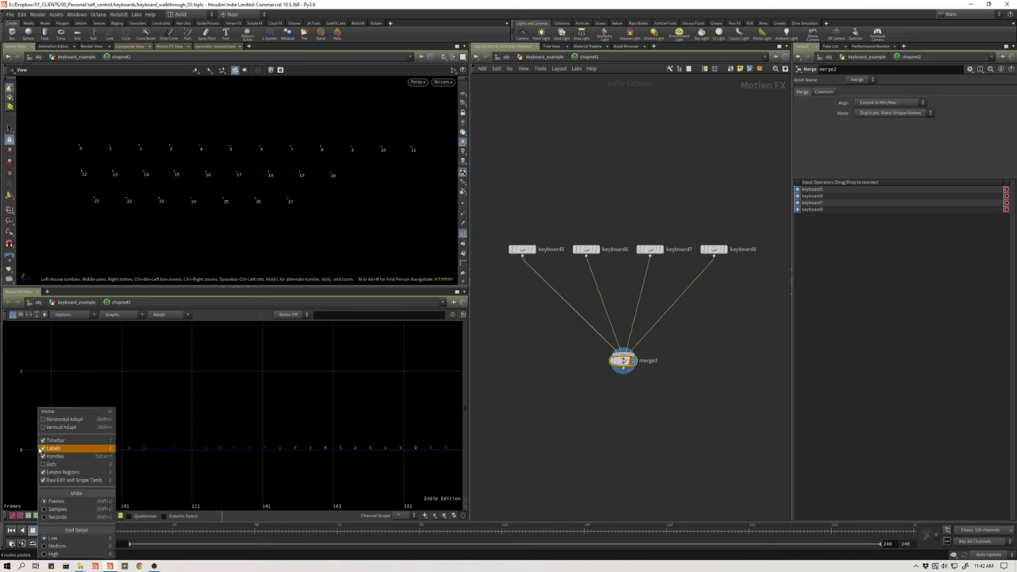
{"action": "left_click", "coordinate": [402, 413]}
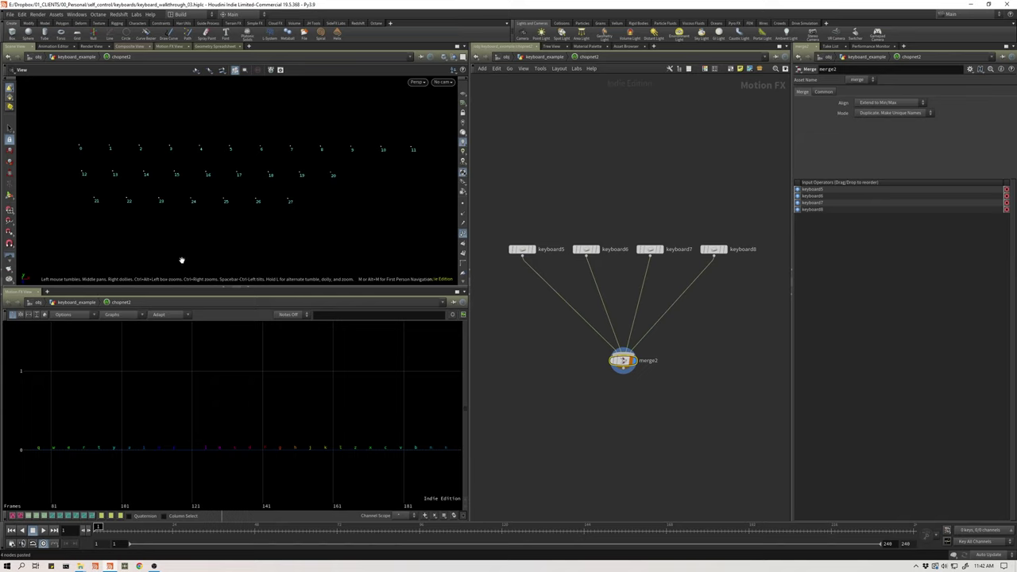
{"action": "middle_click", "coordinate": [624, 363]}
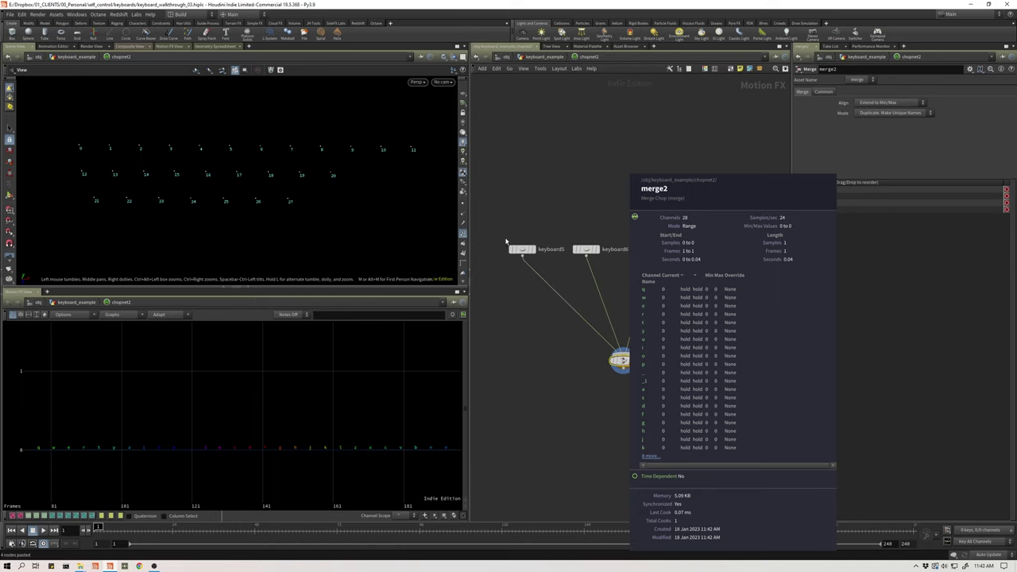
{"action": "scroll", "coordinate": [616, 363], "scroll_direction": "down", "scroll_amount": 2}
{"action": "middle_click_drag", "start_coordinate": [616, 380], "coordinate": [613, 318]}
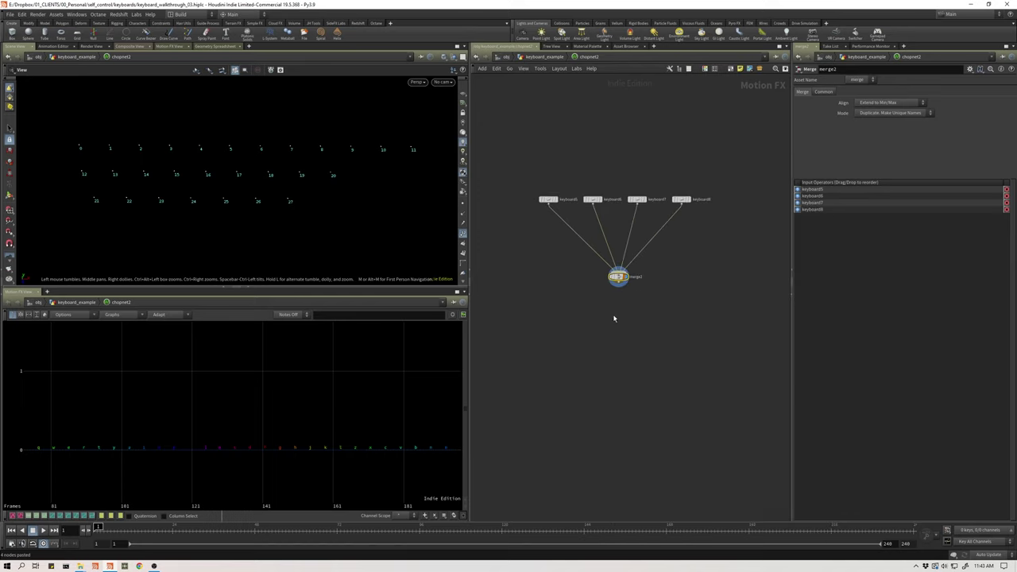
{"action": "scroll", "coordinate": [612, 318], "scroll_direction": "up", "scroll_amount": 1}
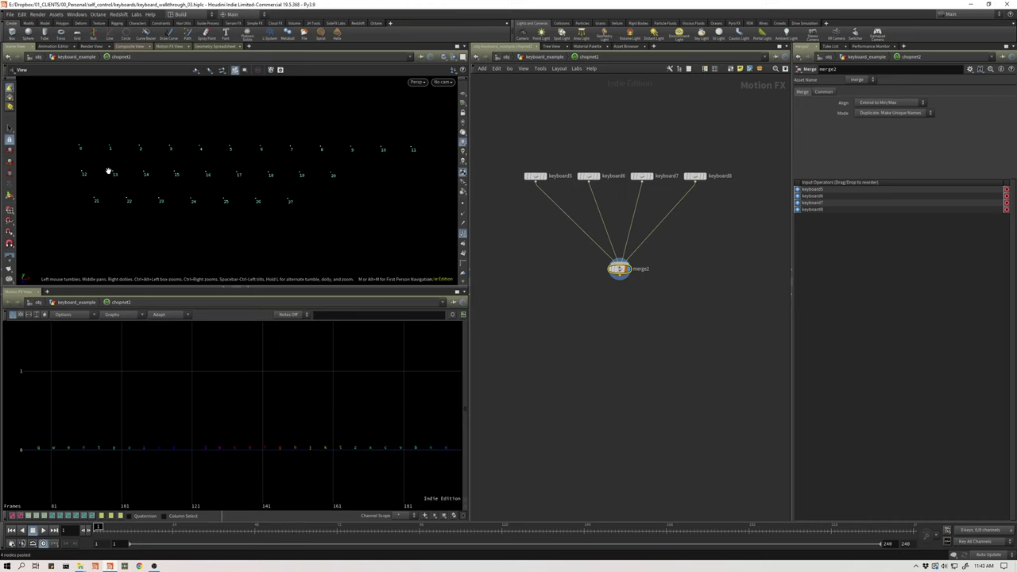
{"action": "middle_click_drag", "start_coordinate": [624, 325], "coordinate": [618, 323]}
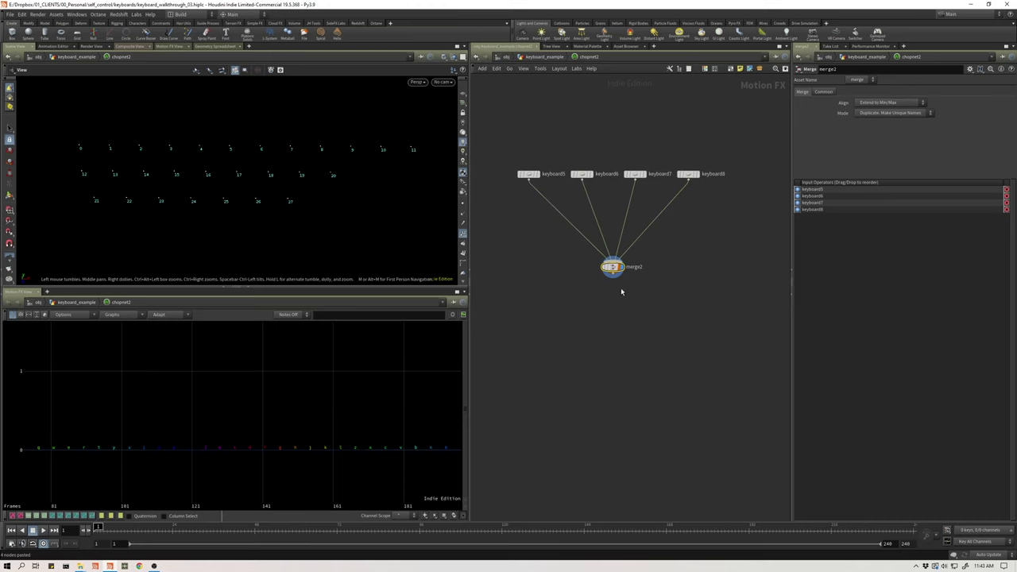
{"action": "middle_click", "coordinate": [611, 268]}
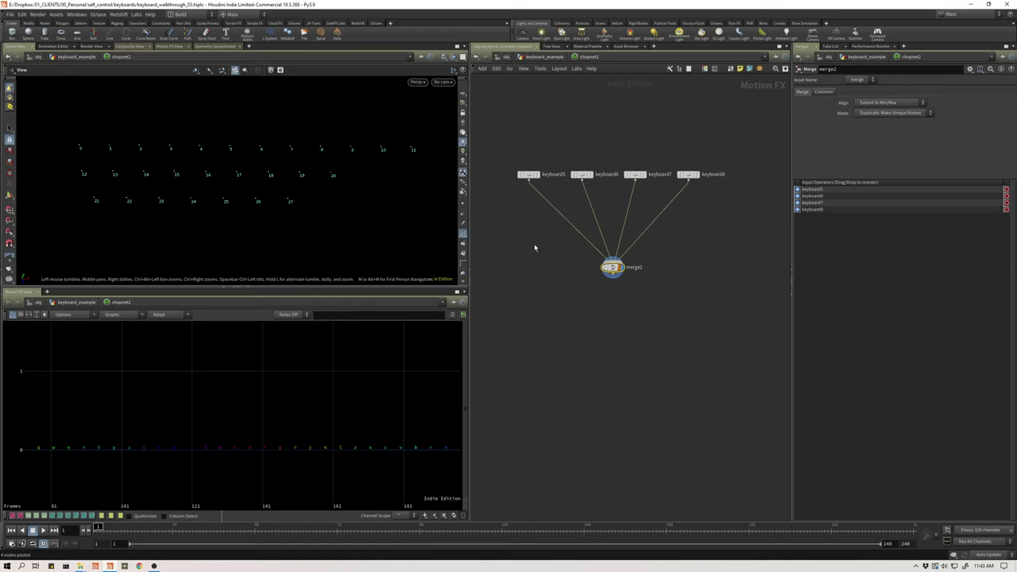
{"action": "left_click_drag", "start_coordinate": [611, 268], "coordinate": [609, 253]}
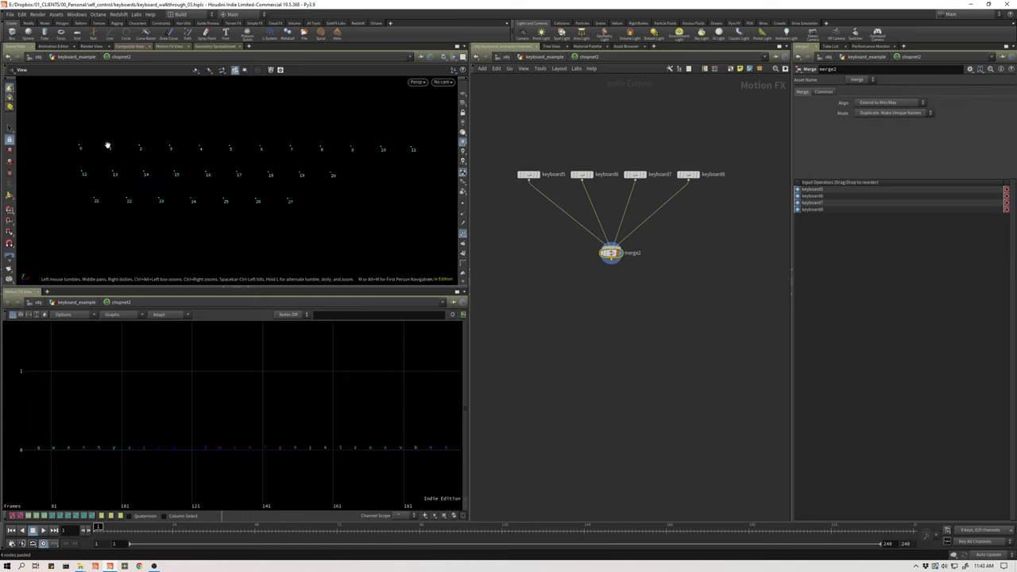
{"action": "middle_click_drag", "start_coordinate": [591, 310], "coordinate": [628, 312]}
{"action": "middle_click_drag", "start_coordinate": [510, 308], "coordinate": [573, 310]}
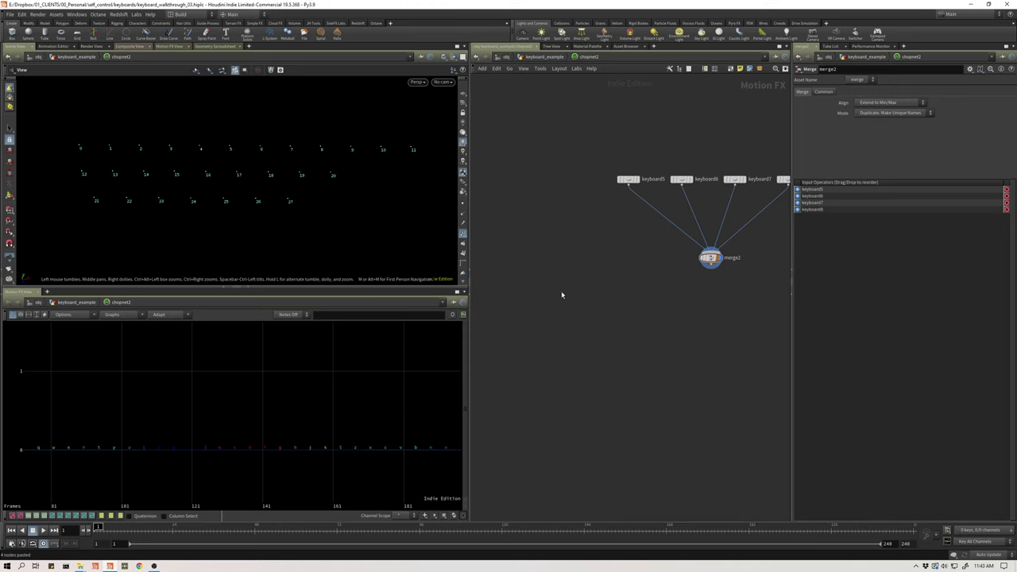
- Check the KEYS_BASE null in the parent geometry network, and return inside chopnet2
{"action": "key", "text": "u"}
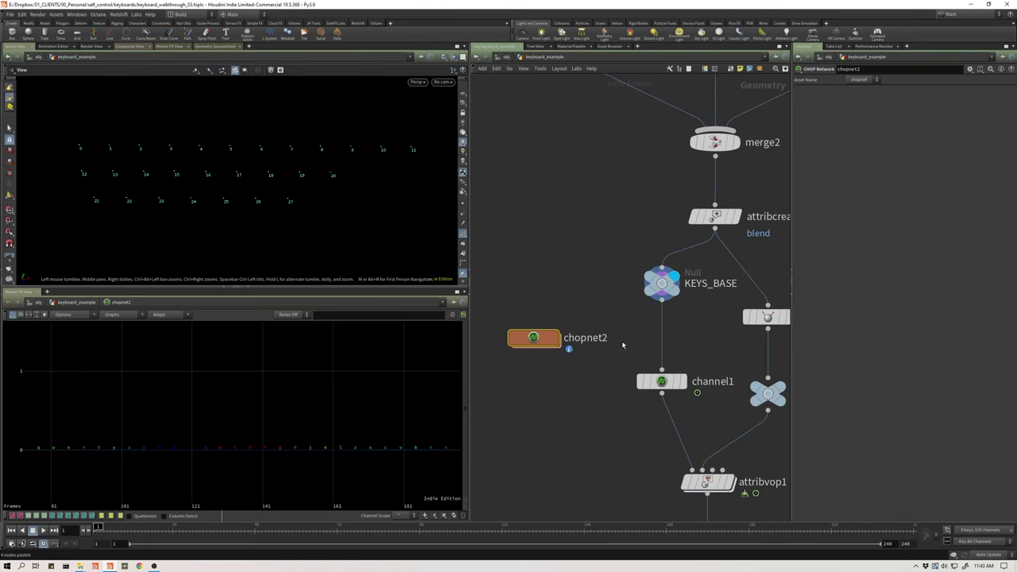
{"action": "left_click", "coordinate": [663, 283]}
{"action": "left_click_drag", "start_coordinate": [663, 285], "coordinate": [664, 291]}
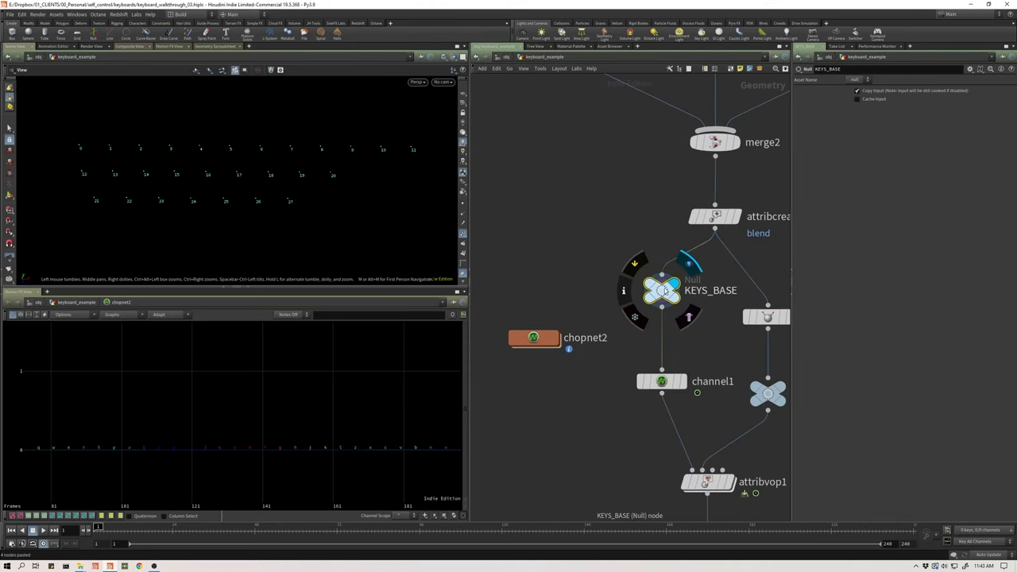
{"action": "double_click", "coordinate": [539, 339]}
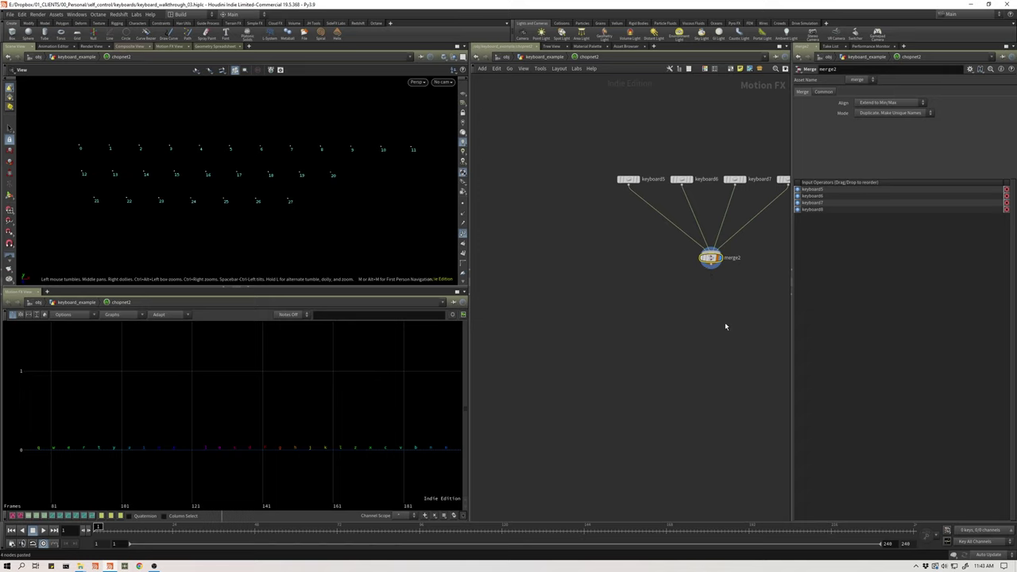
- Add a Rename node fed by the Merge node, and display its channels in place of the merge's
{"action": "middle_click_drag", "start_coordinate": [708, 368], "coordinate": [656, 343]}
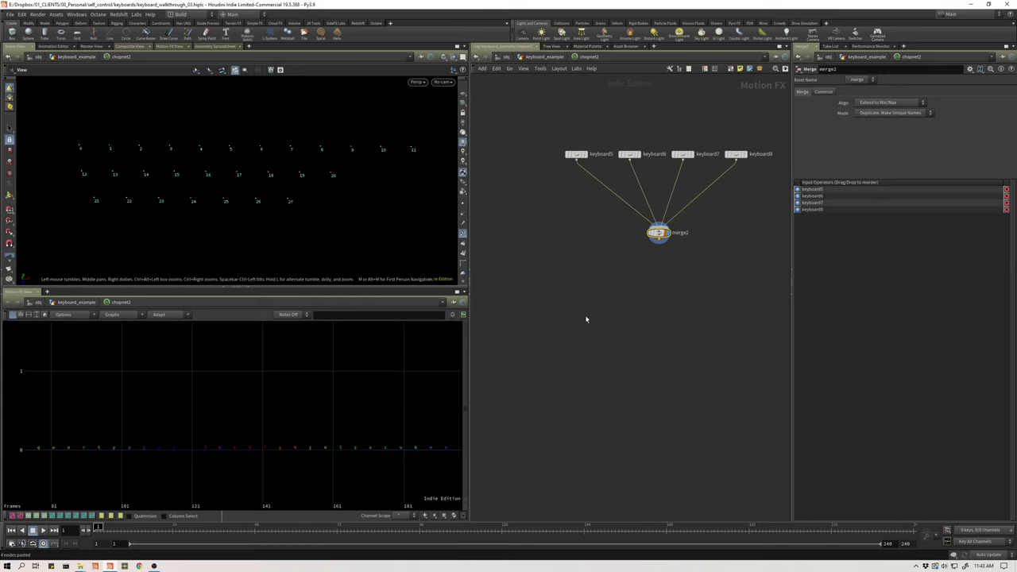
{"action": "middle_click_drag", "start_coordinate": [598, 316], "coordinate": [573, 310]}
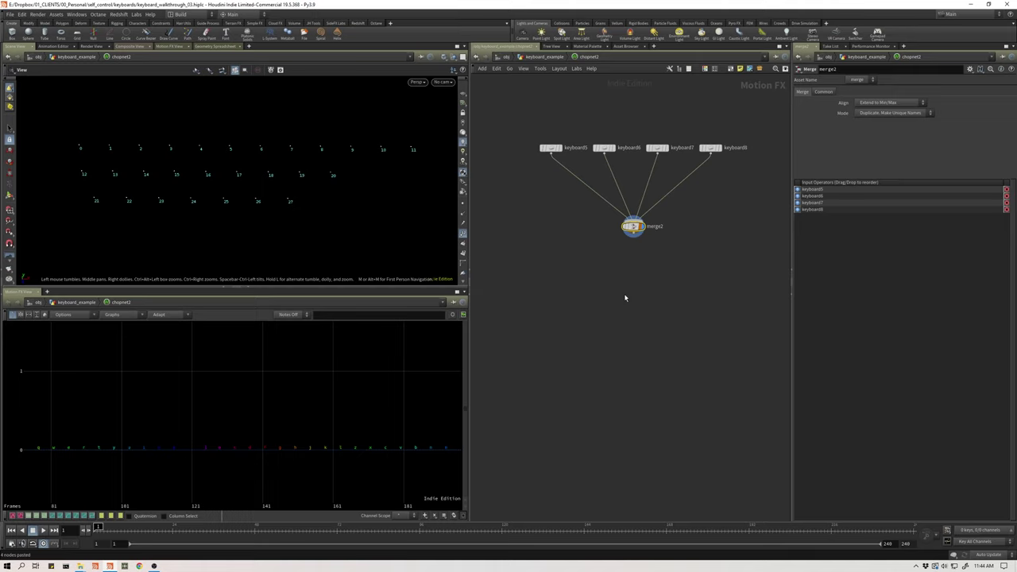
{"action": "key", "text": "Tab"}
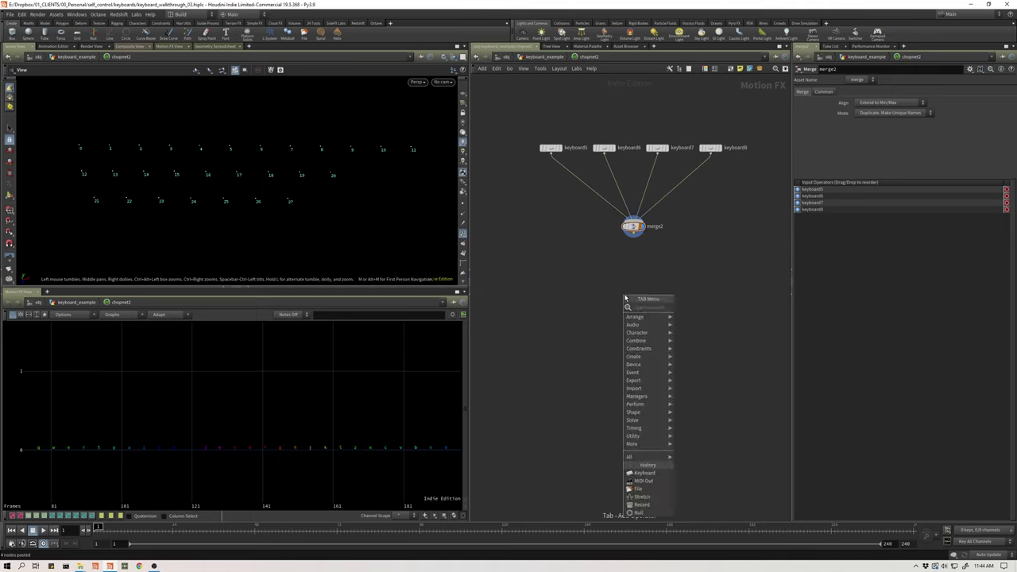
{"action": "type", "text": "rename"}
{"action": "key", "text": "Return"}
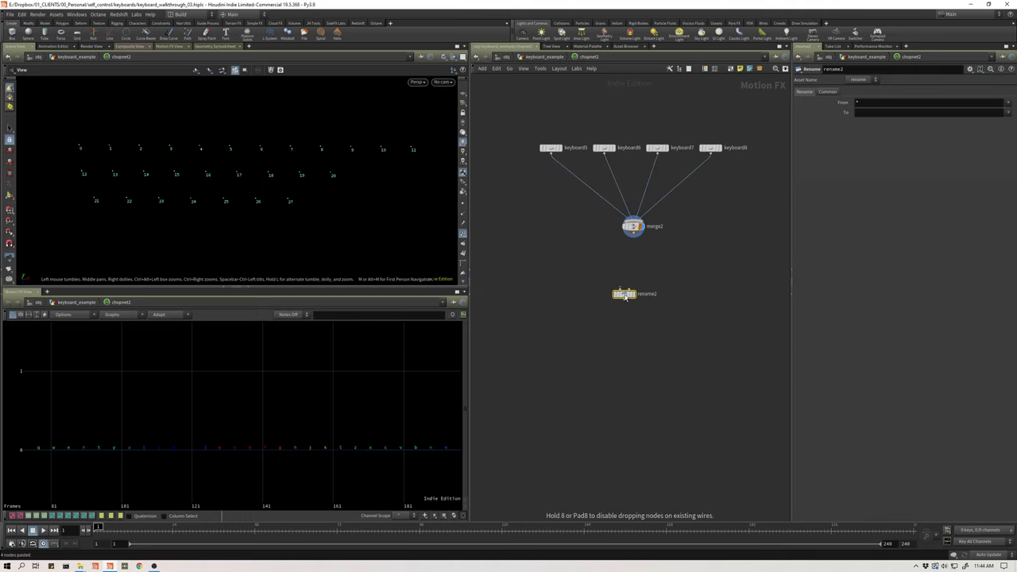
{"action": "left_click", "coordinate": [636, 279]}
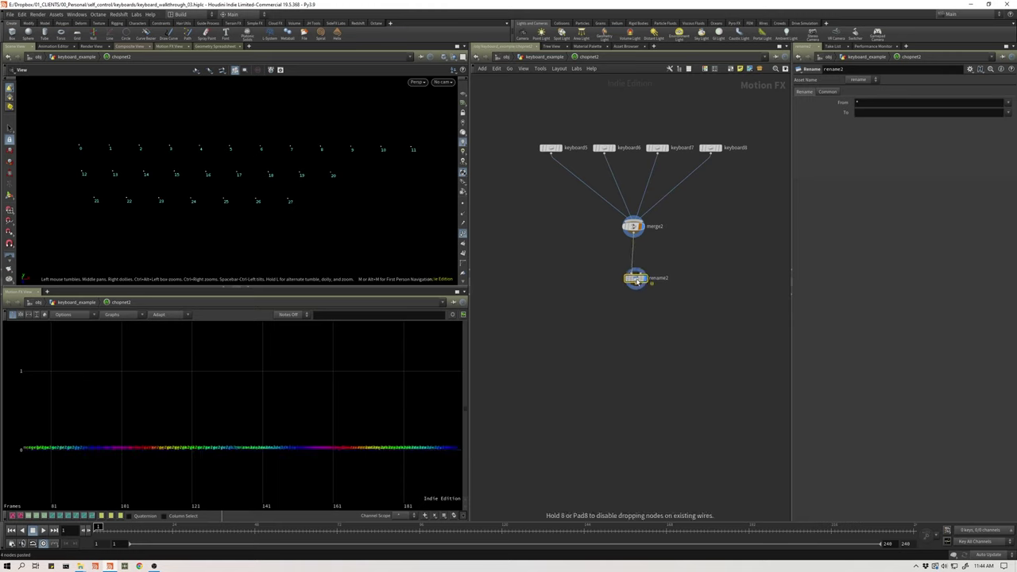
{"action": "left_click_drag", "start_coordinate": [636, 281], "coordinate": [633, 282]}
{"action": "left_click", "coordinate": [641, 280]}
{"action": "left_click", "coordinate": [641, 226]}
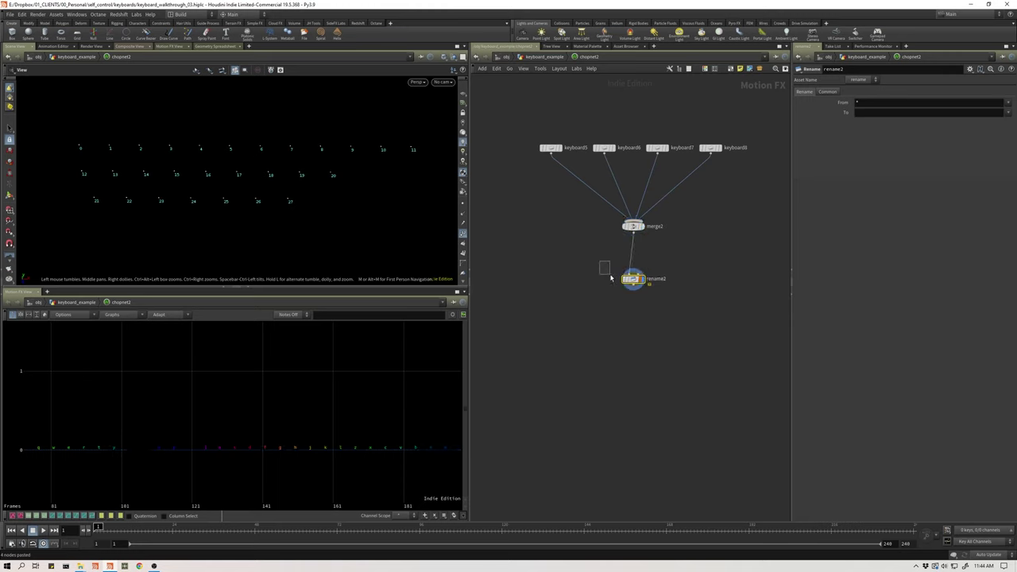
- Set the Rename node's target pattern to blend* for all channels, and inspect the renamed channel list
{"action": "left_click", "coordinate": [890, 104]}
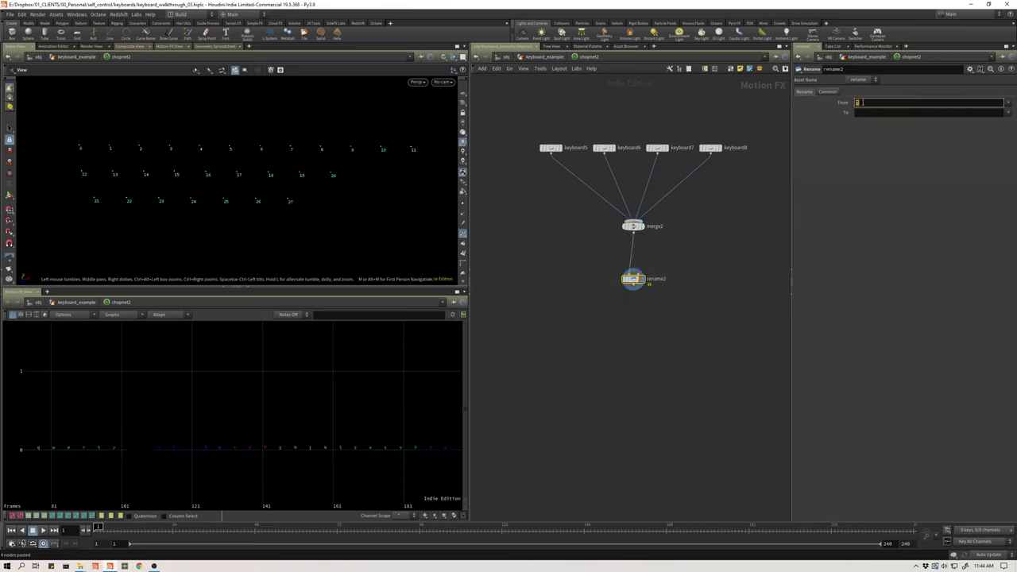
{"action": "left_click", "coordinate": [865, 154]}
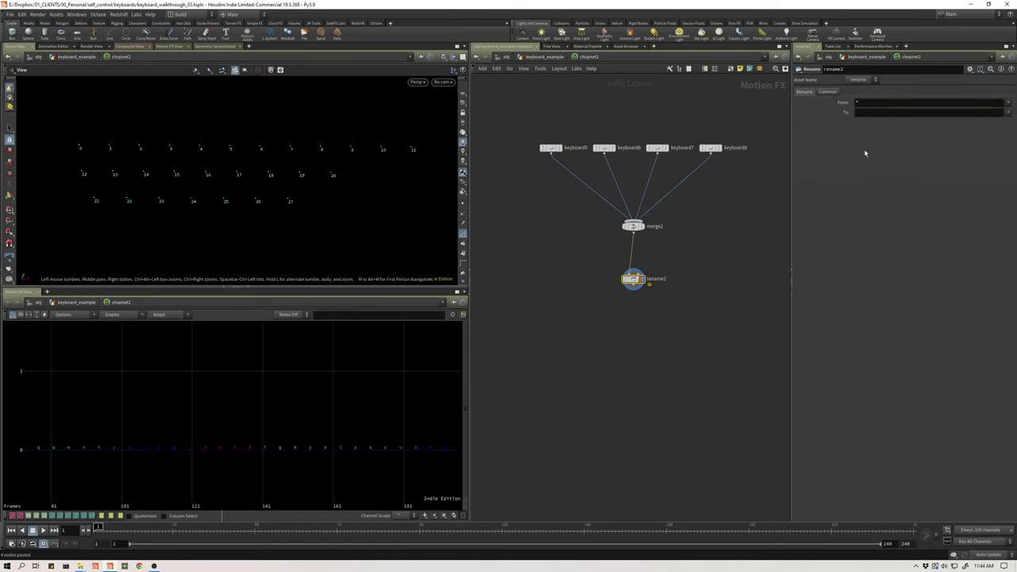
{"action": "left_click", "coordinate": [884, 113]}
{"action": "type", "text": "blend*"}
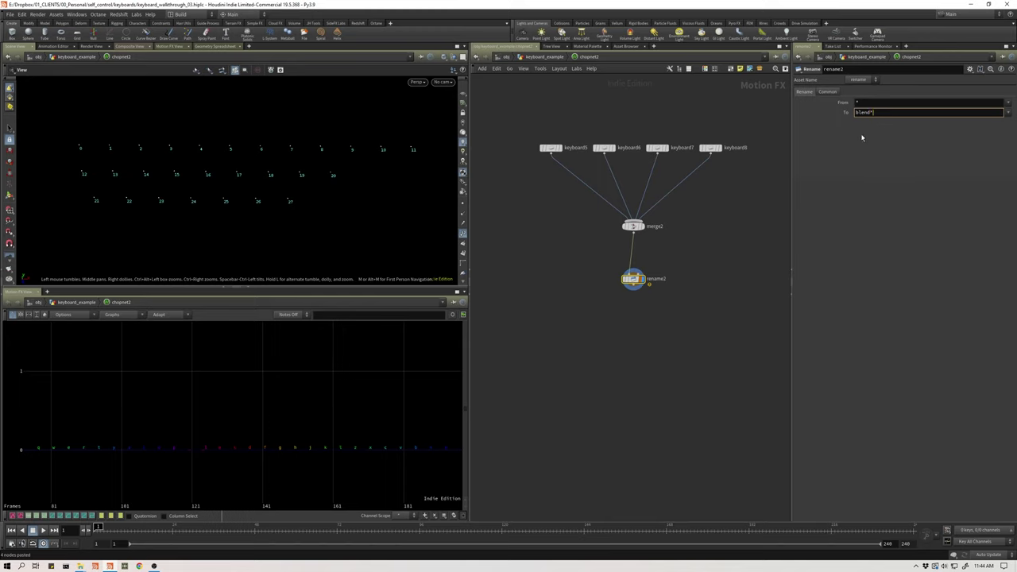
{"action": "left_click", "coordinate": [880, 214]}
{"action": "scroll", "coordinate": [647, 360], "scroll_direction": "down", "scroll_amount": 2}
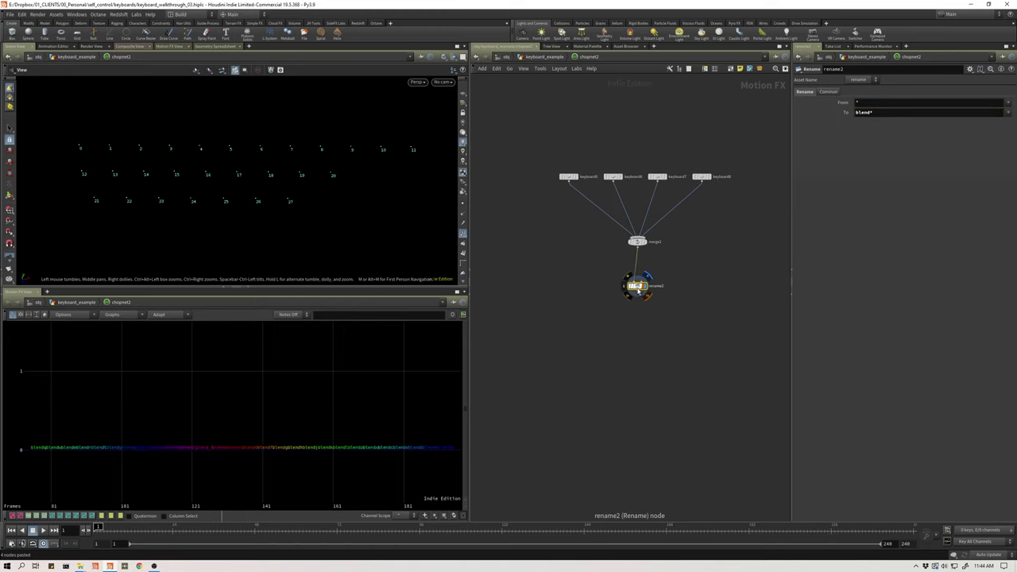
{"action": "middle_click", "coordinate": [636, 284]}
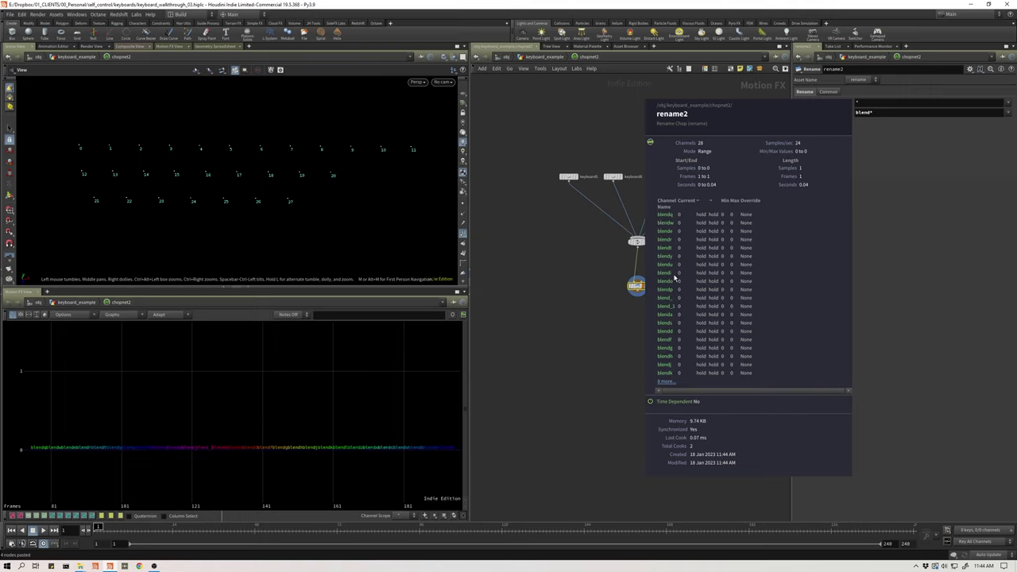
- Change the Rename node's target pattern to blend[0-27], and inspect the numbered channel names in its info
{"action": "left_click", "coordinate": [880, 113]}
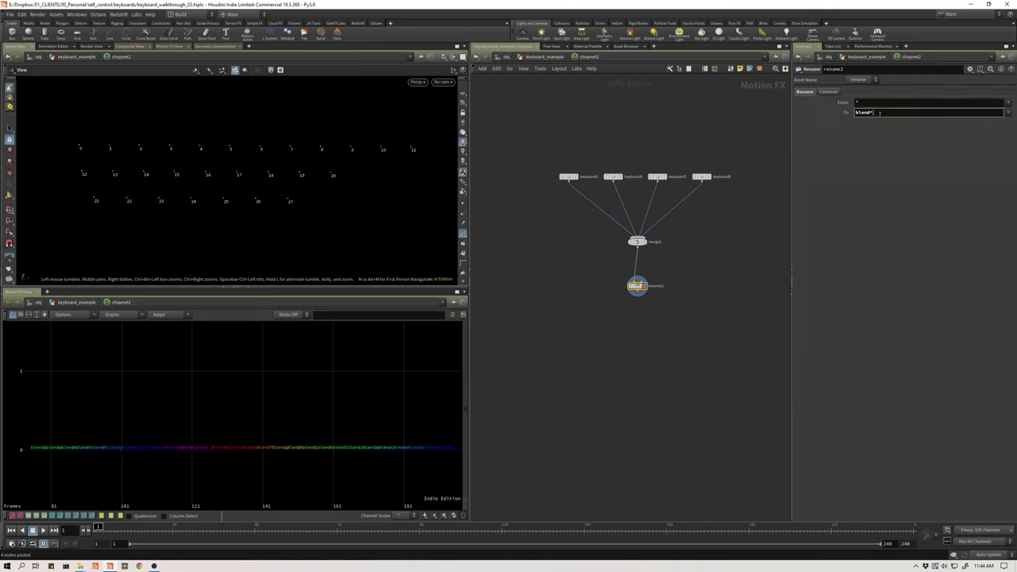
{"action": "type", "text": "[]"}
{"action": "type", "text": "0-27"}
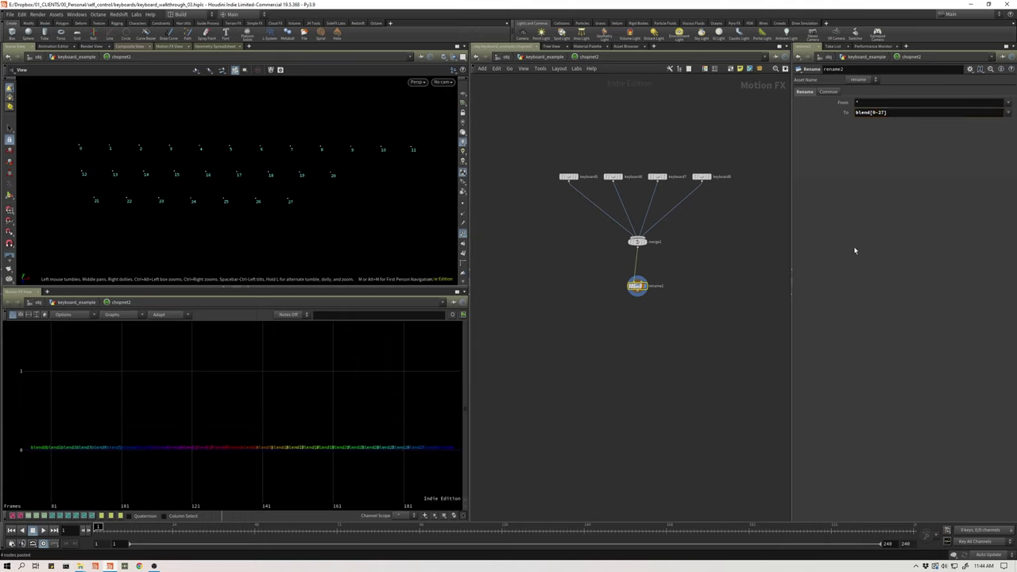
{"action": "middle_click", "coordinate": [638, 286]}
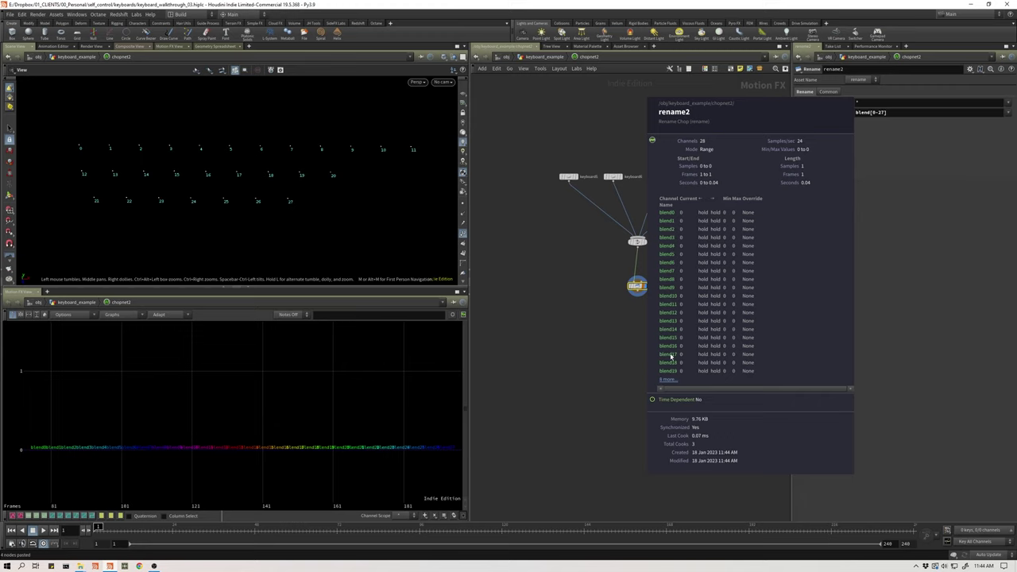
{"action": "left_click", "coordinate": [561, 167]}
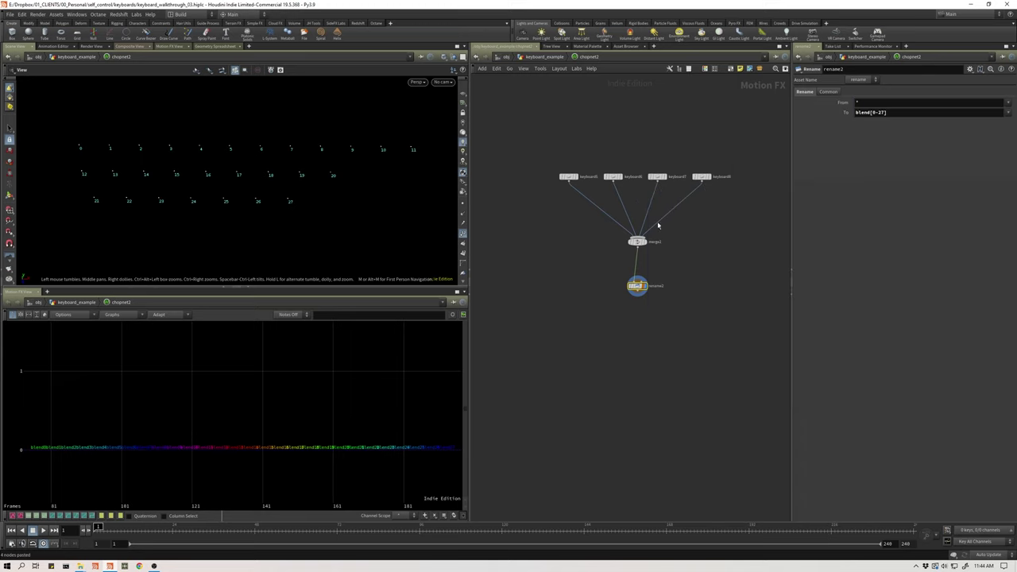
{"action": "left_click", "coordinate": [639, 291]}
{"action": "middle_click", "coordinate": [637, 287]}
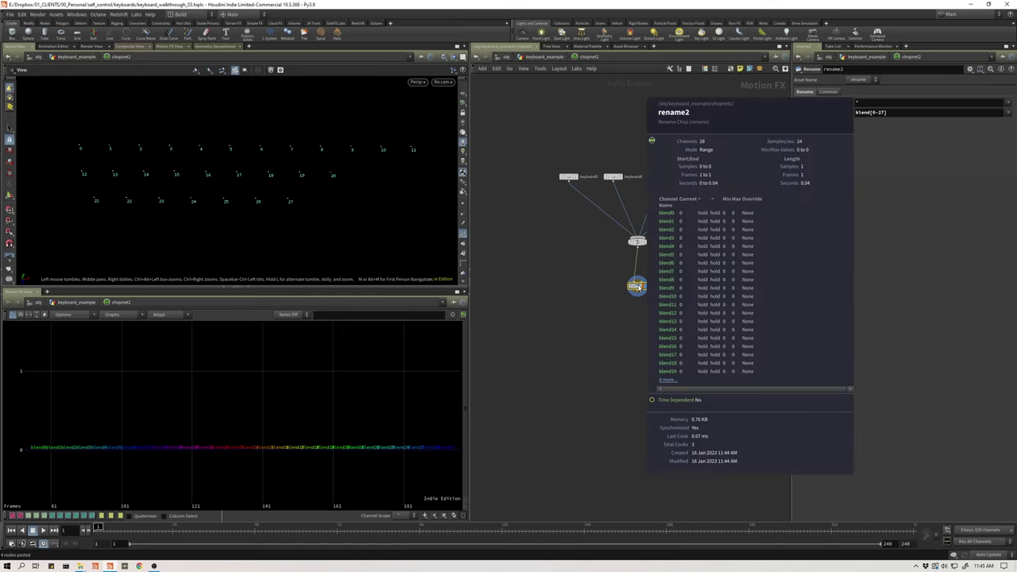
- Add a Null node below the Rename node and connect the Rename output to it
{"action": "scroll", "coordinate": [632, 362], "scroll_direction": "down", "scroll_amount": 1}
{"action": "scroll", "coordinate": [632, 358], "scroll_direction": "down", "scroll_amount": 1}
{"action": "middle_click_drag", "start_coordinate": [632, 358], "coordinate": [607, 325]}
{"action": "scroll", "coordinate": [585, 326], "scroll_direction": "up", "scroll_amount": 1}
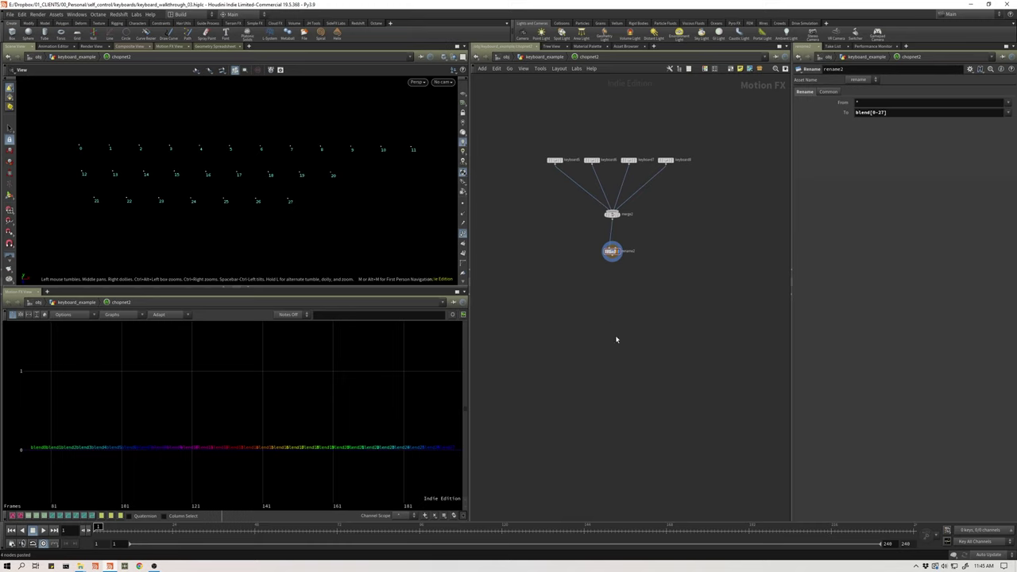
{"action": "key", "text": "Tab"}
{"action": "type", "text": "nu"}
{"action": "key", "text": "Return"}
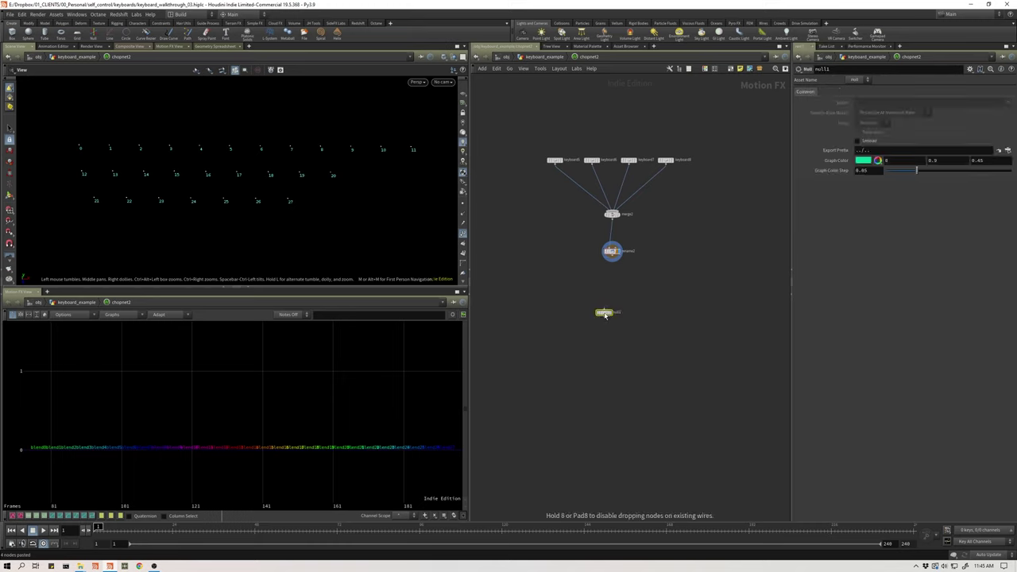
{"action": "left_click", "coordinate": [604, 314]}
{"action": "left_click", "coordinate": [604, 308]}
{"action": "left_click", "coordinate": [612, 258]}
- Name the Null node OUT and display its channels instead of the Rename node's
{"action": "double_click", "coordinate": [619, 312]}
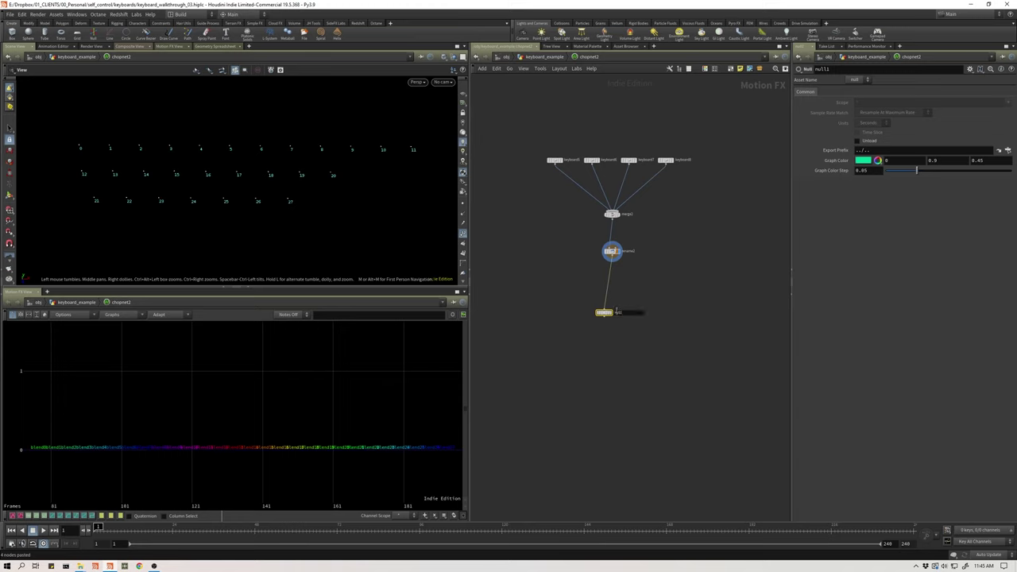
{"action": "type", "text": "OUT"}
{"action": "key", "text": "Return"}
{"action": "left_click", "coordinate": [611, 314]}
{"action": "left_click", "coordinate": [618, 252]}
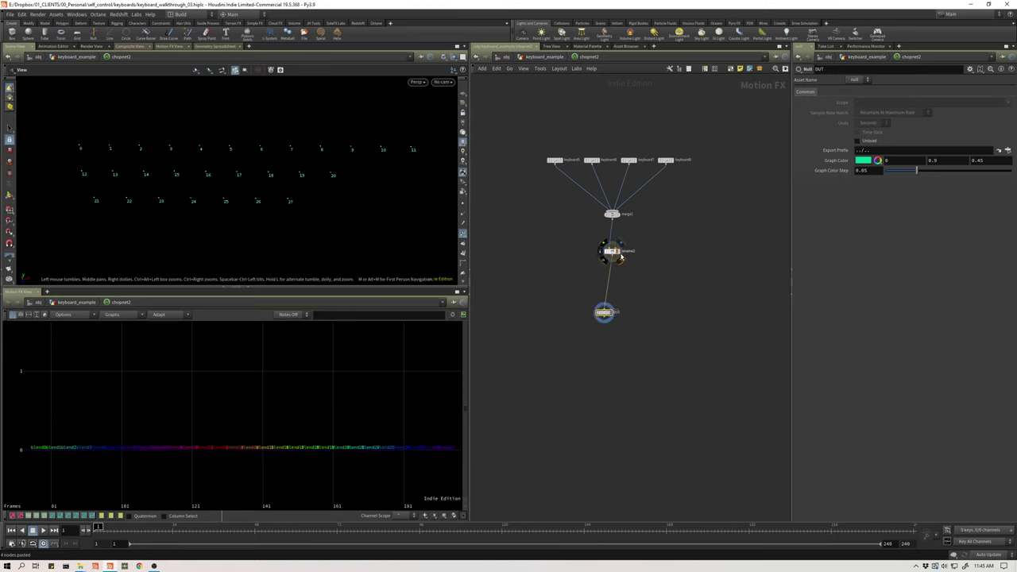
- Align the OUT node straight below the Rename node and return to the keyboard_example geometry network
{"action": "left_click", "coordinate": [607, 313]}
{"action": "left_click_drag", "start_coordinate": [604, 315], "coordinate": [612, 316]}
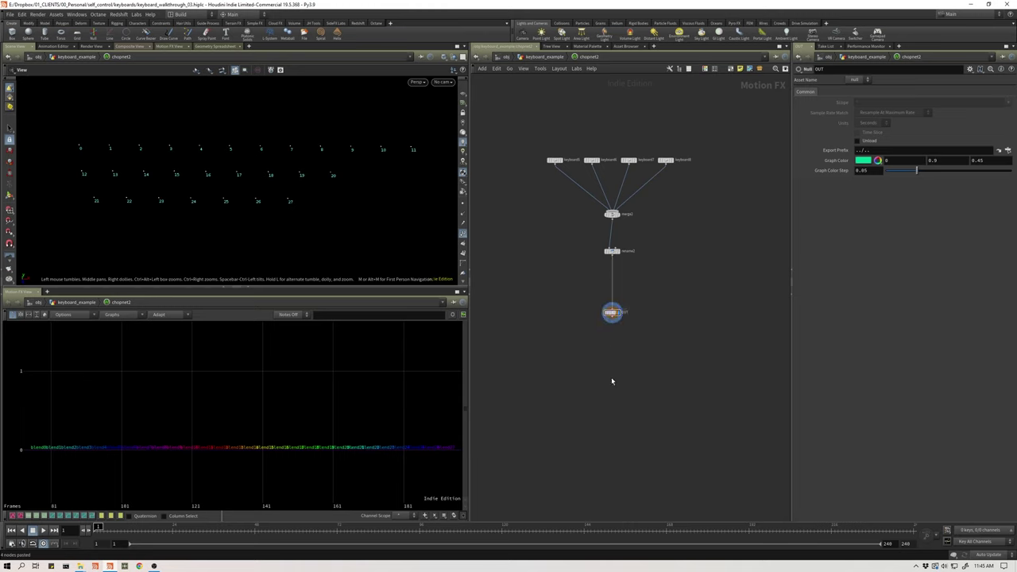
{"action": "key", "text": "u"}
{"action": "scroll", "coordinate": [554, 370], "scroll_direction": "down", "scroll_amount": 3}
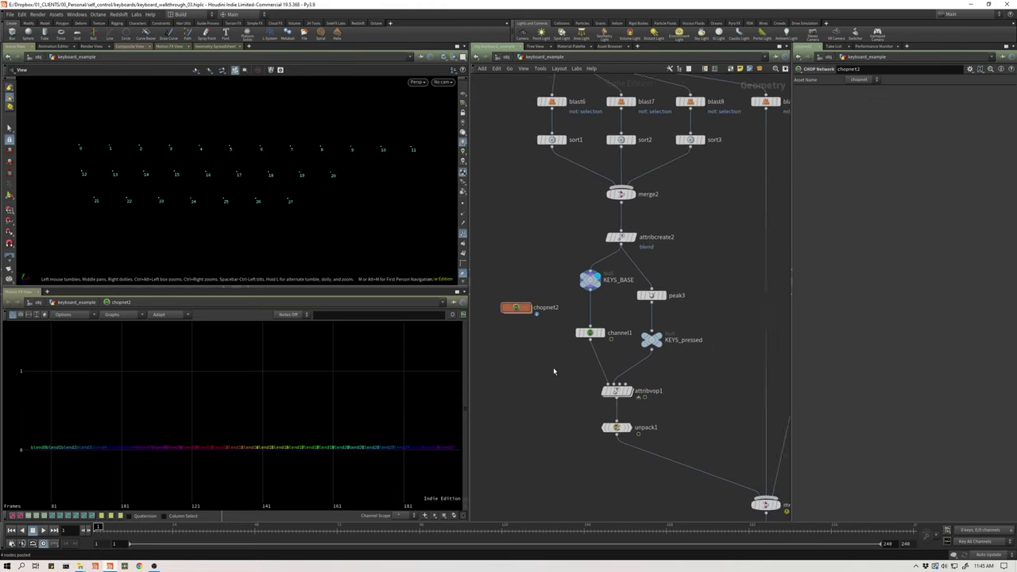
- Review the existing channel1 node's settings and move the chopnet2 node up level with KEYS_BASE
{"action": "middle_click_drag", "start_coordinate": [554, 371], "coordinate": [549, 345]}
{"action": "scroll", "coordinate": [595, 351], "scroll_direction": "down", "scroll_amount": 3}
{"action": "left_click", "coordinate": [569, 309]}
{"action": "scroll", "coordinate": [585, 326], "scroll_direction": "up", "scroll_amount": 4}
{"action": "middle_click_drag", "start_coordinate": [537, 299], "coordinate": [597, 307]}
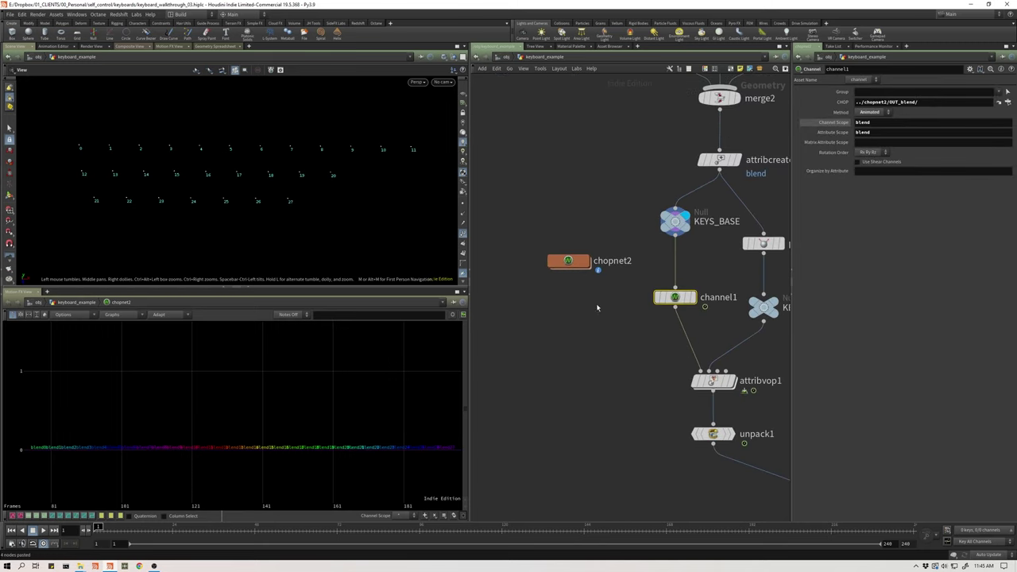
{"action": "left_click_drag", "start_coordinate": [568, 262], "coordinate": [551, 222]}
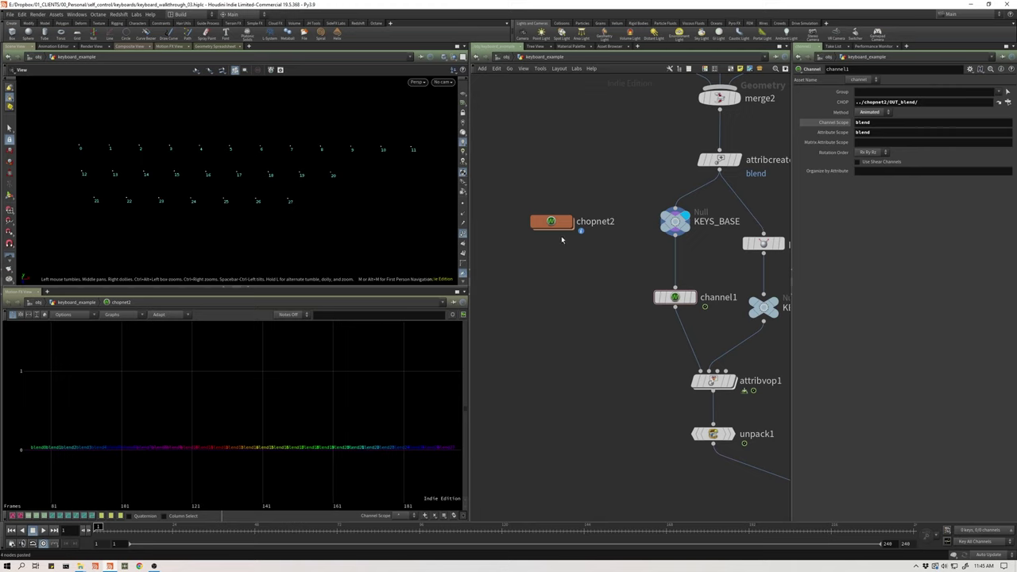
{"action": "left_click", "coordinate": [559, 225]}
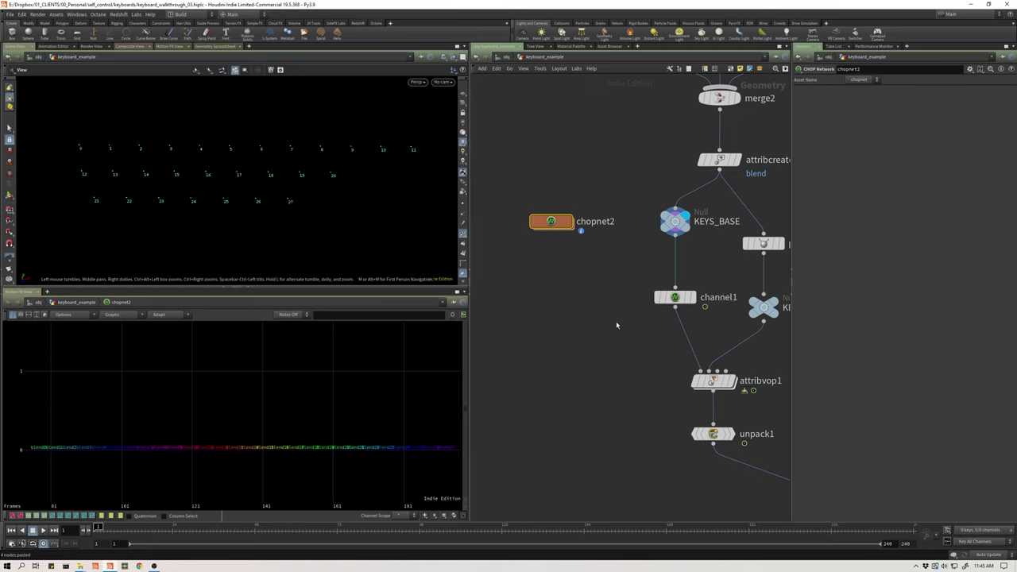
- Add a Channel node beside channel1, connect it to the KEYS_BASE output and make it the displayed node
{"action": "key", "text": "Tab"}
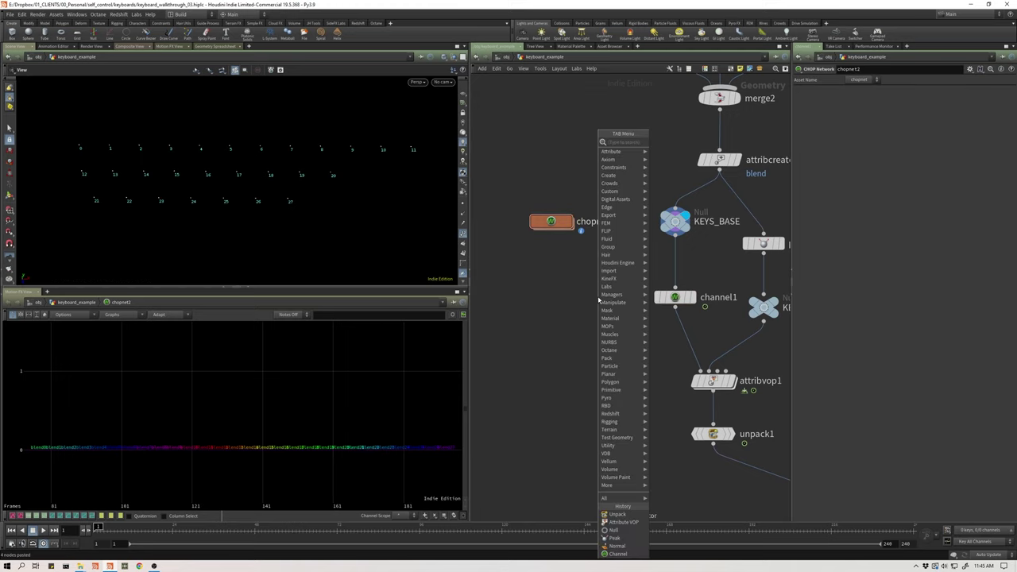
{"action": "type", "text": "cu"}
{"action": "key", "text": "BackSpace"}
{"action": "key", "text": "BackSpace"}
{"action": "type", "text": "chan"}
{"action": "key", "text": "Return"}
{"action": "left_click", "coordinate": [599, 298]}
{"action": "left_click_drag", "start_coordinate": [605, 299], "coordinate": [675, 237]}
{"action": "left_click", "coordinate": [593, 304]}
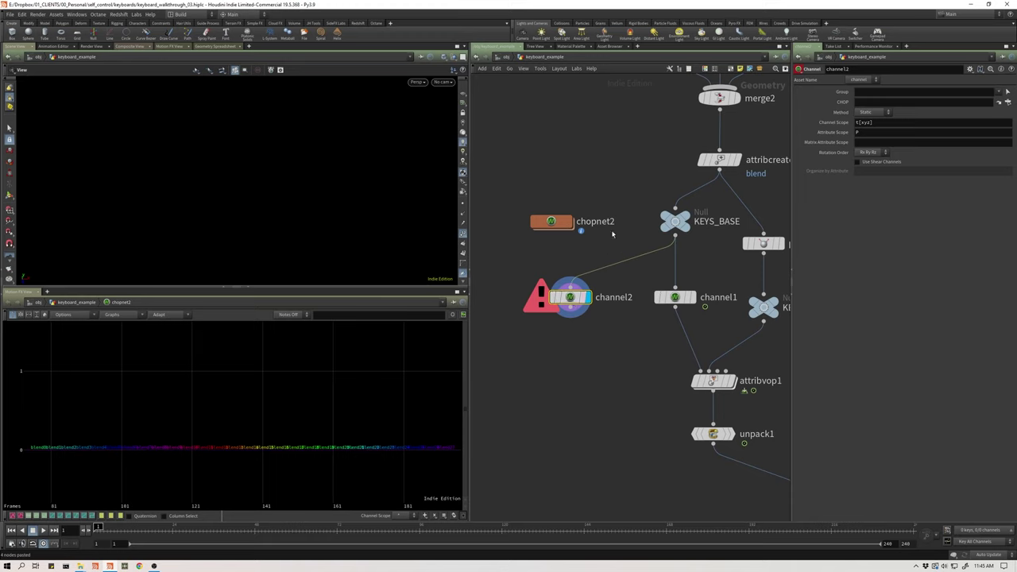
- Set channel2's CHOP path to ../chopnet2/OUT/
{"action": "left_click_drag", "start_coordinate": [562, 223], "coordinate": [888, 112]}
{"action": "left_click", "coordinate": [904, 103]}
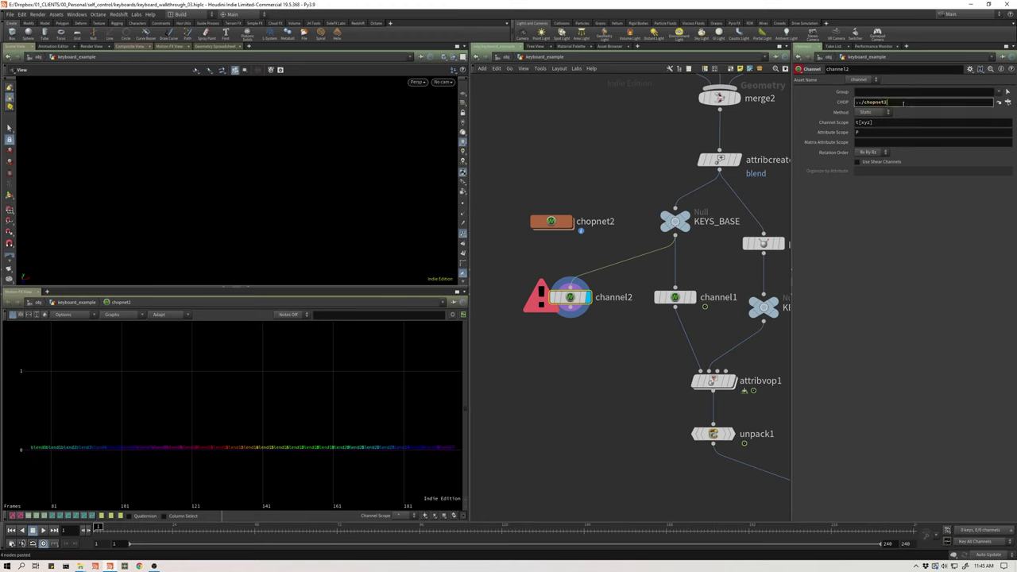
{"action": "type", "text": "/"}
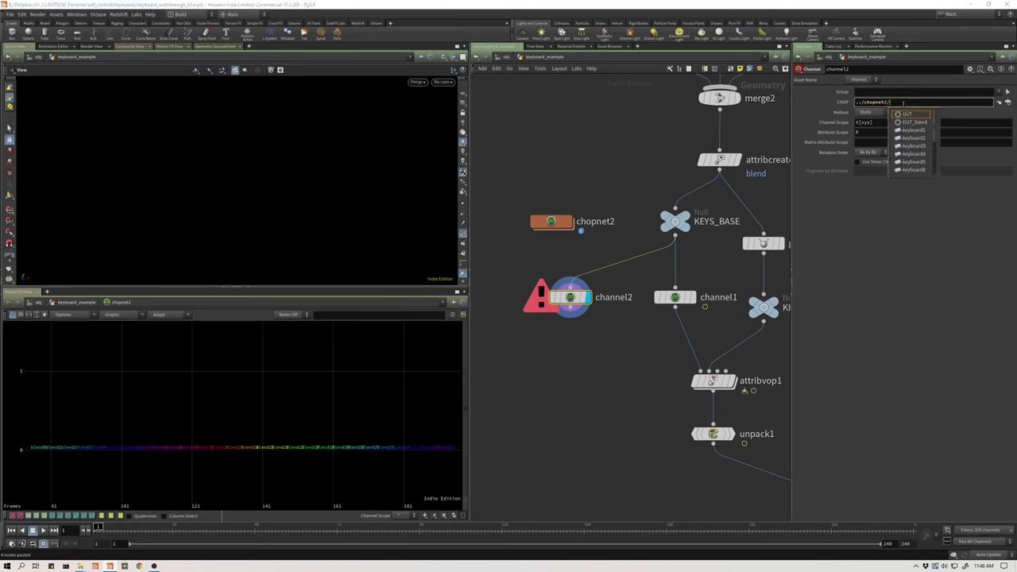
{"action": "key", "text": "Down"}
{"action": "key", "text": "Return"}
{"action": "key", "text": "Return"}
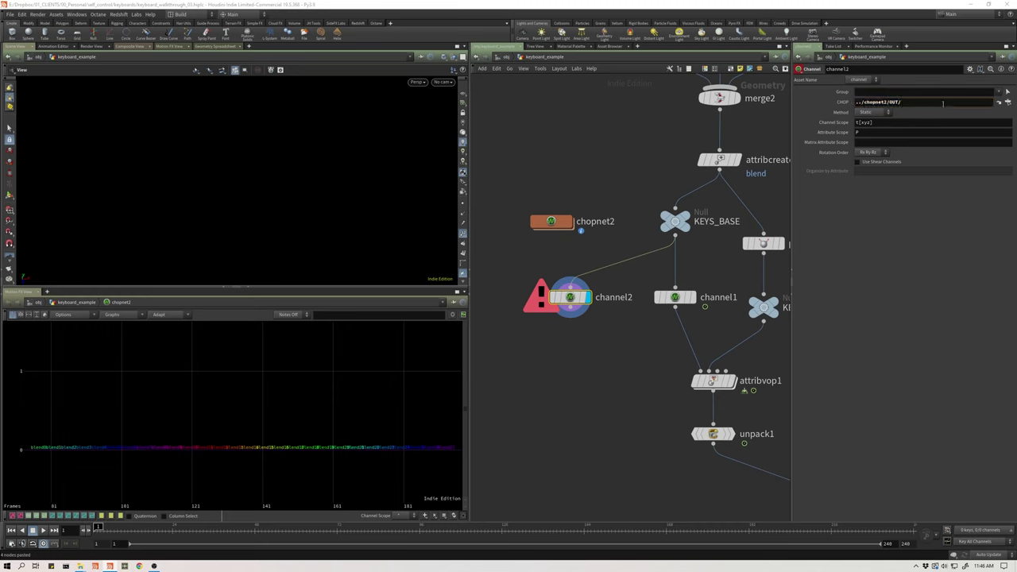
- Set both the Channel Scope and the Attribute Scope of channel2 to blend
{"action": "double_click", "coordinate": [546, 225]}
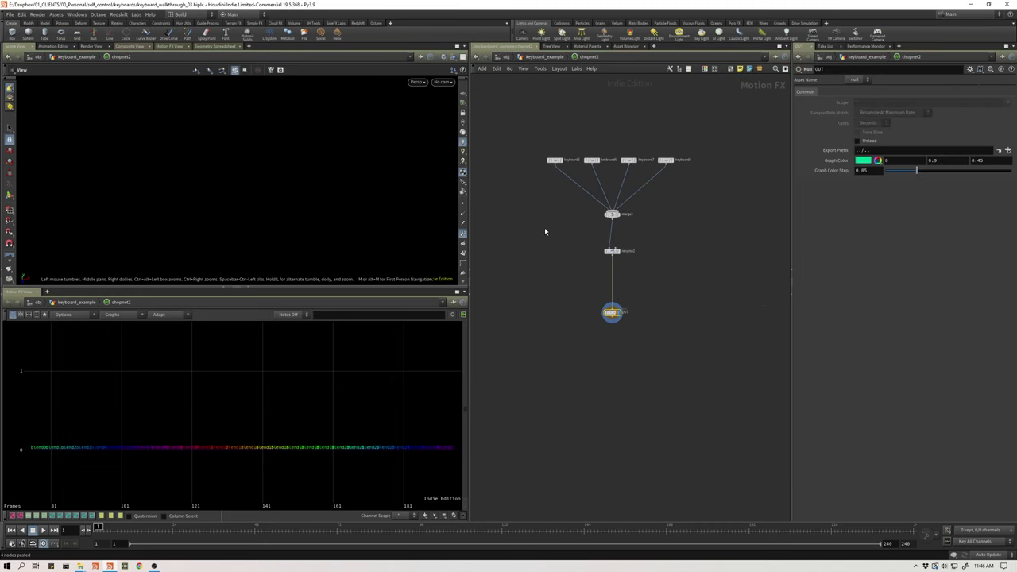
{"action": "key", "text": "u"}
{"action": "left_click", "coordinate": [592, 297]}
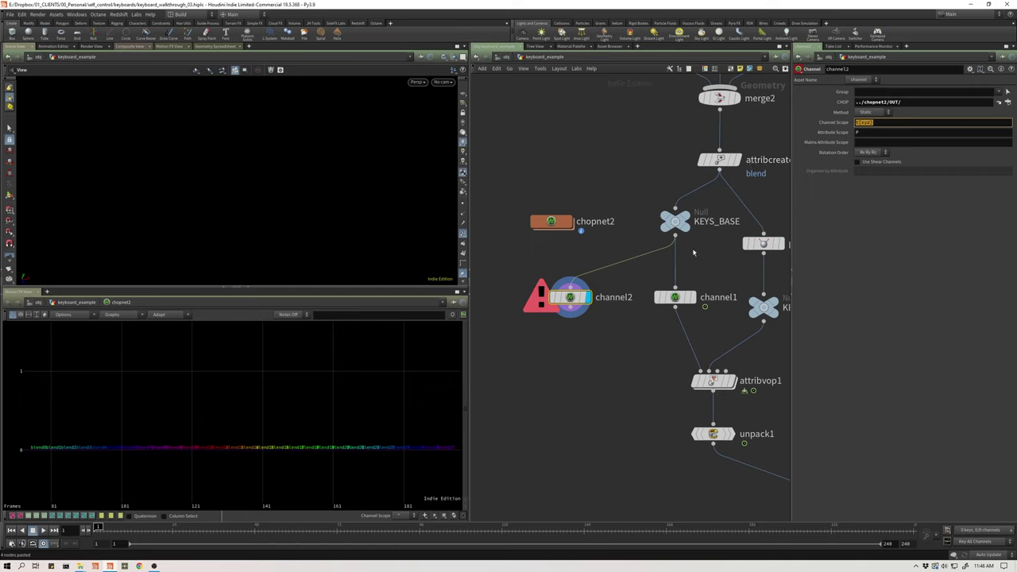
{"action": "mouse_move", "coordinate": [279, 452]}
{"action": "middle_mouse_down"}
{"action": "mouse_move", "coordinate": [298, 449]}
{"action": "mouse_move", "coordinate": [289, 434]}
{"action": "middle_mouse_up"}
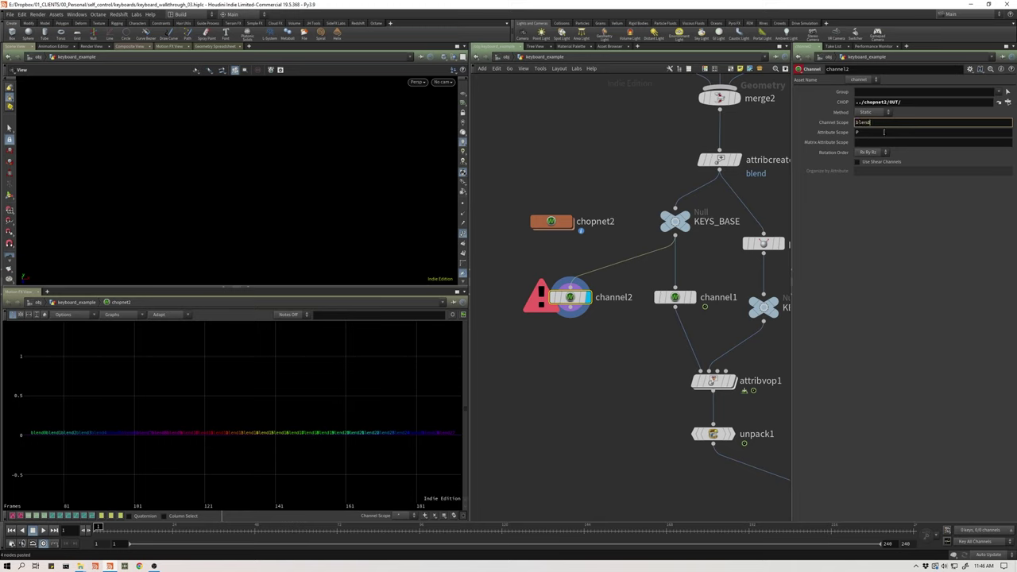
{"action": "key", "text": "Tab"}
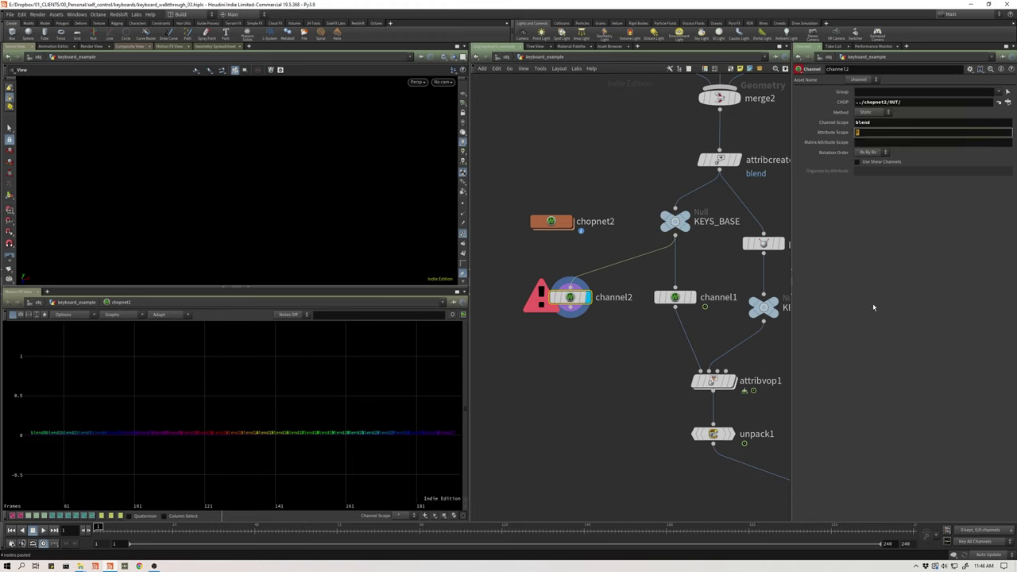
{"action": "left_click", "coordinate": [875, 122]}
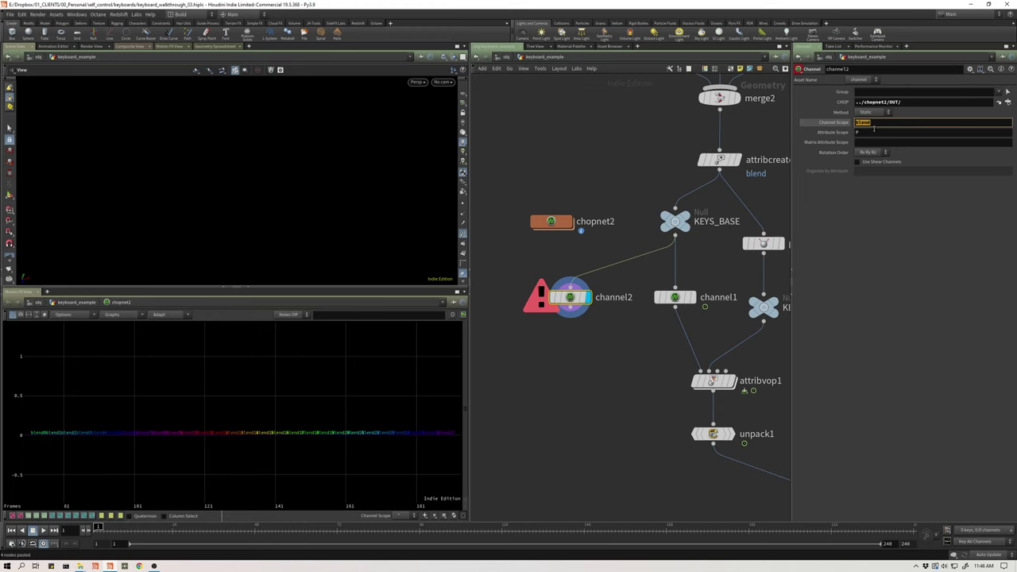
{"action": "left_click", "coordinate": [874, 131]}
{"action": "left_click", "coordinate": [876, 123]}
{"action": "left_click", "coordinate": [842, 134]}
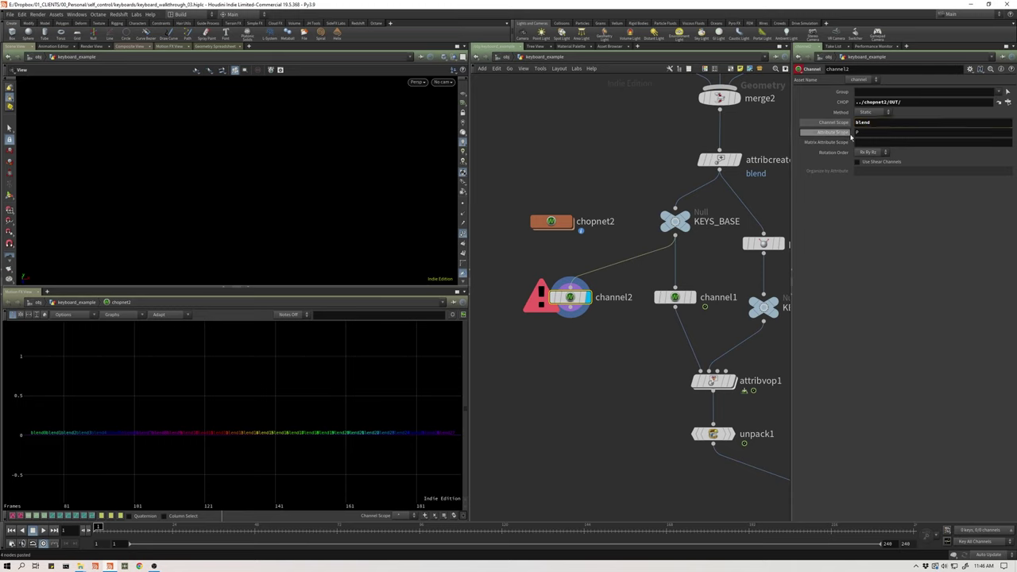
{"action": "left_click", "coordinate": [857, 133]}
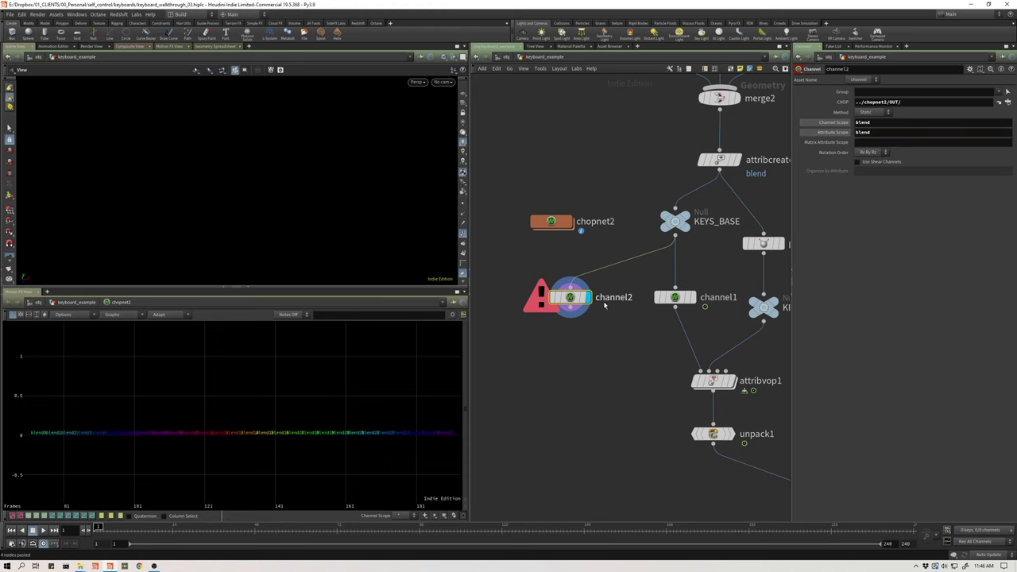
- Set channel2's Method to Animated and nudge the node slightly upward
{"action": "mouse_move", "coordinate": [544, 301]}
{"action": "left_click", "coordinate": [872, 113]}
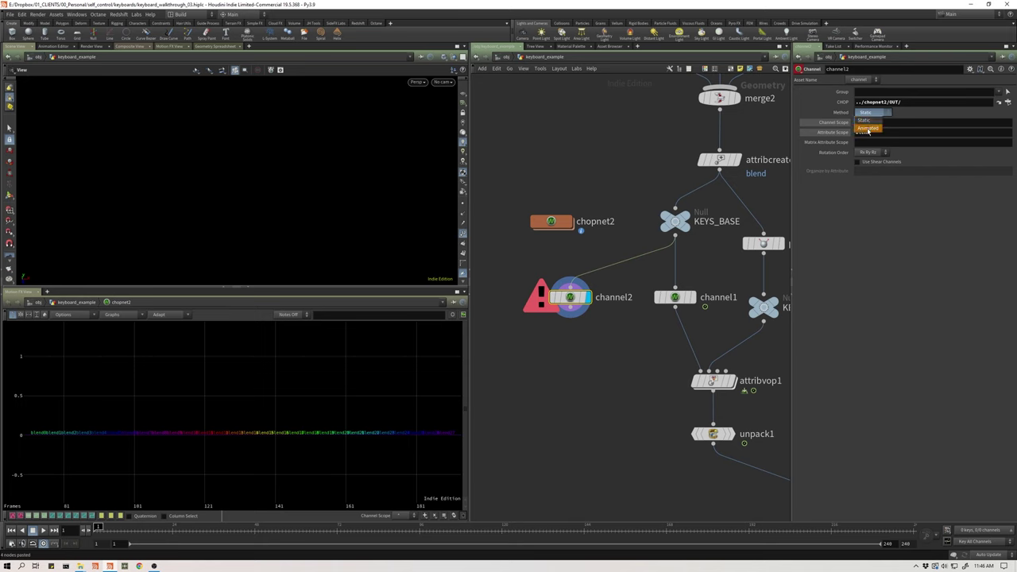
{"action": "left_click", "coordinate": [867, 125]}
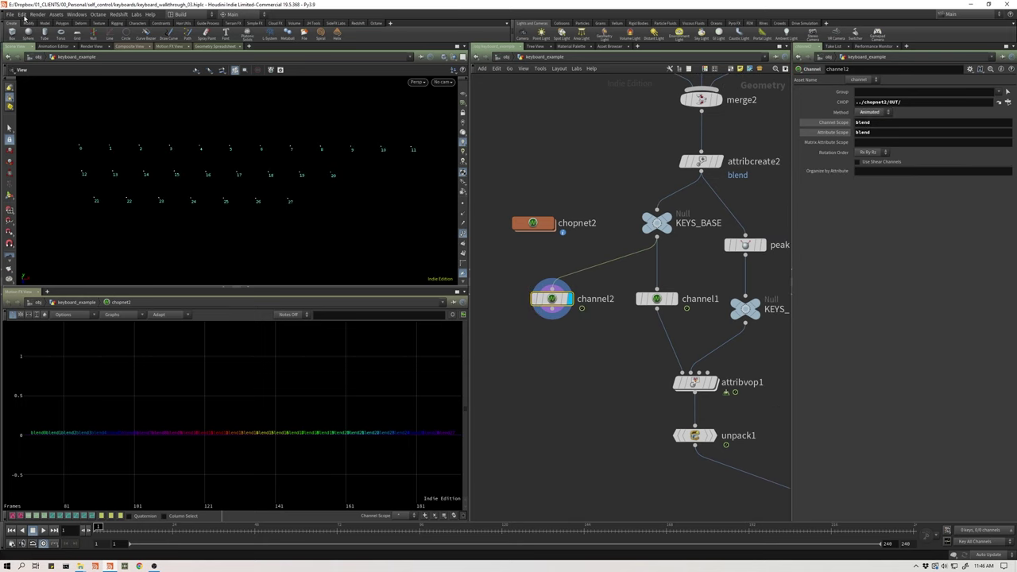
{"action": "left_click_drag", "start_coordinate": [529, 310], "coordinate": [535, 301]}
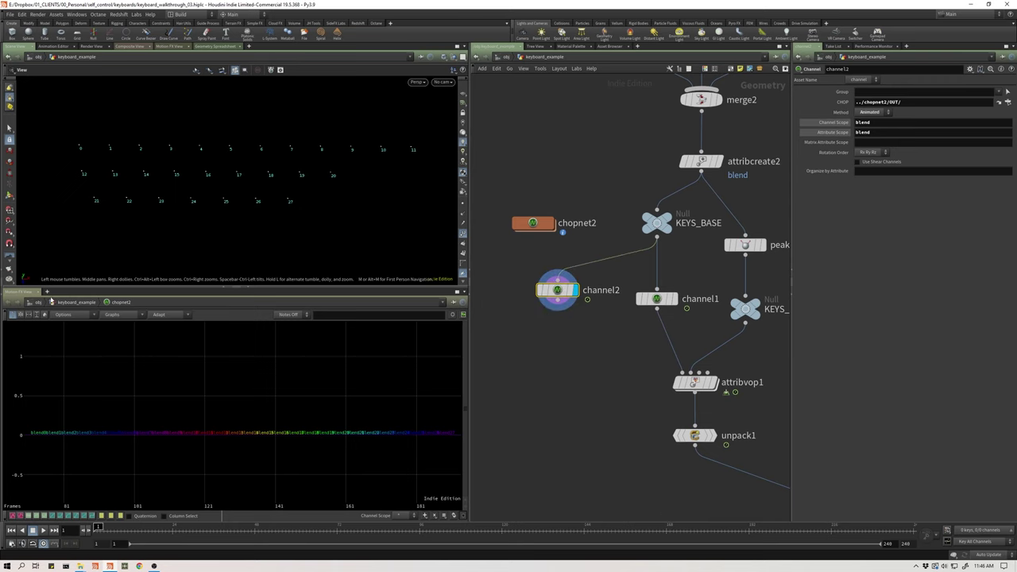
- Open a Geometry Spreadsheet beside the Motion FX view and turn on Intercept Mode
{"action": "left_click", "coordinate": [47, 293]}
{"action": "mouse_move", "coordinate": [73, 309]}
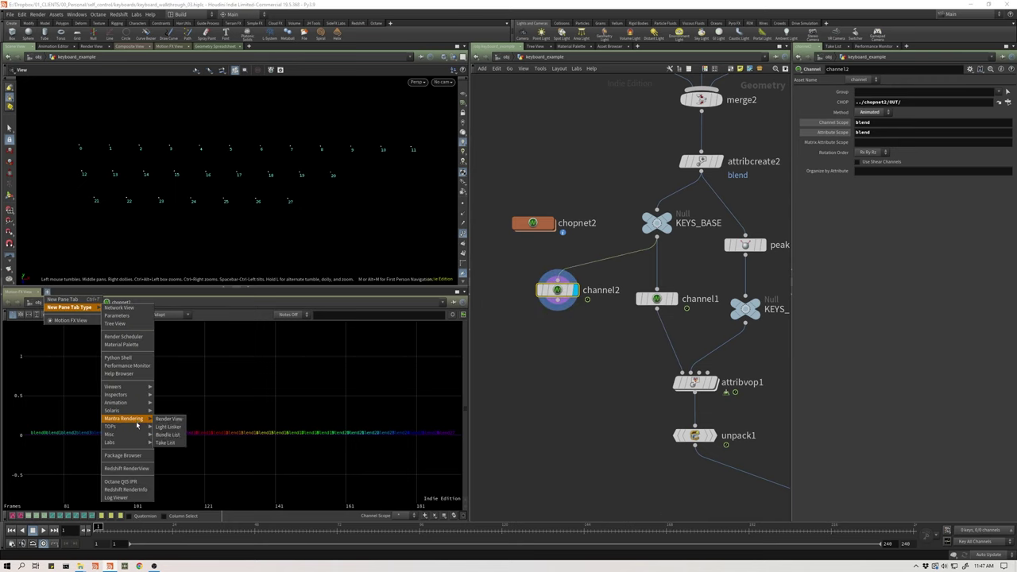
{"action": "mouse_move", "coordinate": [140, 396]}
{"action": "left_click", "coordinate": [184, 396]}
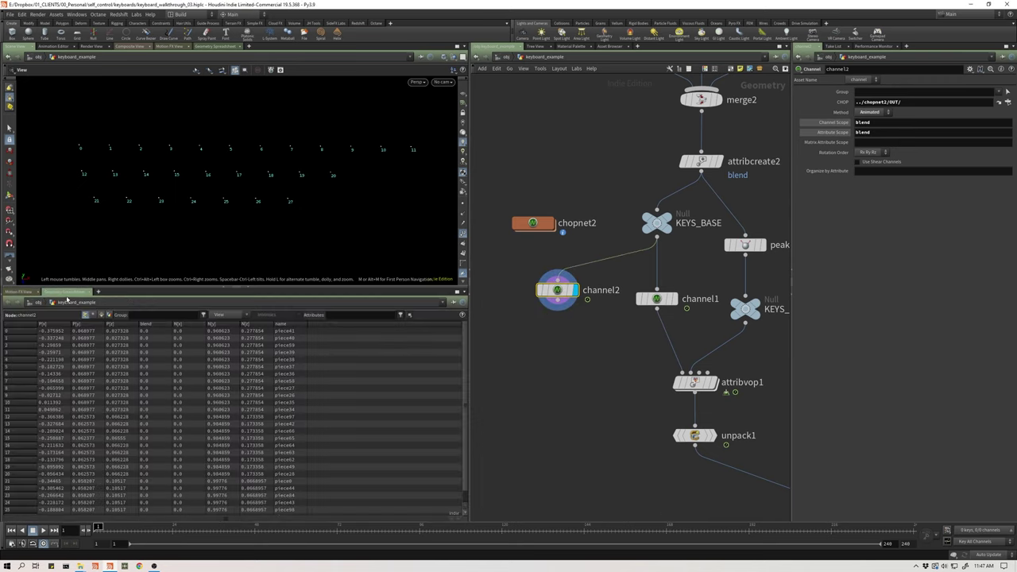
{"action": "left_click", "coordinate": [24, 16]}
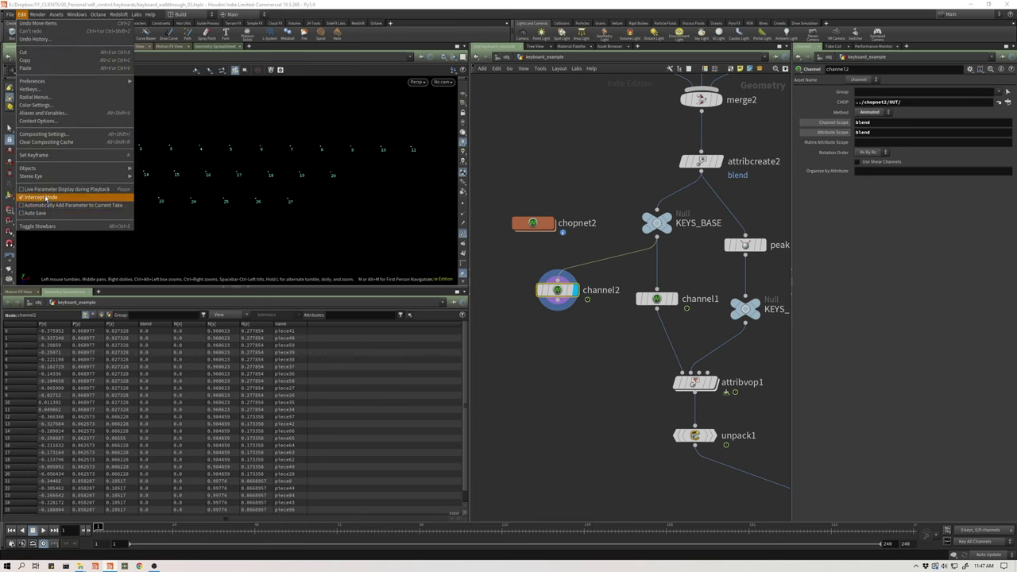
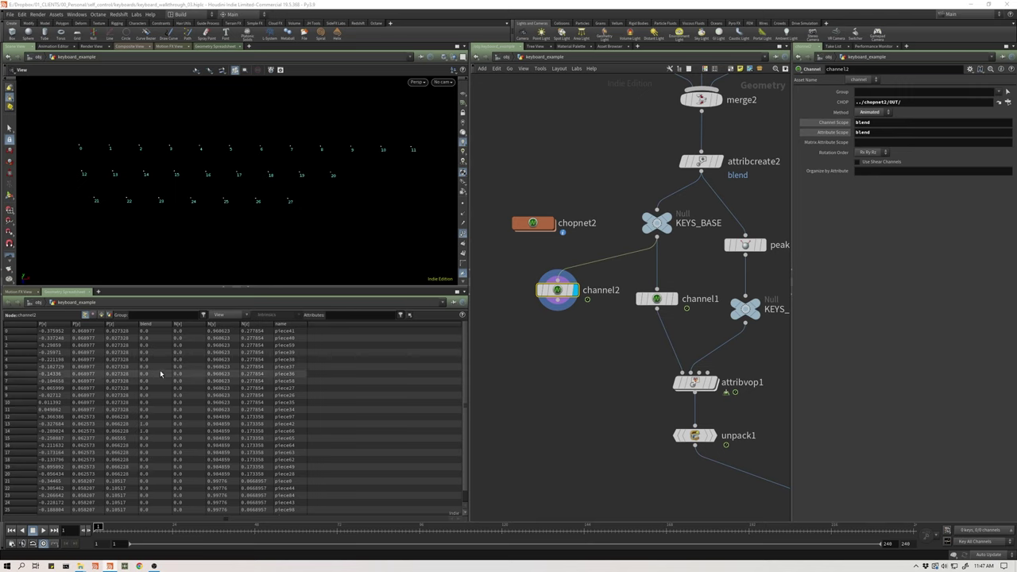
- Test the F, D, S and A keyboard channels in the Motion FX view and return to the Geometry Spreadsheet
{"action": "left_click", "coordinate": [24, 292]}
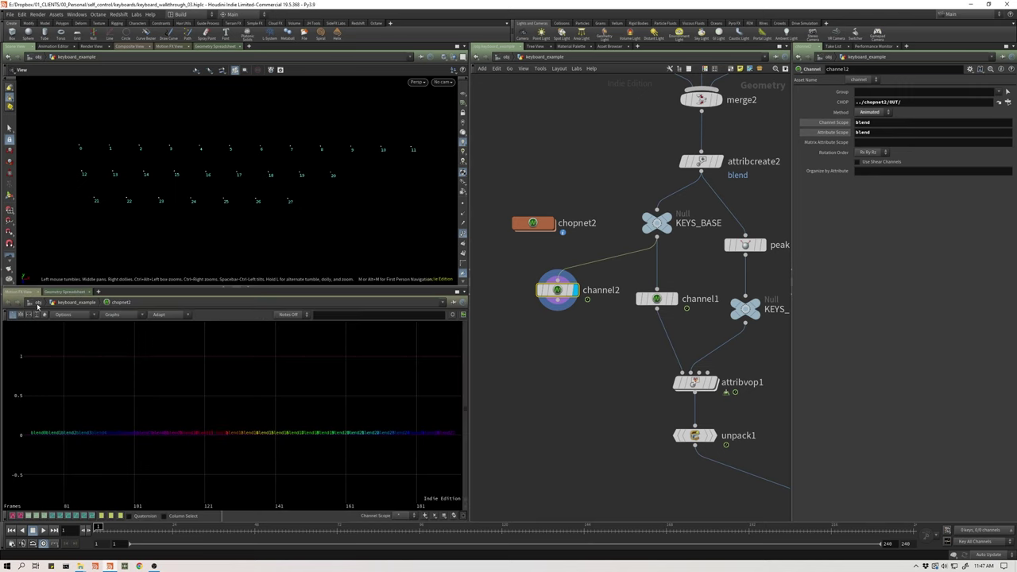
{"action": "key", "text": "f"}
{"action": "key", "text": "d"}
{"action": "key", "text": "s"}
{"action": "key", "text": "a"}
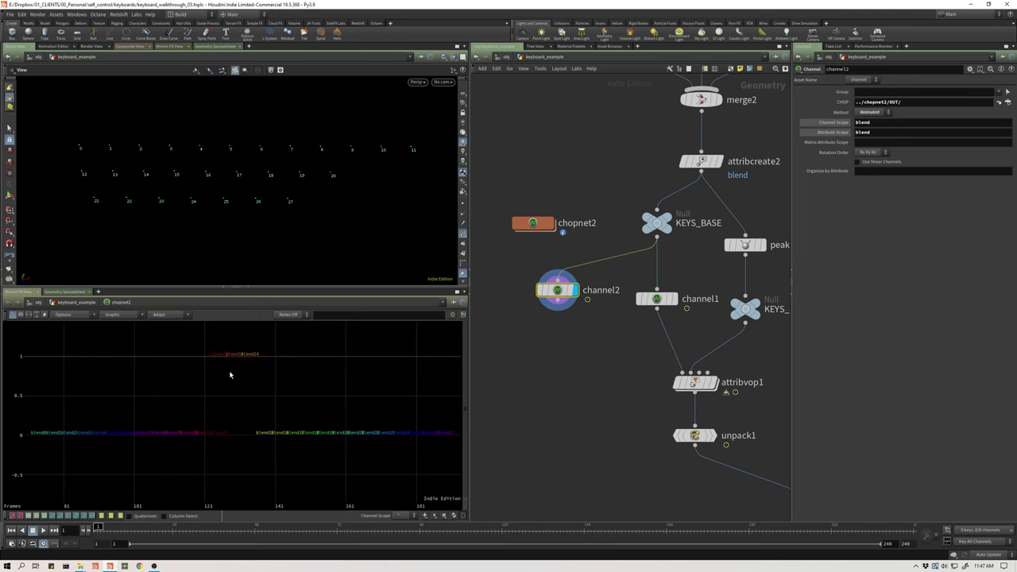
{"action": "left_click", "coordinate": [66, 292]}
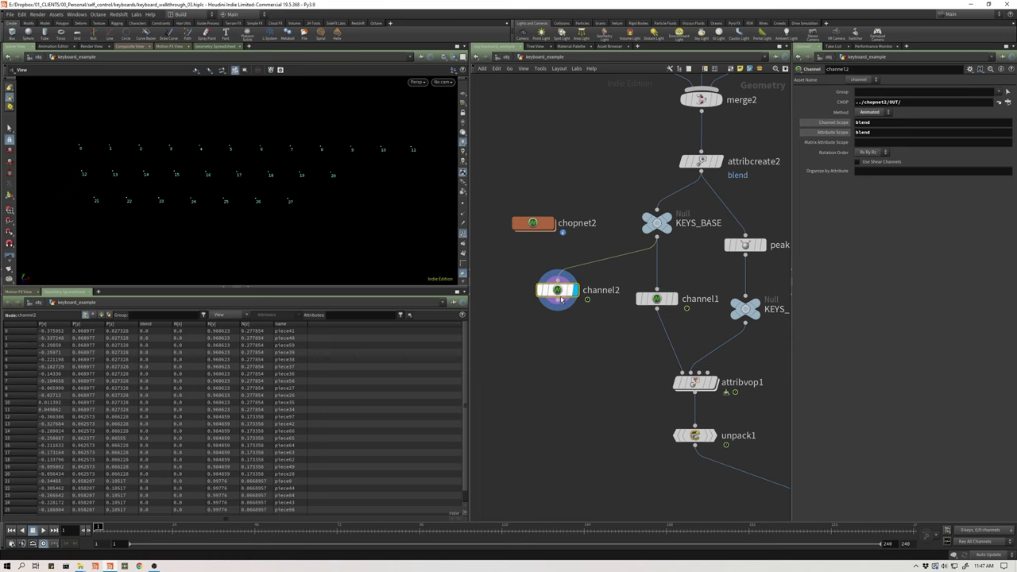
- Turn off Intercept Mode and replace channel1 with channel2 as the first input of attribvop1
{"action": "left_click_drag", "start_coordinate": [634, 288], "coordinate": [684, 334]}
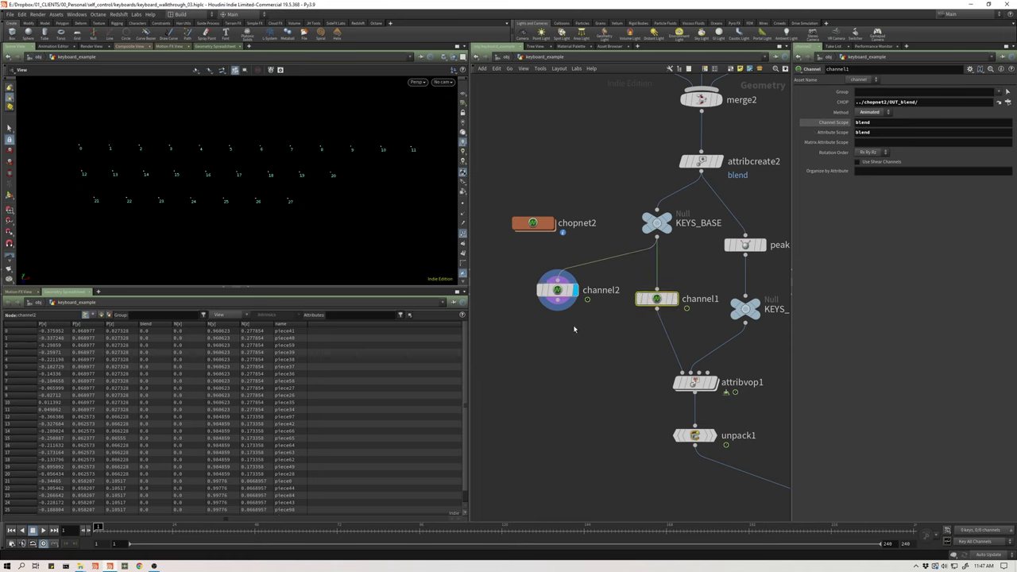
{"action": "left_click", "coordinate": [23, 14]}
{"action": "left_click", "coordinate": [316, 271]}
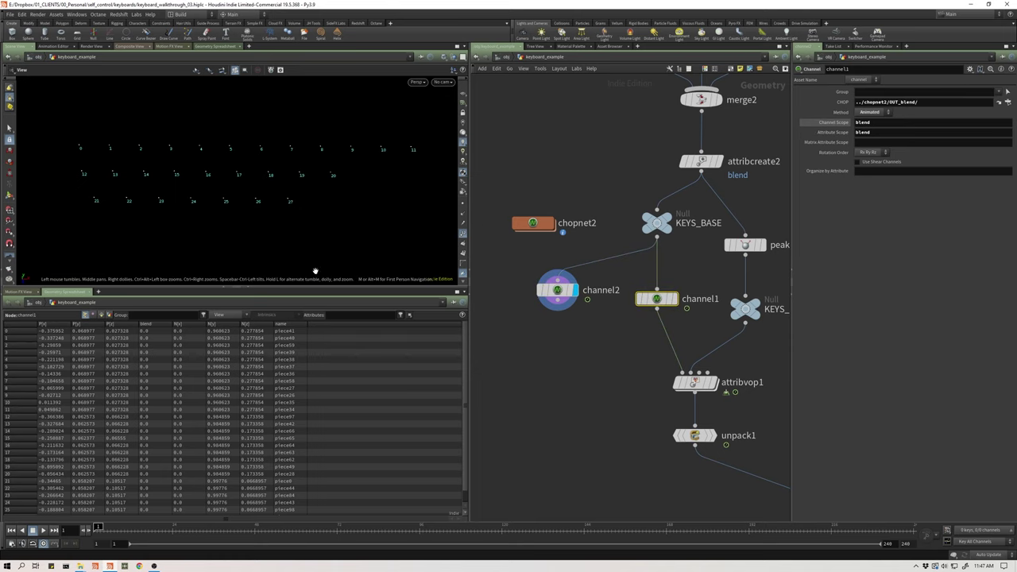
{"action": "key", "text": "Delete"}
{"action": "left_click_drag", "start_coordinate": [674, 308], "coordinate": [558, 295]}
{"action": "middle_click_drag", "start_coordinate": [608, 372], "coordinate": [515, 352]}
- Go inside attribvop1 and examine how the point position, importpoint1 and the blend Bind node feed the mix1 node
{"action": "left_click_drag", "start_coordinate": [523, 340], "coordinate": [630, 378]}
{"action": "key", "text": "i"}
{"action": "scroll", "coordinate": [607, 362], "scroll_direction": "down", "scroll_amount": 3}
{"action": "middle_click_drag", "start_coordinate": [559, 373], "coordinate": [643, 376]}
{"action": "scroll", "coordinate": [601, 347], "scroll_direction": "up", "scroll_amount": 2}
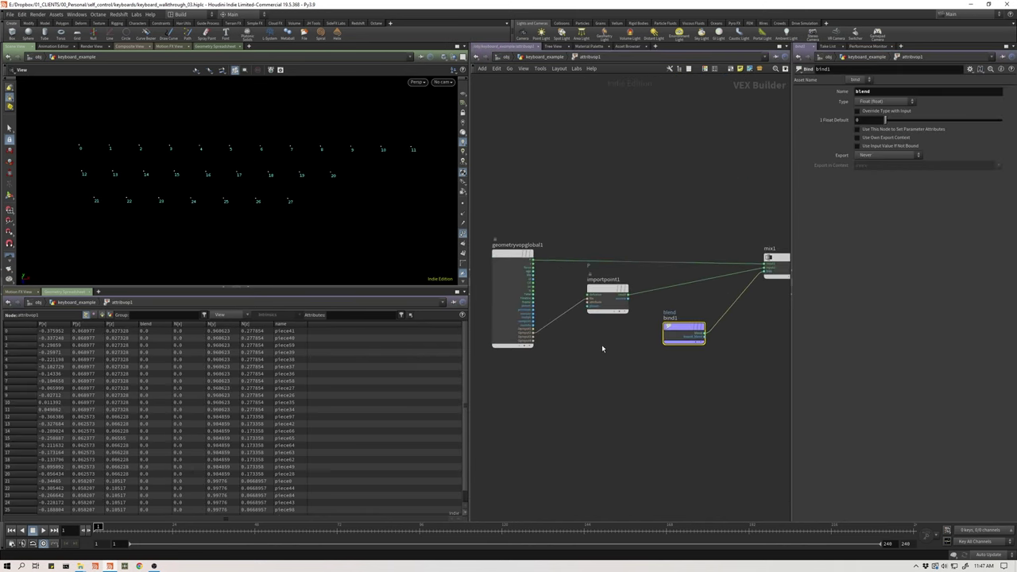
{"action": "middle_click_drag", "start_coordinate": [602, 347], "coordinate": [557, 341]}
{"action": "scroll", "coordinate": [557, 343], "scroll_direction": "down", "scroll_amount": 2}
{"action": "middle_click_drag", "start_coordinate": [497, 238], "coordinate": [525, 206]}
{"action": "scroll", "coordinate": [561, 299], "scroll_direction": "up", "scroll_amount": 6}
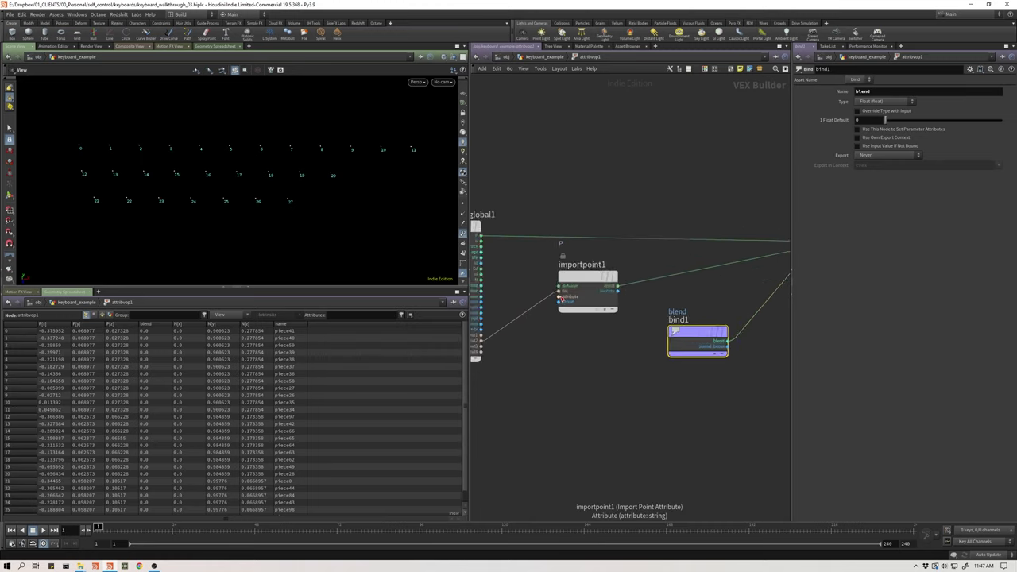
{"action": "middle_click_drag", "start_coordinate": [616, 378], "coordinate": [497, 359]}
{"action": "scroll", "coordinate": [601, 386], "scroll_direction": "up", "scroll_amount": 1}
{"action": "middle_click_drag", "start_coordinate": [688, 353], "coordinate": [560, 368]}
{"action": "scroll", "coordinate": [560, 368], "scroll_direction": "down", "scroll_amount": 4}
{"action": "scroll", "coordinate": [640, 283], "scroll_direction": "up", "scroll_amount": 4}
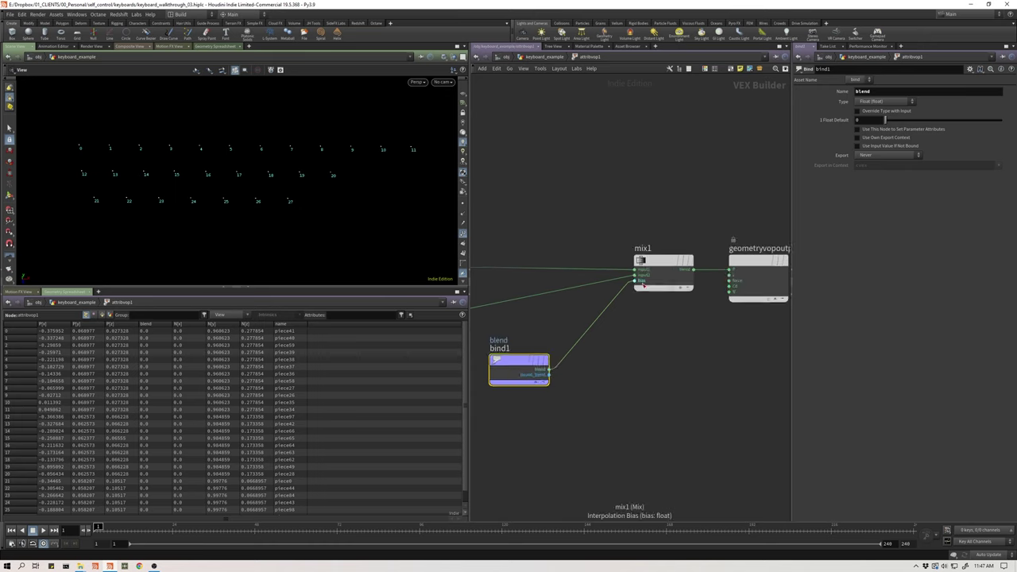
{"action": "scroll", "coordinate": [632, 337], "scroll_direction": "down", "scroll_amount": 4}
{"action": "middle_click_drag", "start_coordinate": [633, 340], "coordinate": [672, 321]}
- Delete the blend Bind node feeding mix1 and place a new Bind node beside mix1
{"action": "left_click_drag", "start_coordinate": [664, 336], "coordinate": [565, 402]}
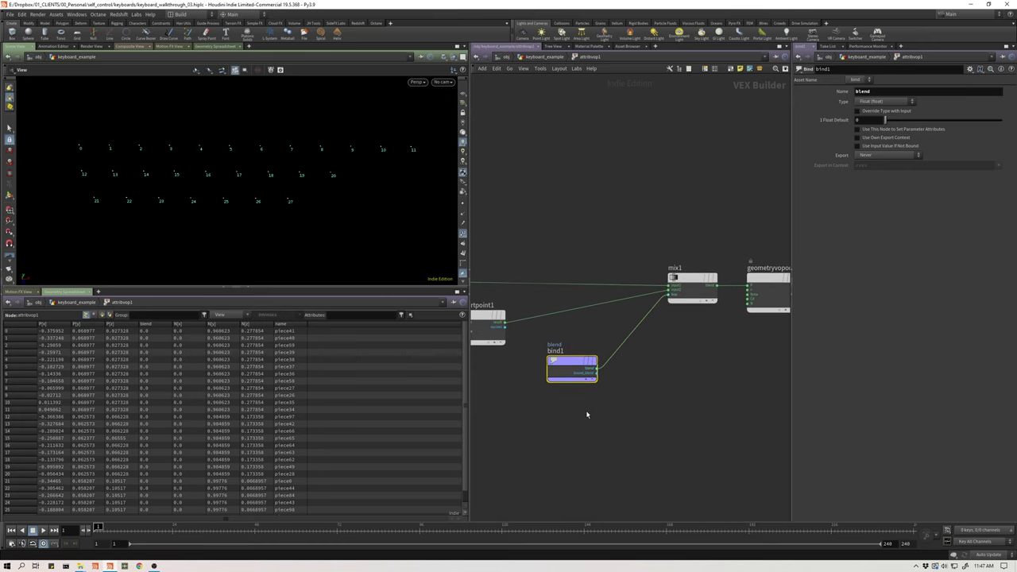
{"action": "key", "text": "Delete"}
{"action": "scroll", "coordinate": [674, 316], "scroll_direction": "up", "scroll_amount": 5}
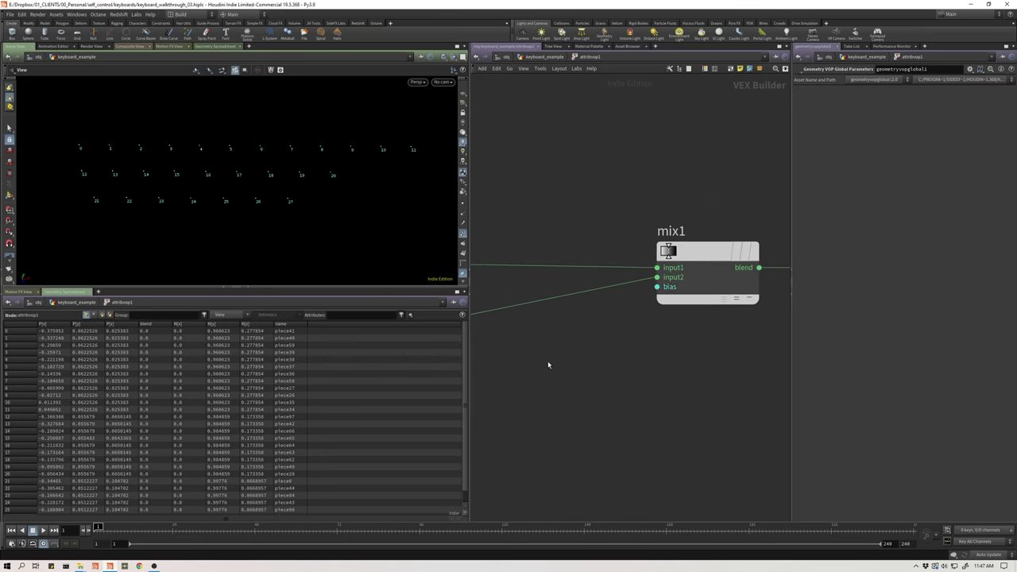
{"action": "middle_click_drag", "start_coordinate": [547, 361], "coordinate": [590, 339]}
{"action": "key", "text": "Tab"}
{"action": "type", "text": "bi"}
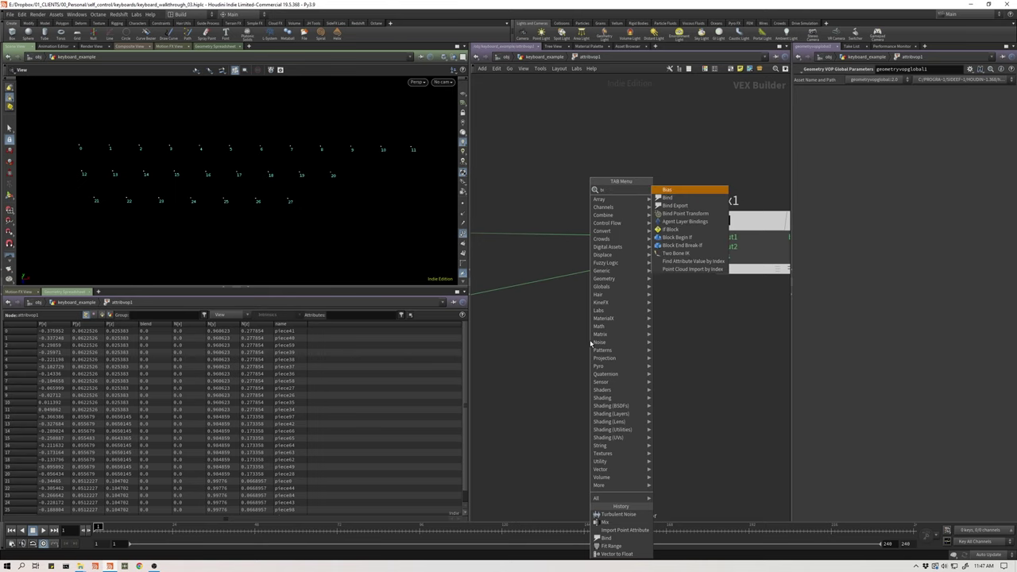
{"action": "key", "text": "Down"}
{"action": "key", "text": "Return"}
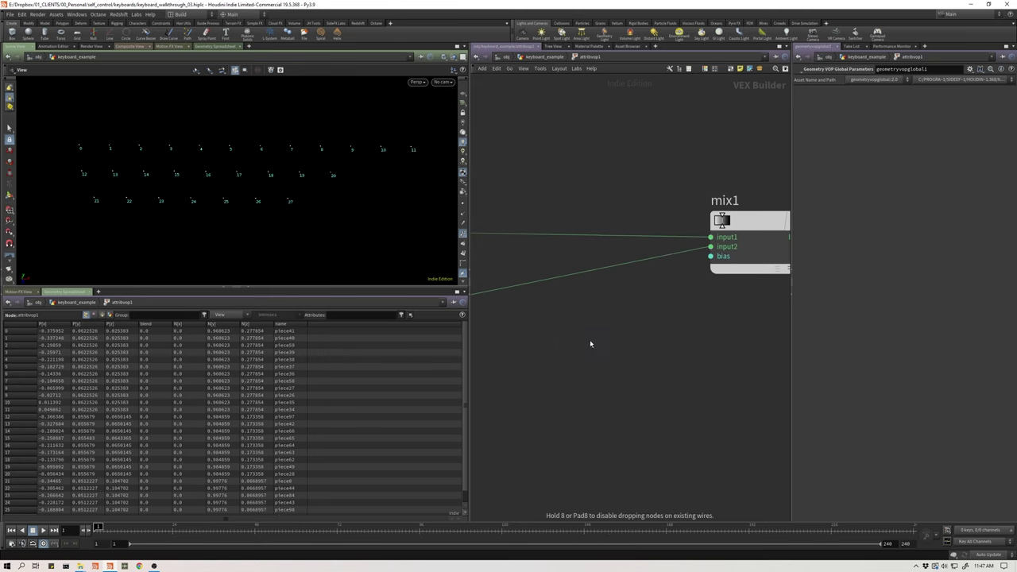
{"action": "left_click", "coordinate": [591, 344]}
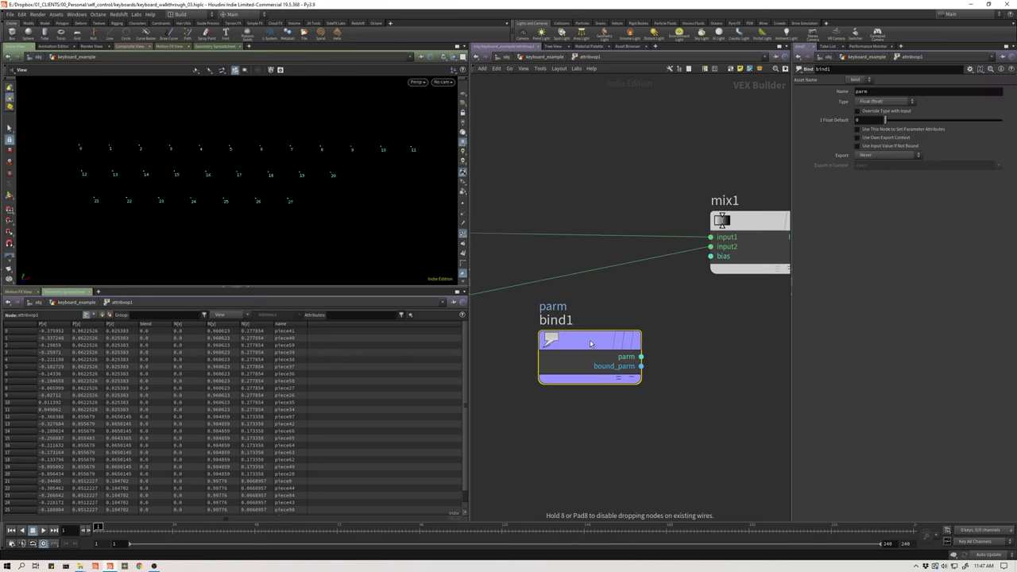
- Set the new Bind node's name to blend and wire its blend output into mix1's bias input
{"action": "left_click", "coordinate": [879, 91]}
{"action": "type", "text": "blend"}
{"action": "key", "text": "Return"}
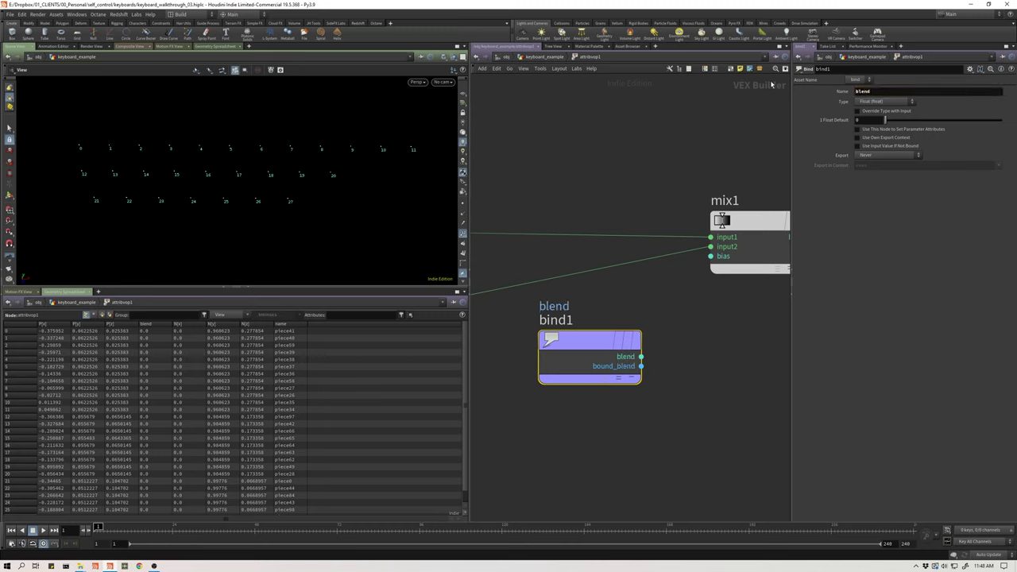
{"action": "left_click_drag", "start_coordinate": [645, 363], "coordinate": [711, 256]}
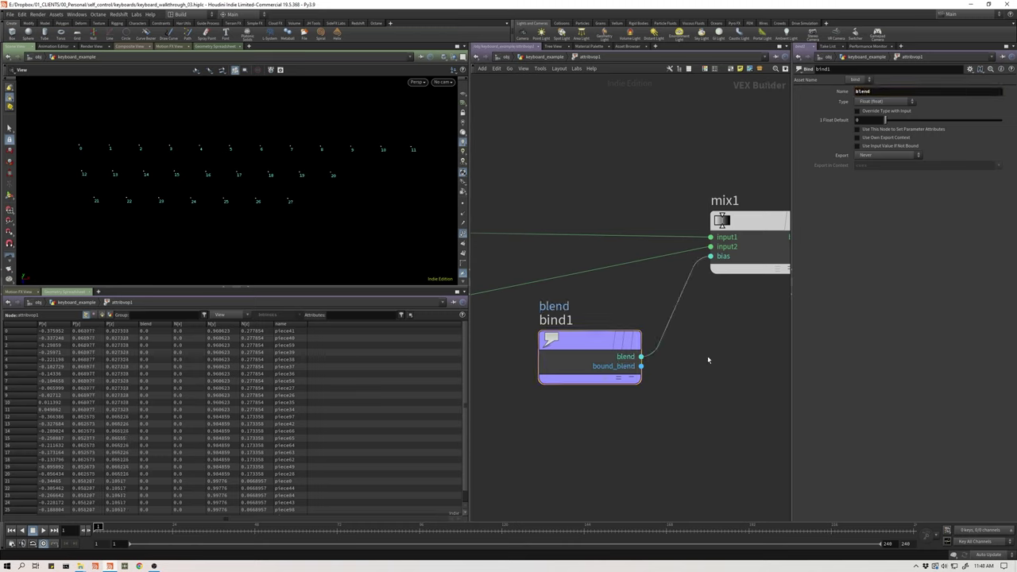
- Return to keyboard_example, display unpack1 without point numbers, and bring up the Motion FX view
{"action": "key", "text": "u"}
{"action": "middle_click_drag", "start_coordinate": [681, 398], "coordinate": [579, 313]}
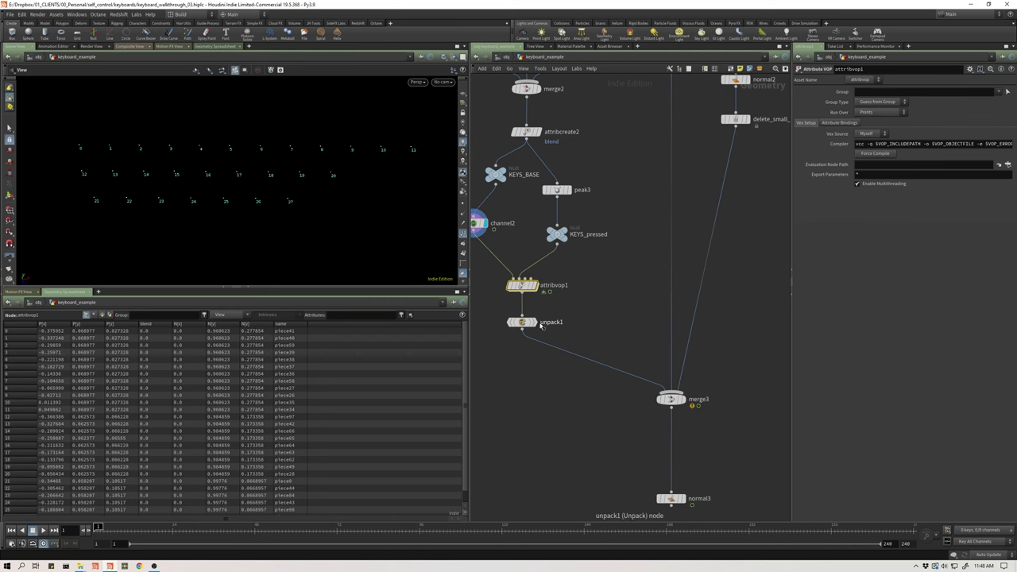
{"action": "left_click", "coordinate": [537, 323]}
{"action": "left_click", "coordinate": [522, 322]}
{"action": "middle_click_drag", "start_coordinate": [516, 379], "coordinate": [583, 421]}
{"action": "scroll", "coordinate": [584, 416], "scroll_direction": "down", "scroll_amount": 3}
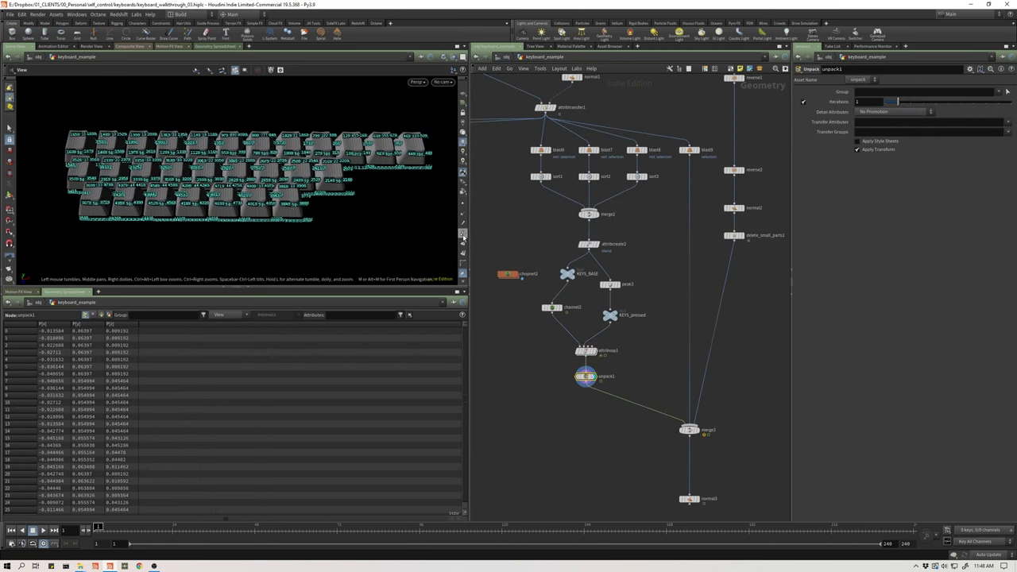
{"action": "left_click", "coordinate": [20, 292]}
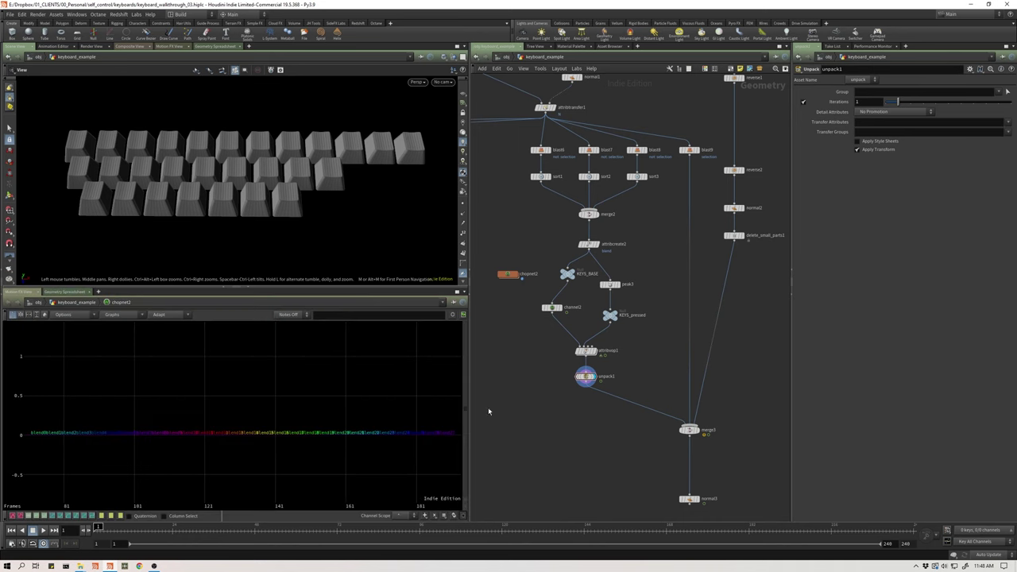
- Turn on Intercept Mode and test the letter keys, such as A, S, D, F, I, O and P, on the keyboard model
{"action": "left_click", "coordinate": [23, 15]}
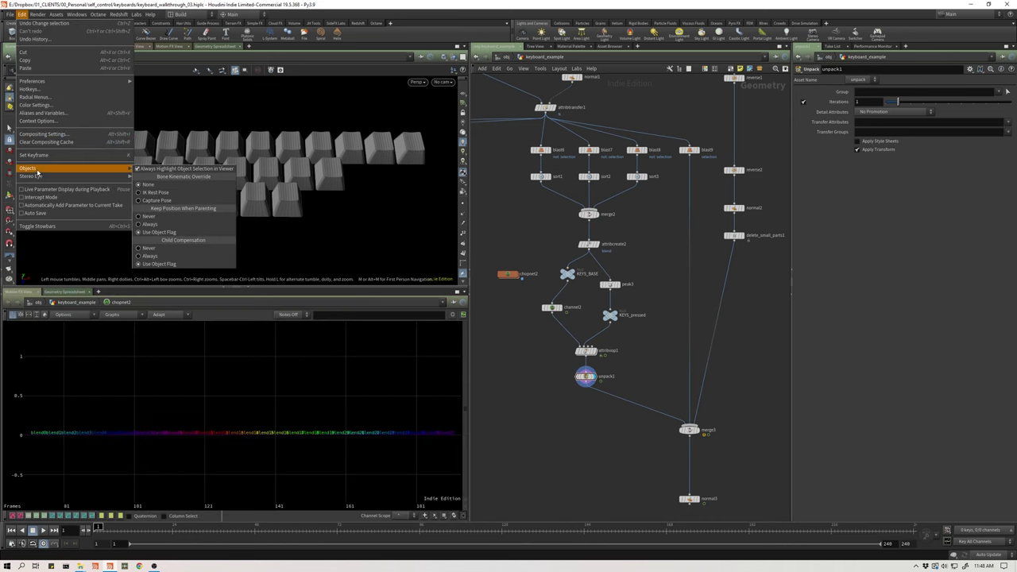
{"action": "left_click", "coordinate": [44, 200]}
{"action": "key", "text": "a"}
{"action": "key", "text": "s"}
{"action": "key", "text": "d"}
{"action": "key", "text": "f"}
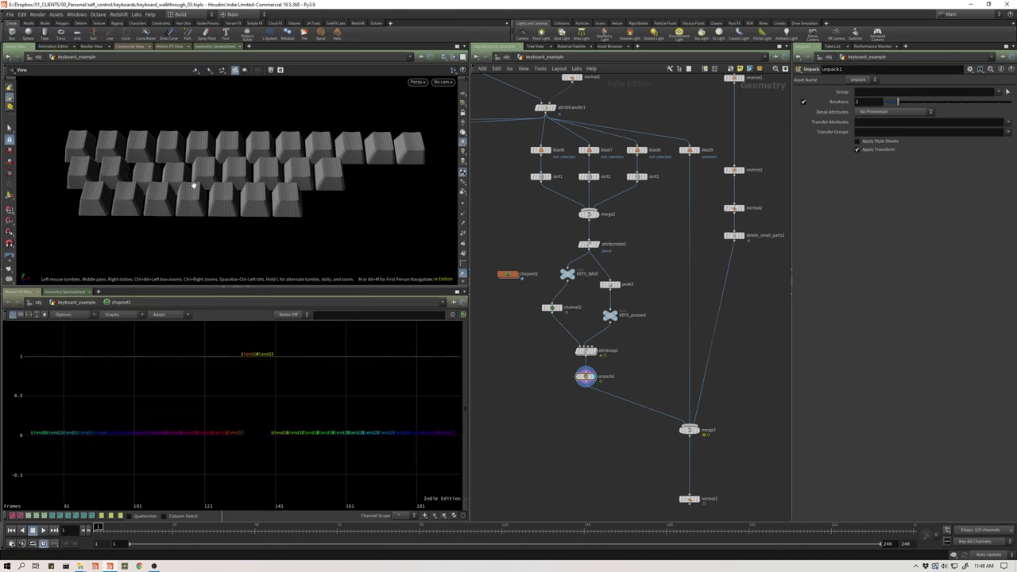
{"action": "key", "text": "q"}
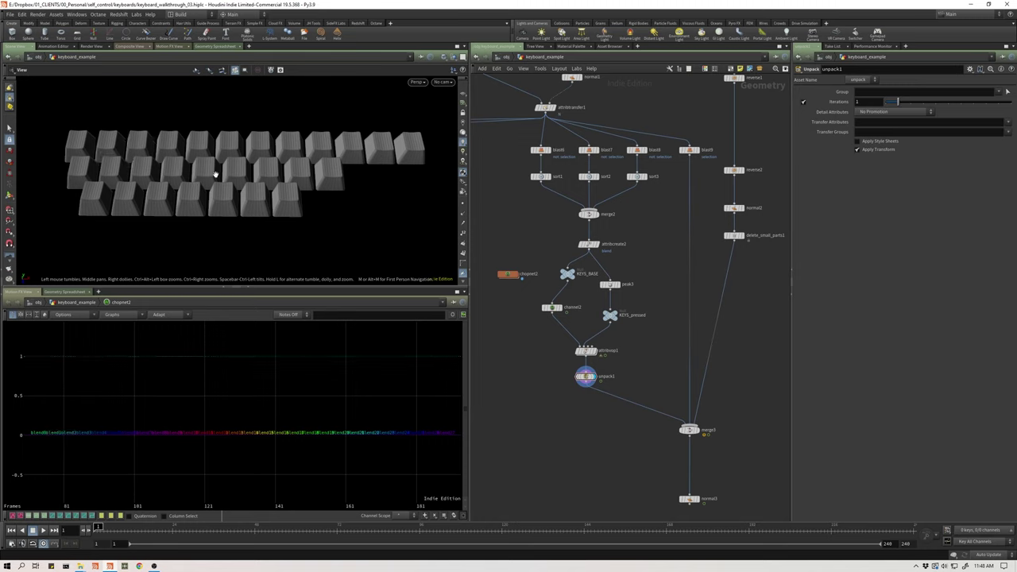
{"action": "key", "text": "j"}
{"action": "key", "text": "k"}
{"action": "key", "text": "i"}
{"action": "key", "text": "o"}
{"action": "key", "text": "p"}
{"action": "key", "text": "s"}
{"action": "key", "text": "d"}
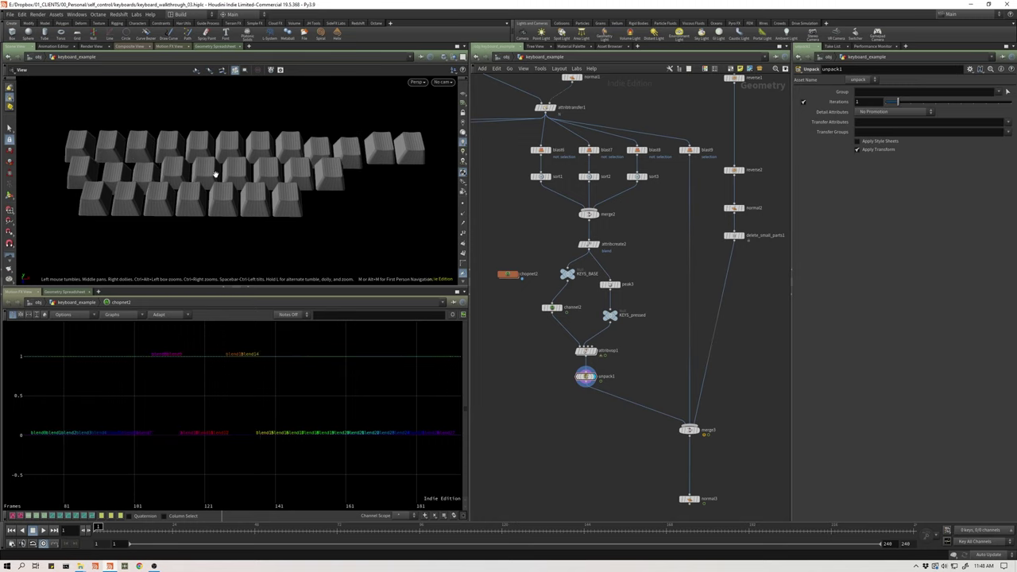
{"action": "key", "text": "u"}
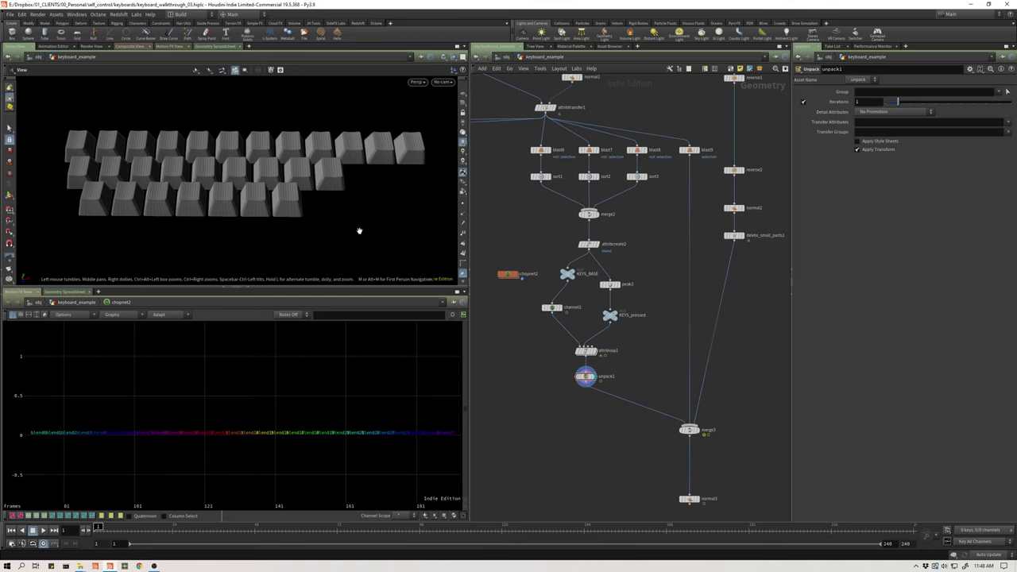
- Go inside chopnet2, frame its whole network, and turn off Intercept Mode
{"action": "mouse_move", "coordinate": [570, 440]}
{"action": "middle_mouse_down"}
{"action": "mouse_move", "coordinate": [546, 404]}
{"action": "mouse_move", "coordinate": [575, 437]}
{"action": "middle_mouse_up"}
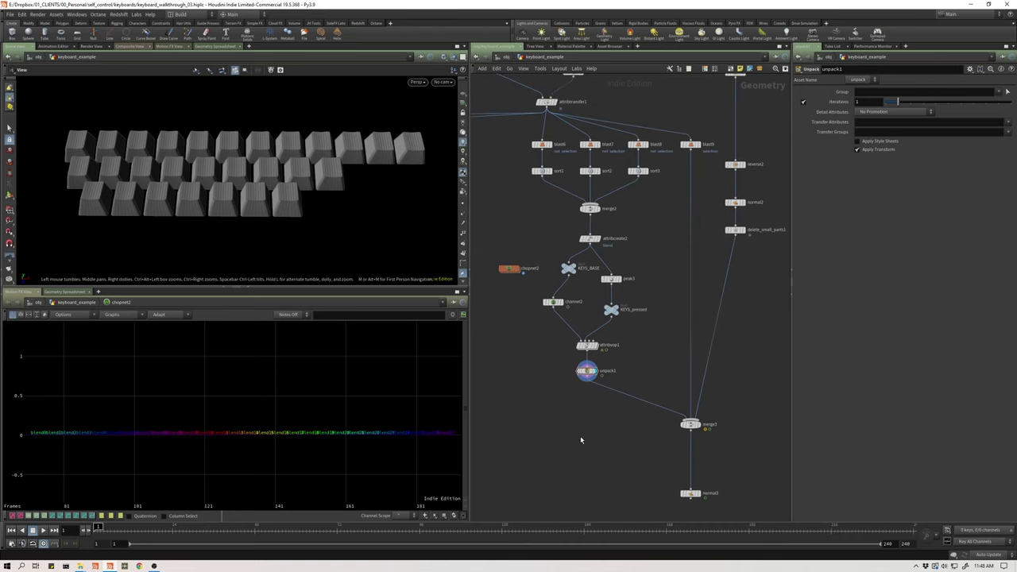
{"action": "double_click", "coordinate": [511, 271]}
{"action": "key", "text": "h"}
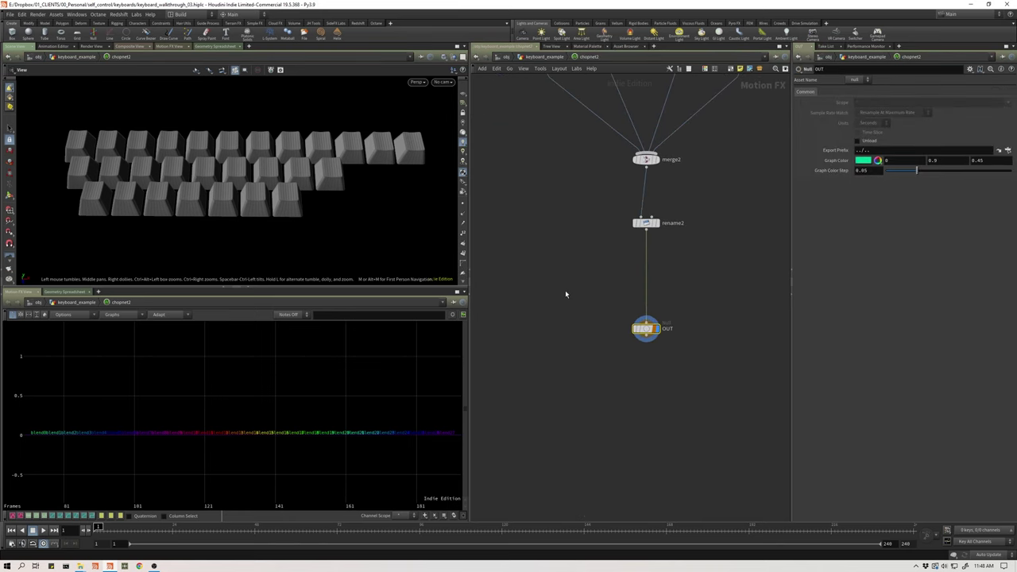
{"action": "left_click", "coordinate": [22, 15]}
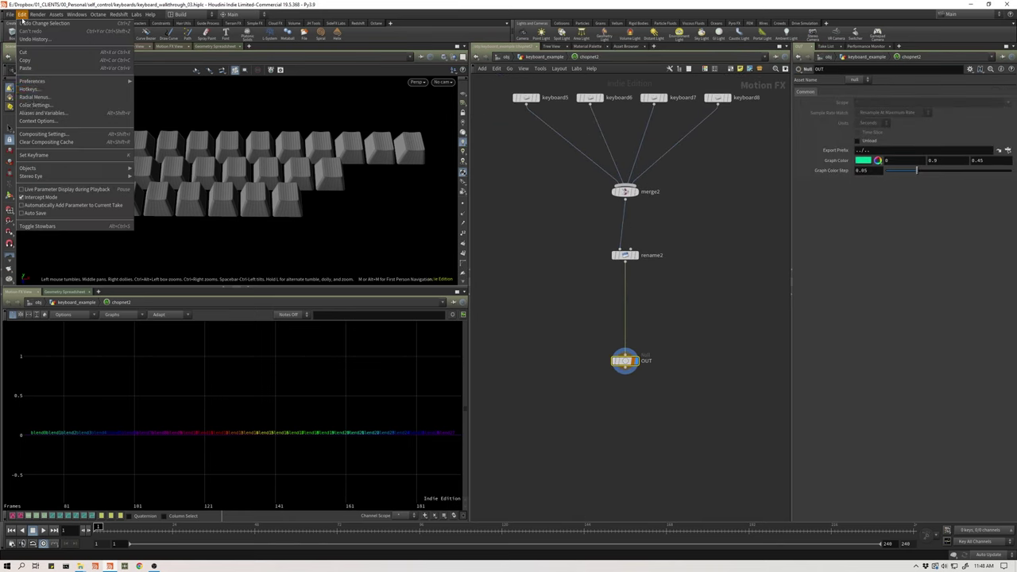
{"action": "left_click", "coordinate": [49, 196]}
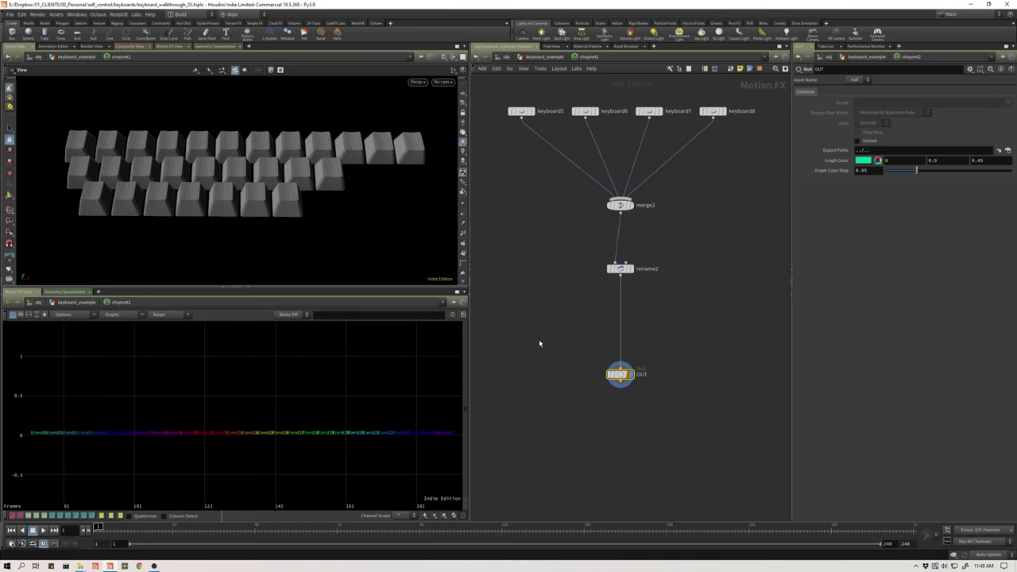
- Add a Record node and insert it on the wire between rename2 and OUT
{"action": "key", "text": "Tab"}
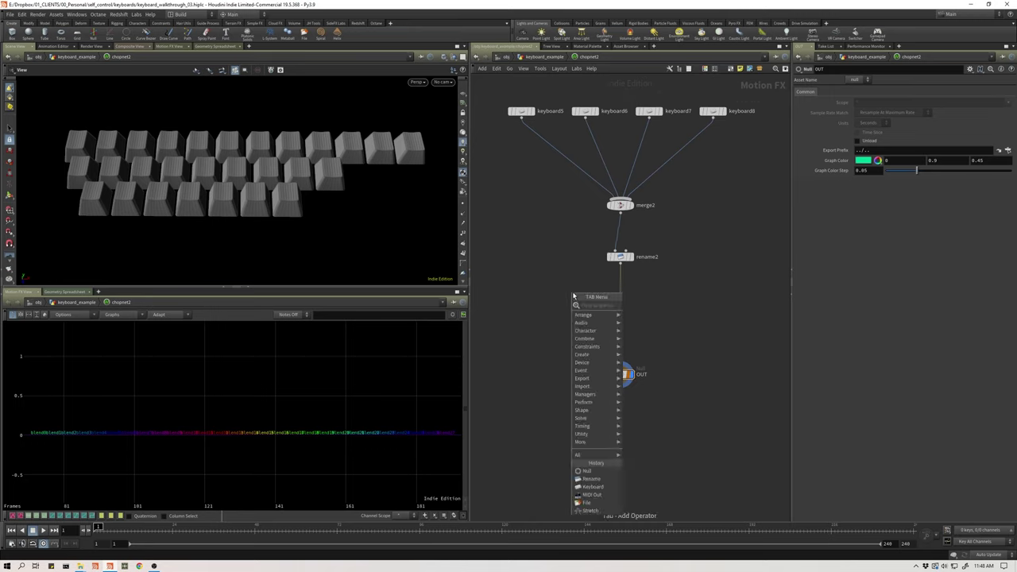
{"action": "type", "text": "rec"}
{"action": "key", "text": "Return"}
{"action": "left_click", "coordinate": [573, 293]}
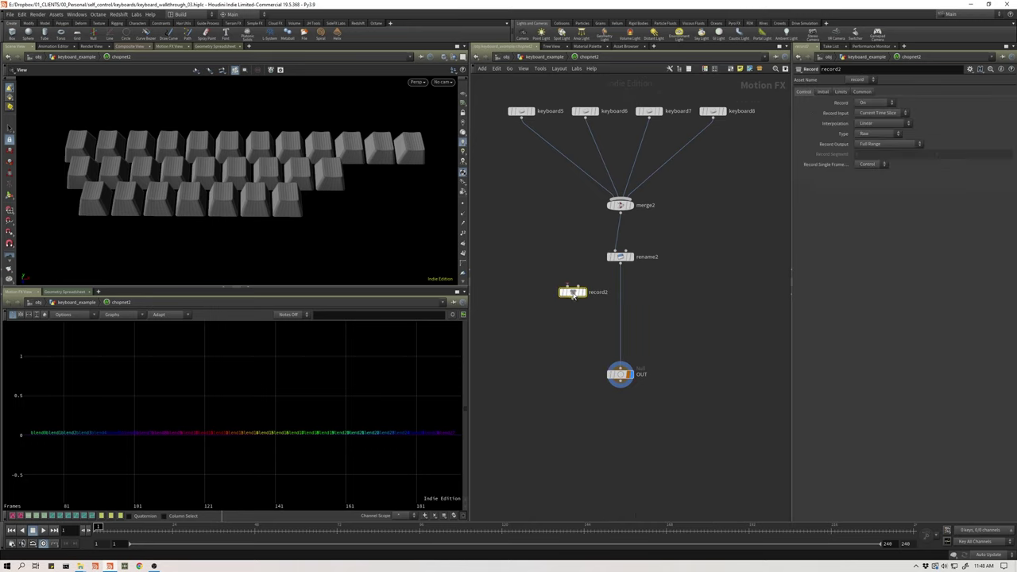
{"action": "scroll", "coordinate": [576, 293], "scroll_direction": "up", "scroll_amount": 5}
{"action": "left_click_drag", "start_coordinate": [597, 300], "coordinate": [718, 315]}
{"action": "middle_click_drag", "start_coordinate": [688, 366], "coordinate": [581, 278]}
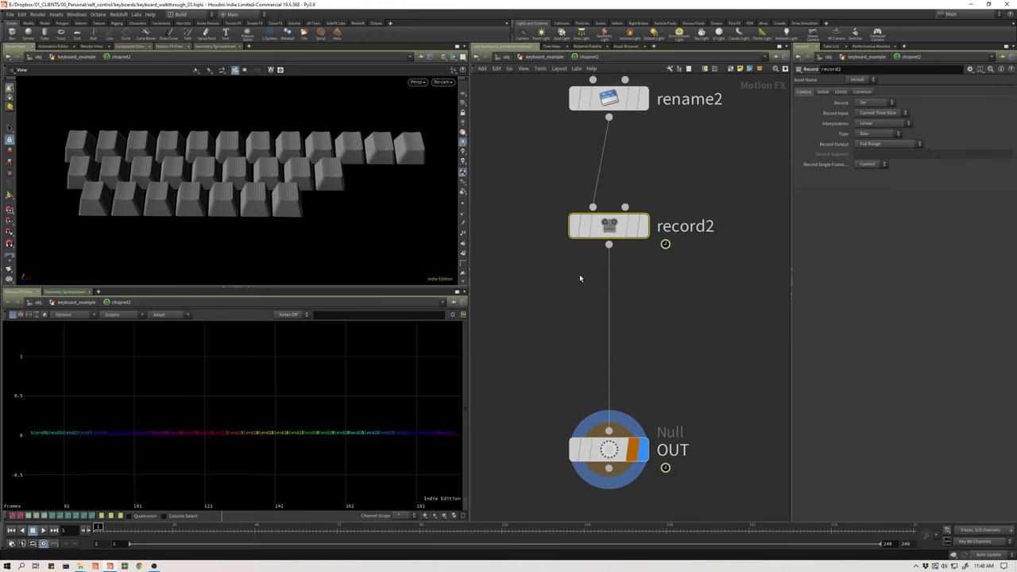
{"action": "scroll", "coordinate": [606, 243], "scroll_direction": "down", "scroll_amount": 2}
{"action": "left_click_drag", "start_coordinate": [607, 229], "coordinate": [609, 252]}
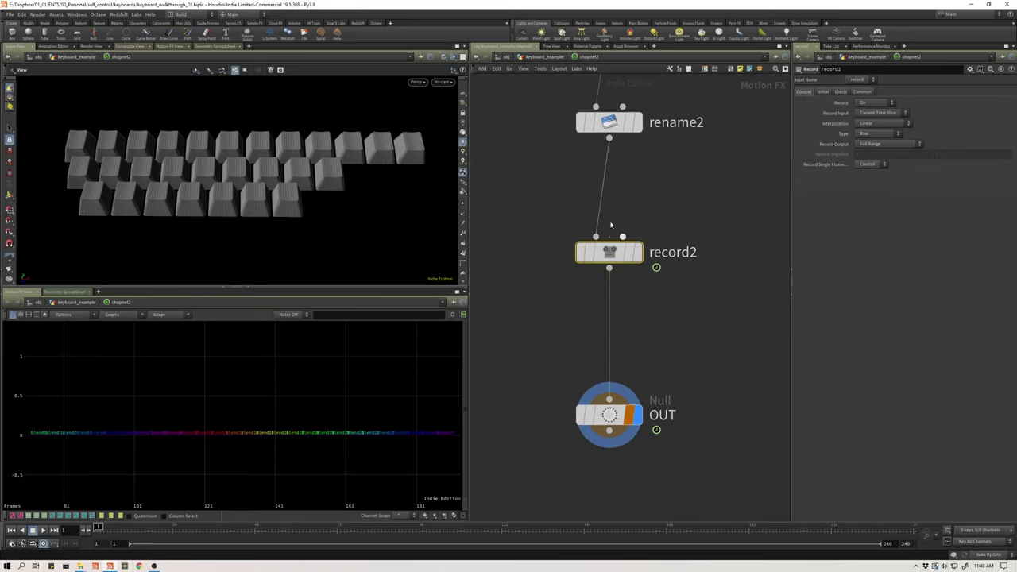
{"action": "scroll", "coordinate": [710, 206], "scroll_direction": "up", "scroll_amount": 1}
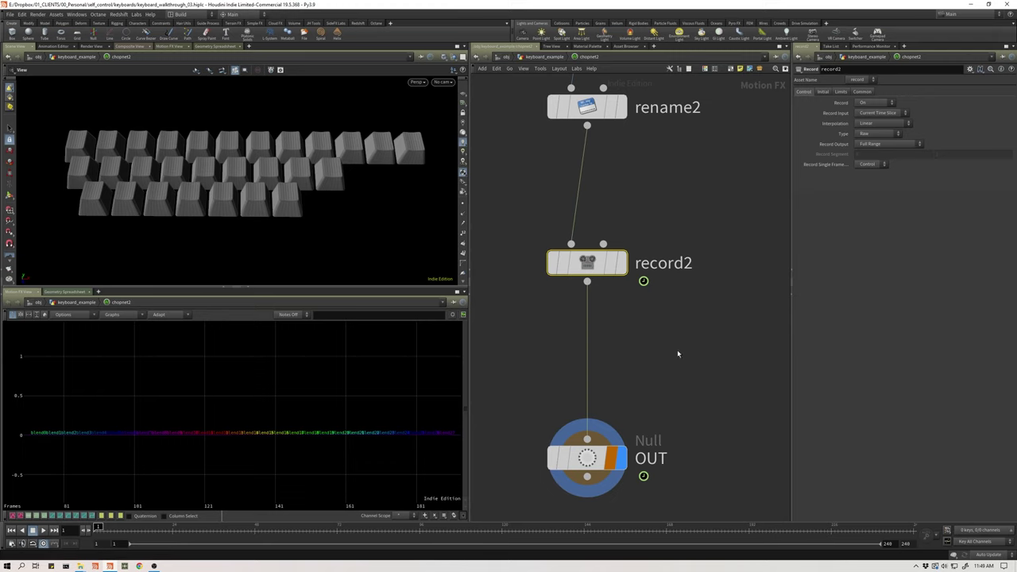
- Scrub the Motion FX graph to frame 29 and set the playback mode to Play Once
{"action": "scroll", "coordinate": [128, 416], "scroll_direction": "down", "scroll_amount": 1}
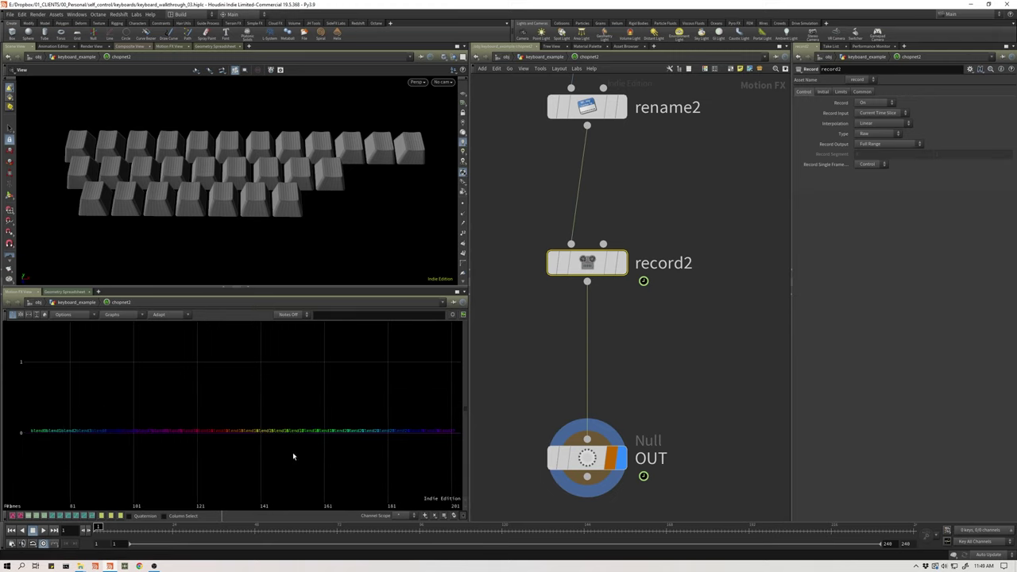
{"action": "scroll", "coordinate": [262, 445], "scroll_direction": "down", "scroll_amount": 8}
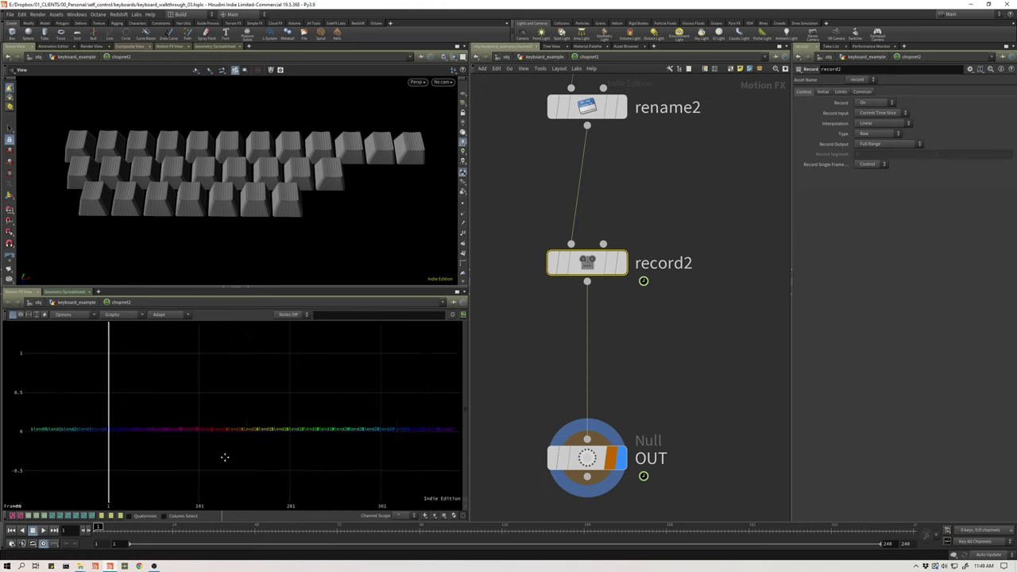
{"action": "right_click_drag", "start_coordinate": [221, 456], "coordinate": [146, 447]}
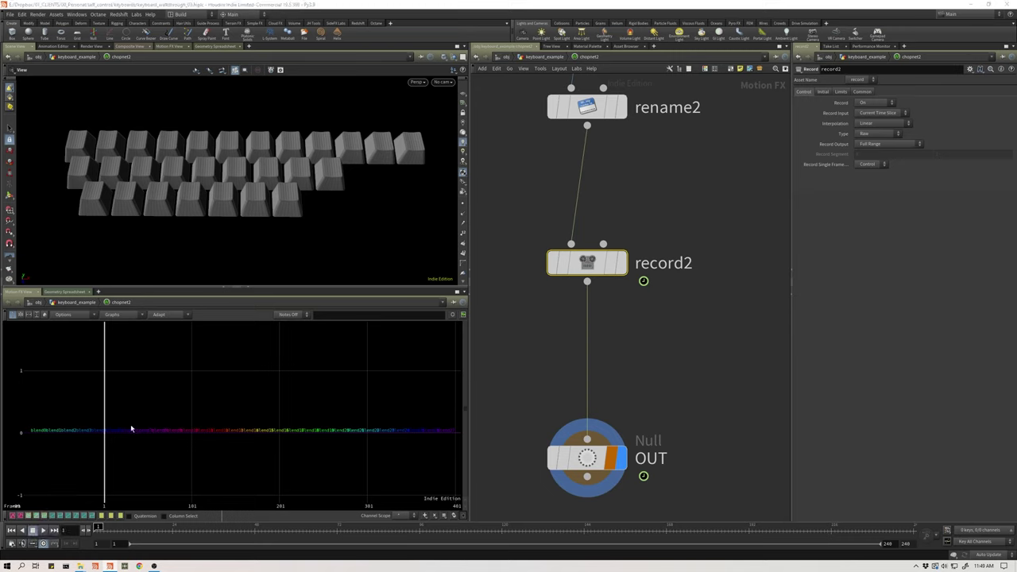
{"action": "left_click_drag", "start_coordinate": [104, 455], "coordinate": [128, 459]}
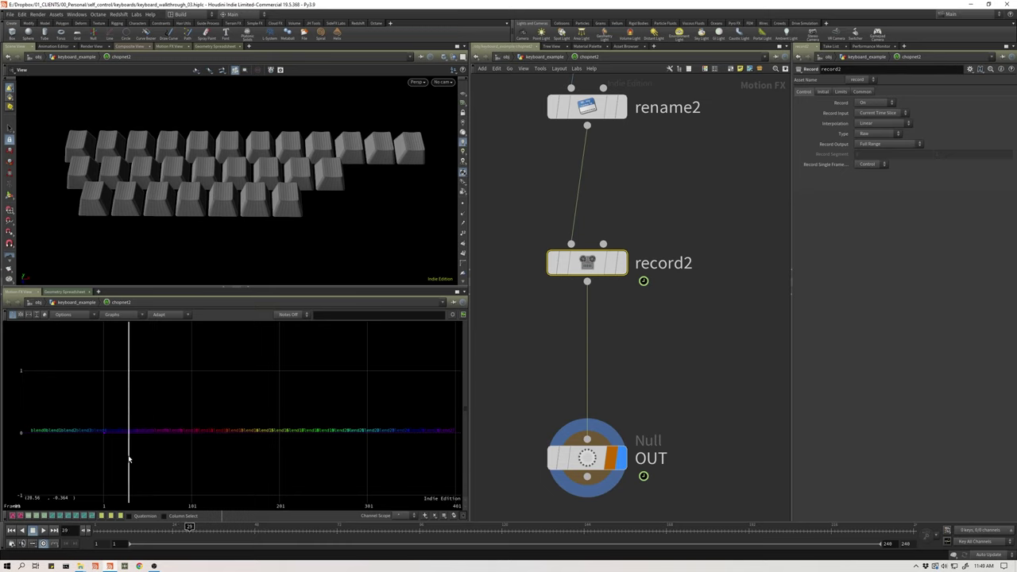
{"action": "left_click", "coordinate": [31, 545]}
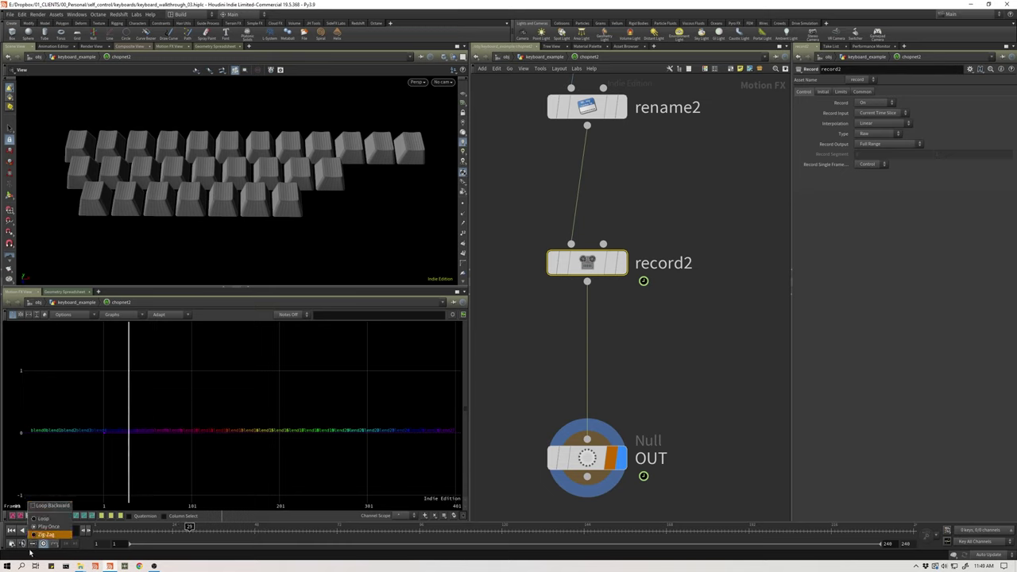
{"action": "left_click", "coordinate": [41, 527]}
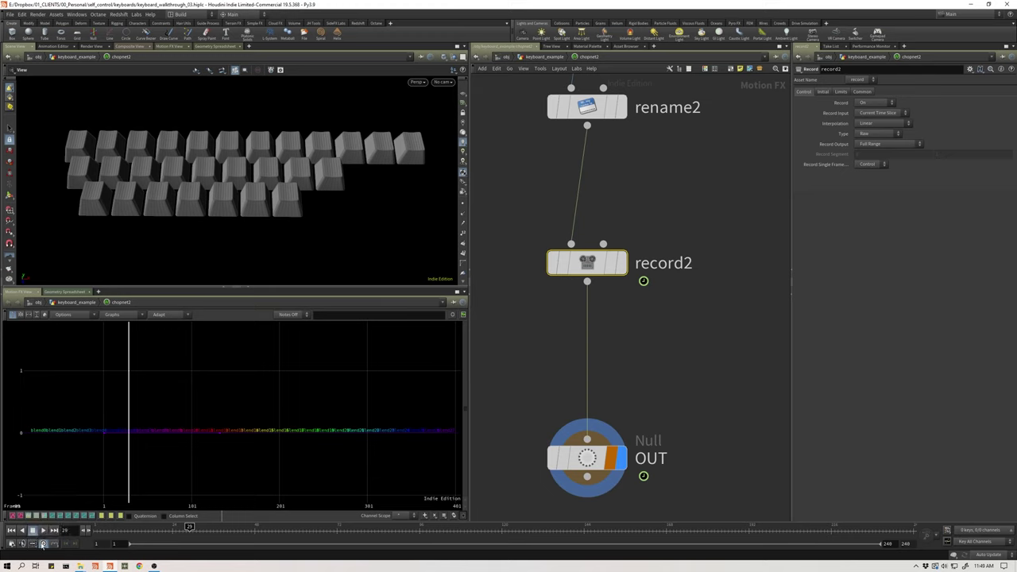
- Turn on Intercept Mode and play the timeline from frame 1 to record the key presses
{"action": "left_click", "coordinate": [23, 14]}
{"action": "left_click", "coordinate": [50, 197]}
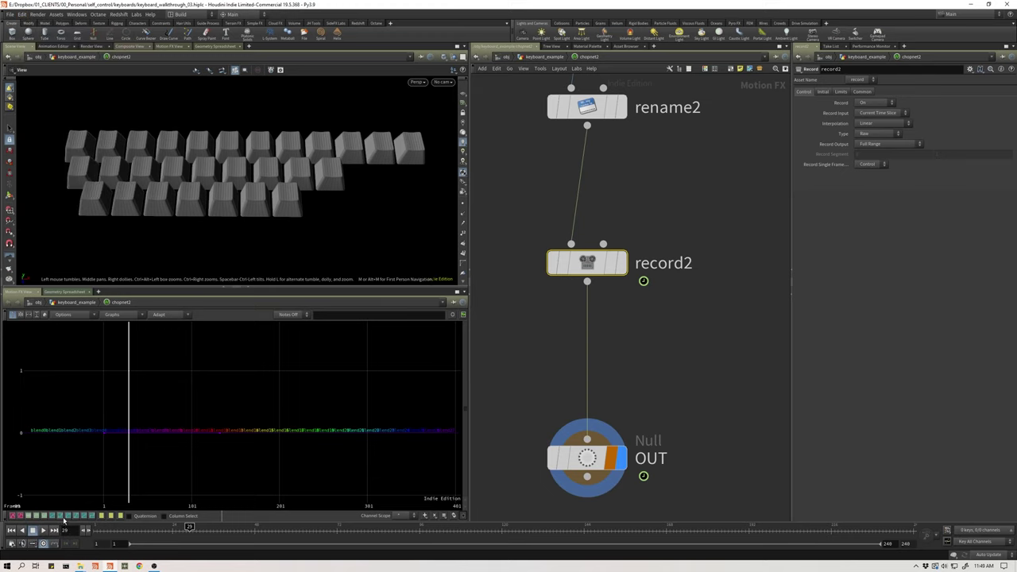
{"action": "left_click", "coordinate": [10, 530]}
{"action": "left_click", "coordinate": [43, 531]}
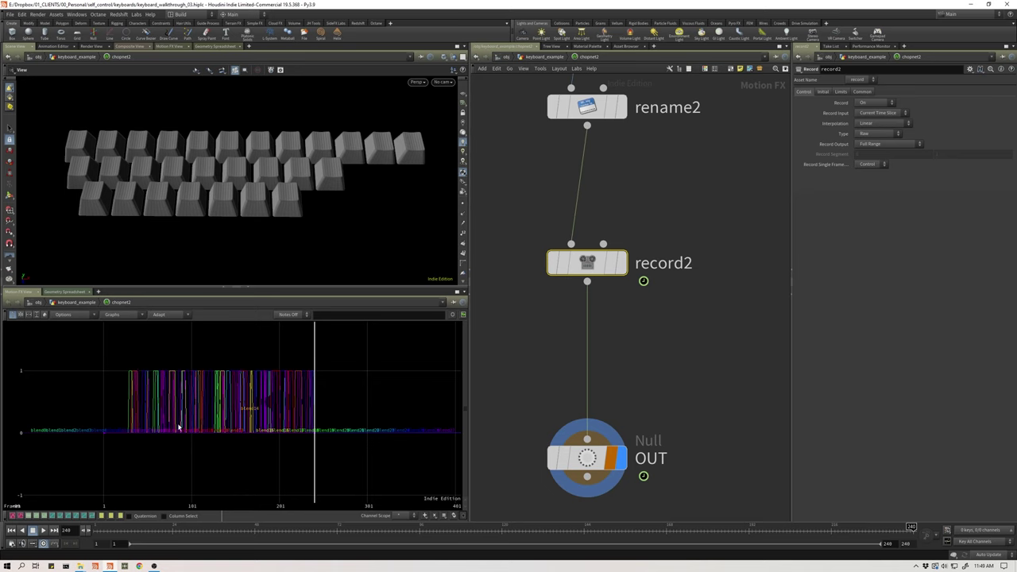
- Examine the recorded blend curves in the Motion FX graph and return to the first frame
{"action": "right_click_drag", "start_coordinate": [225, 409], "coordinate": [405, 409]}
{"action": "right_click_drag", "start_coordinate": [273, 400], "coordinate": [360, 404]}
{"action": "middle_click_drag", "start_coordinate": [350, 404], "coordinate": [210, 399]}
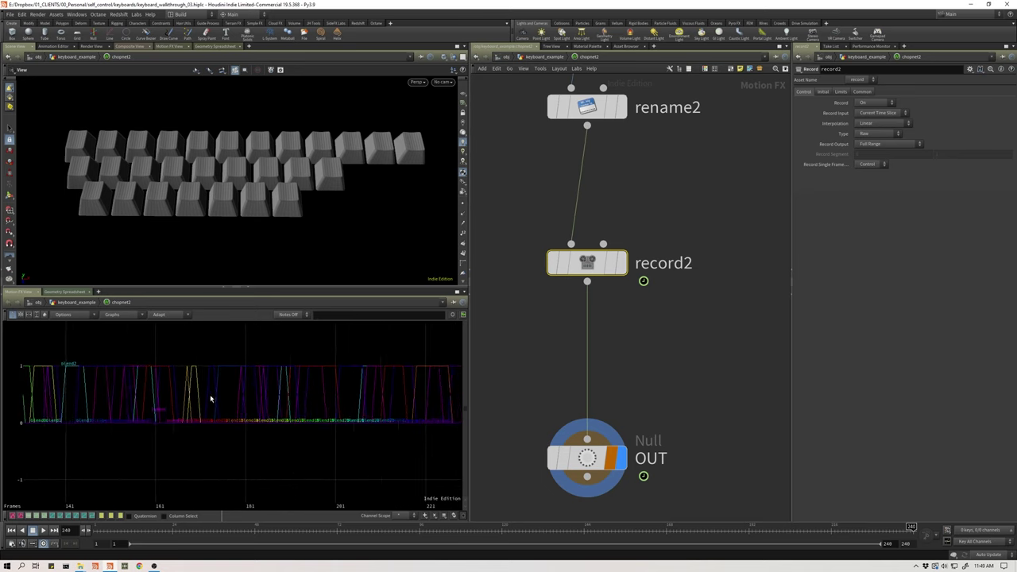
{"action": "scroll", "coordinate": [210, 394], "scroll_direction": "down", "scroll_amount": 5}
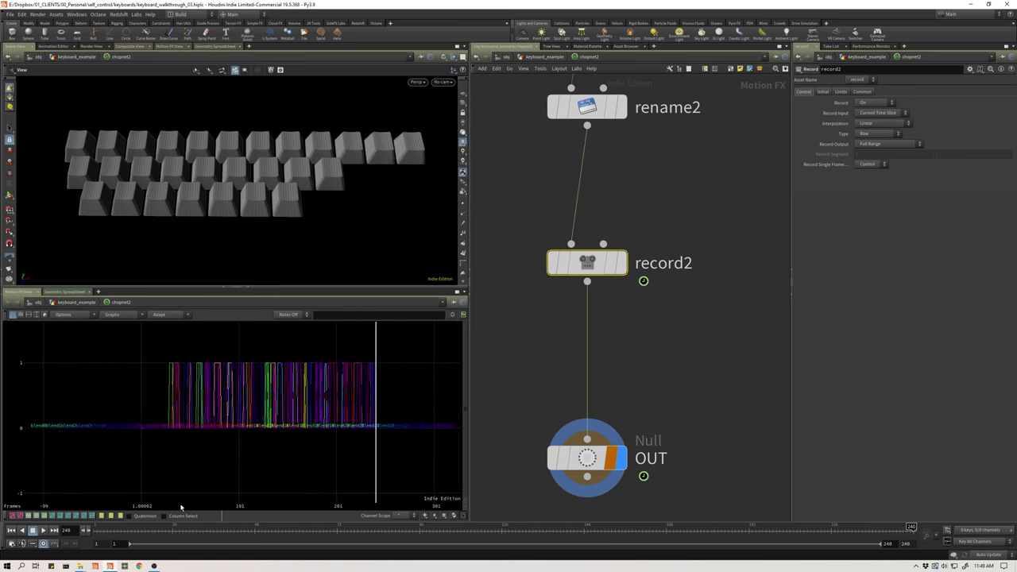
{"action": "left_click", "coordinate": [12, 530]}
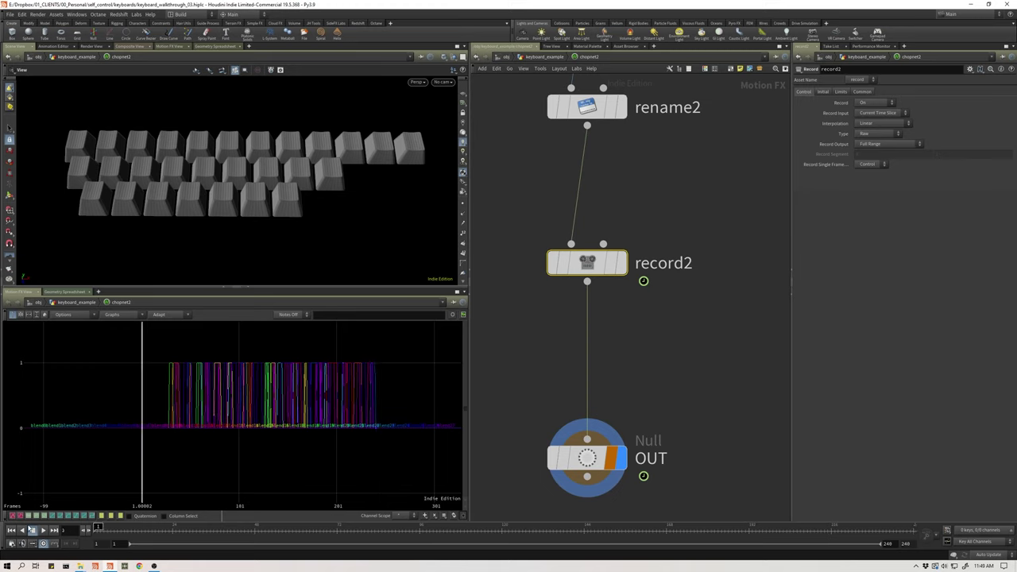
- Play the timeline again from the first frame and record new key presses over the existing curves
{"action": "left_click", "coordinate": [42, 531]}
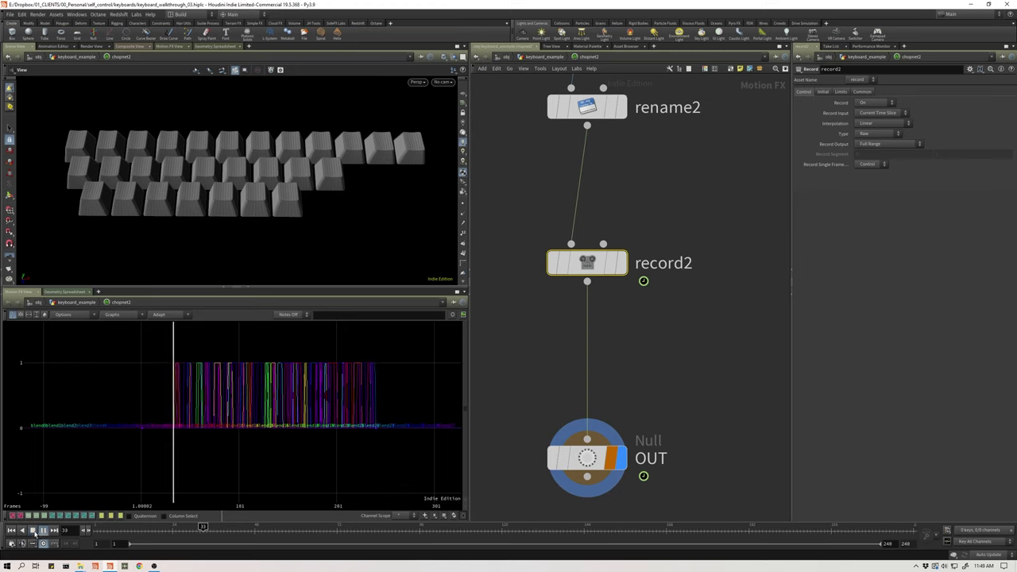
{"action": "left_click", "coordinate": [33, 531]}
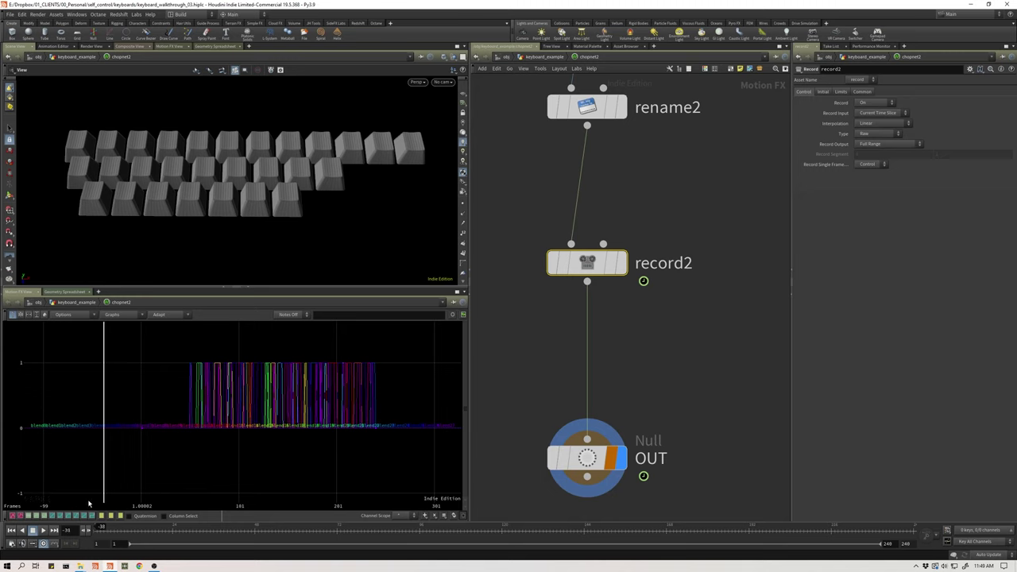
{"action": "left_click", "coordinate": [44, 531]}
{"action": "left_click", "coordinate": [45, 531]}
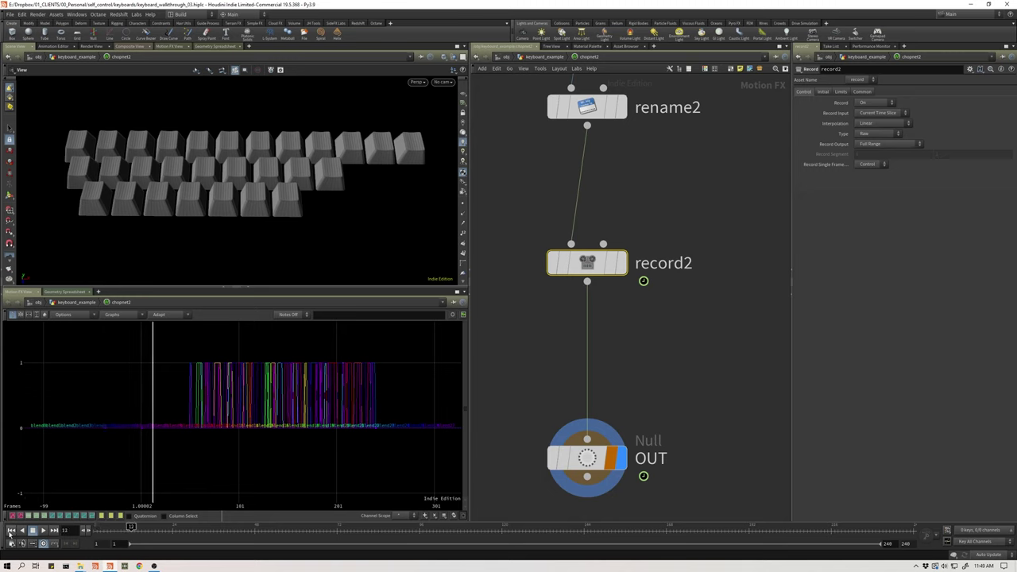
{"action": "left_click", "coordinate": [11, 531]}
{"action": "left_click", "coordinate": [45, 530]}
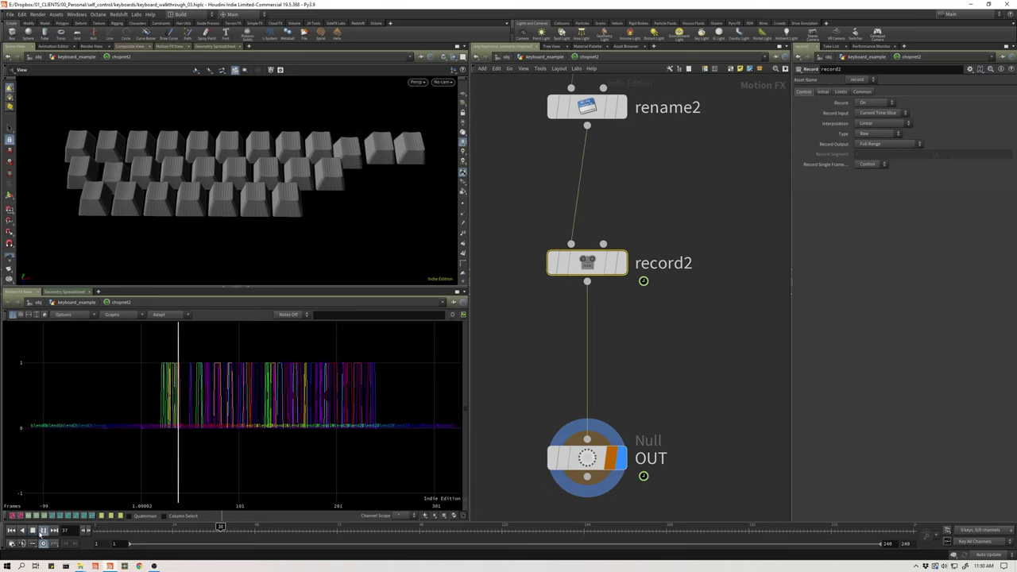
{"action": "left_click", "coordinate": [43, 530]}
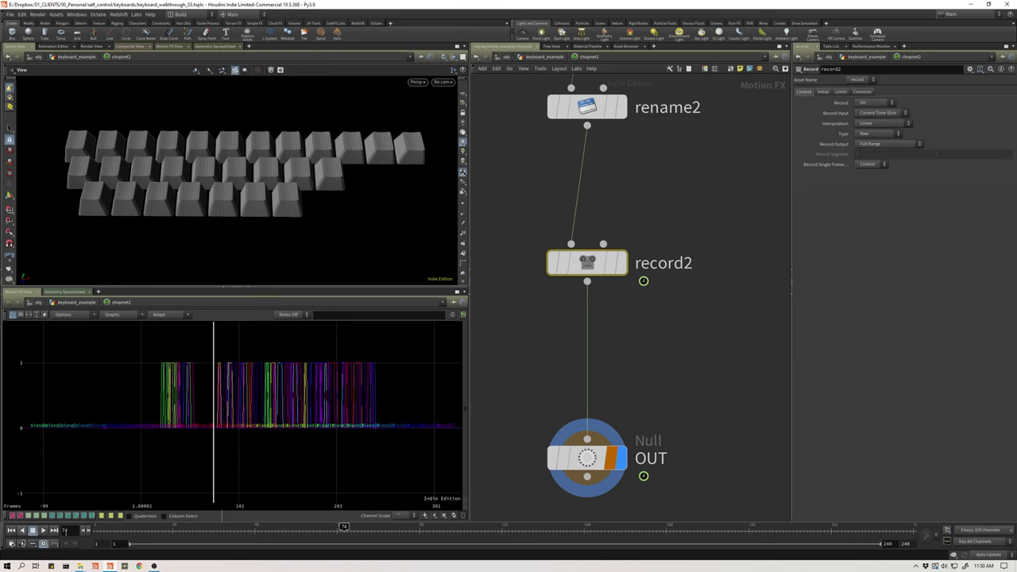
- Re-record the key presses starting from frame 17, and set record2's Record option to Off
{"action": "left_click_drag", "start_coordinate": [212, 470], "coordinate": [147, 482]}
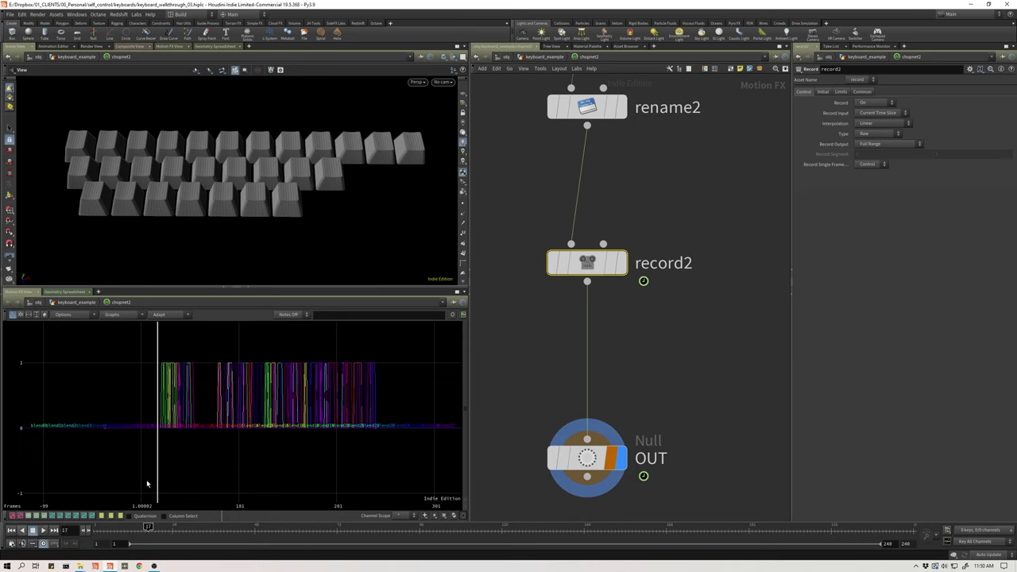
{"action": "left_click", "coordinate": [42, 530]}
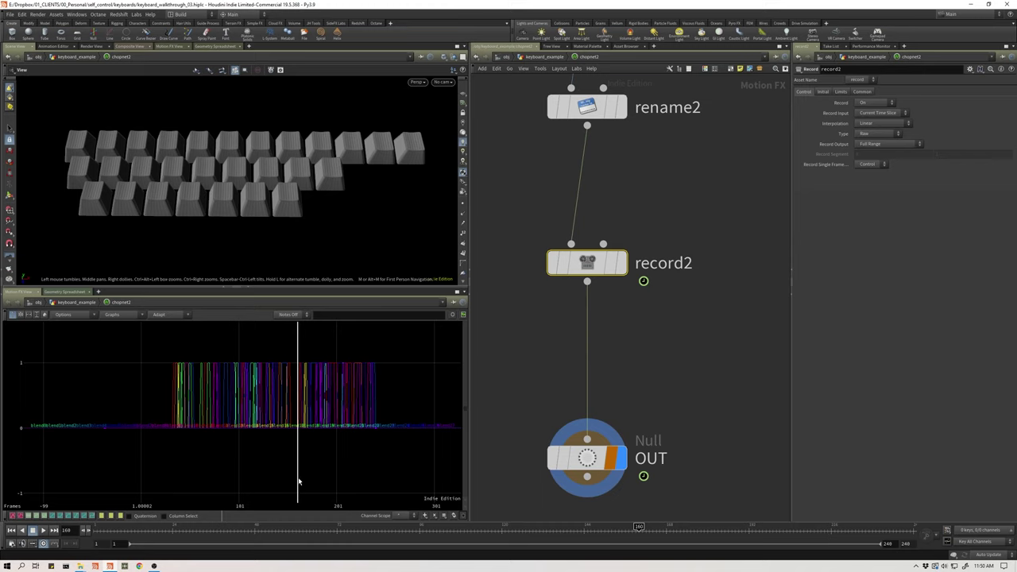
{"action": "left_click_drag", "start_coordinate": [298, 483], "coordinate": [146, 473]}
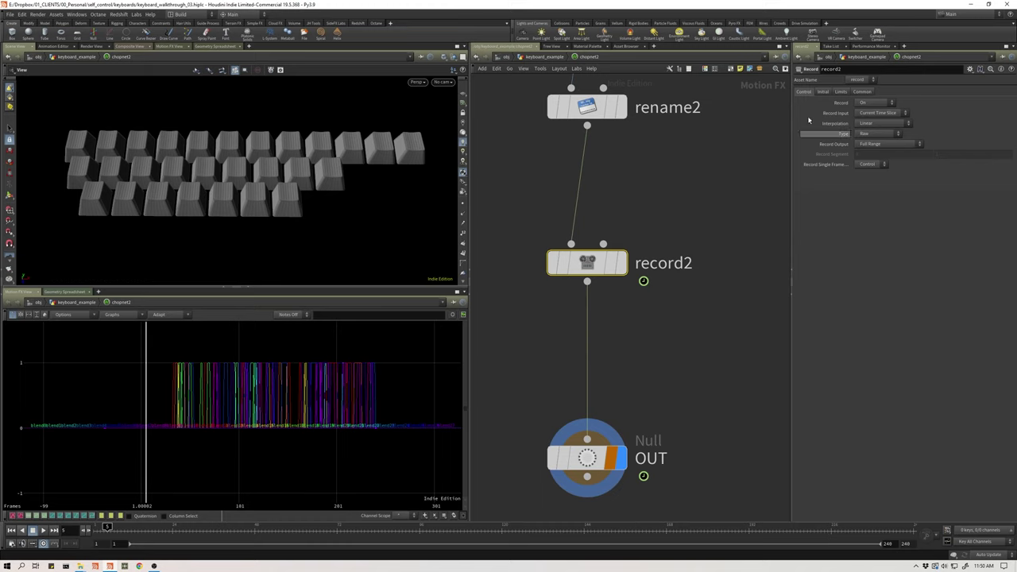
{"action": "left_click", "coordinate": [863, 103]}
{"action": "left_click", "coordinate": [868, 116]}
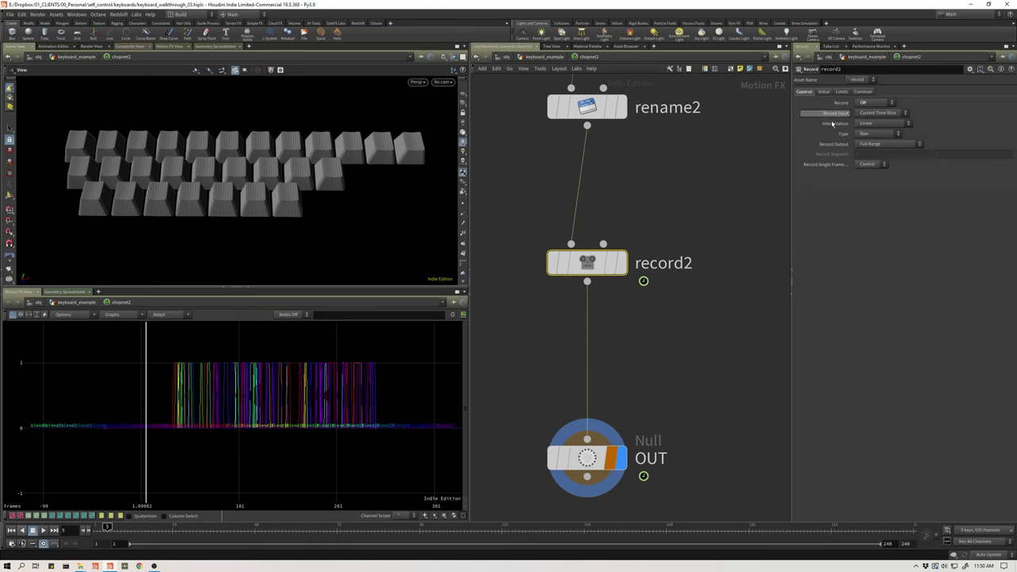
- Open the Save Clip dialog for record2, check the available channel file types and cancel the save
{"action": "mouse_move", "coordinate": [590, 266]}
{"action": "left_mouse_down"}
{"action": "mouse_move", "coordinate": [590, 247]}
{"action": "mouse_move", "coordinate": [591, 279]}
{"action": "mouse_move", "coordinate": [589, 255]}
{"action": "left_mouse_up"}
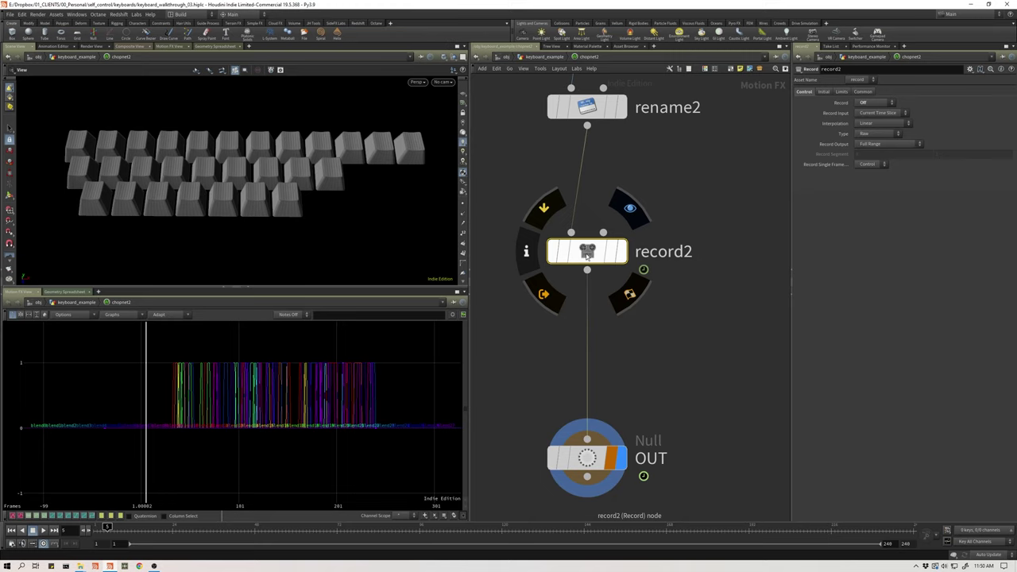
{"action": "left_click_drag", "start_coordinate": [588, 251], "coordinate": [588, 233]}
{"action": "right_click", "coordinate": [592, 237]}
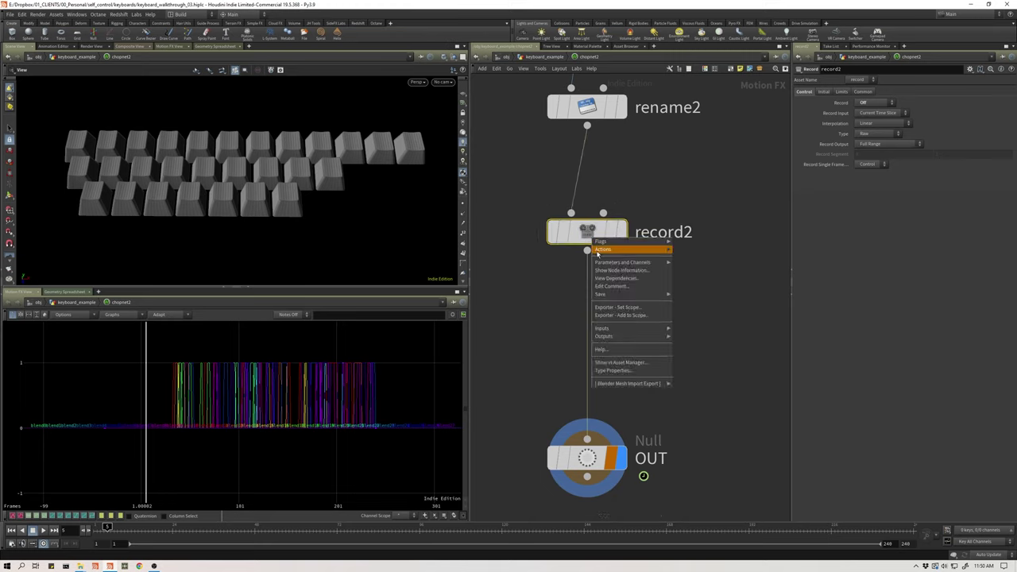
{"action": "mouse_move", "coordinate": [636, 294]}
{"action": "left_click", "coordinate": [686, 296]}
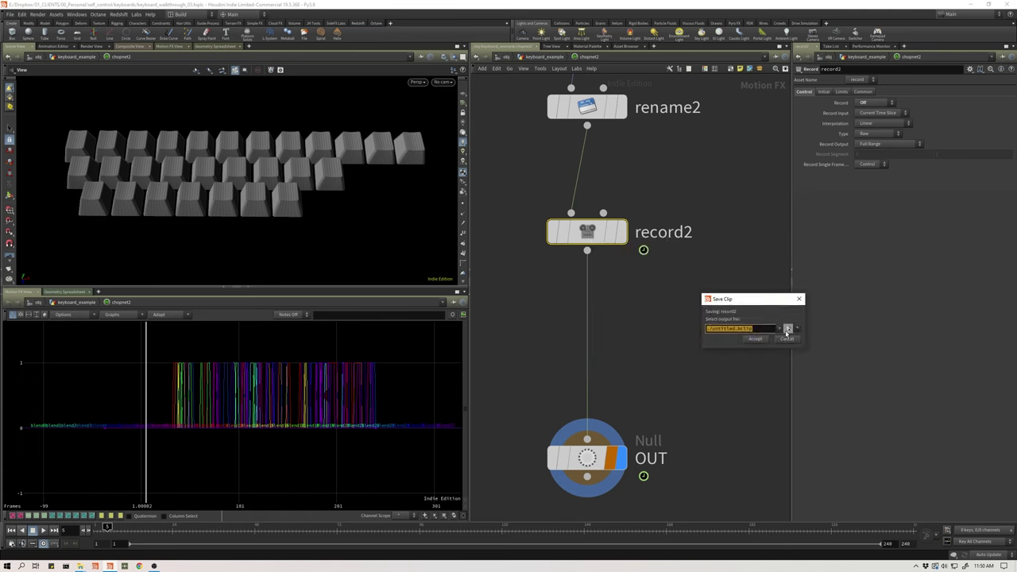
{"action": "left_click", "coordinate": [788, 329]}
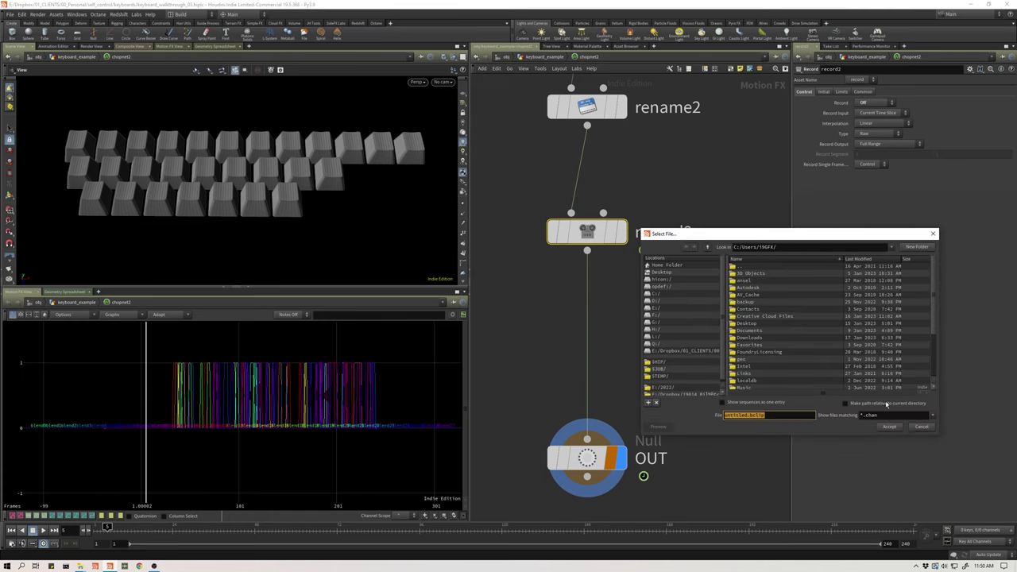
{"action": "left_click", "coordinate": [932, 416]}
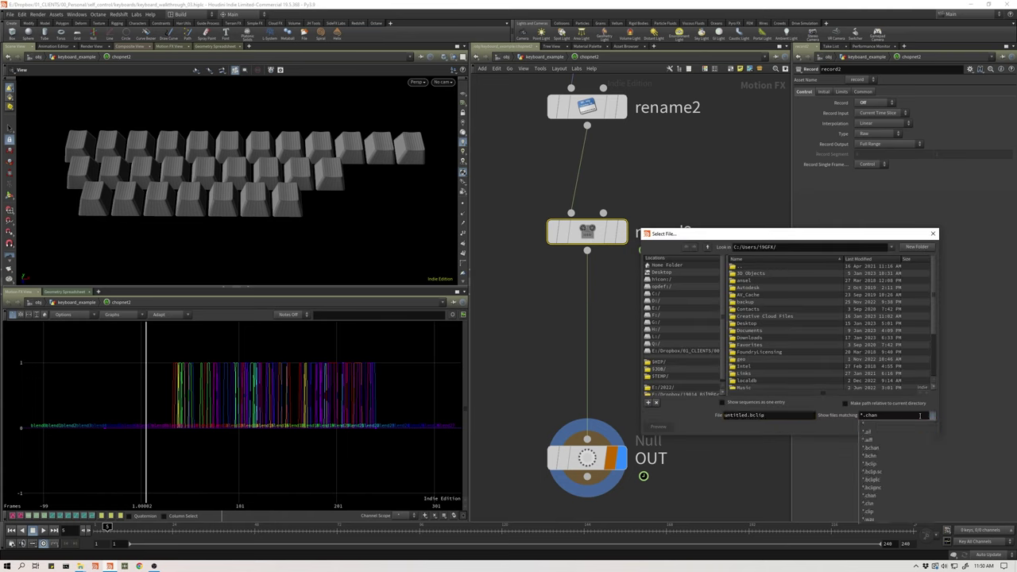
{"action": "left_click", "coordinate": [934, 233]}
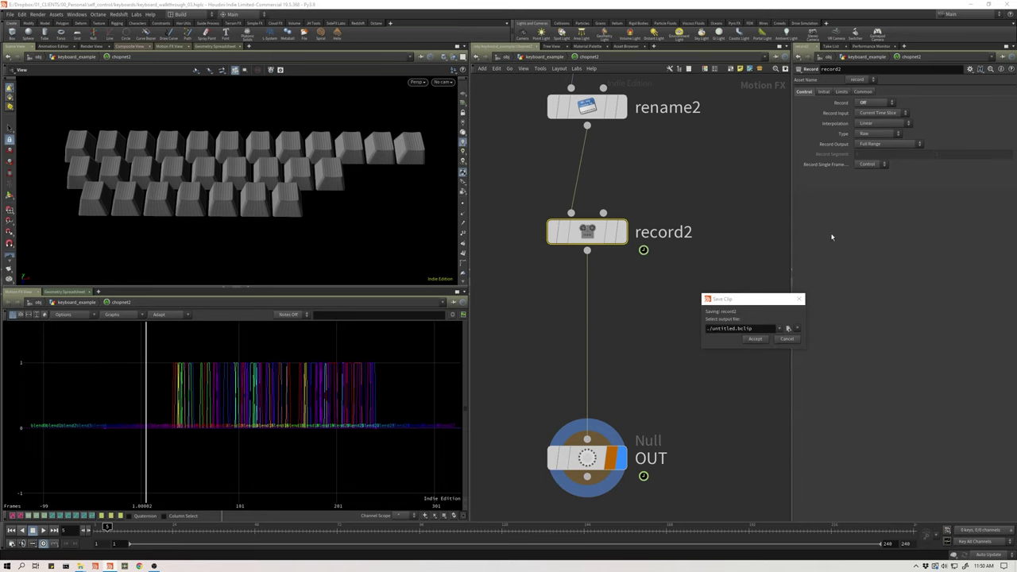
{"action": "left_click", "coordinate": [787, 339]}
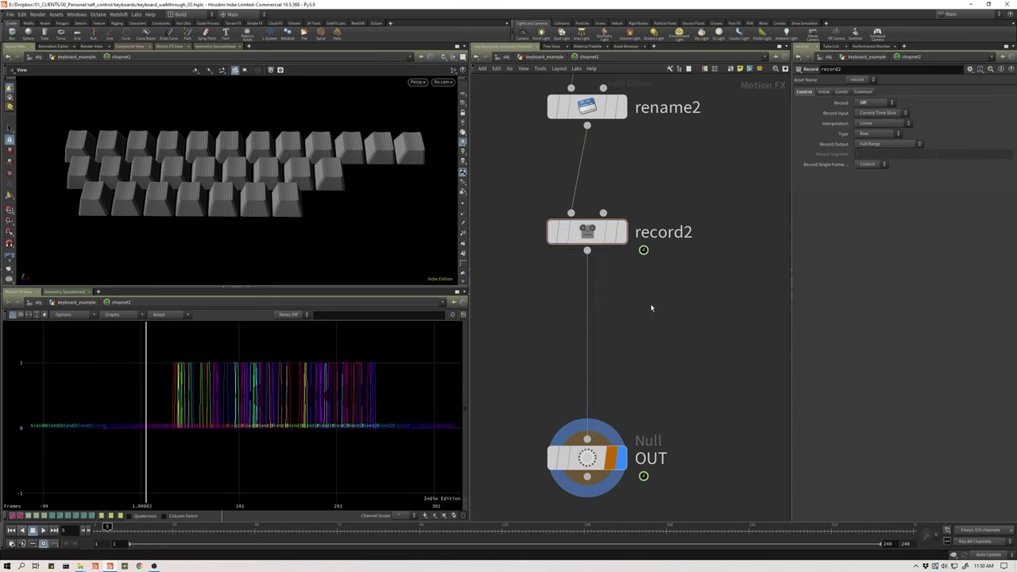
- Turn off Intercept Mode
{"action": "left_click", "coordinate": [22, 15]}
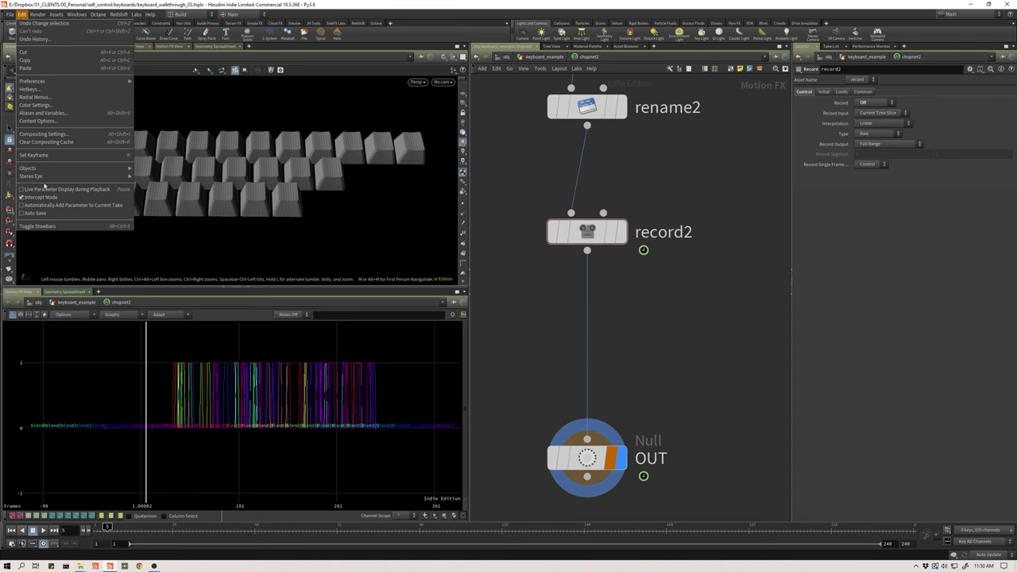
{"action": "left_click", "coordinate": [46, 199]}
- Add a File node beside the wire between record2 and OUT, and delete it again
{"action": "key", "text": "Tab"}
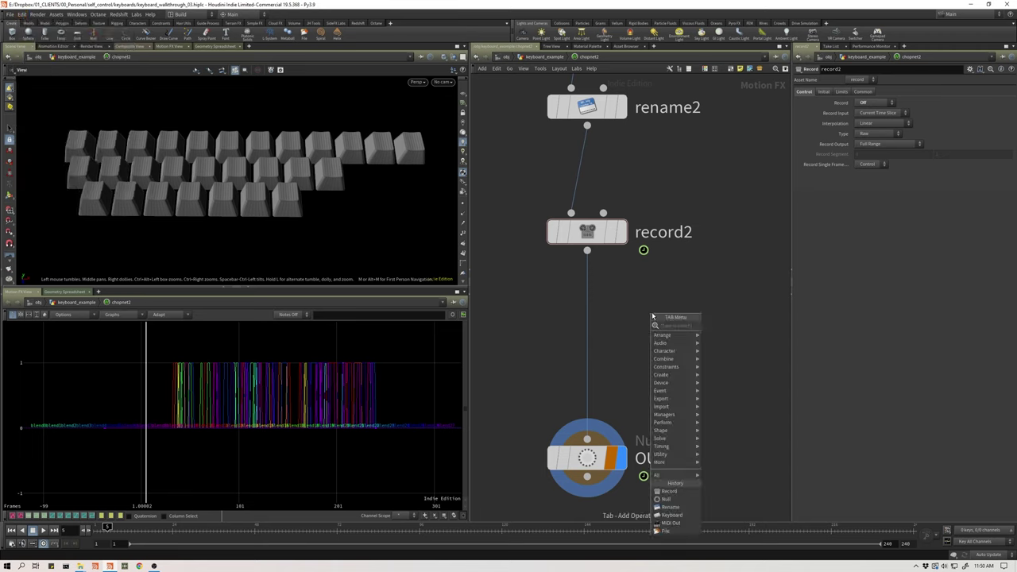
{"action": "type", "text": "file"}
{"action": "key", "text": "Return"}
{"action": "left_click", "coordinate": [654, 316]}
{"action": "scroll", "coordinate": [653, 316], "scroll_direction": "down", "scroll_amount": 2}
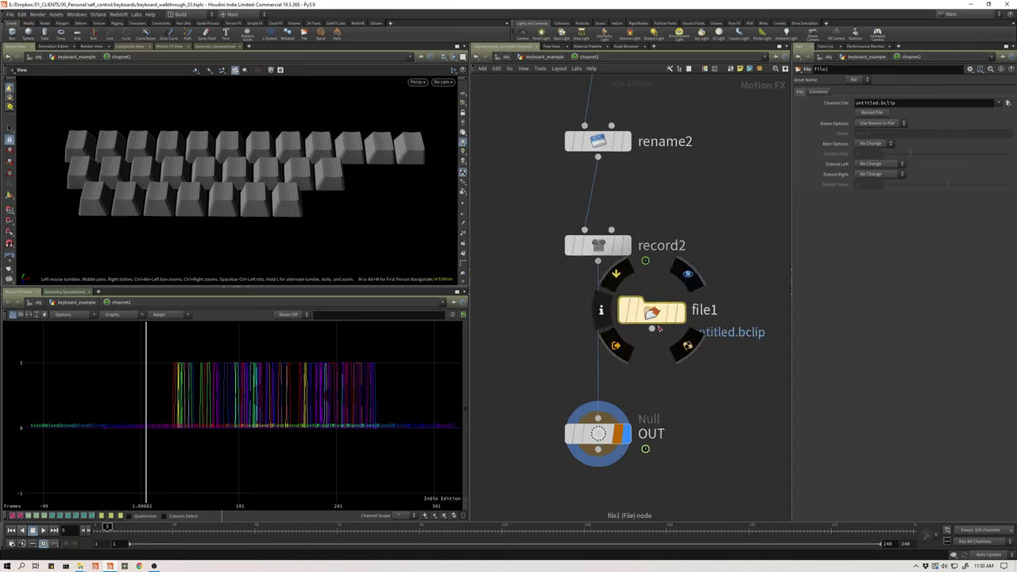
{"action": "left_click_drag", "start_coordinate": [654, 329], "coordinate": [687, 307]}
{"action": "left_click_drag", "start_coordinate": [610, 260], "coordinate": [609, 243]}
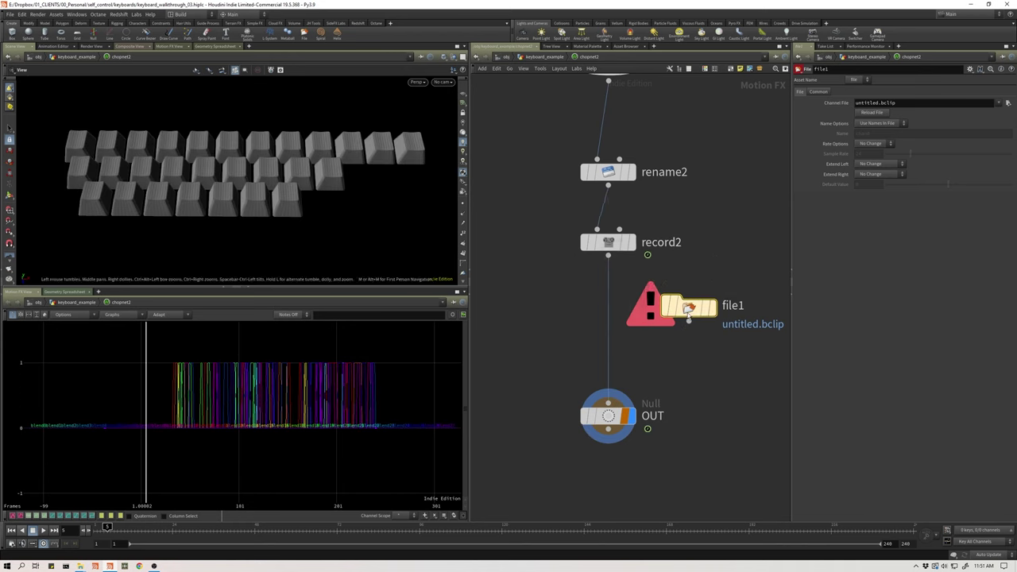
{"action": "key", "text": "Delete"}
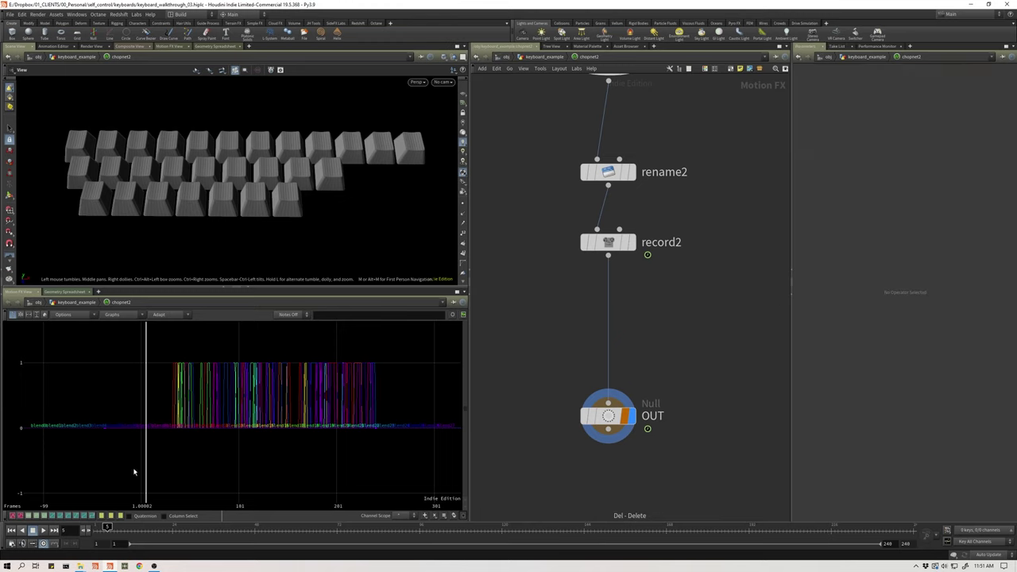
- Select record2 and scrub the timeline to frame 107 to check the recorded key motion
{"action": "left_click", "coordinate": [608, 242]}
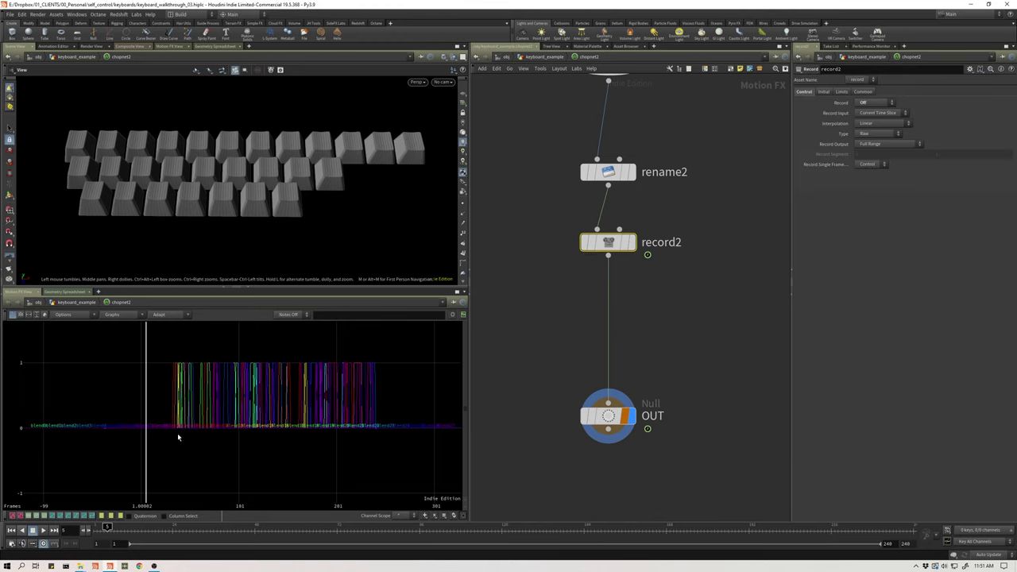
{"action": "mouse_move", "coordinate": [151, 456]}
{"action": "left_mouse_down"}
{"action": "mouse_move", "coordinate": [314, 437]}
{"action": "mouse_move", "coordinate": [239, 430]}
{"action": "mouse_move", "coordinate": [271, 433]}
{"action": "mouse_move", "coordinate": [261, 436]}
{"action": "left_mouse_up"}
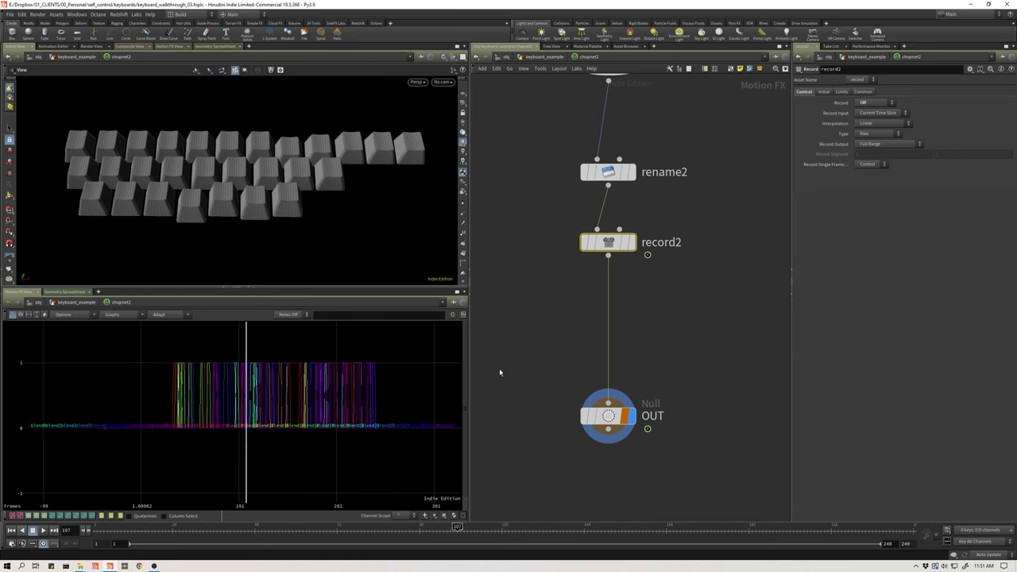
{"action": "middle_click_drag", "start_coordinate": [533, 307], "coordinate": [527, 328]}
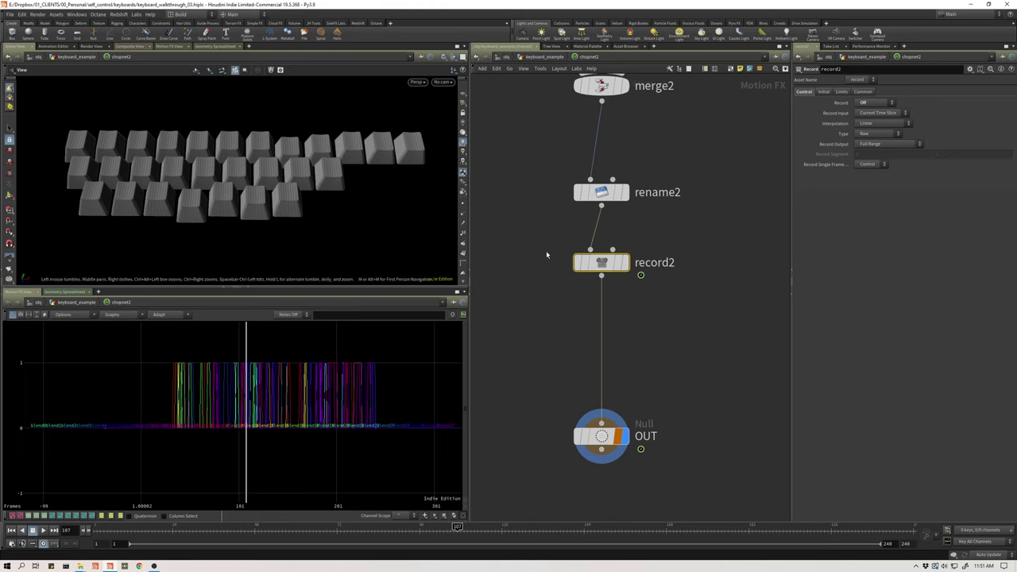
- Return to the keyboard_example network and play the recorded animation in an enlarged viewport
{"action": "left_click", "coordinate": [555, 59]}
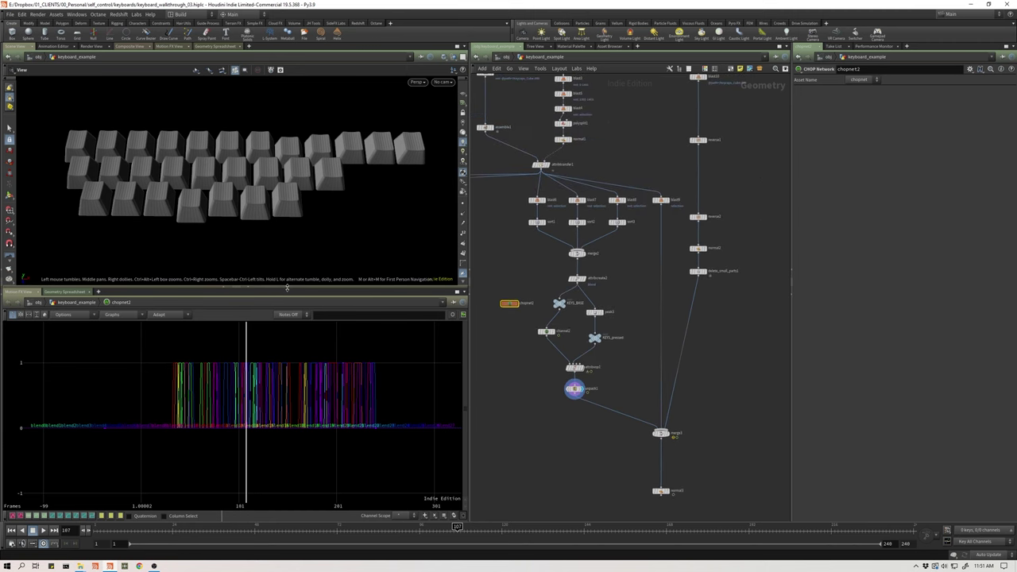
{"action": "left_click_drag", "start_coordinate": [263, 287], "coordinate": [262, 367]}
{"action": "left_click", "coordinate": [43, 530]}
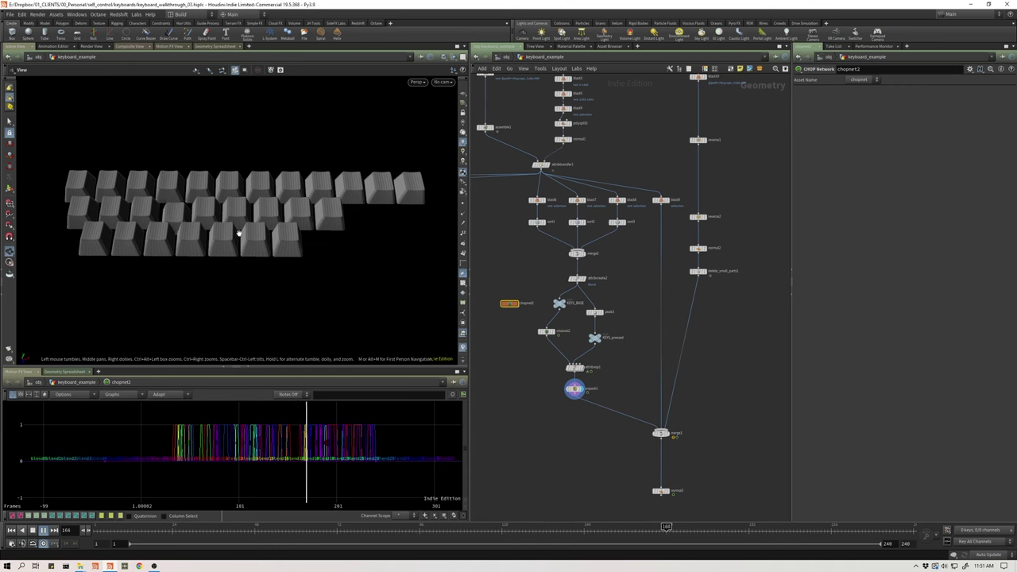
- Display normal3, merge3 and blast9 in turn to trace the keys missing from the full keyboard
{"action": "middle_click_drag", "start_coordinate": [574, 477], "coordinate": [552, 450]}
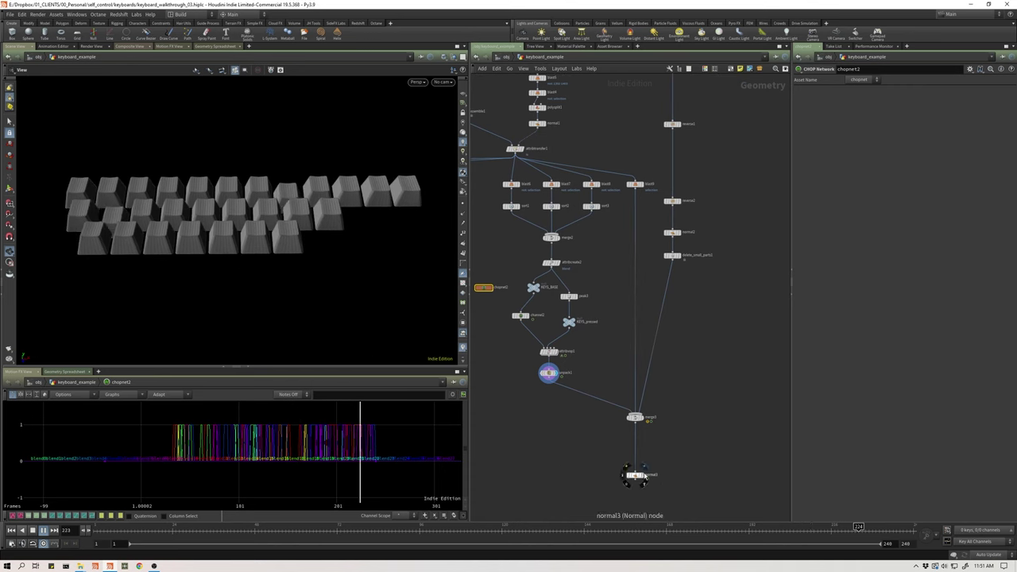
{"action": "left_click", "coordinate": [640, 476]}
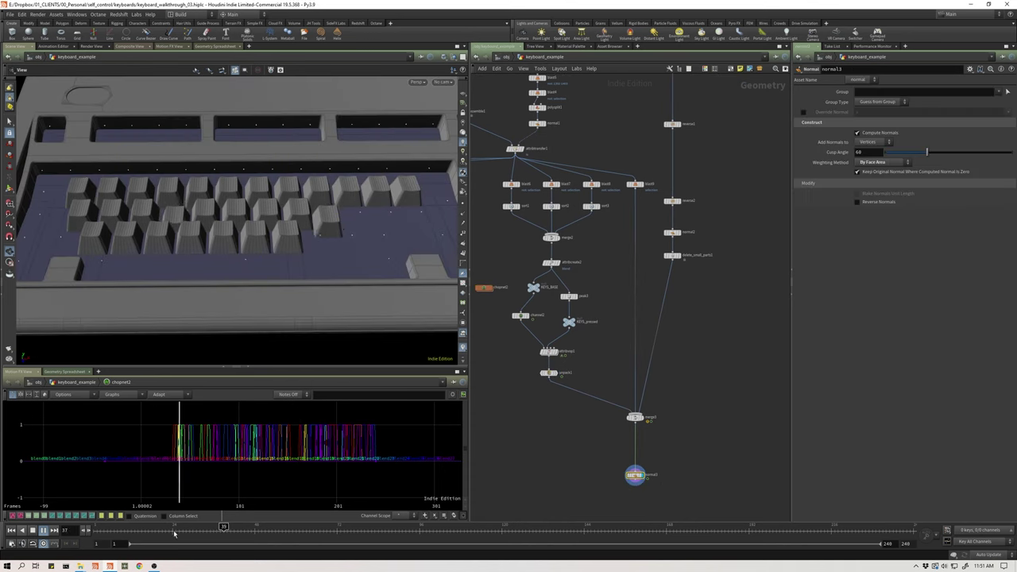
{"action": "scroll", "coordinate": [604, 385], "scroll_direction": "down", "scroll_amount": 2}
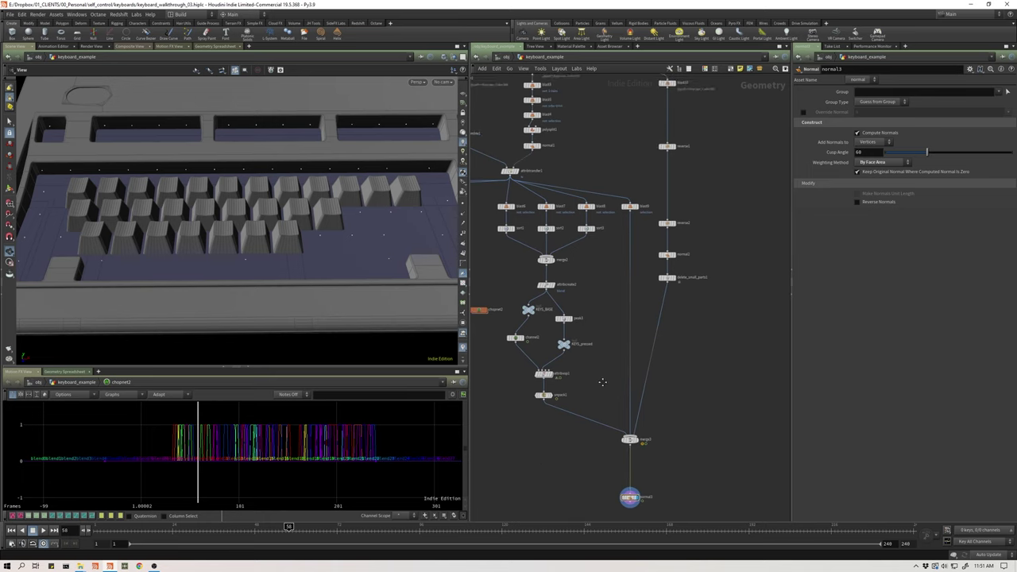
{"action": "left_click", "coordinate": [631, 424]}
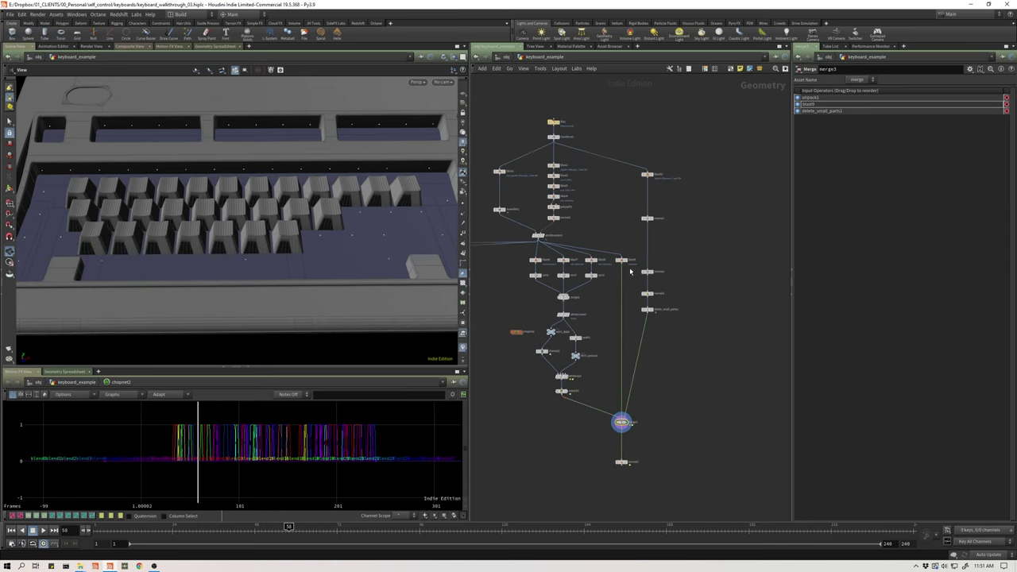
{"action": "left_click", "coordinate": [624, 260]}
- Set the assemble1 node's Display As option to Full Geometry
{"action": "middle_click_drag", "start_coordinate": [596, 321], "coordinate": [635, 326]}
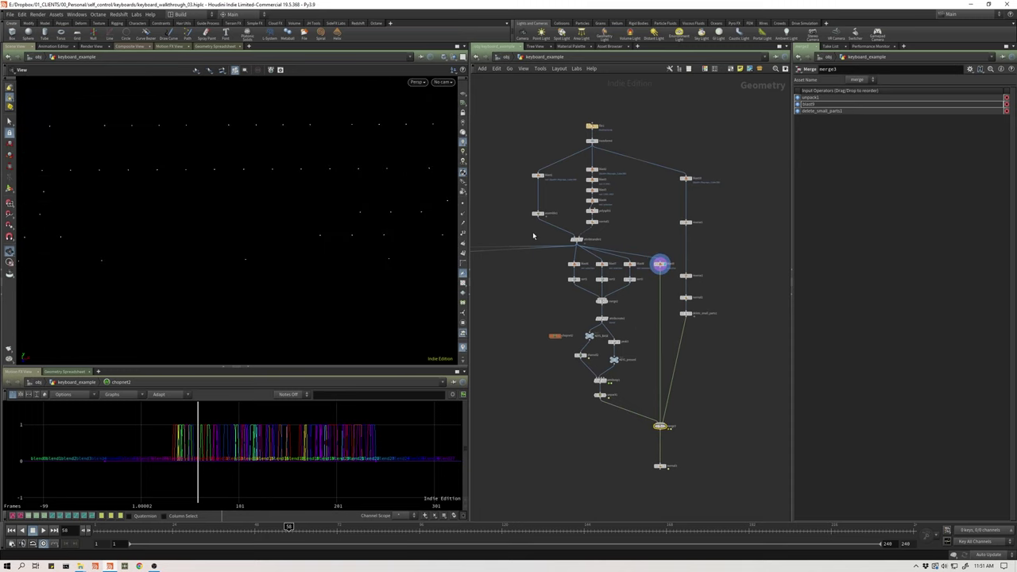
{"action": "scroll", "coordinate": [536, 236], "scroll_direction": "up", "scroll_amount": 2}
{"action": "left_click", "coordinate": [540, 205]}
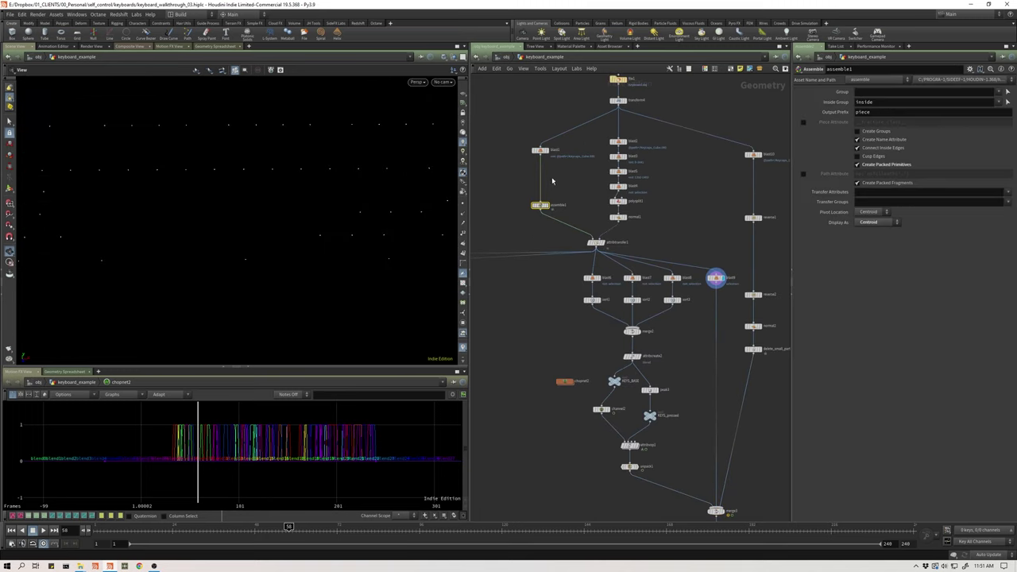
{"action": "left_click", "coordinate": [872, 224]}
{"action": "left_click", "coordinate": [872, 239]}
- Display normal3 and play the recorded animation with the whole keyboard framed in the viewport
{"action": "middle_click_drag", "start_coordinate": [568, 427], "coordinate": [532, 279]}
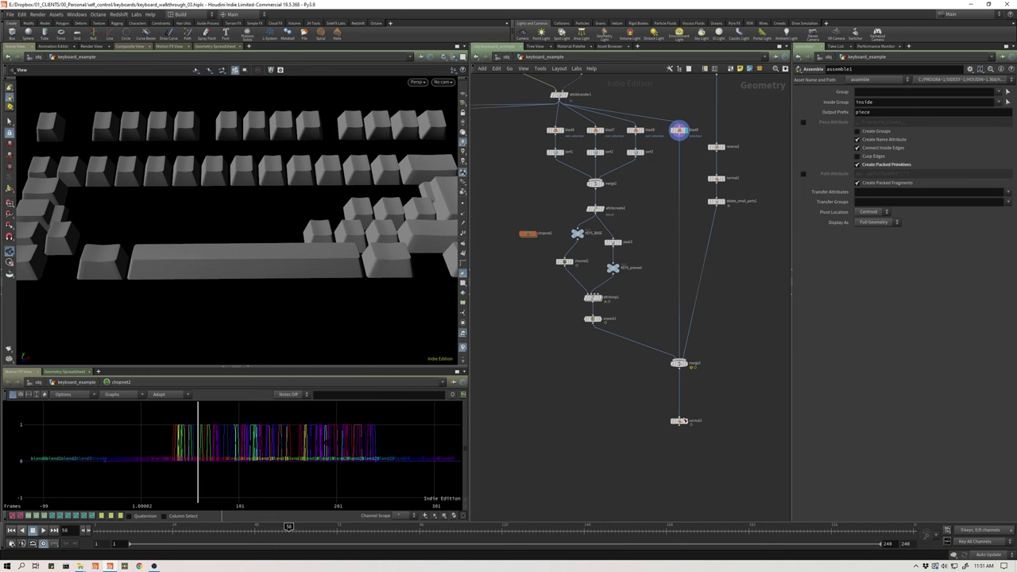
{"action": "left_click", "coordinate": [685, 420]}
{"action": "left_click", "coordinate": [678, 421]}
{"action": "right_click_drag", "start_coordinate": [248, 259], "coordinate": [293, 237]}
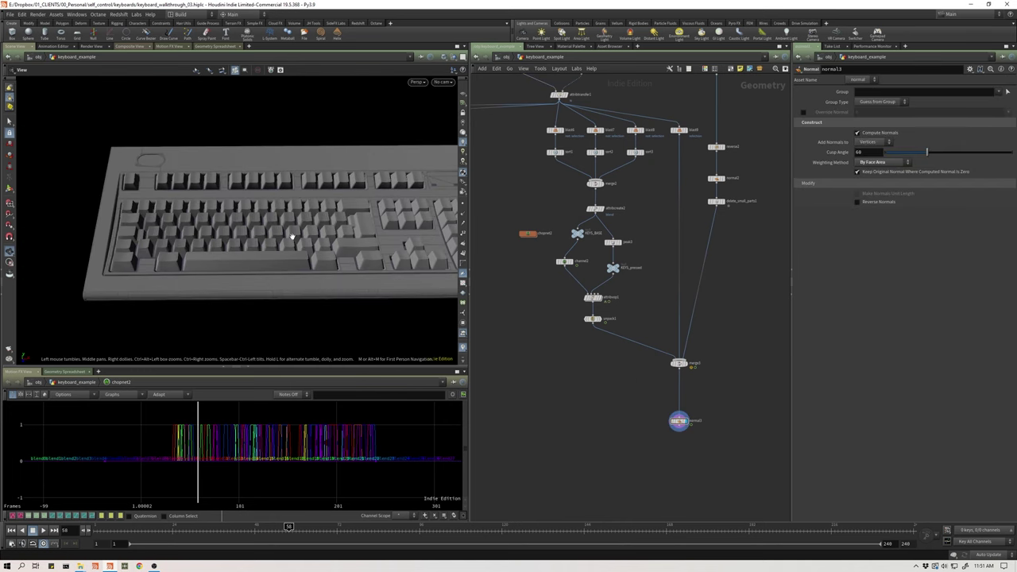
{"action": "left_click_drag", "start_coordinate": [291, 238], "coordinate": [257, 216]}
{"action": "key", "text": "Up"}
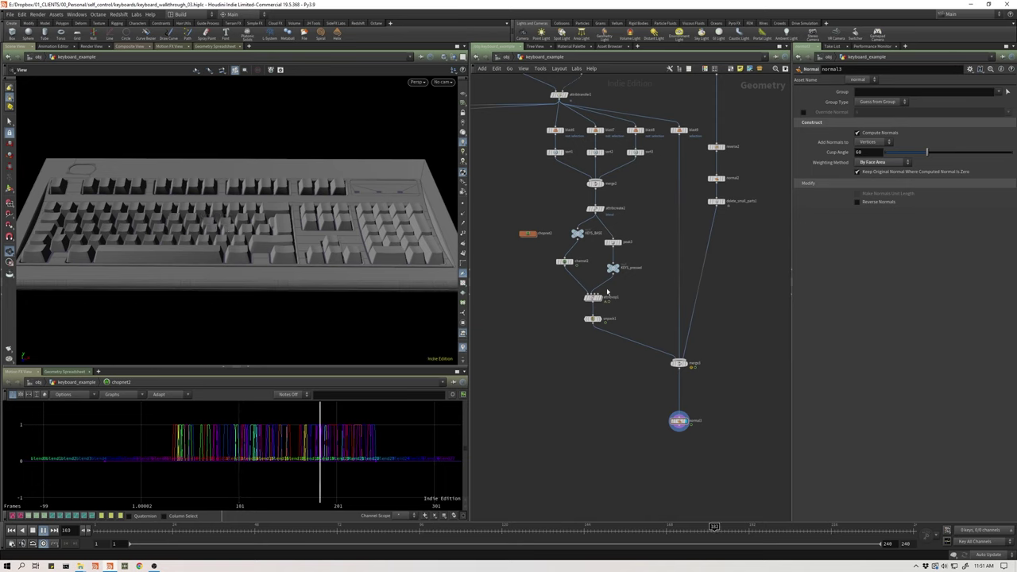
- Bypass the unpack1 node feeding merge3, view the animated keyboard from a slightly different angle, and stop the playback
{"action": "left_click", "coordinate": [587, 319]}
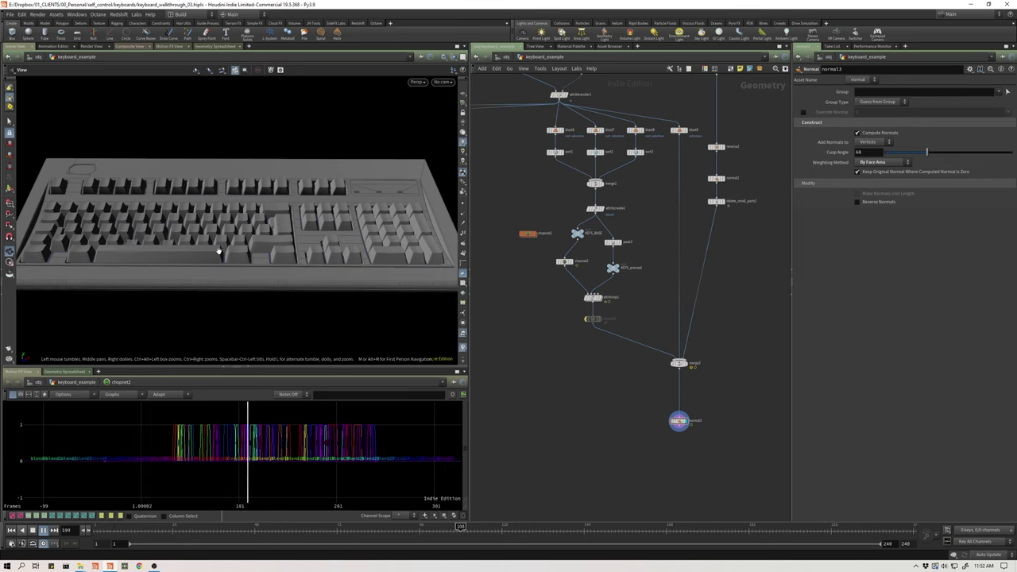
{"action": "left_click_drag", "start_coordinate": [218, 251], "coordinate": [193, 245]}
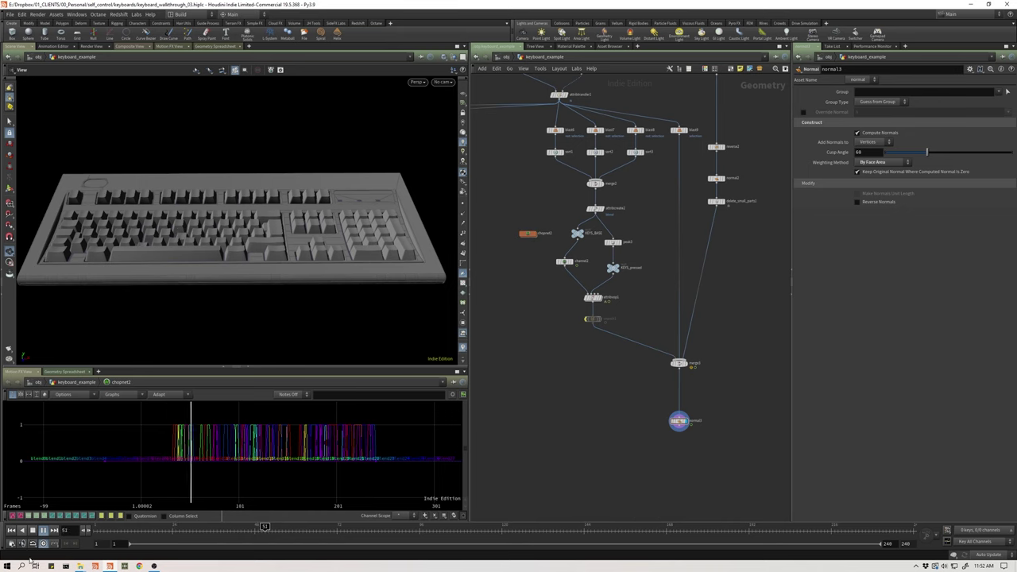
{"action": "left_click", "coordinate": [33, 530]}
- Open the chopnet2 network and examine the recorded key-press curves in the channel graph alongside the keyboard model
{"action": "scroll", "coordinate": [217, 466], "scroll_direction": "up", "scroll_amount": 5}
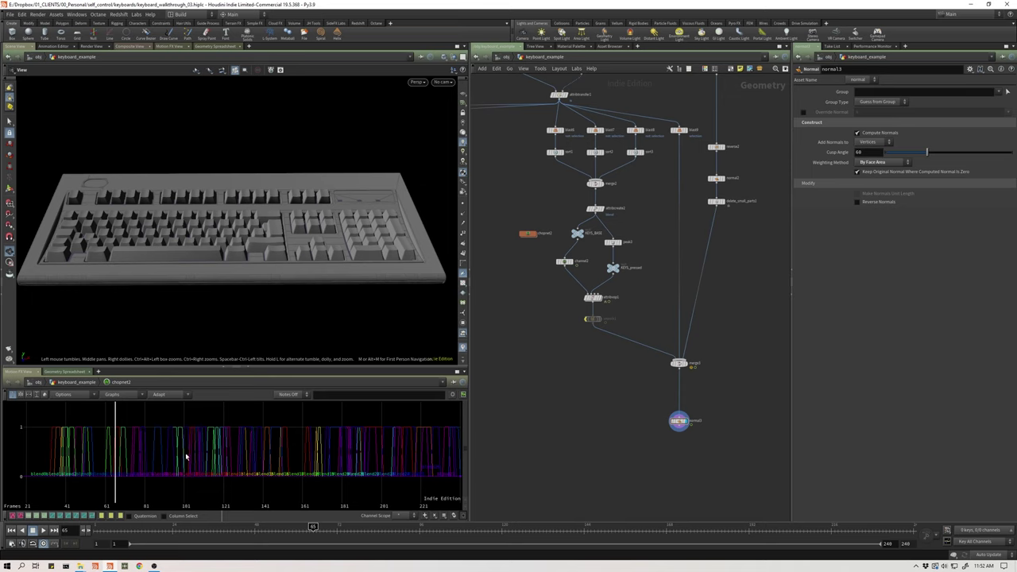
{"action": "double_click", "coordinate": [528, 234]}
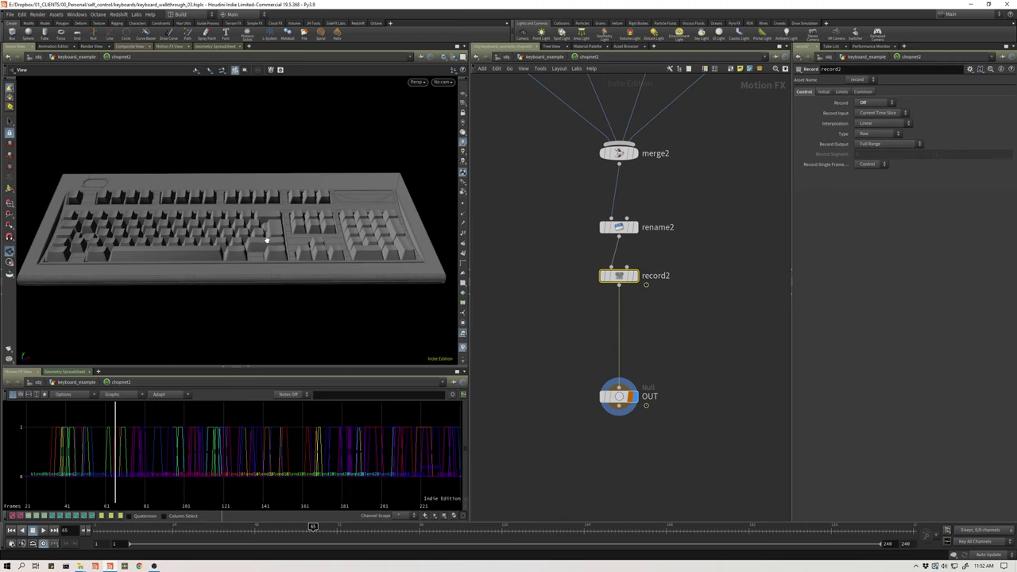
{"action": "mouse_move", "coordinate": [267, 240]}
{"action": "left_mouse_down"}
{"action": "mouse_move", "coordinate": [262, 245]}
{"action": "mouse_move", "coordinate": [270, 238]}
{"action": "left_mouse_up"}
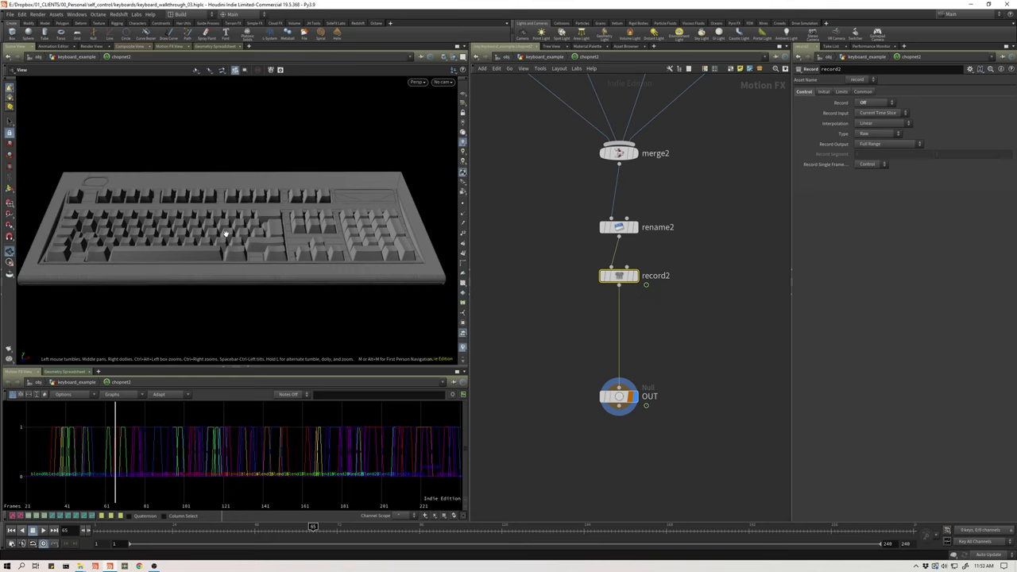
{"action": "scroll", "coordinate": [246, 464], "scroll_direction": "down", "scroll_amount": 3}
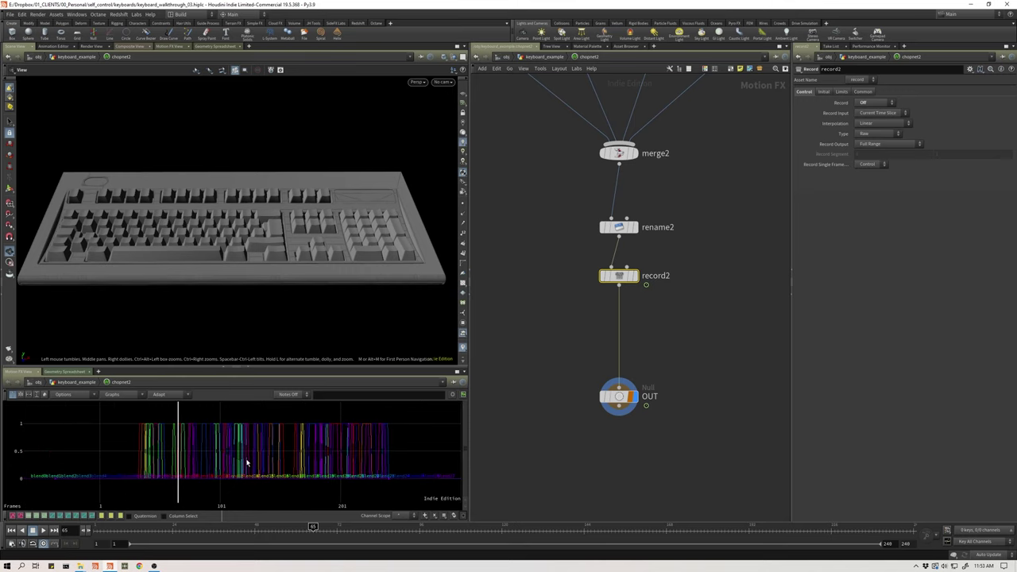